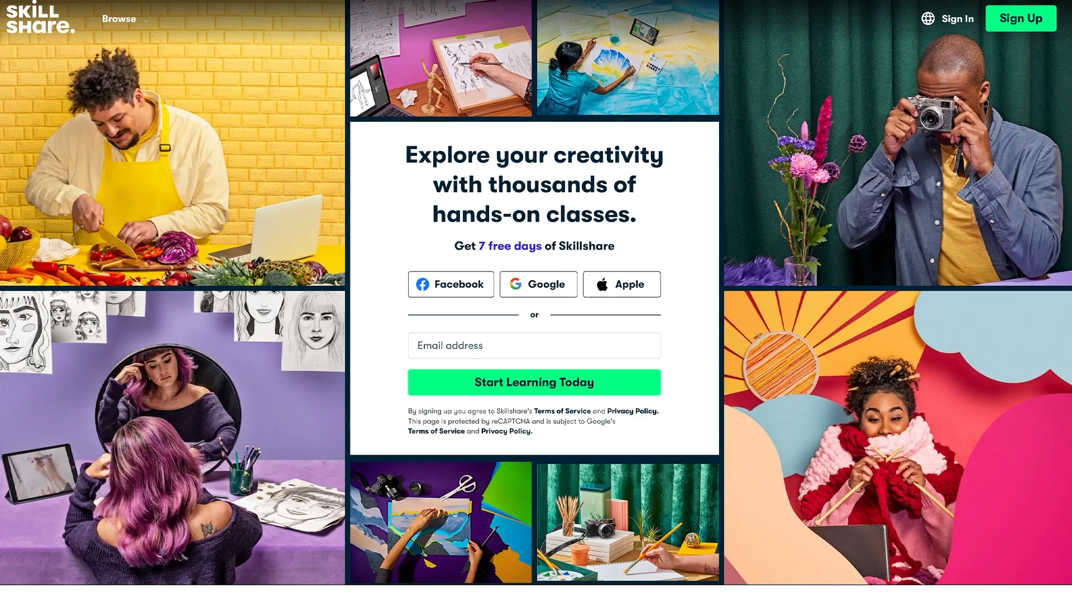
scroll(535, 302, down, 6)
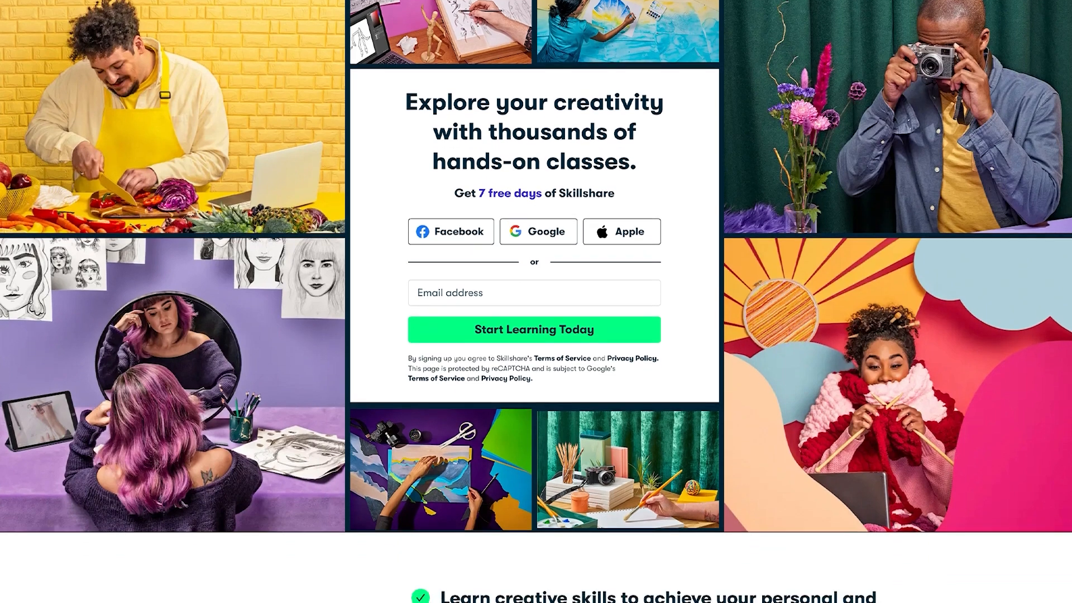
scroll(536, 301, down, 12)
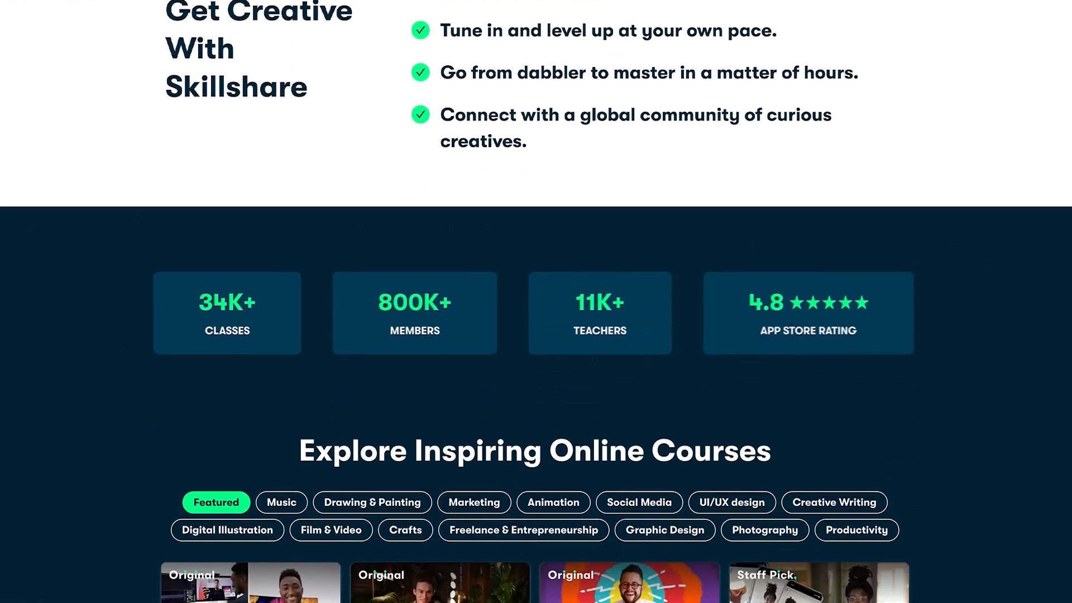
scroll(536, 302, down, 2)
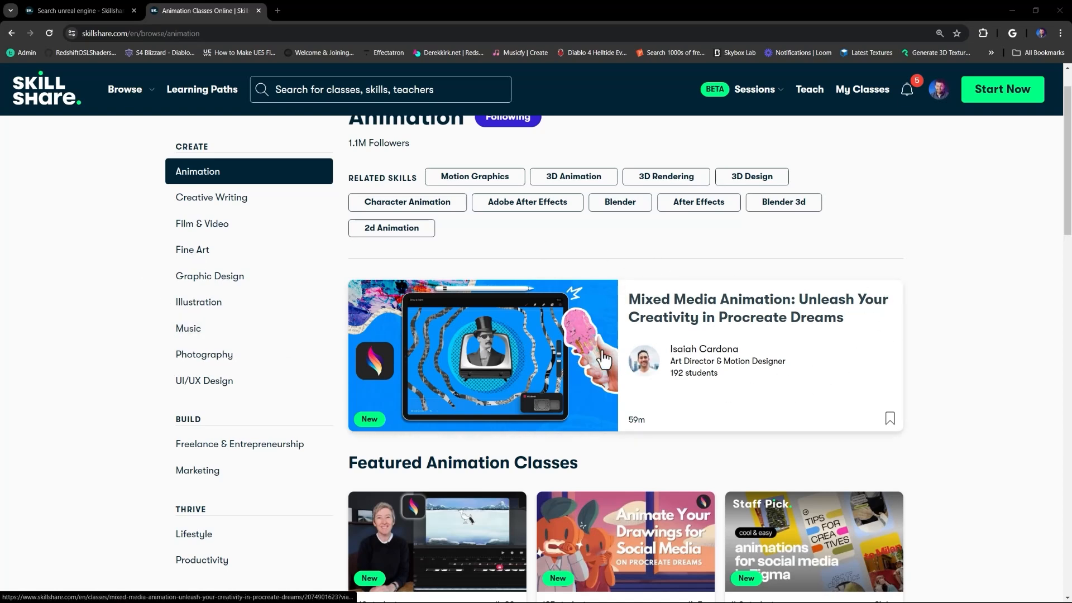
Switch to the unreal engine search results tab and scroll through its learning paths and classes.
scroll(357, 313, up, 1)
click(60, 10)
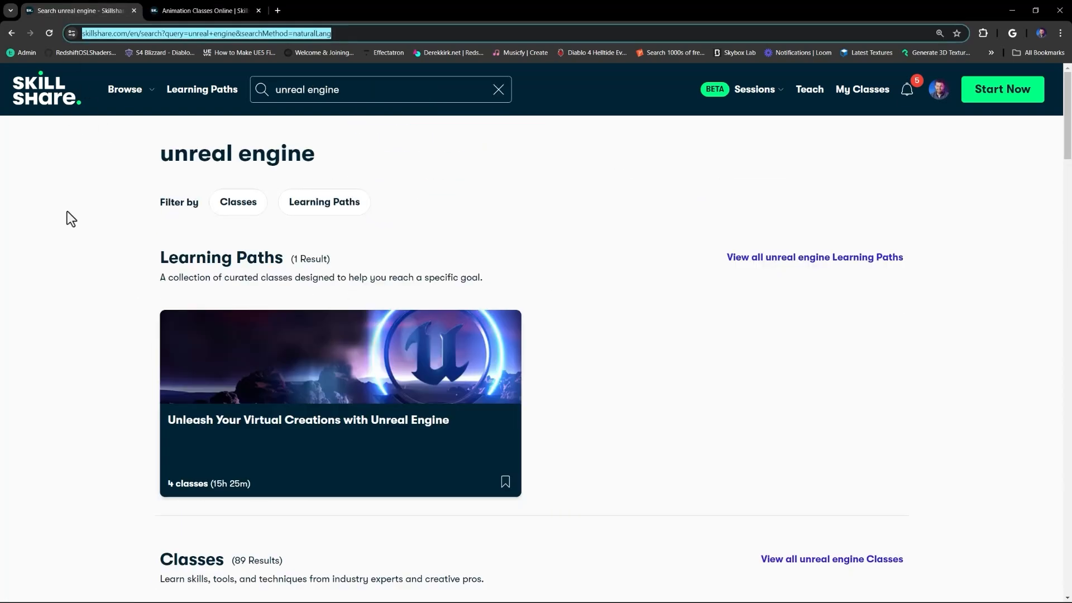
scroll(586, 230, down, 1)
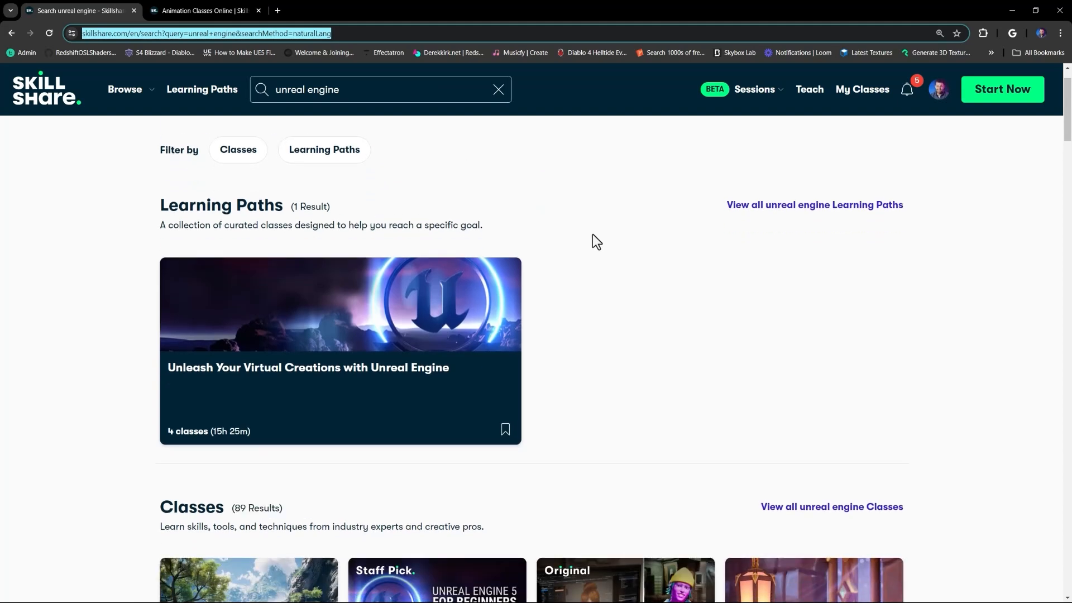
scroll(607, 261, down, 1)
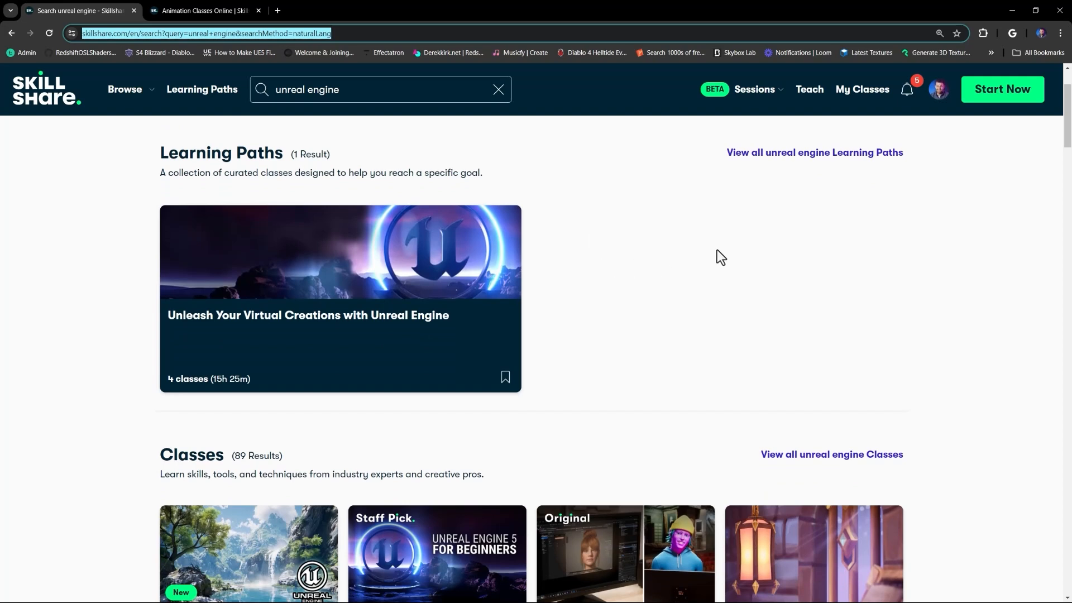
scroll(720, 257, down, 1)
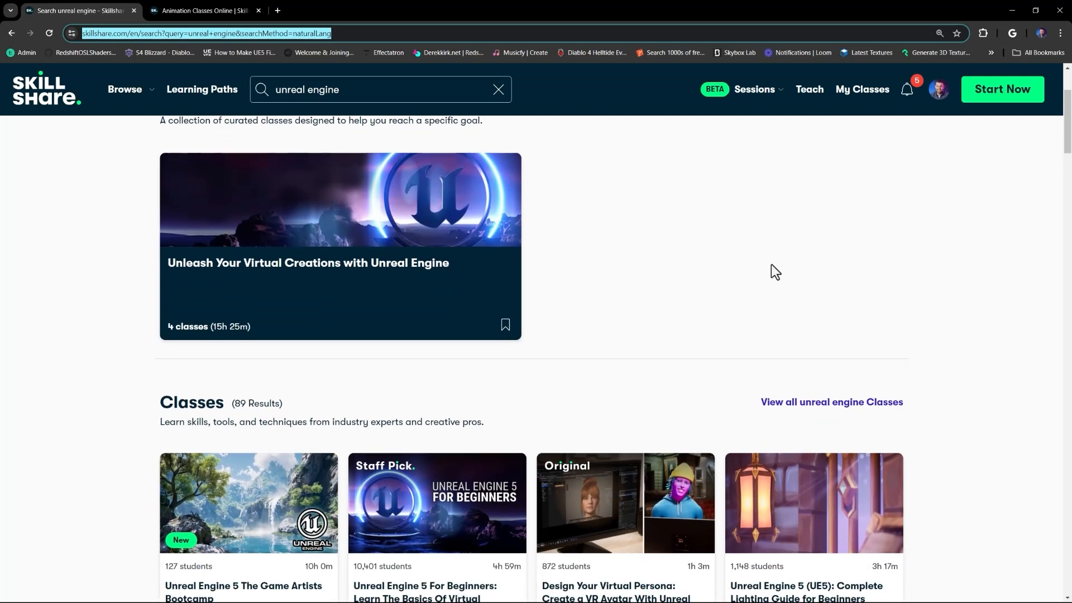
scroll(793, 278, up, 1)
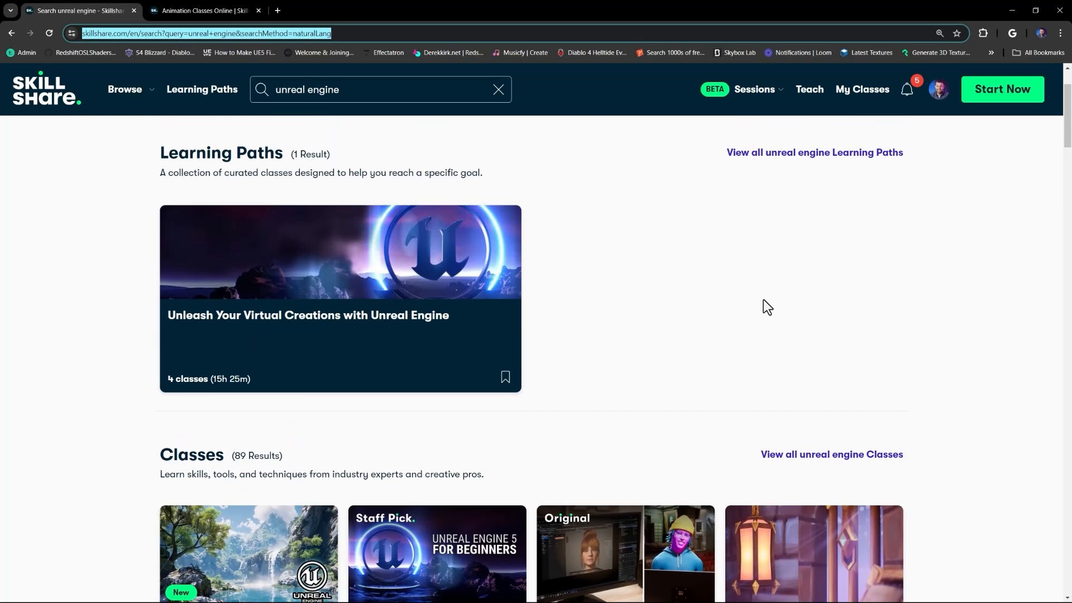
Open the Unleash Your Virtual Creations with Unreal Engine learning path and browse its four classes.
click(295, 300)
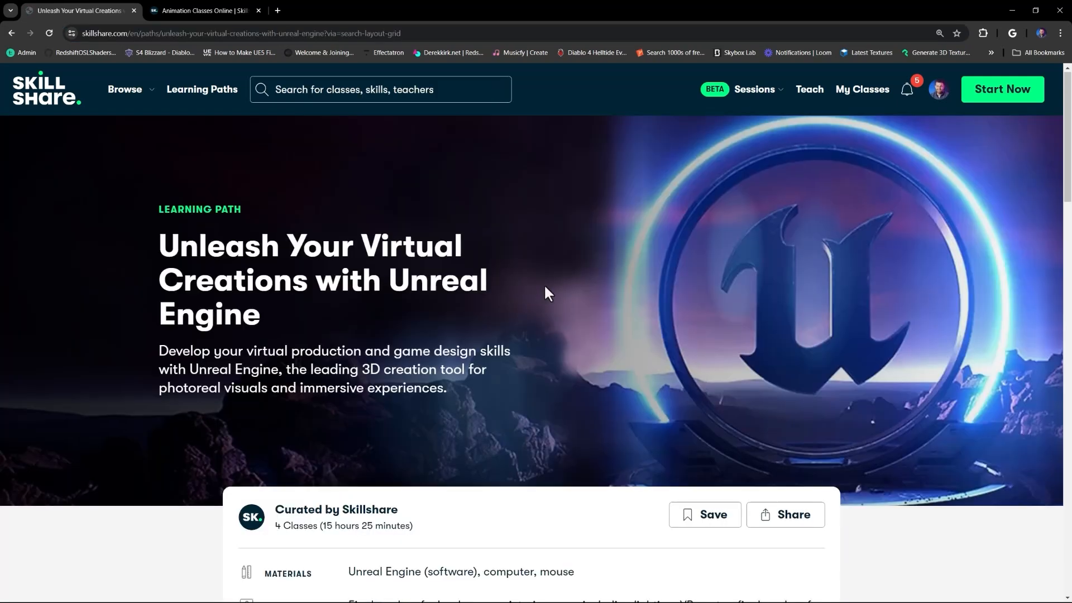
scroll(616, 312, down, 3)
scroll(618, 310, down, 6)
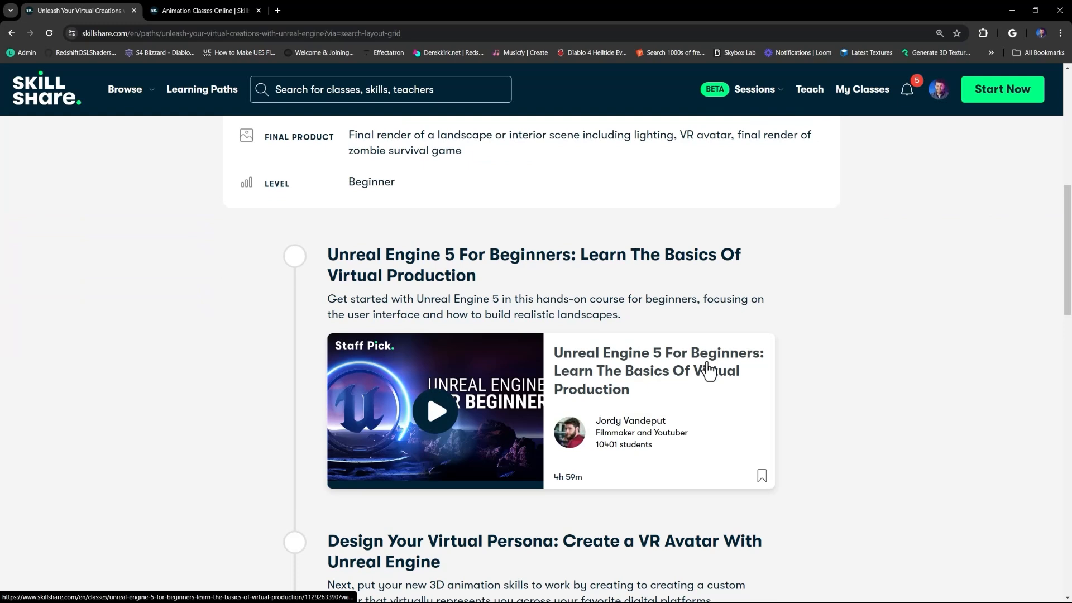
scroll(815, 335, down, 5)
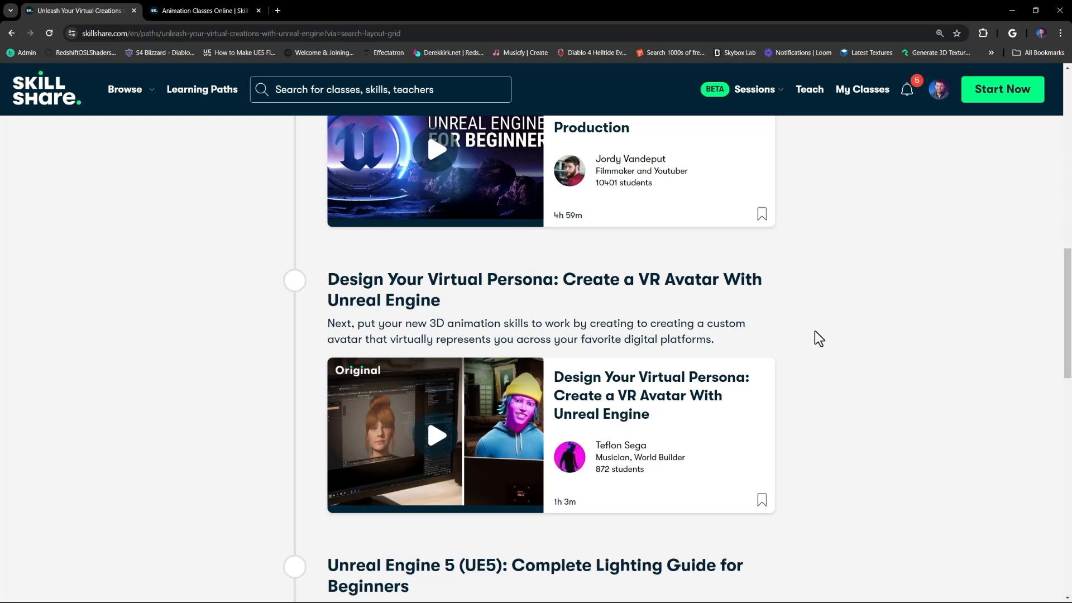
scroll(814, 335, down, 6)
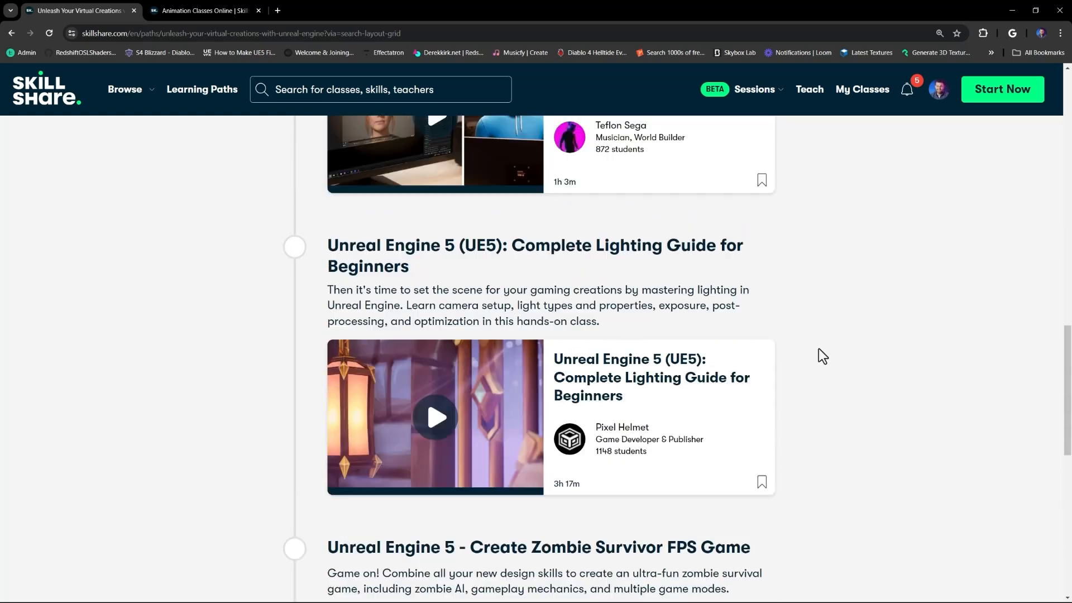
scroll(548, 258, up, 10)
scroll(723, 279, down, 5)
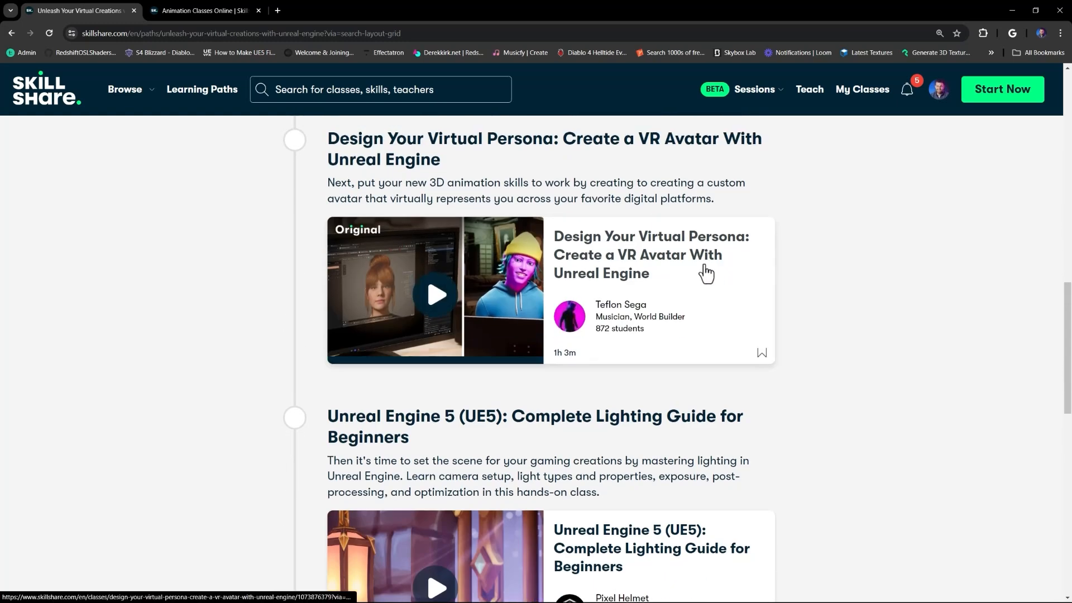
scroll(706, 273, up, 3)
scroll(798, 279, down, 1)
scroll(804, 296, up, 1)
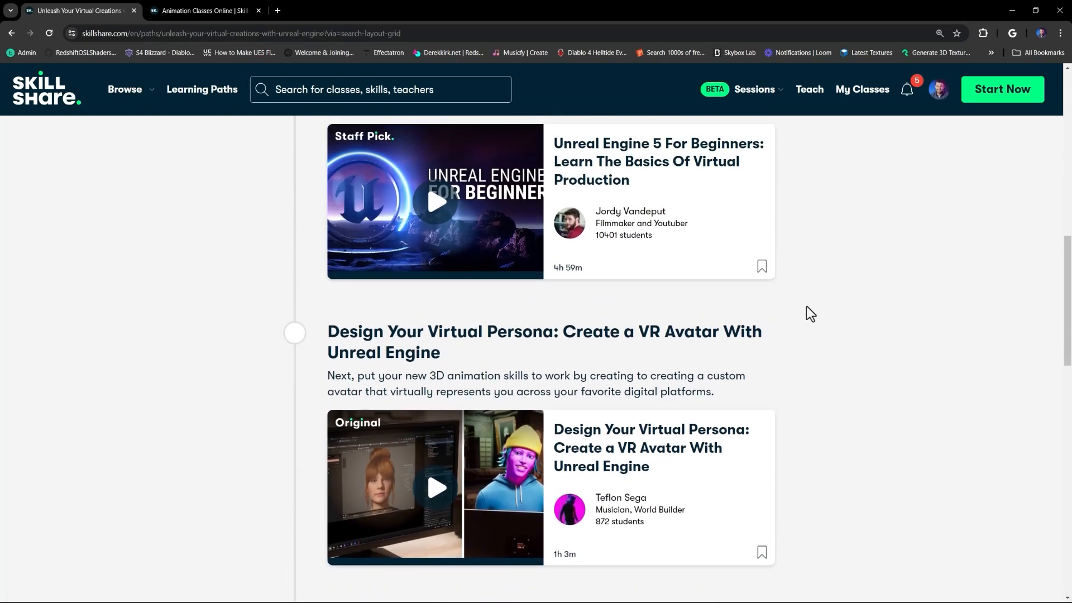
scroll(806, 307, down, 3)
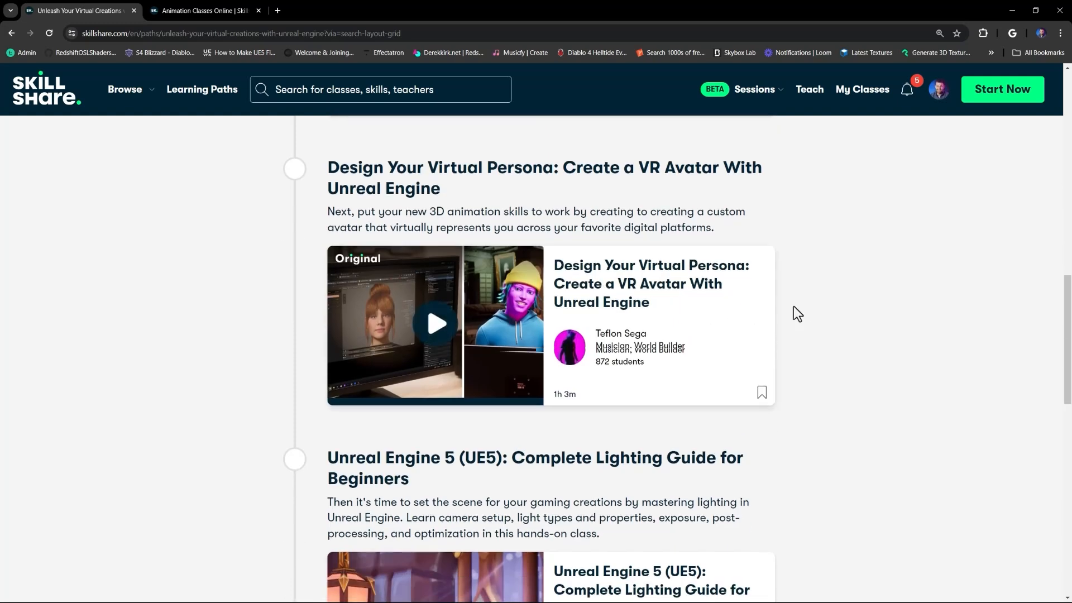
scroll(797, 314, down, 4)
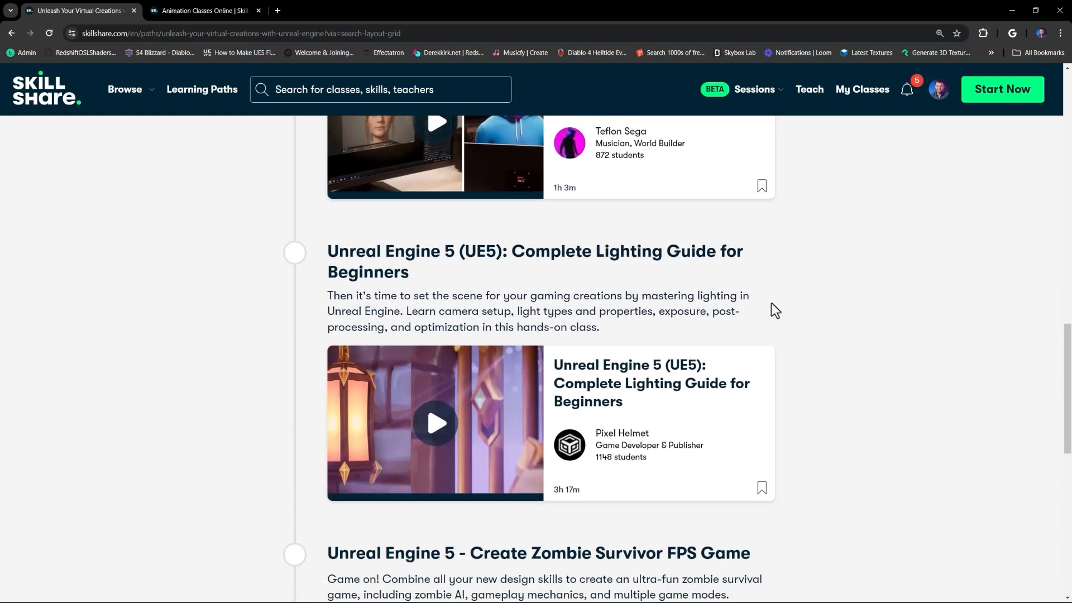
scroll(770, 400, down, 5)
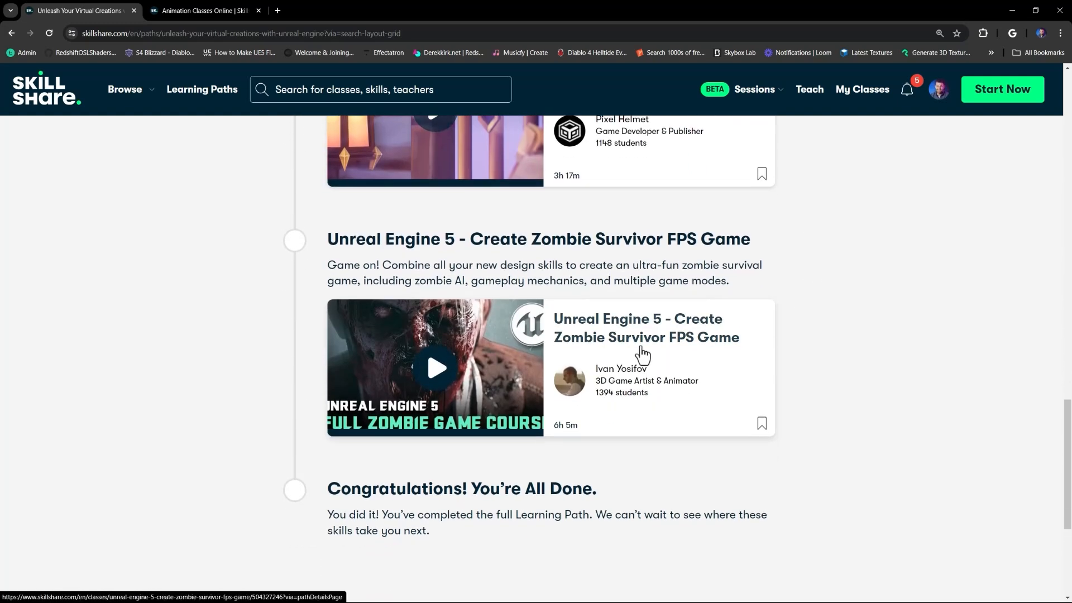
scroll(821, 379, up, 5)
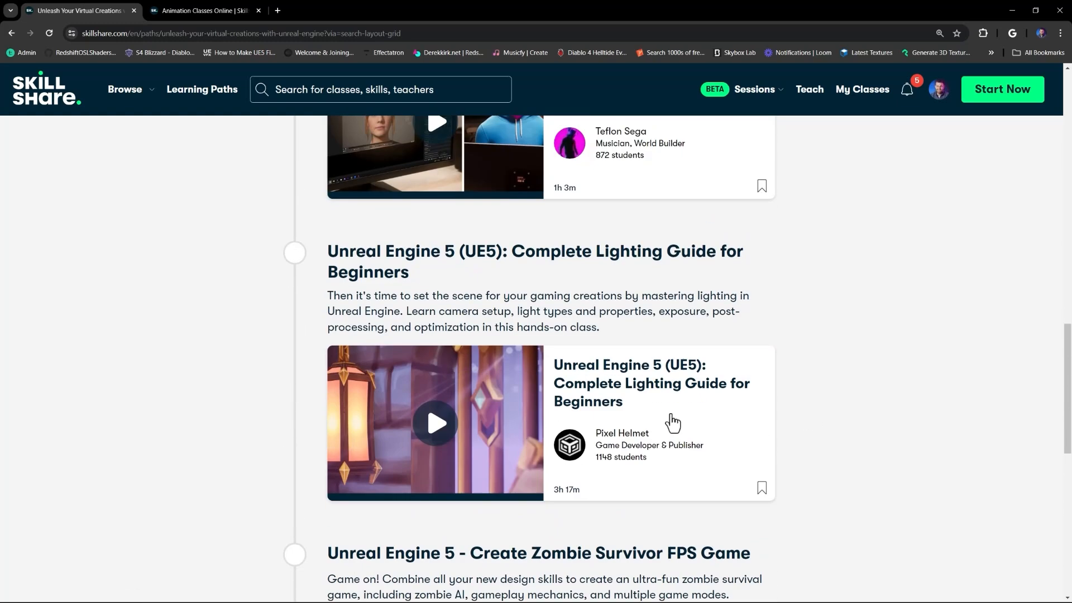
scroll(634, 349, up, 2)
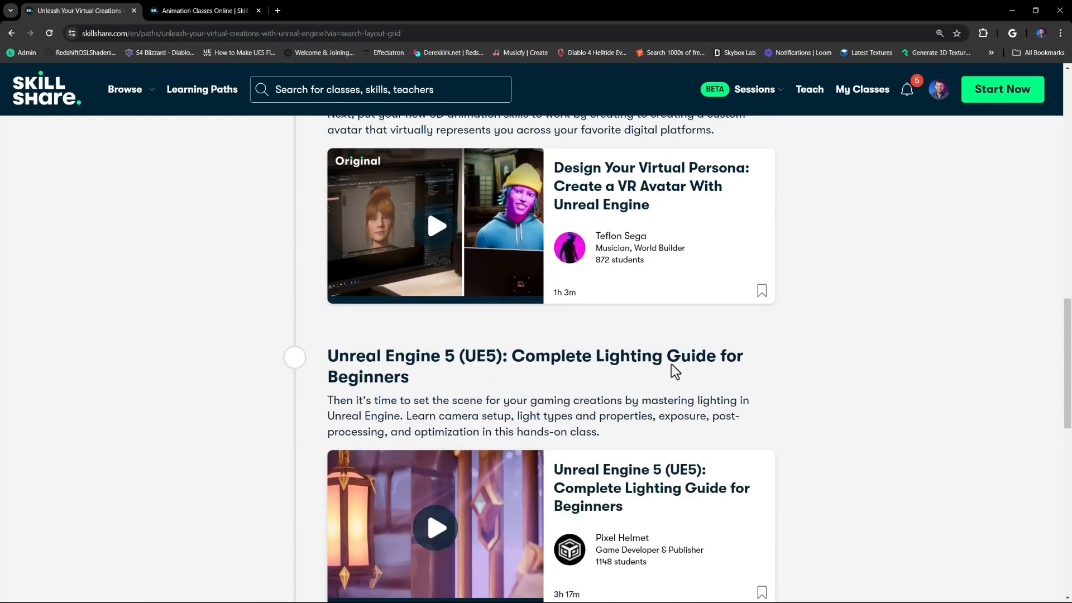
scroll(674, 371, up, 10)
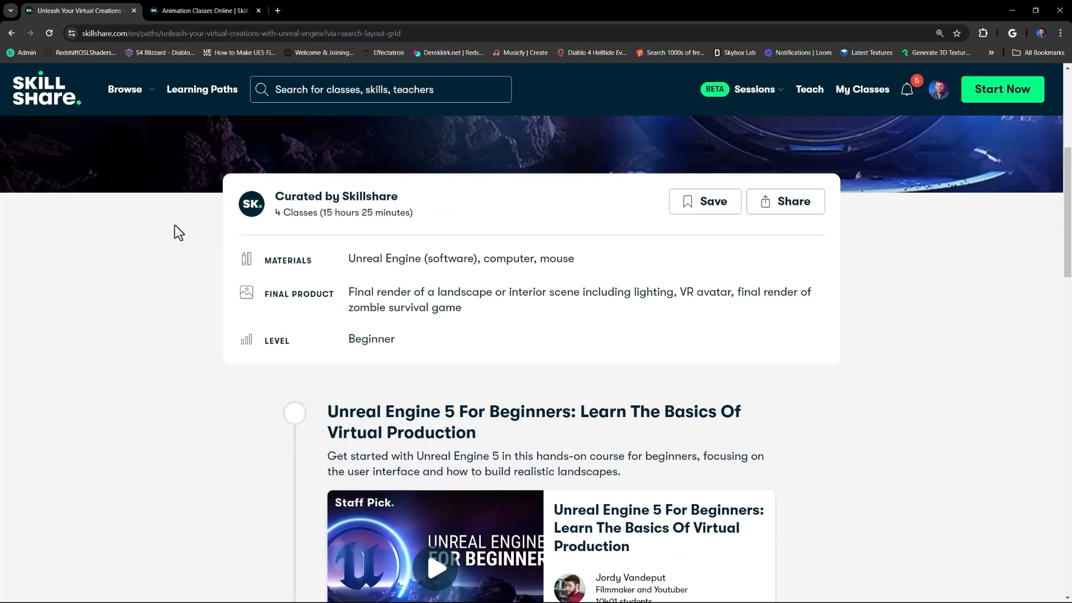
scroll(175, 226, up, 5)
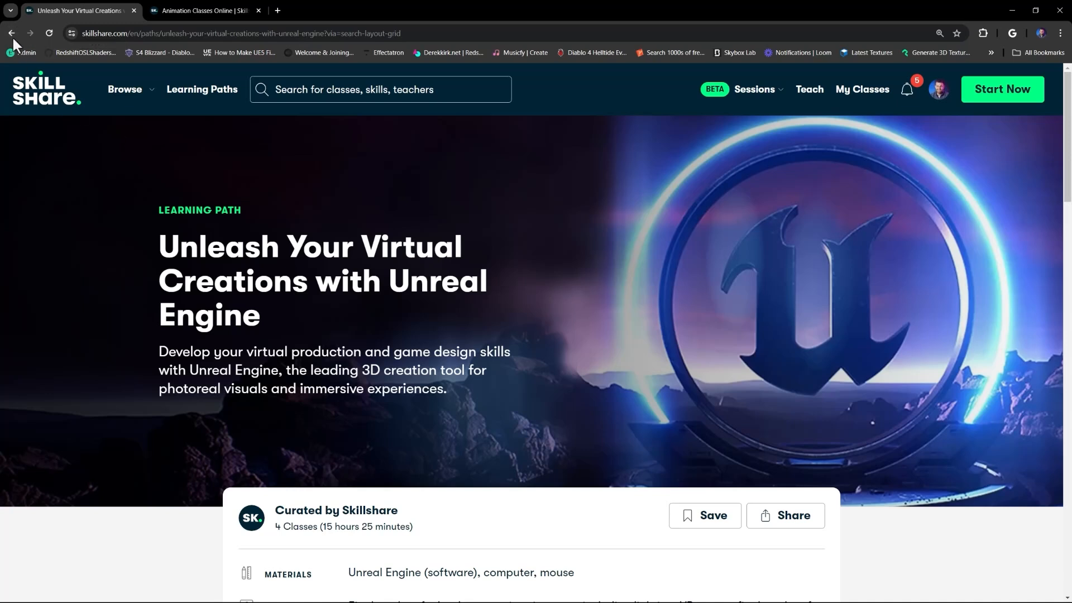
Return to the unreal engine search results and search the classes for c4d.
click(11, 32)
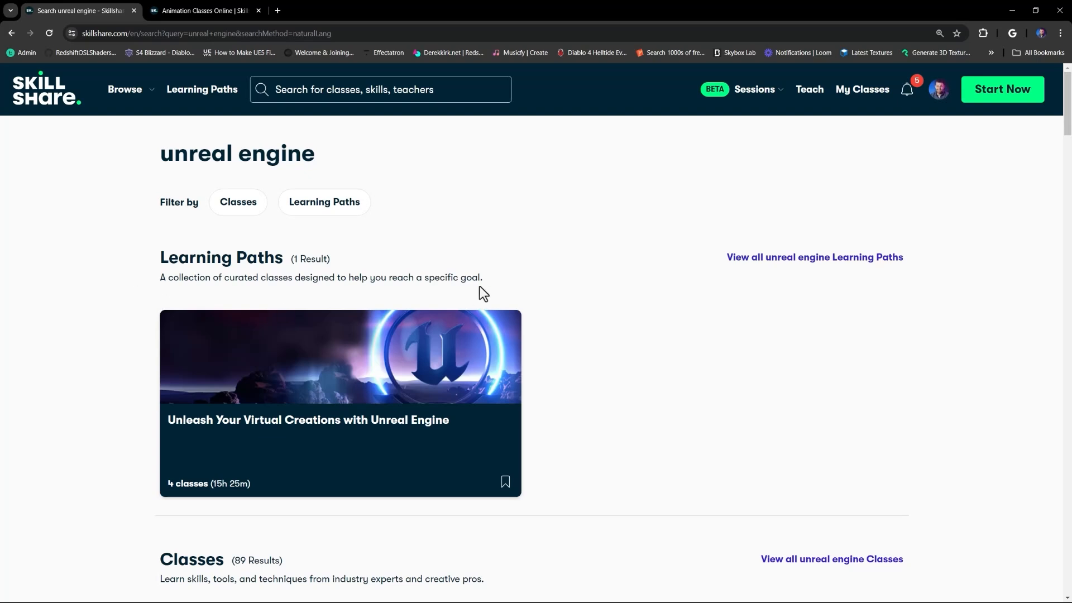
scroll(533, 307, down, 2)
scroll(531, 323, up, 2)
scroll(531, 323, down, 2)
scroll(502, 304, up, 2)
click(279, 92)
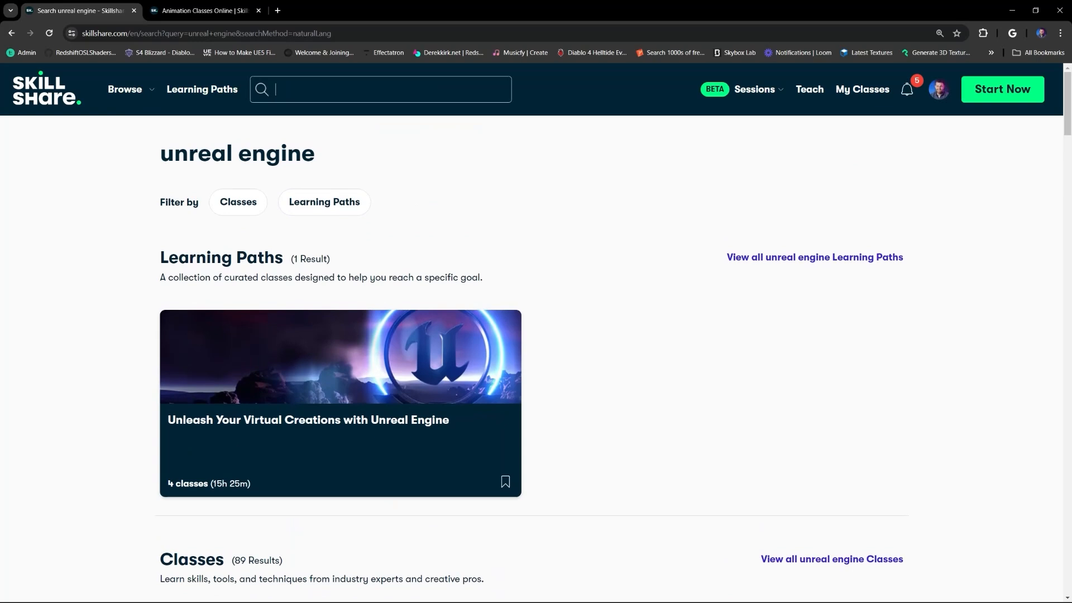
text(c4d)
key(Return)
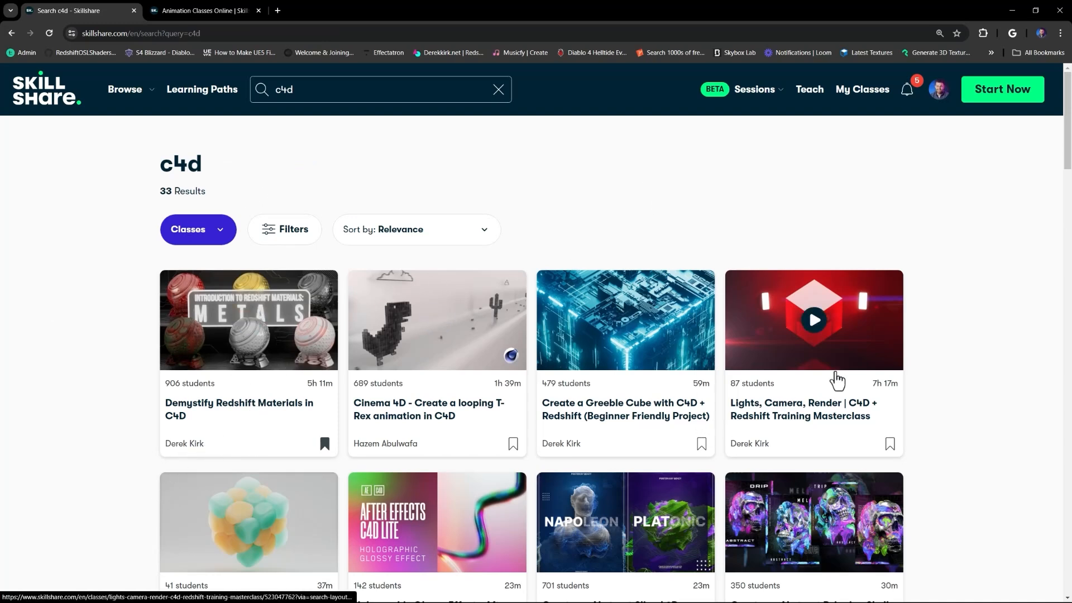
Scroll through the c4d class results, then clear the search field.
scroll(865, 306, down, 2)
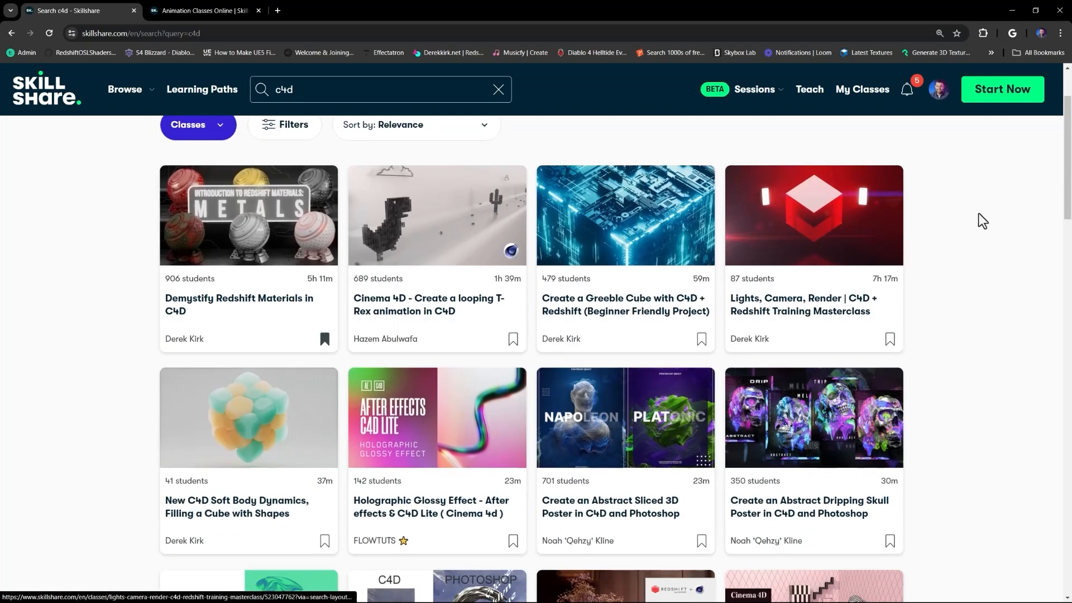
scroll(974, 223, down, 7)
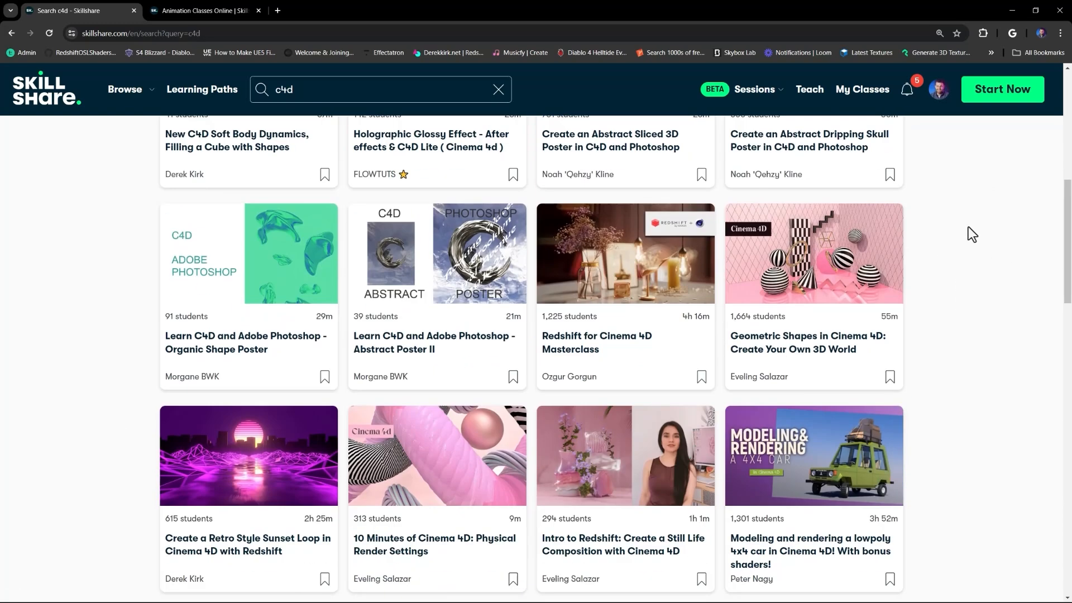
scroll(619, 335, down, 3)
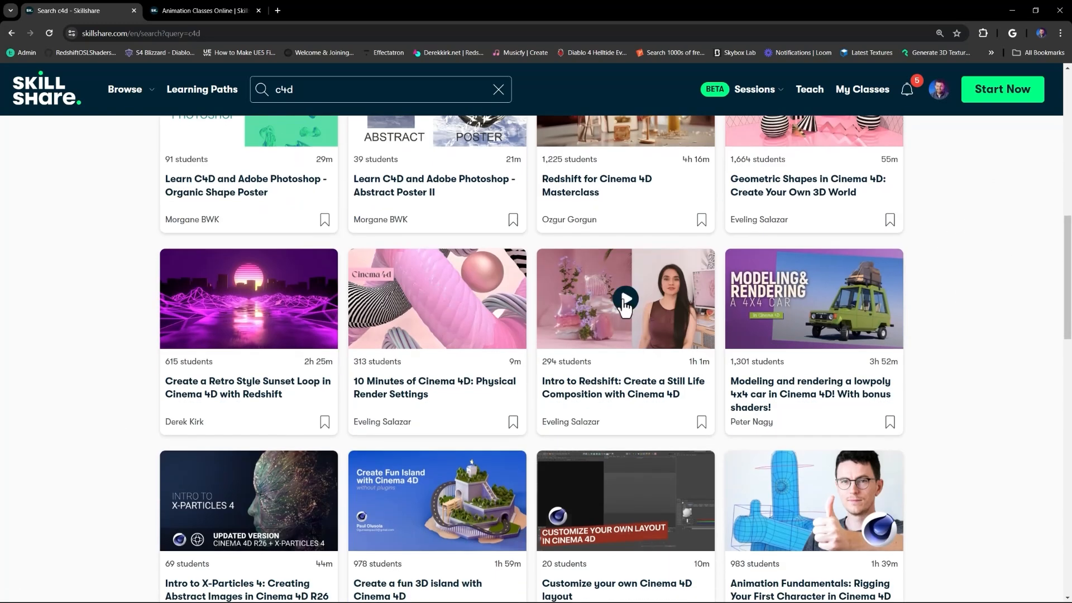
scroll(939, 323, down, 6)
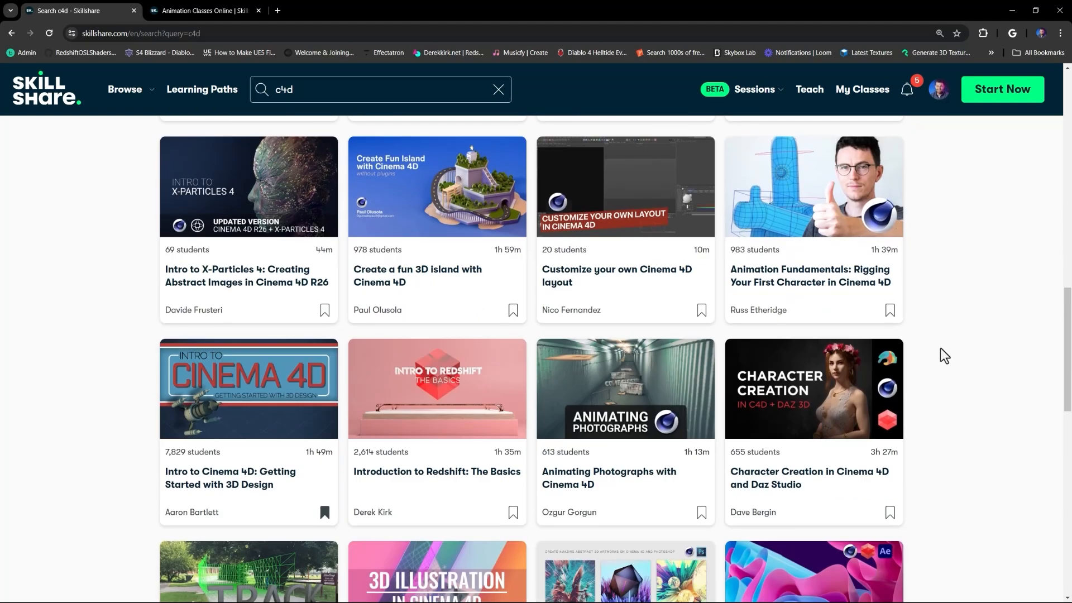
scroll(916, 355, down, 4)
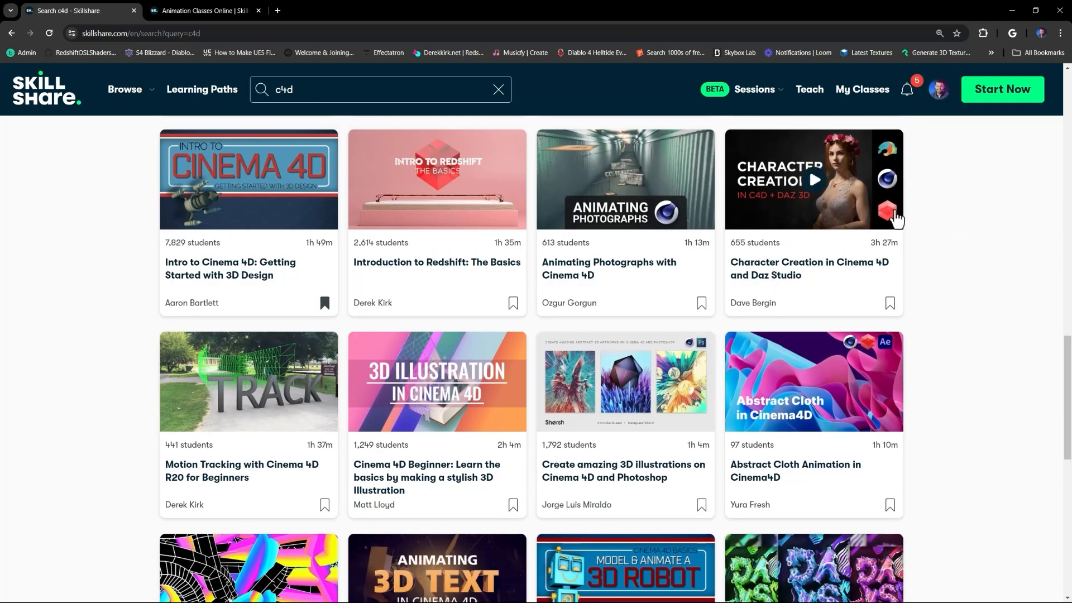
scroll(94, 363, down, 4)
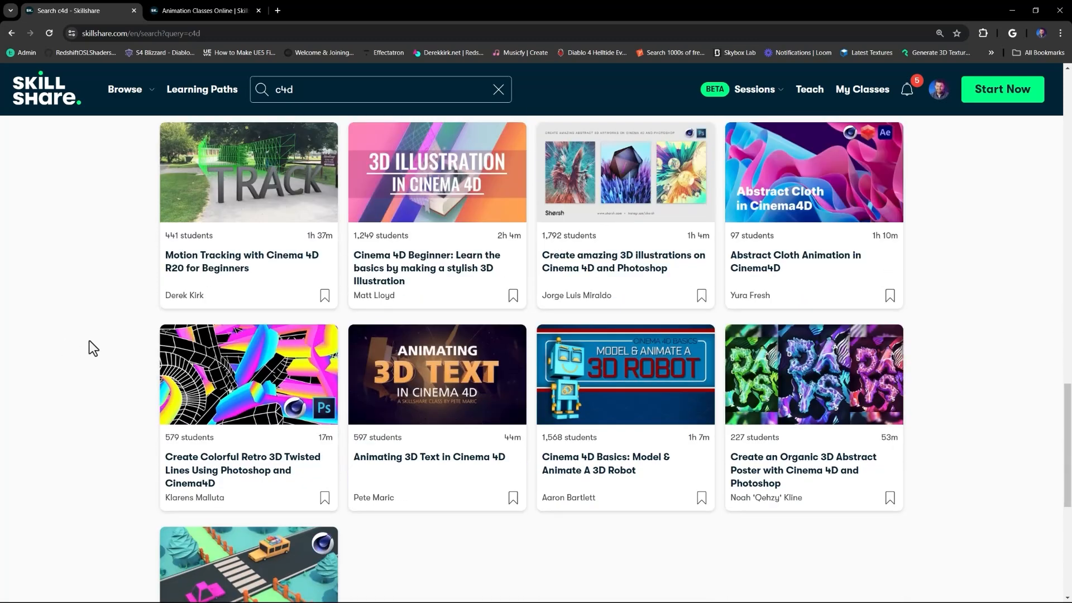
scroll(95, 379, up, 9)
scroll(99, 368, up, 12)
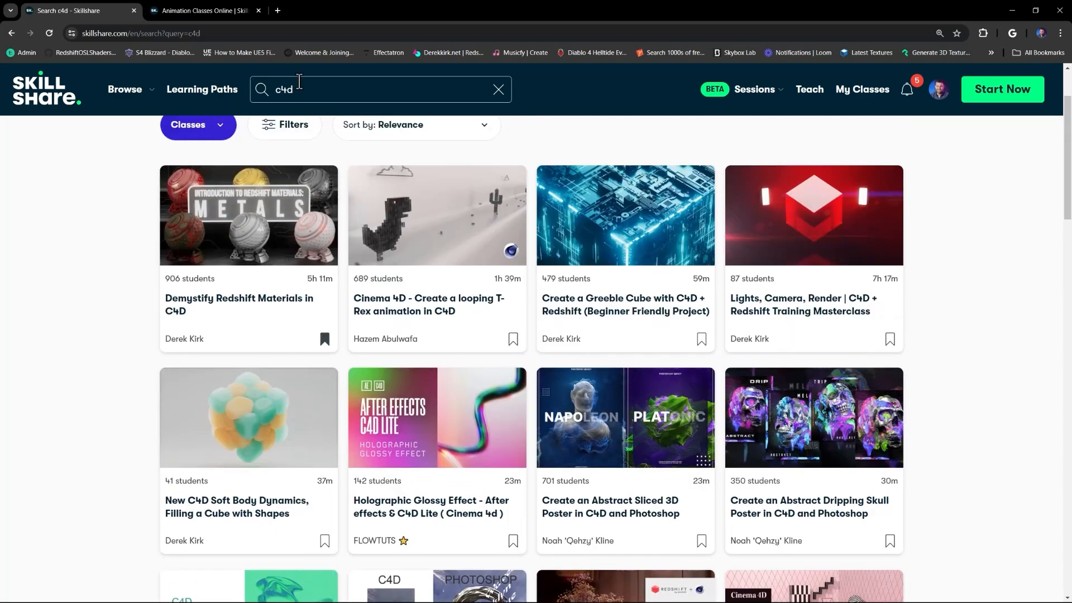
click(249, 87)
key(BackSpace)
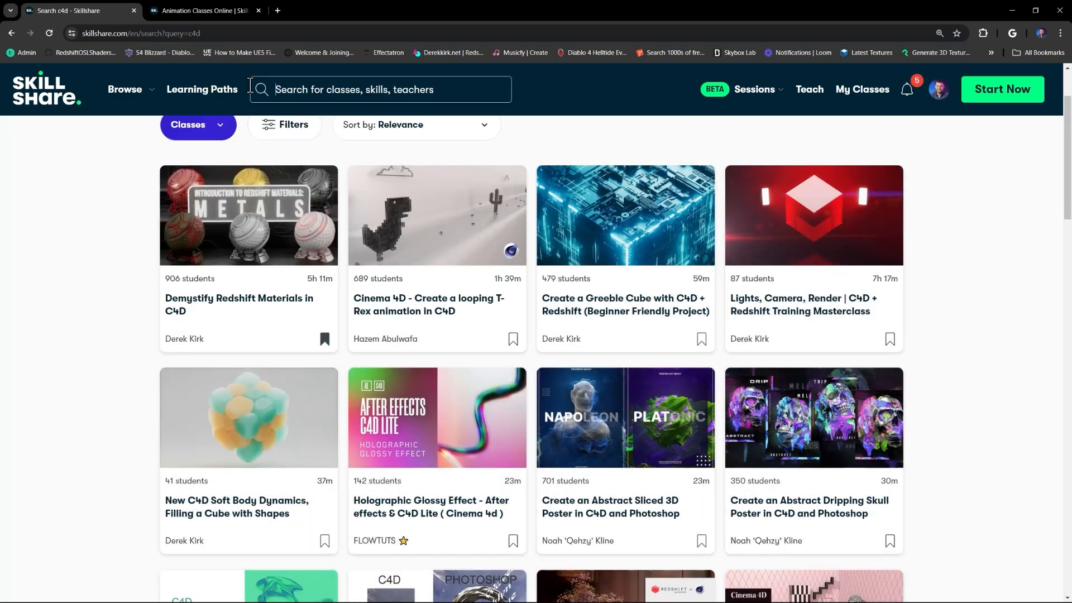
scroll(122, 330, up, 2)
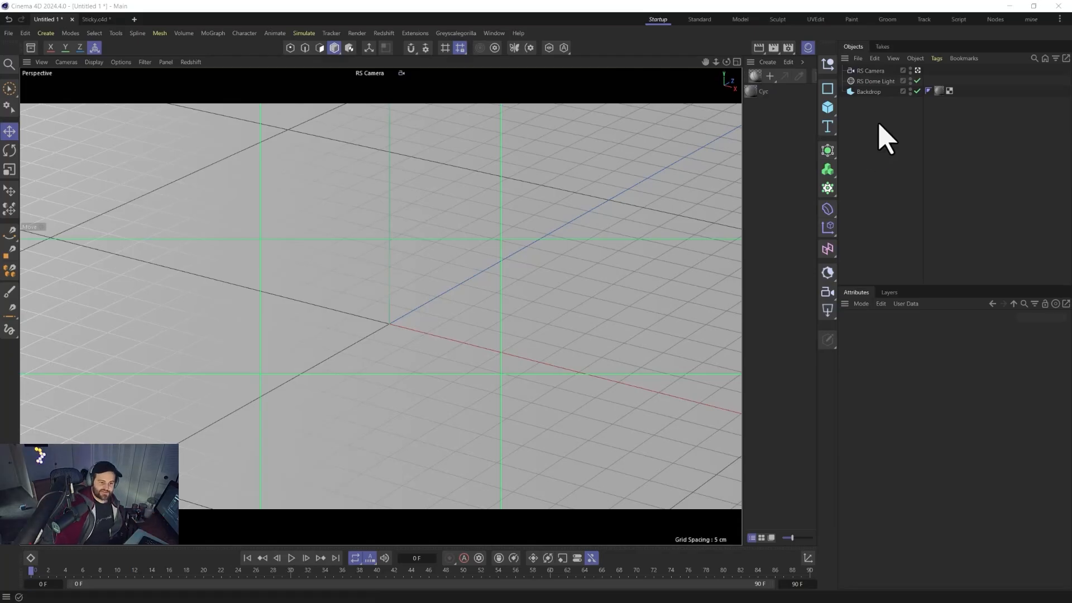
Inspect the RS Dome Light and Backdrop objects in the Cinema 4D scene.
click(874, 82)
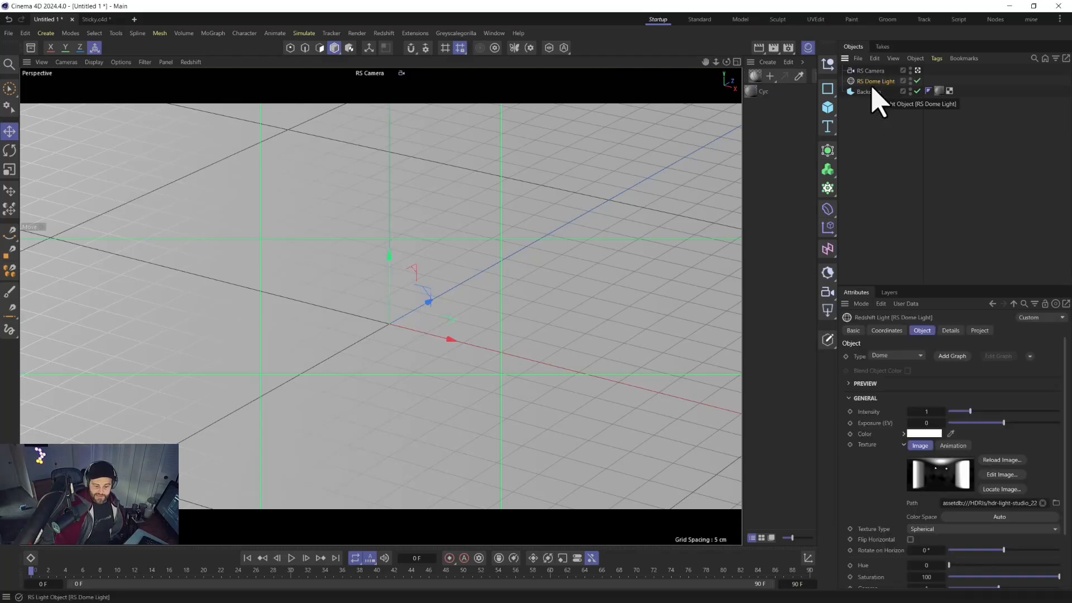
click(869, 92)
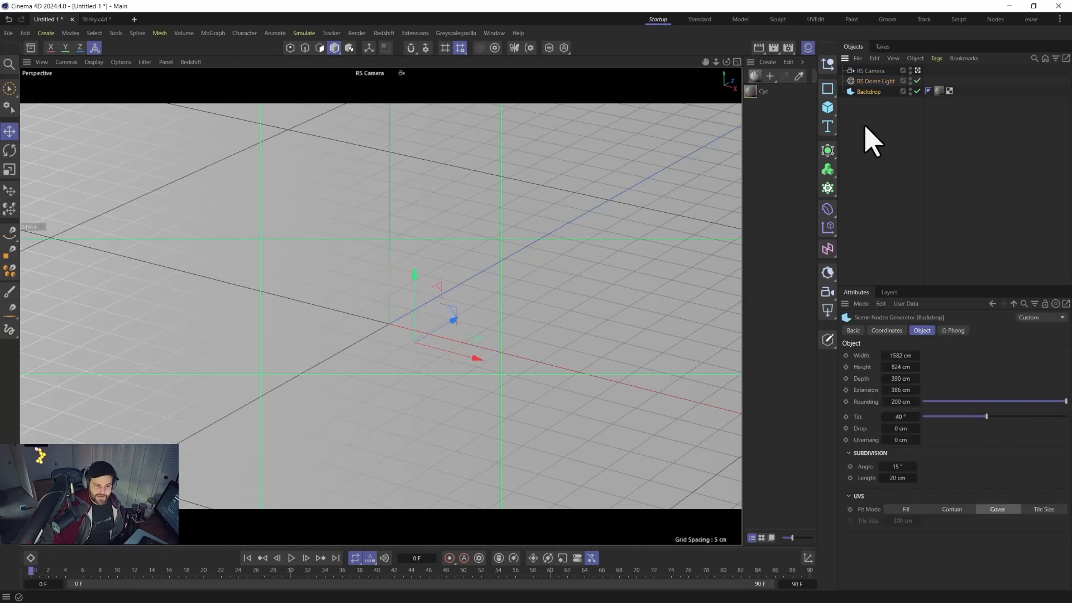
Clear the object selection and add a Cylinder primitive to the scene.
click(868, 70)
click(776, 143)
click(875, 118)
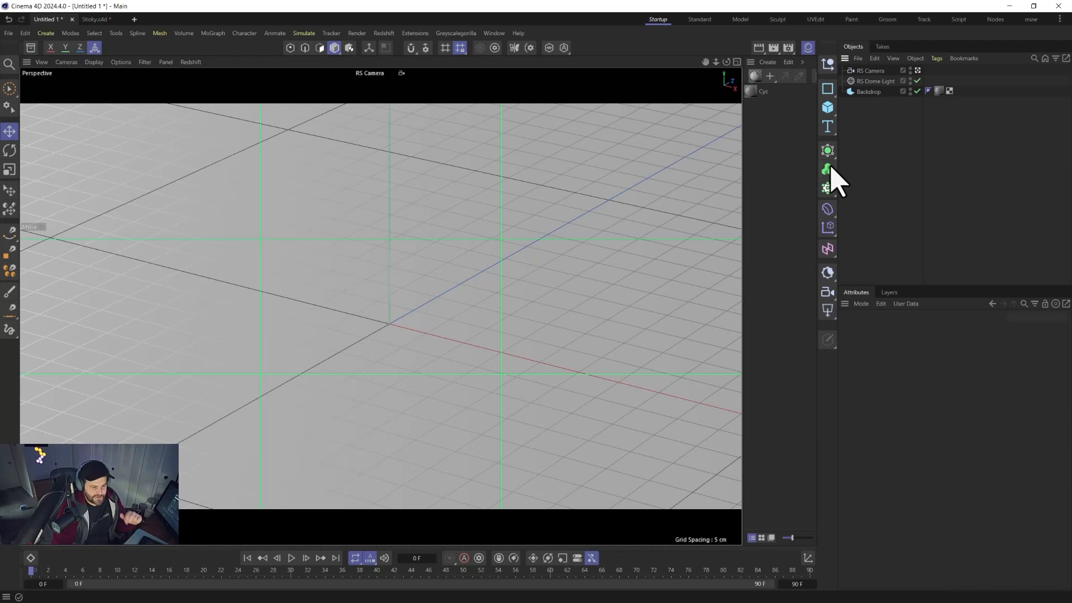
click(830, 116)
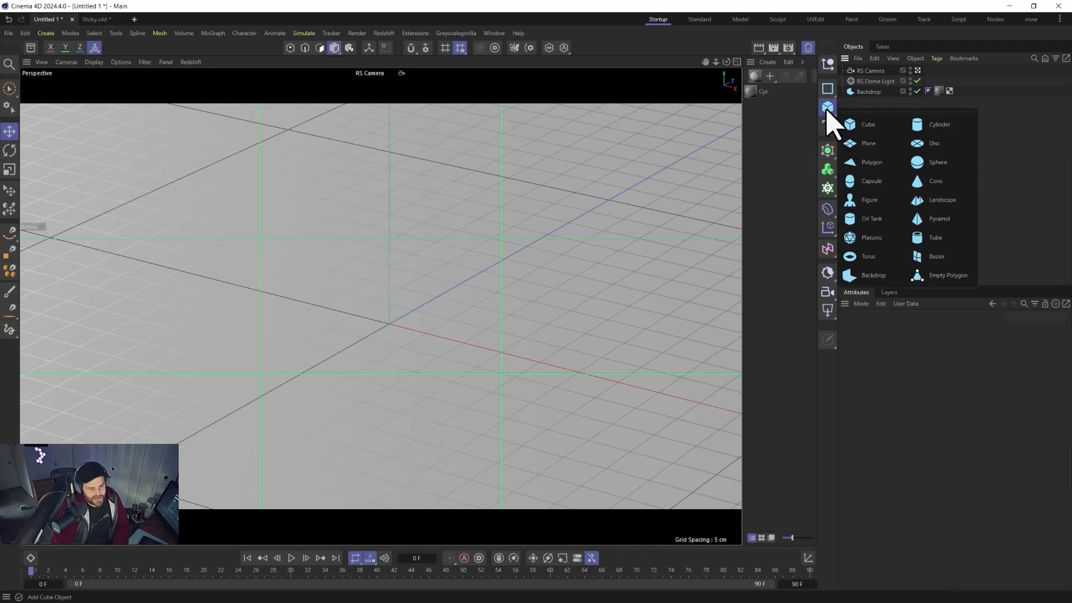
click(929, 126)
Set the cylinder's radius to 100 cm, height to 20 cm, height segments to 10 and rotation segments to 64.
click(922, 330)
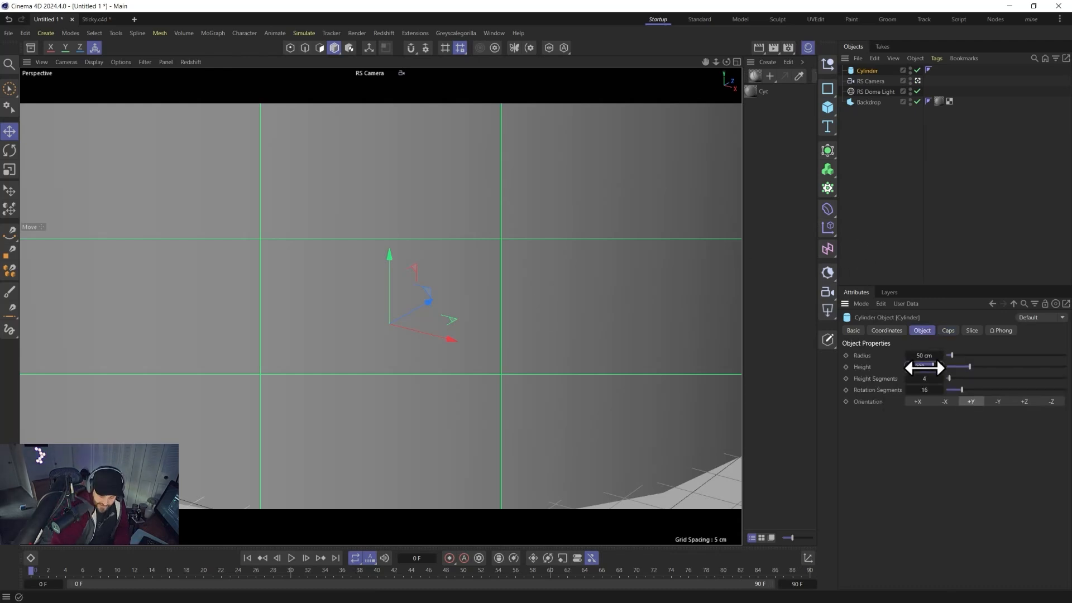
drag(923, 368, 923, 355)
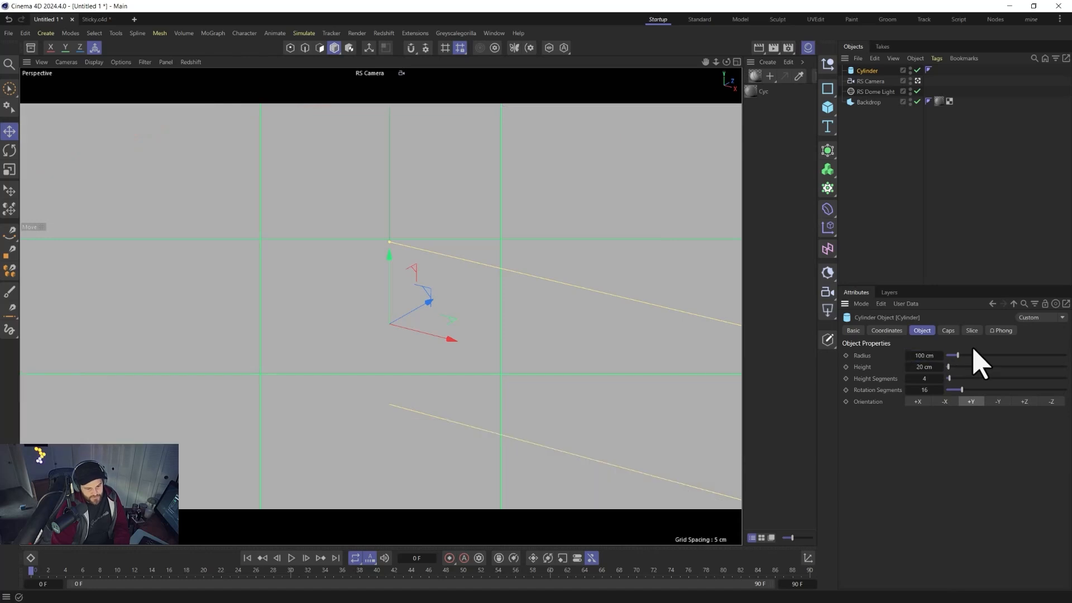
double_click(926, 378)
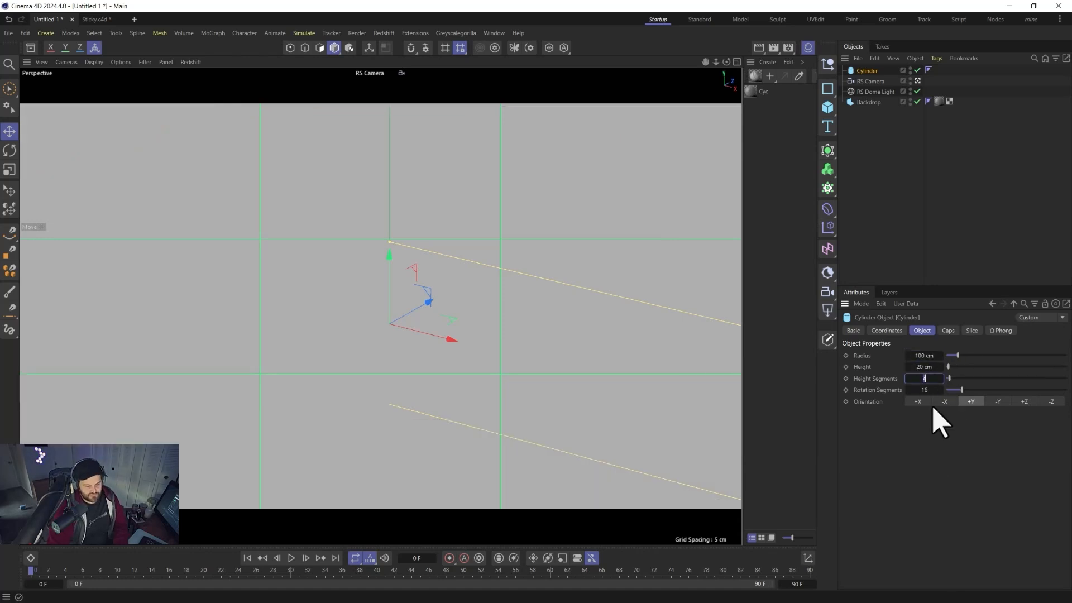
text(10)
key(Return)
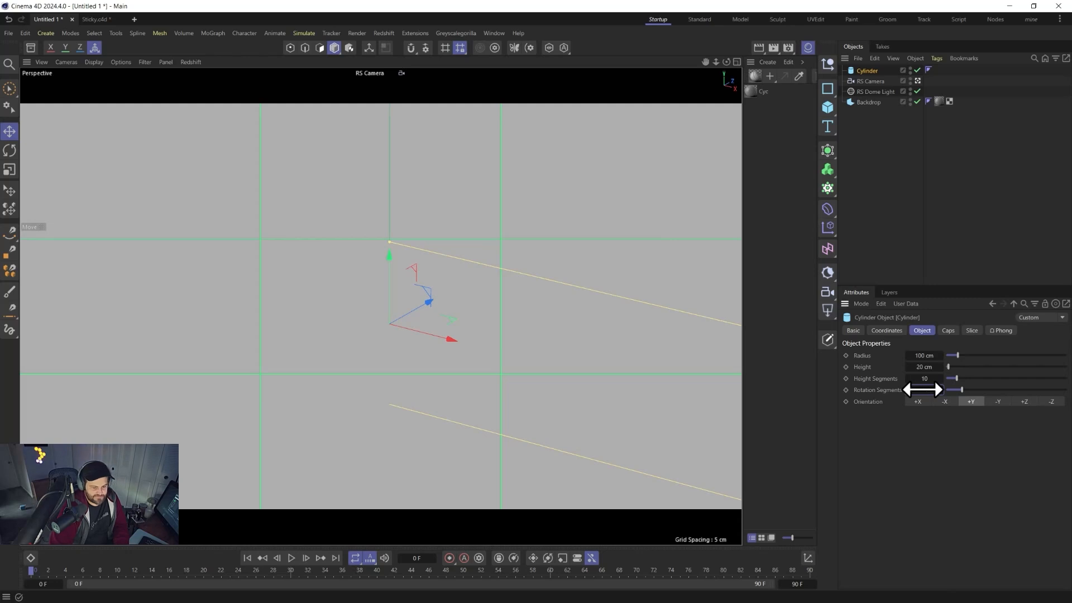
drag(922, 390, 922, 390)
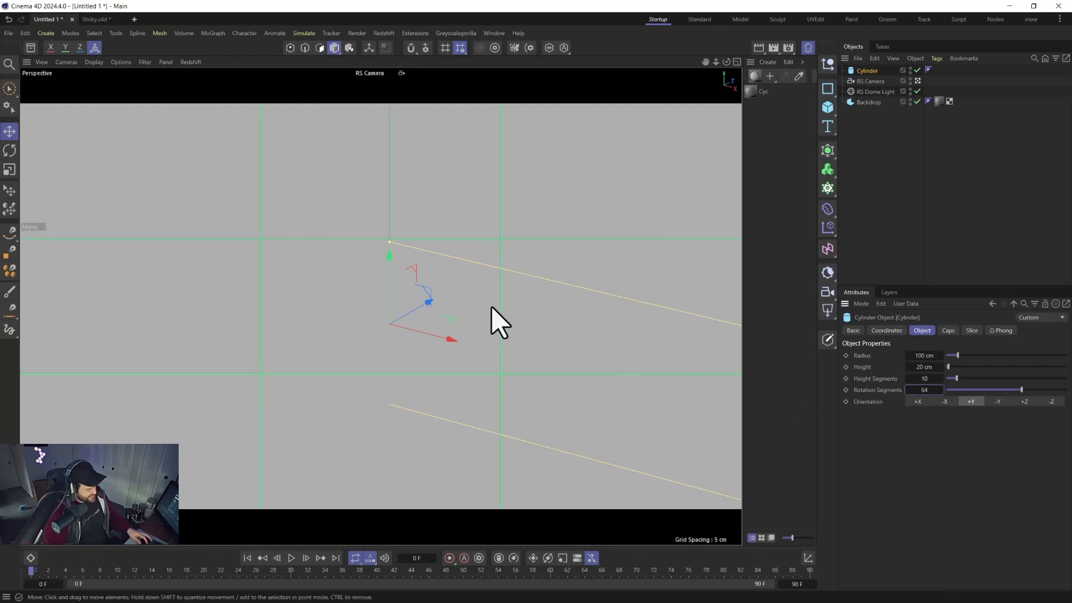
Switch the viewport display to Gouraud Shading (Lines) to show the cylinder's wireframe.
alt+right_drag(479, 287, 481, 602)
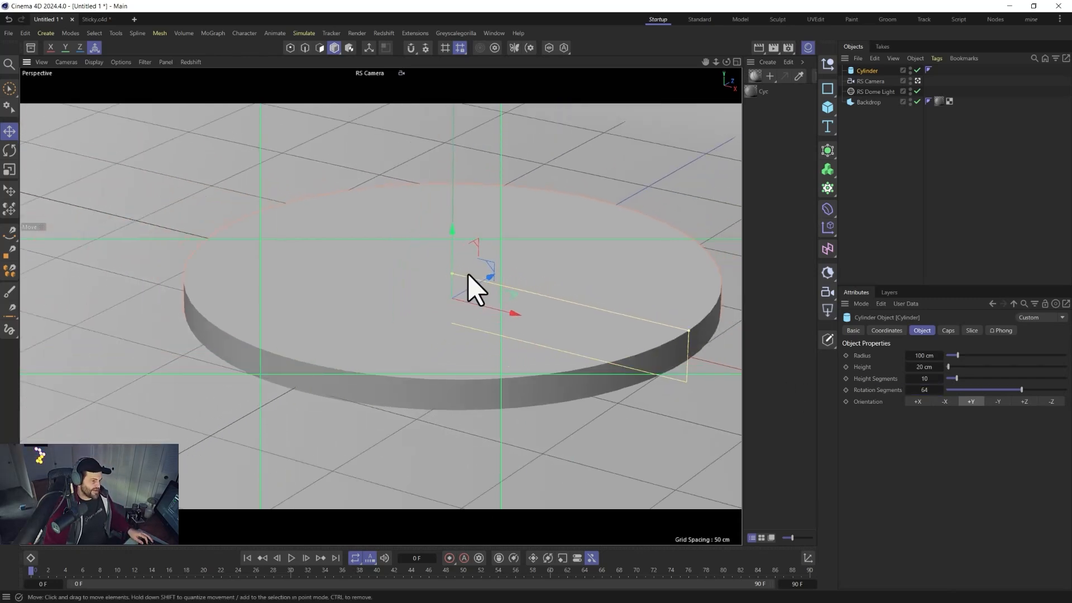
alt+drag(457, 331, 516, 307)
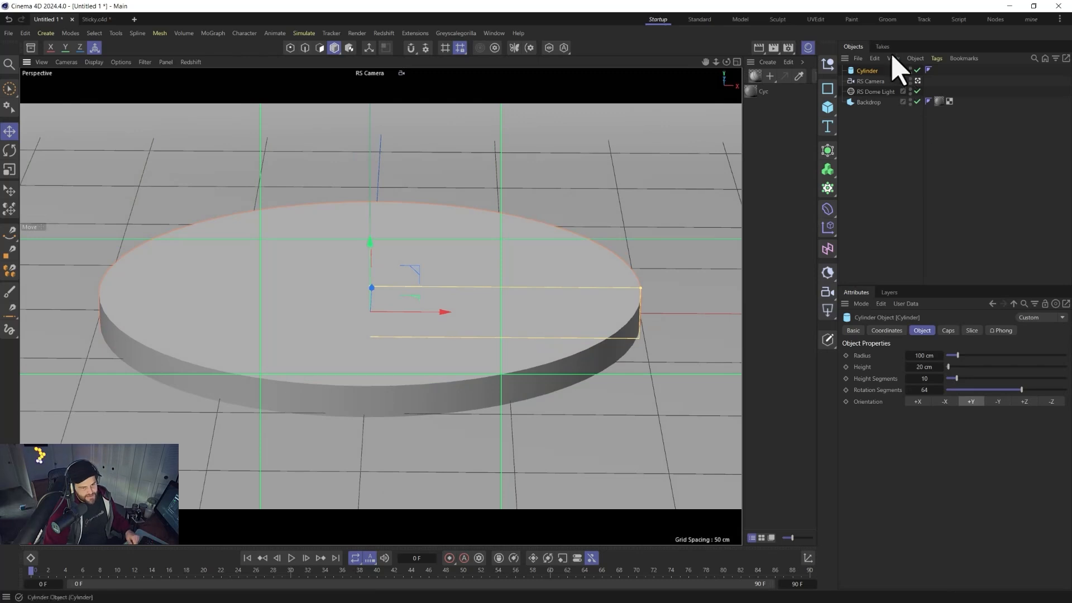
click(94, 62)
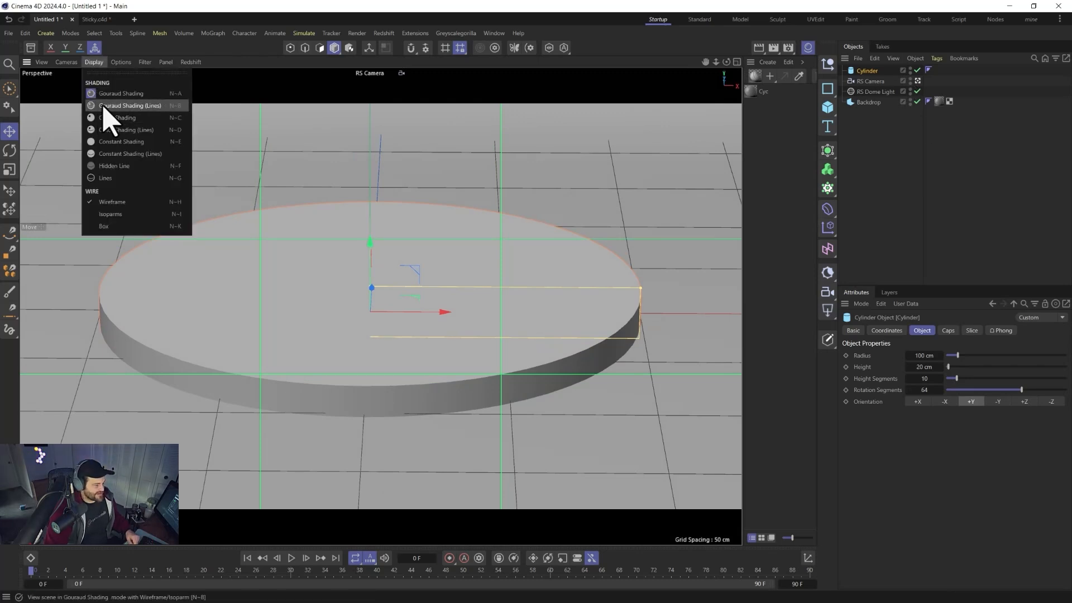
click(111, 106)
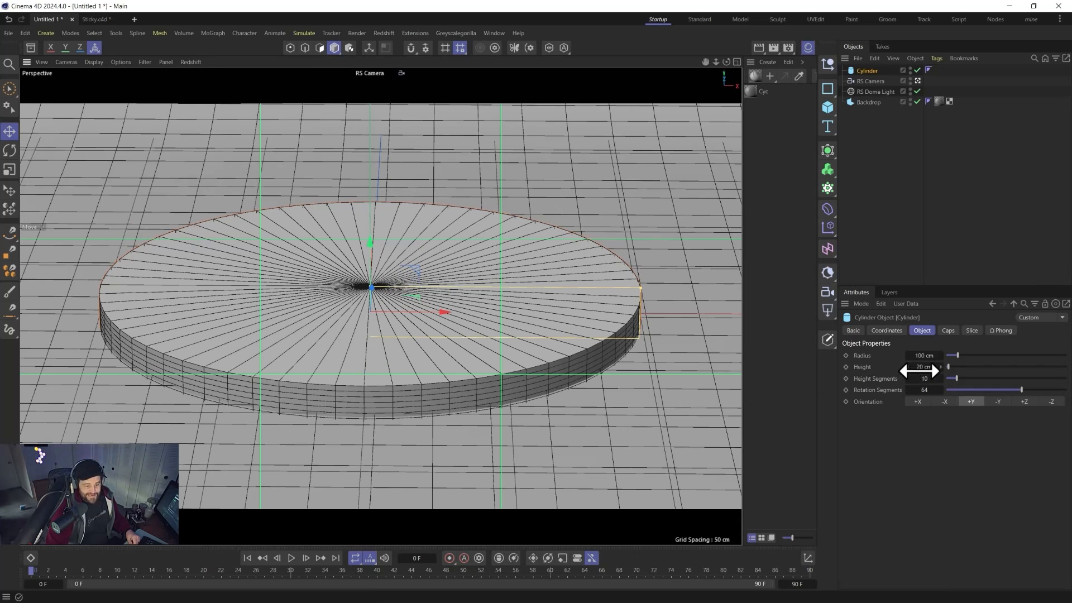
Set the cylinder's Y position to 10 cm so it sits on the floor.
click(885, 330)
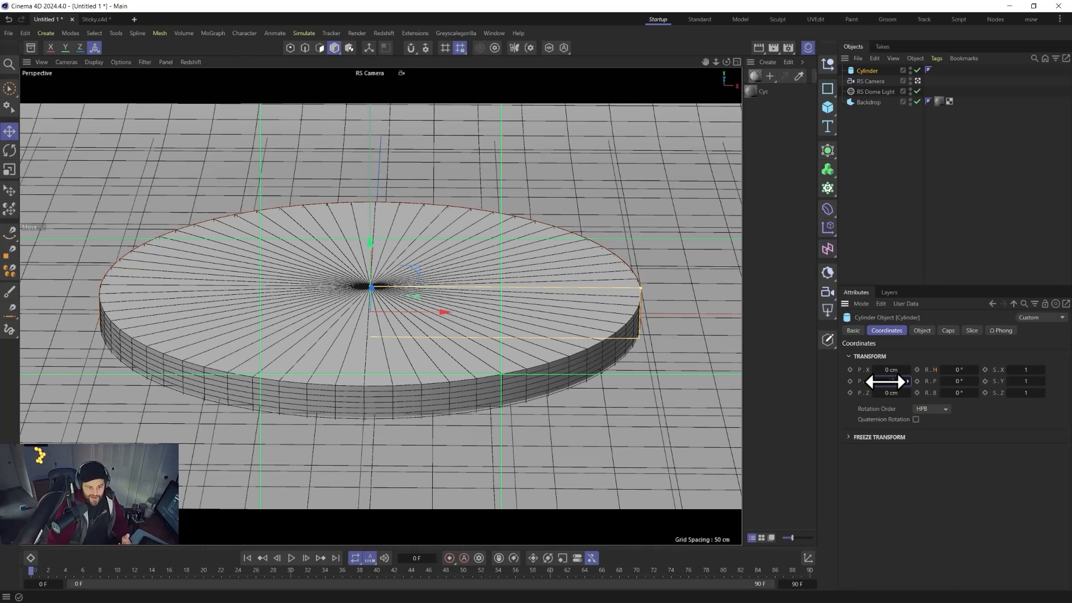
drag(885, 382, 884, 381)
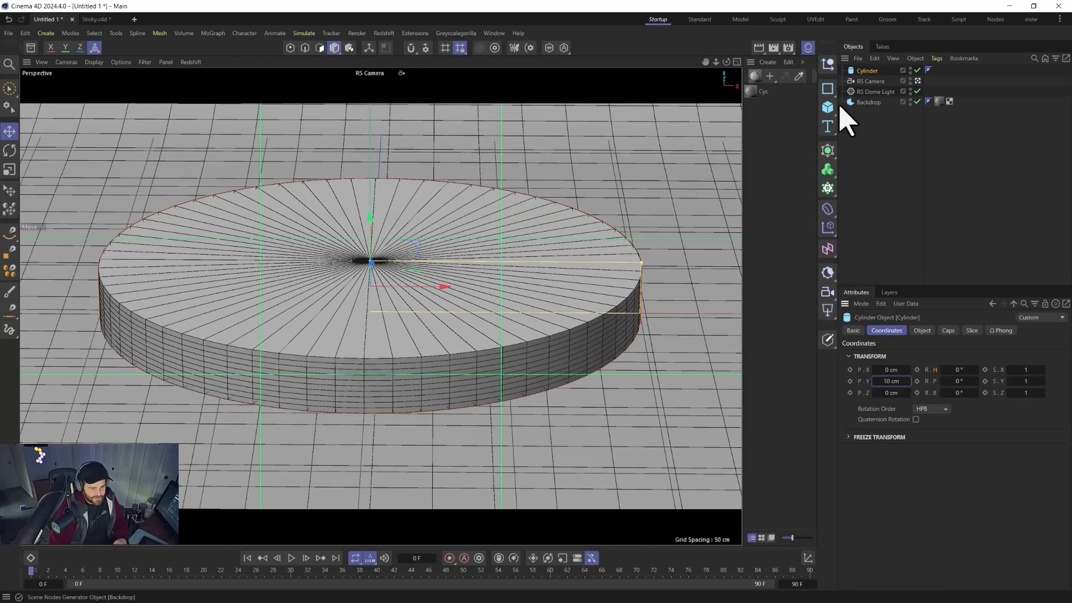
In the cylinder's caps settings, set the fillet radius to 1 cm and the cap segments to 8.
click(948, 331)
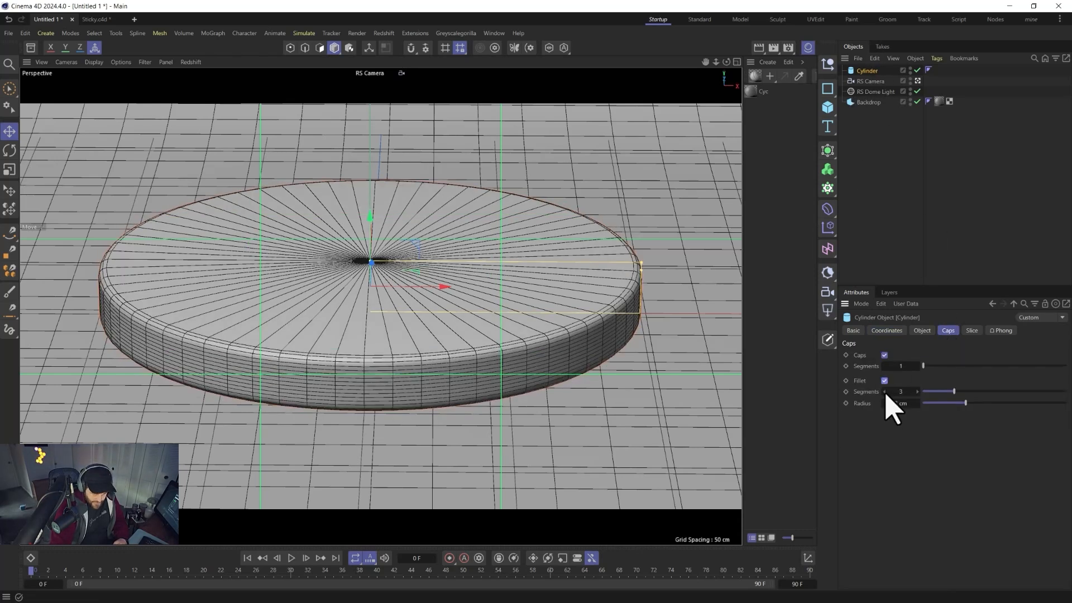
click(884, 392)
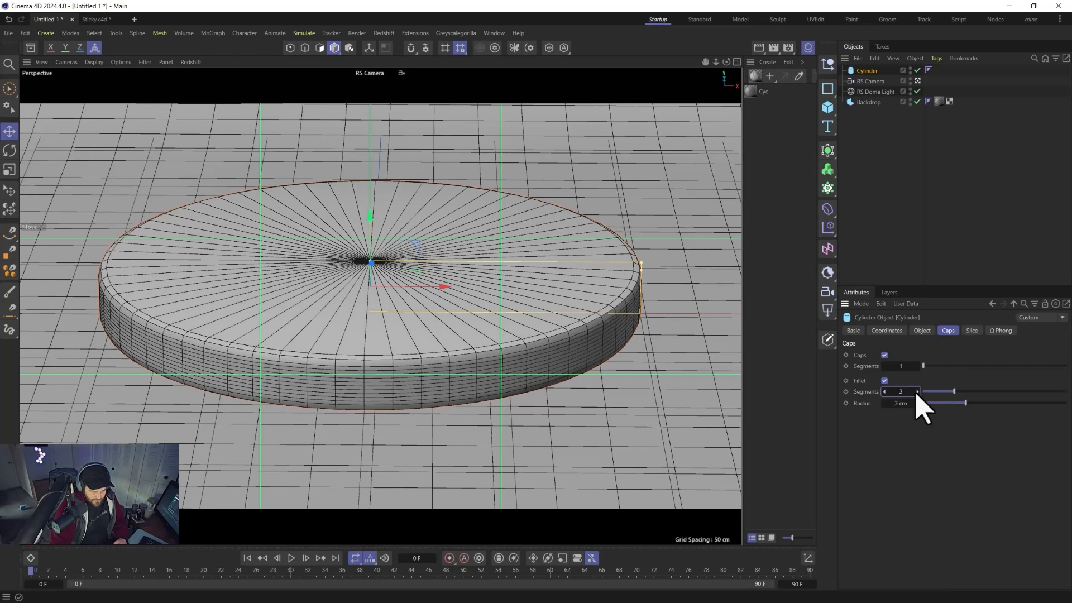
click(884, 403)
click(884, 403)
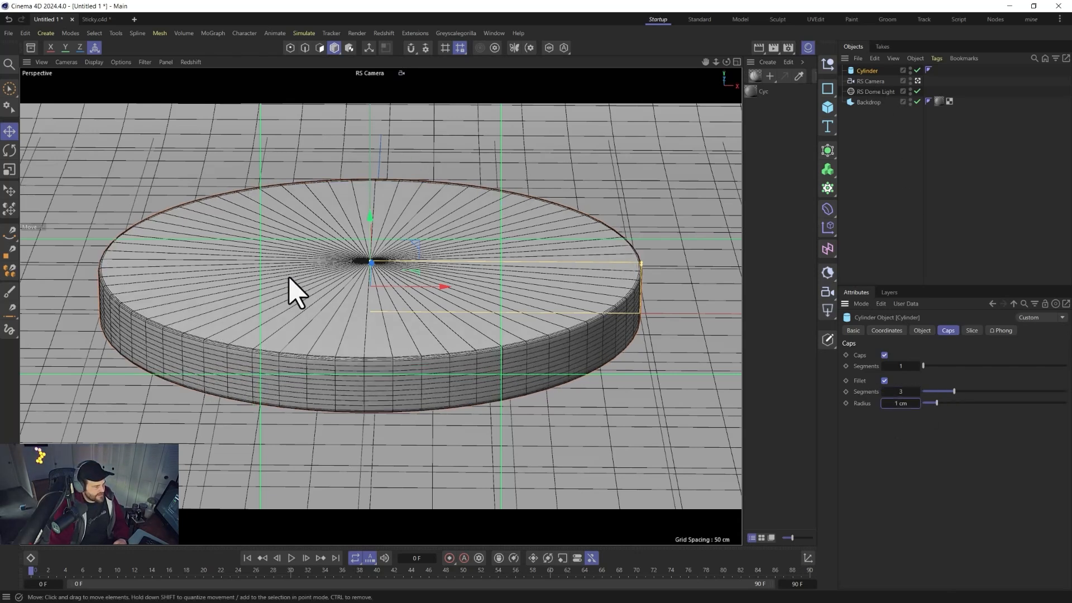
click(917, 366)
click(917, 366)
click(917, 366)
click(917, 366)
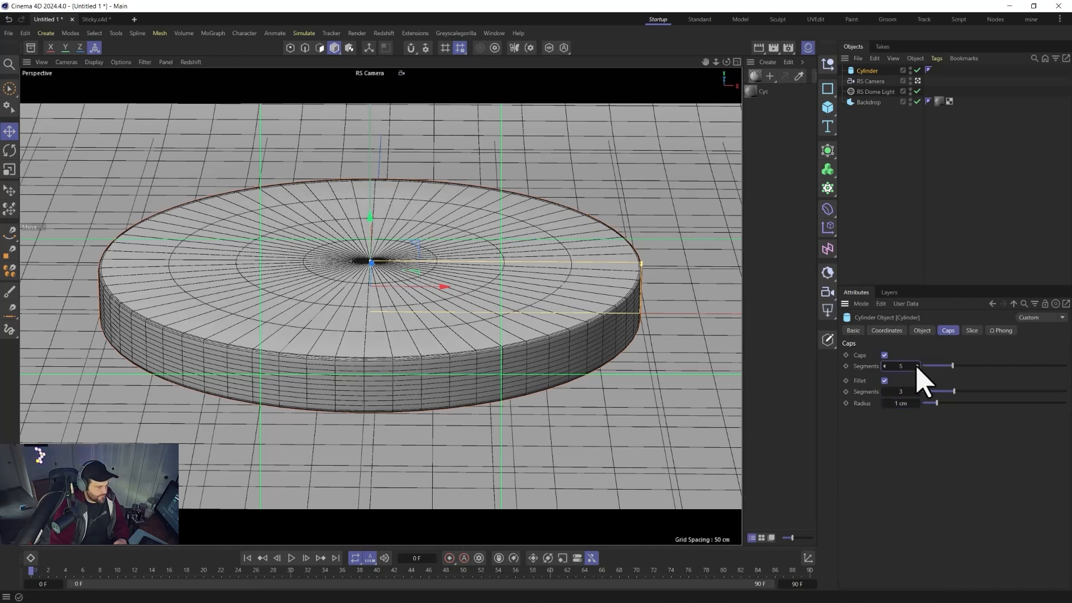
click(917, 366)
click(917, 366)
click(917, 367)
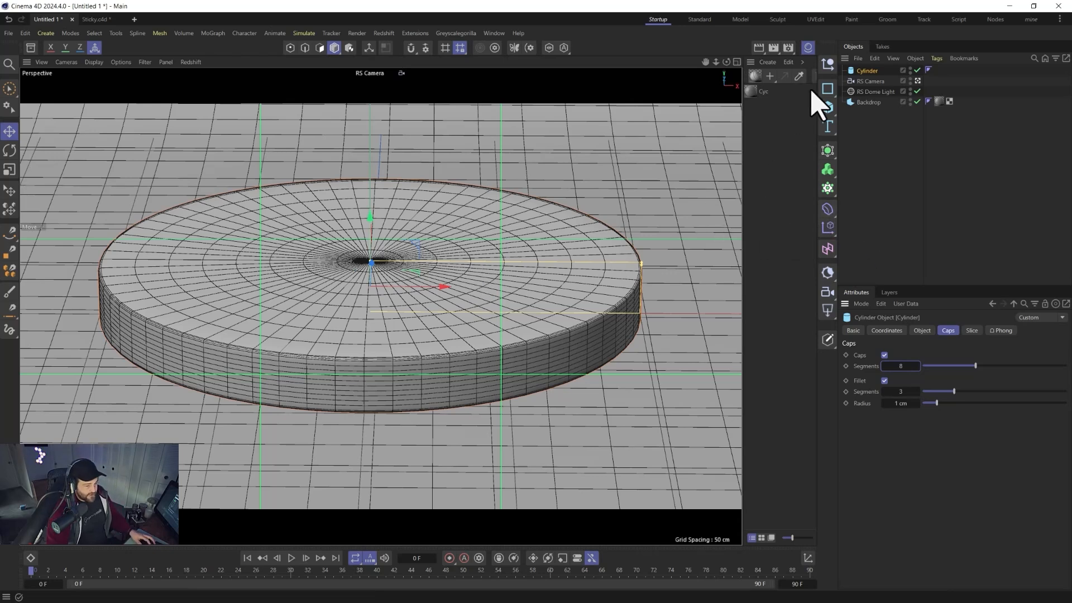
Make the cylinder editable and switch to polygon mode.
key(c)
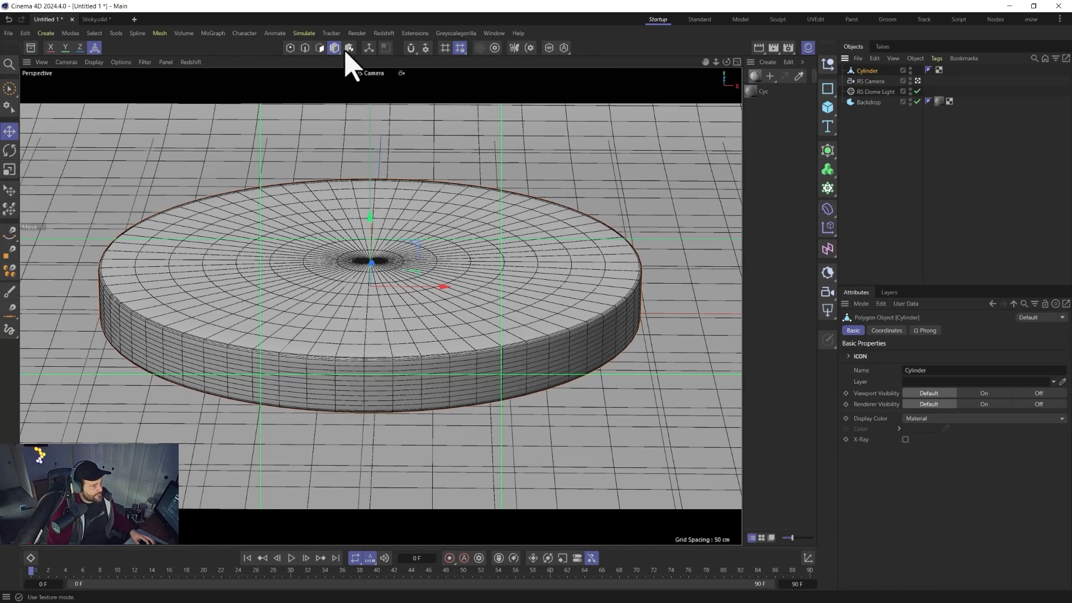
click(319, 48)
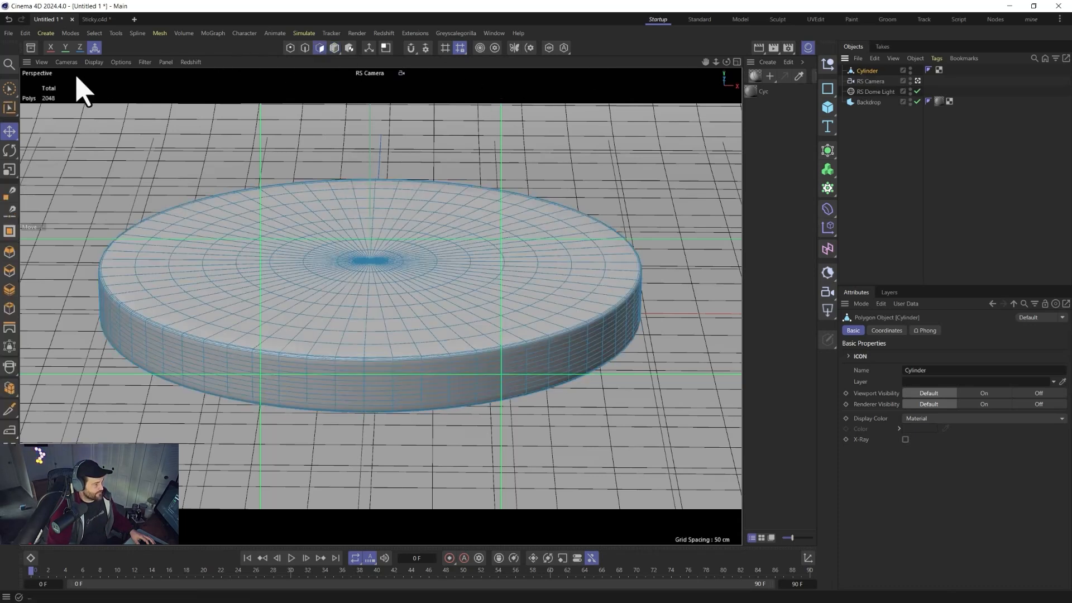
Use Brush Selection in the top view to select the polygons at the centre of the cylinder's top face.
click(9, 90)
click(387, 291)
middle_drag(386, 291, 411, 244)
mouse_move(410, 243)
mouse_down()
mouse_move(397, 253)
mouse_move(444, 262)
mouse_up()
middle_click(421, 285)
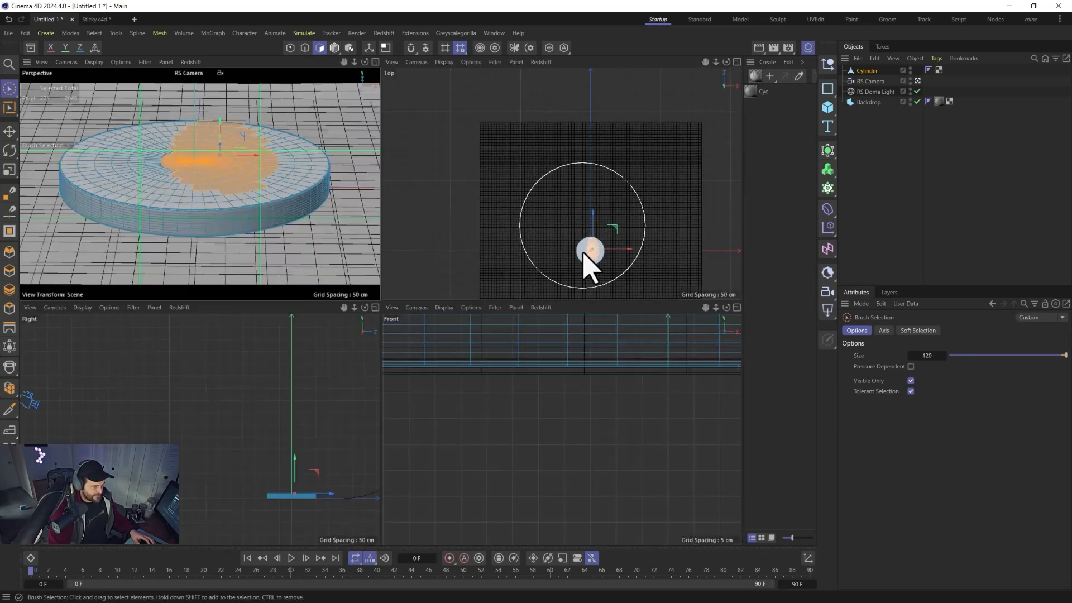
scroll(581, 249, up, 3)
middle_click(561, 240)
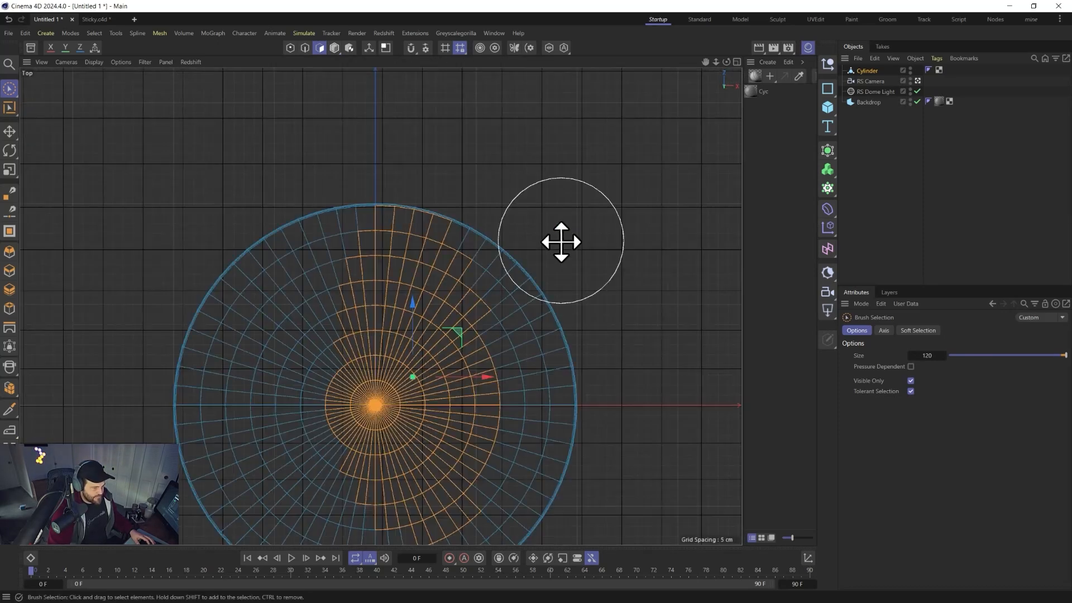
mouse_move(342, 358)
mouse_down()
mouse_move(449, 406)
mouse_move(347, 456)
mouse_up()
click(373, 408)
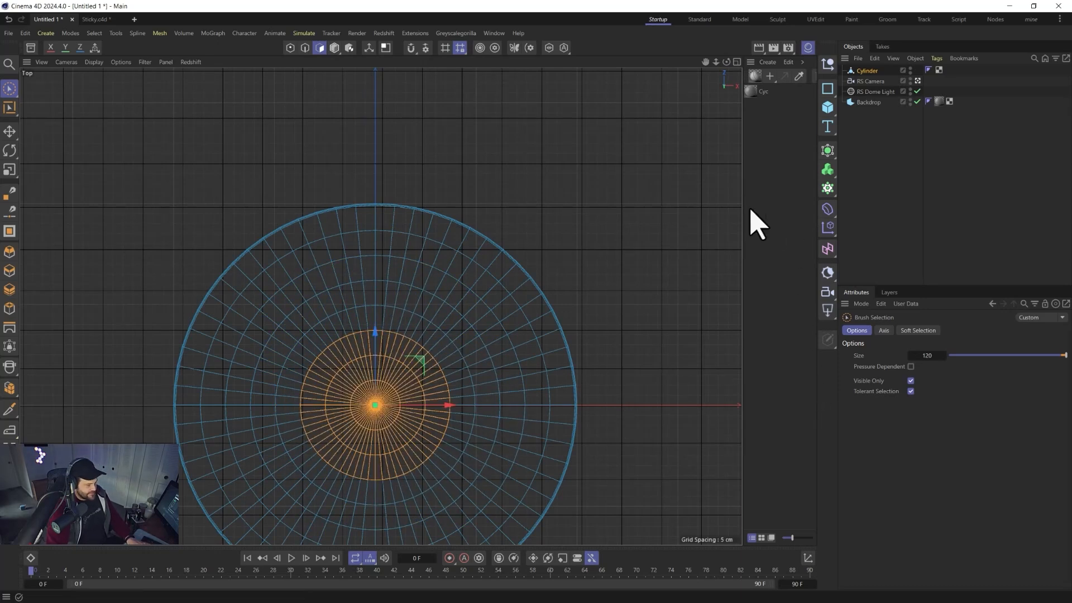
Grow the polygon selection repeatedly until it covers the whole top cap of the cylinder.
key(m)
key(y)
key(m)
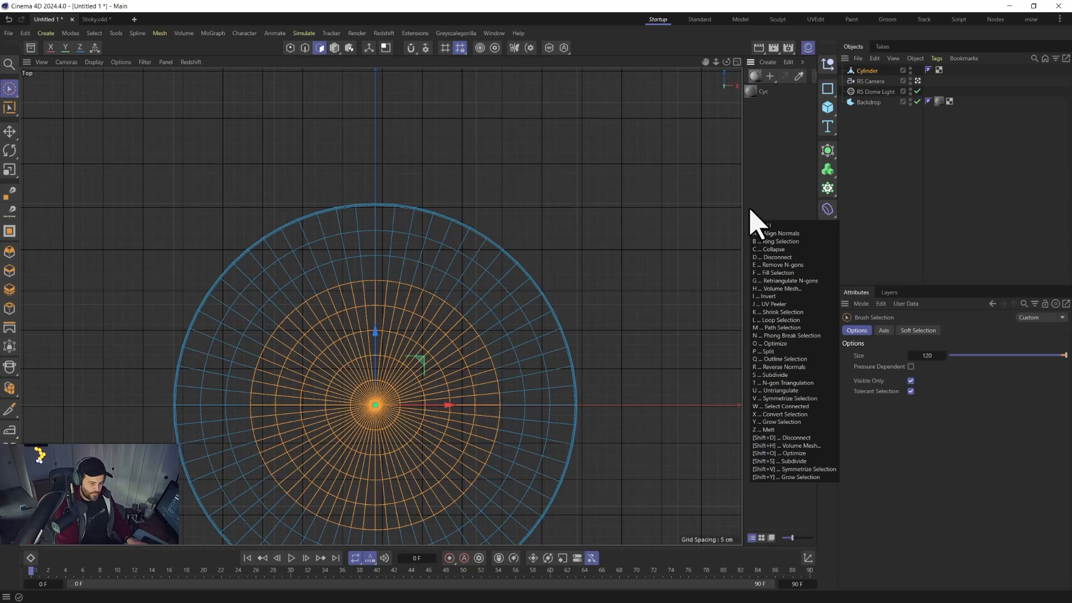
key(y)
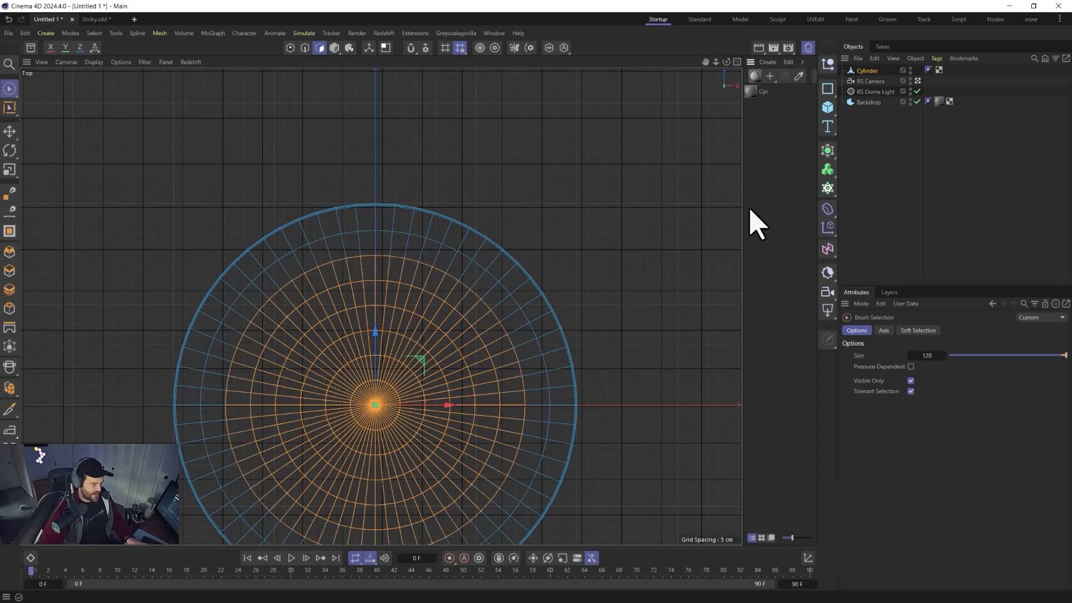
key(m)
key(y)
key(m)
key(y)
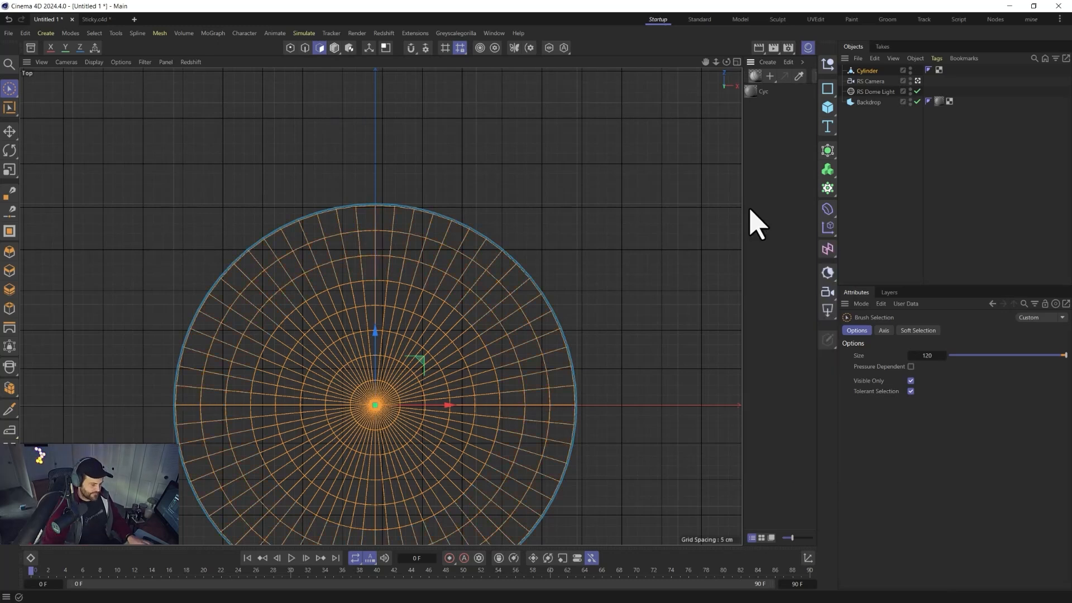
Try moving the selected top-cap polygons downward in the perspective view, then undo the move.
middle_click(365, 232)
middle_click(258, 210)
key(e)
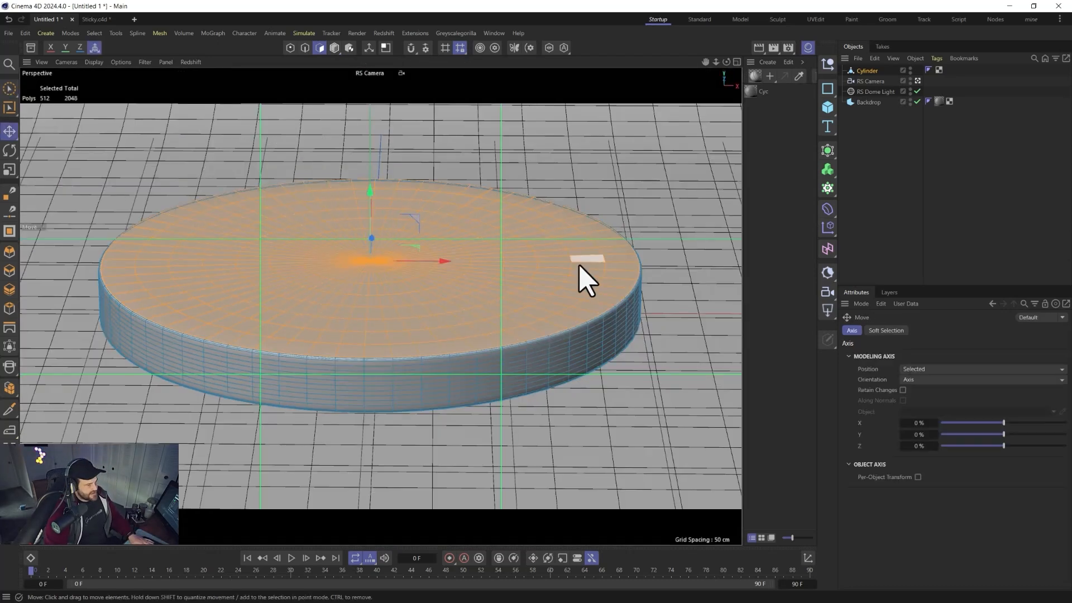
key(t)
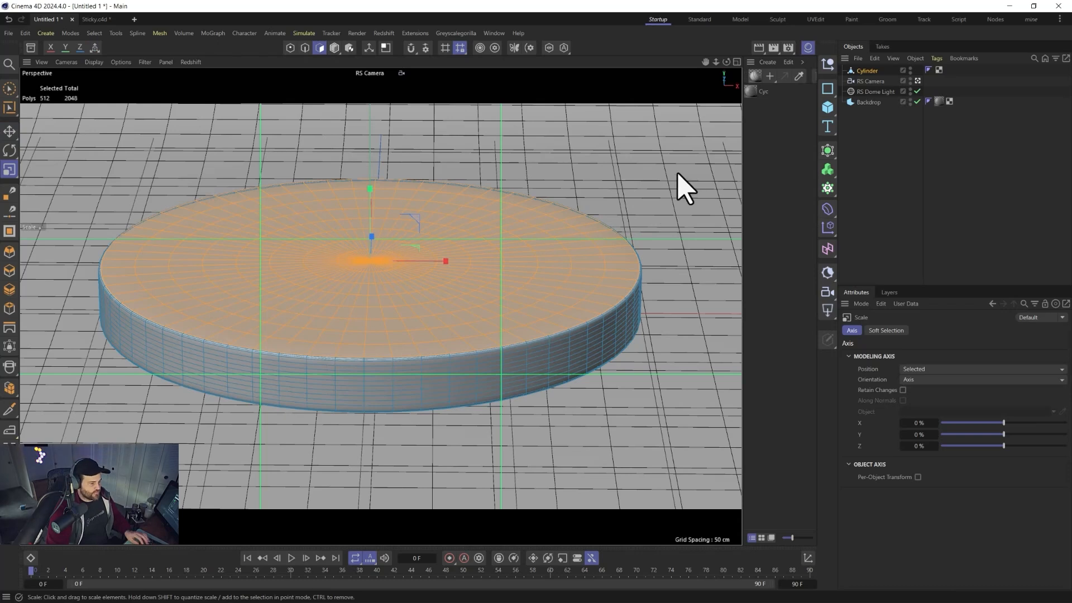
drag(693, 161, 673, 177)
key(e)
drag(370, 196, 369, 239)
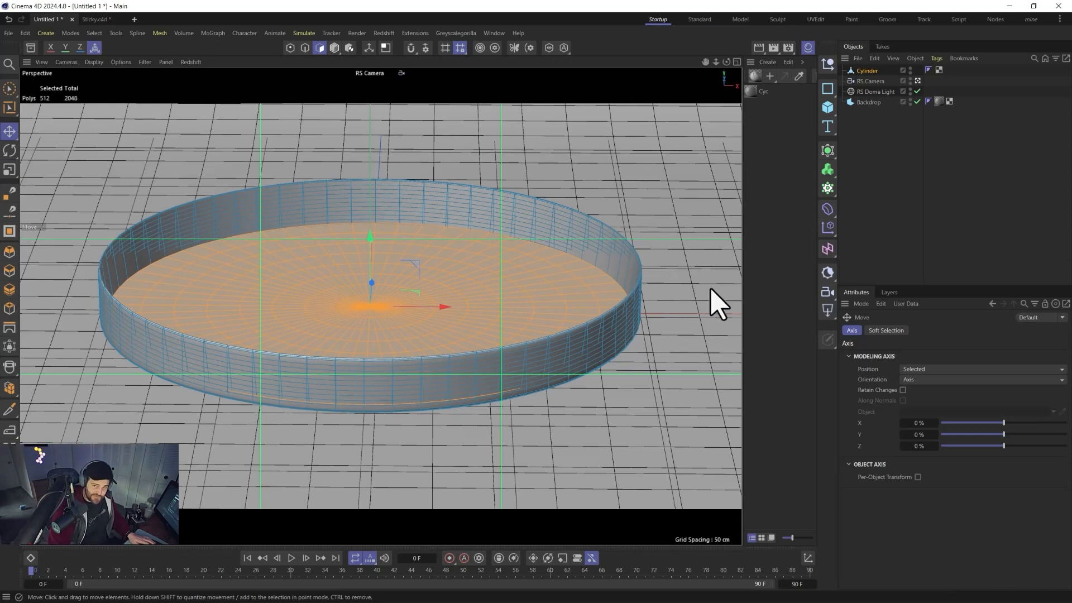
key(ctrl+z)
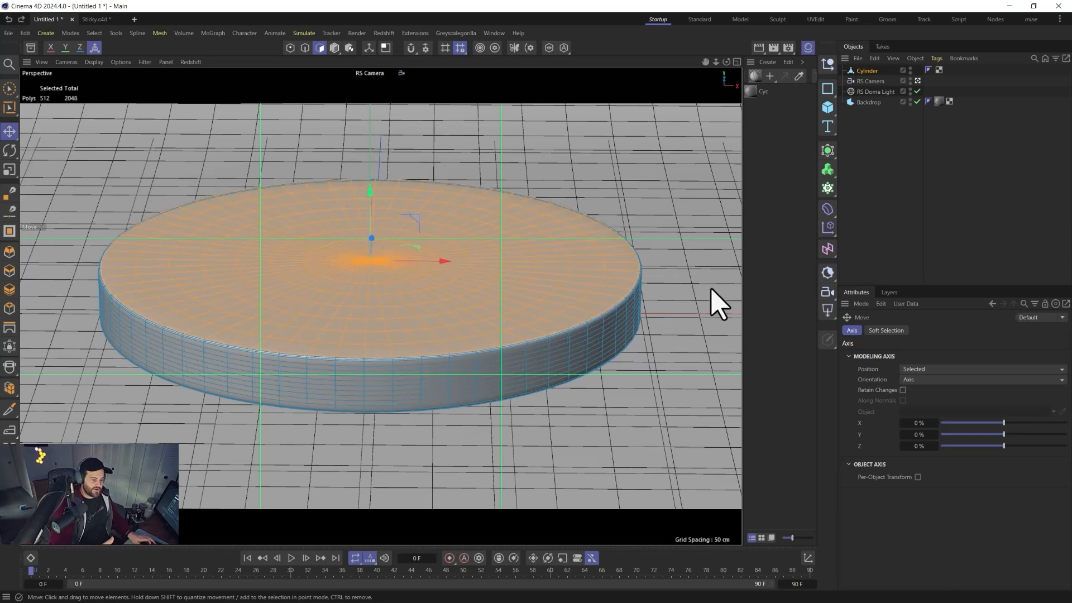
Try scaling the selected top-cap polygons inward, then undo the scaling.
key(t)
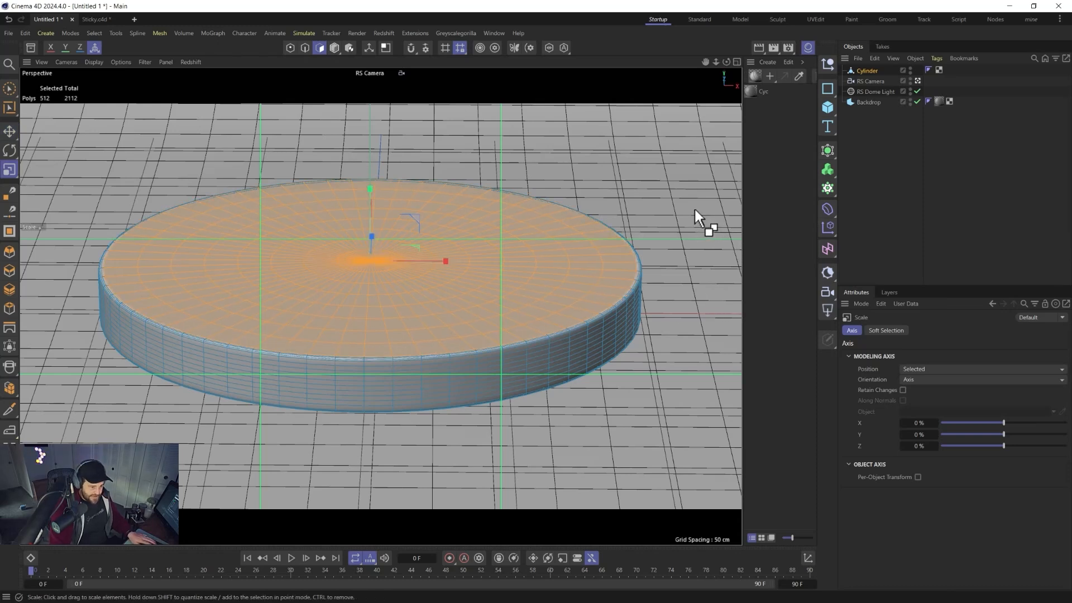
ctrl+drag(695, 206, 625, 288)
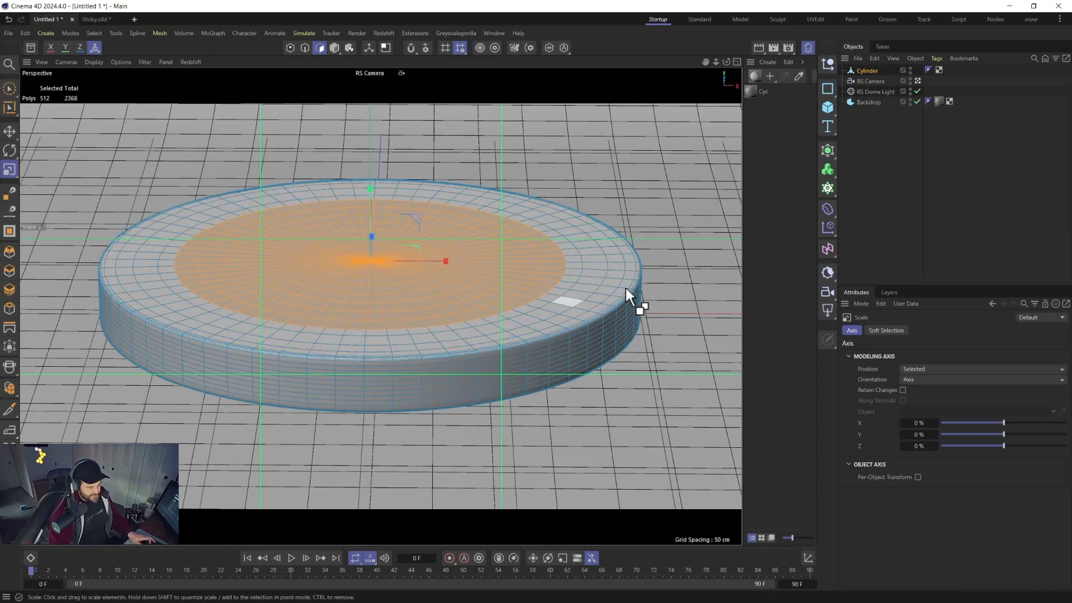
key(ctrl+z)
key(ctrl+z)
key(ctrl+z)
key(ctrl+z)
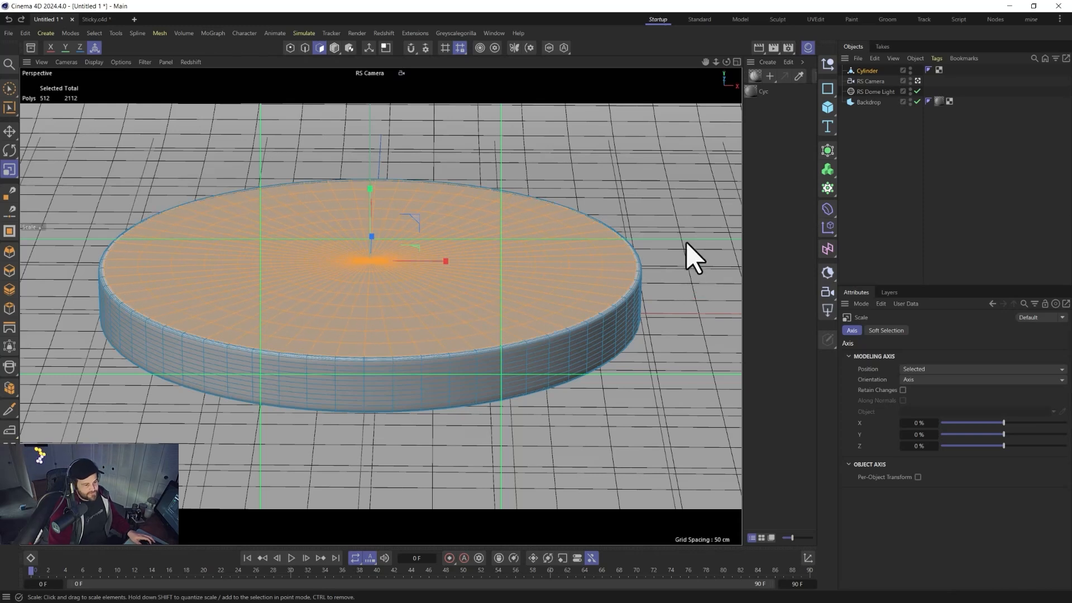
key(ctrl+z)
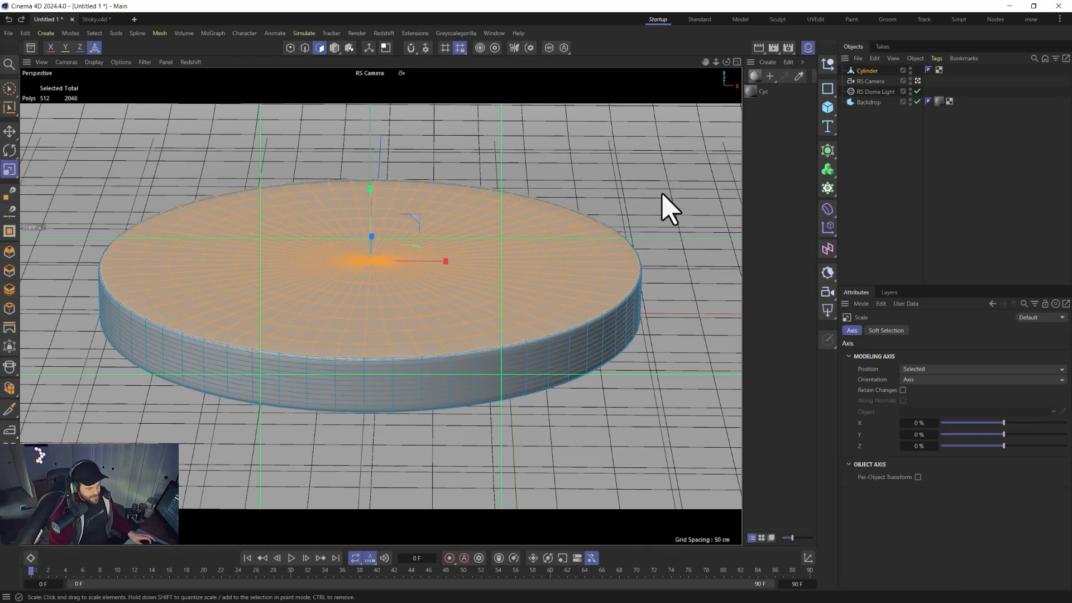
ctrl+drag(685, 189, 688, 189)
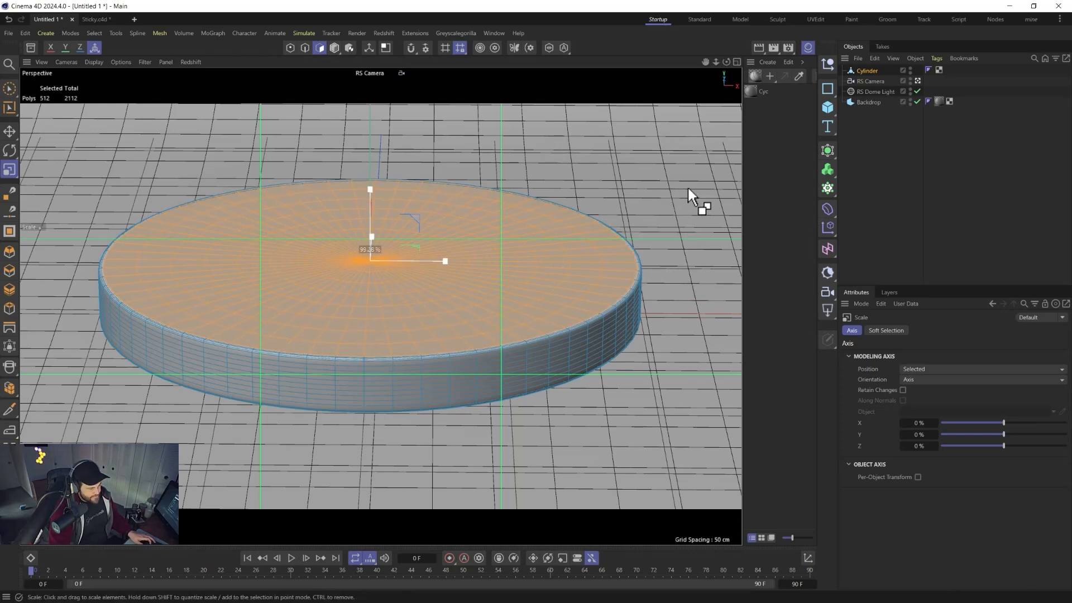
key(e)
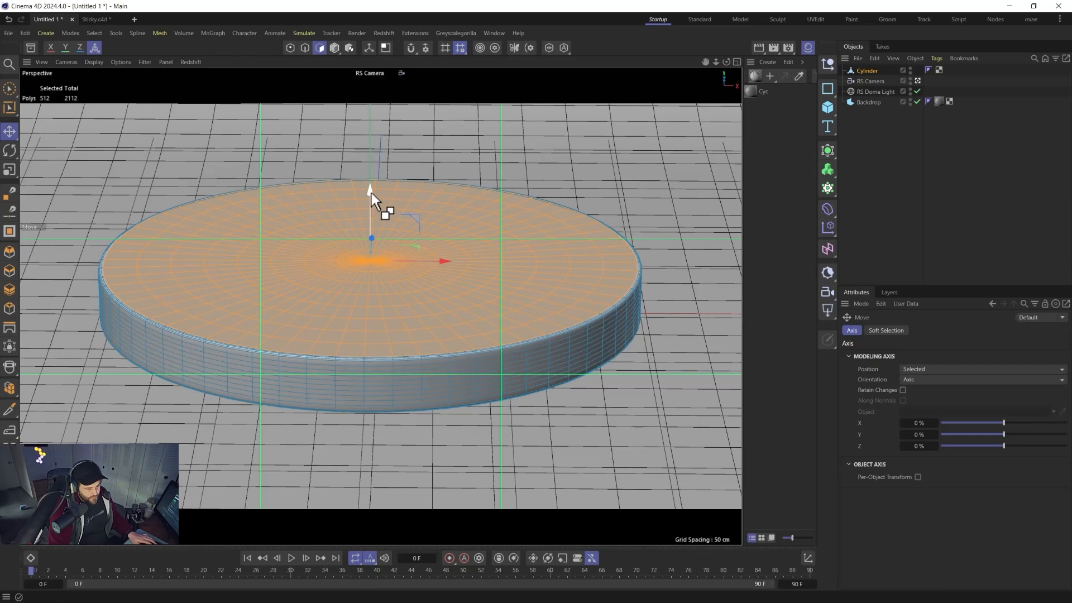
ctrl+drag(371, 192, 370, 194)
key(t)
ctrl+drag(698, 189, 706, 197)
key(ctrl+z)
Move the selected top-cap polygons down into the cylinder to hollow it into a tray.
scroll(634, 269, up, 4)
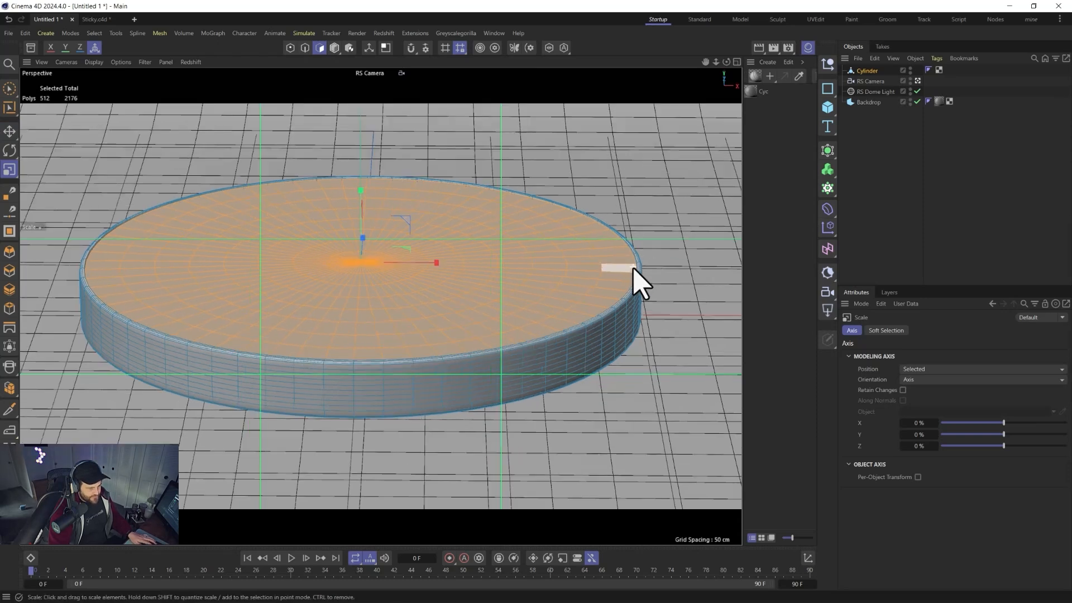
scroll(635, 271, up, 5)
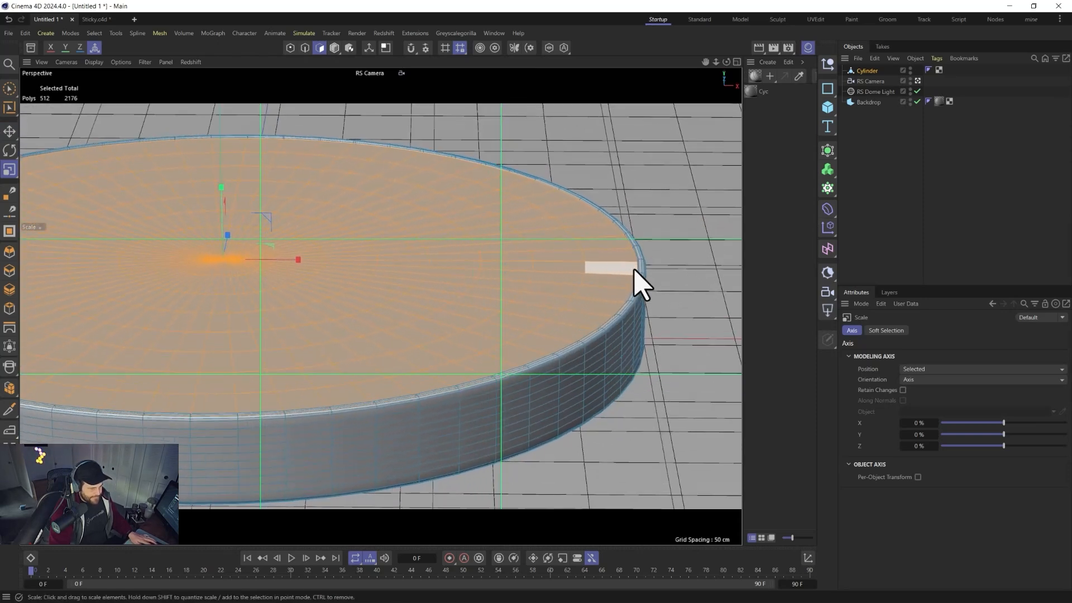
key(e)
ctrl+drag(223, 192, 222, 256)
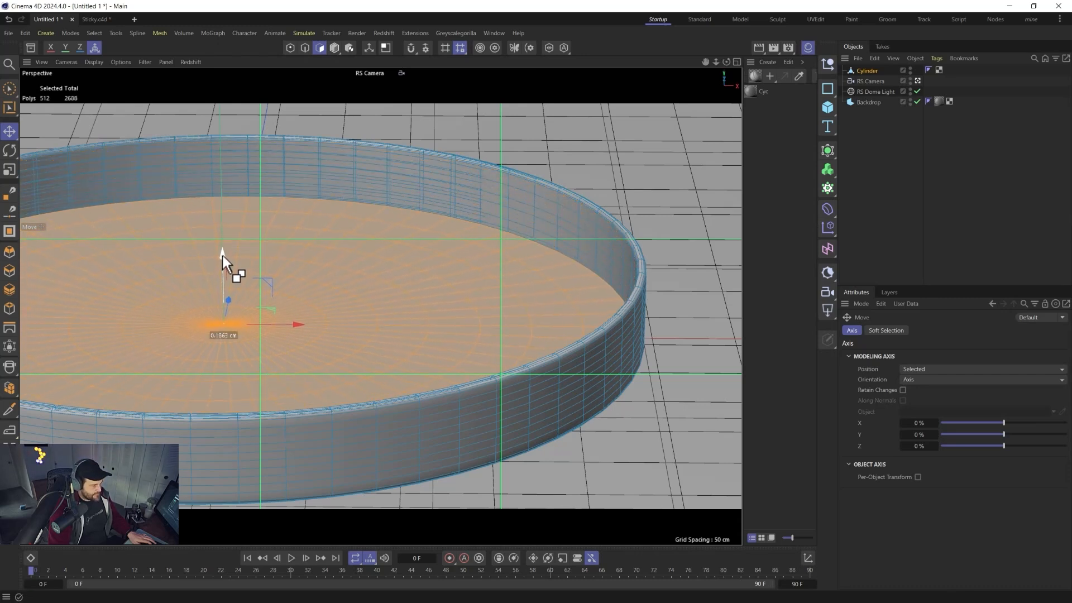
key(t)
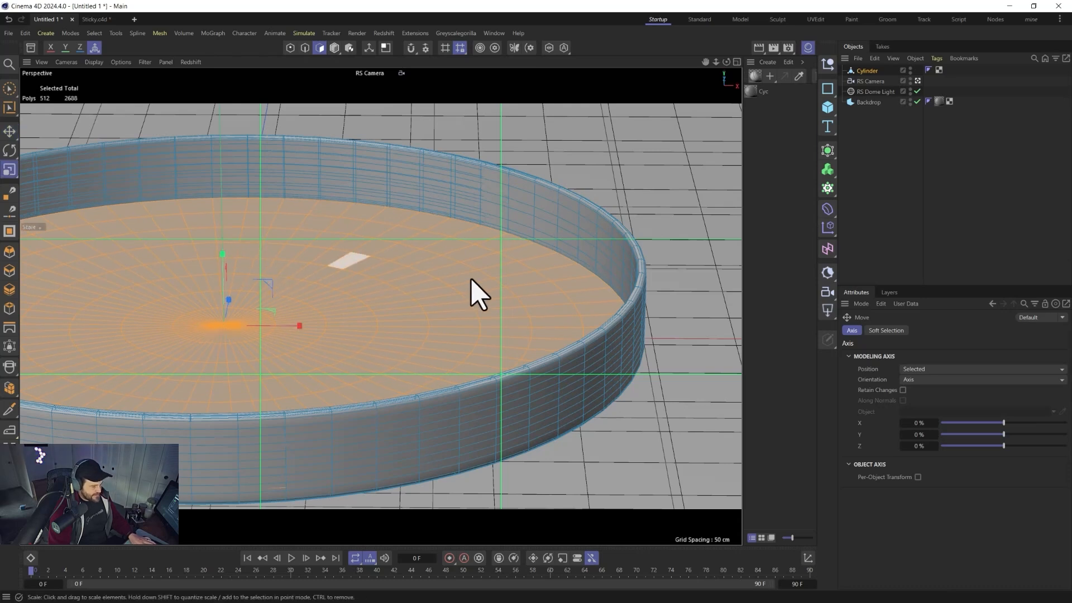
ctrl+drag(715, 223, 710, 217)
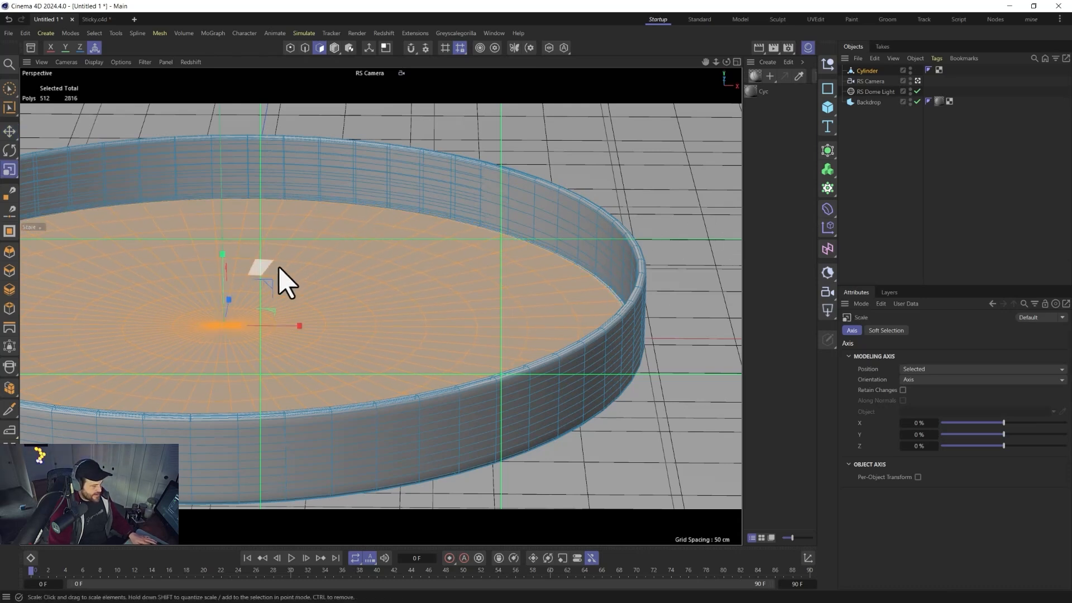
key(e)
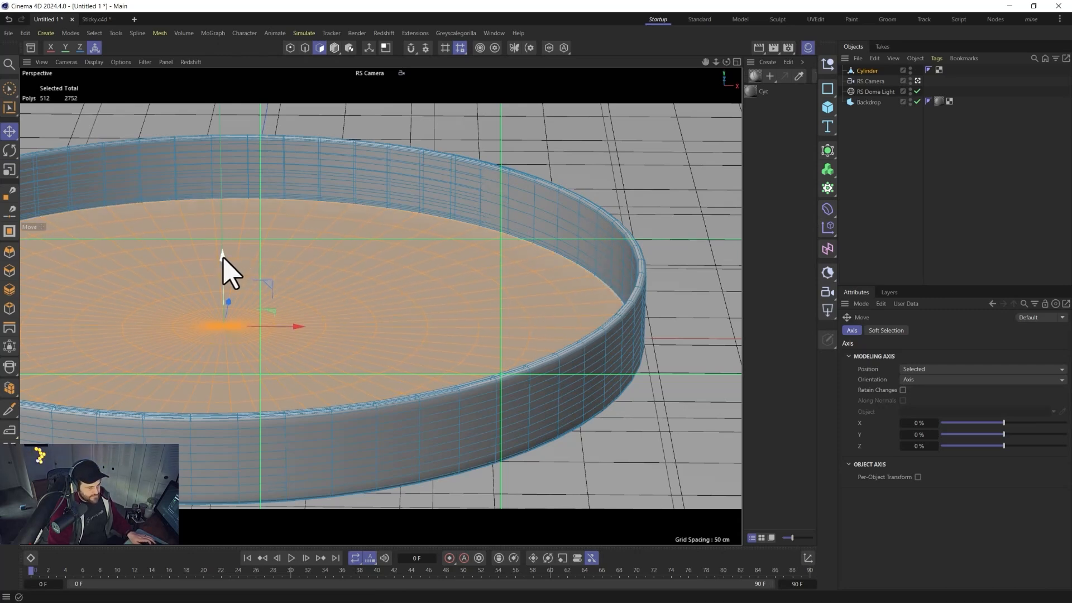
key(t)
ctrl+drag(683, 203, 673, 205)
key(e)
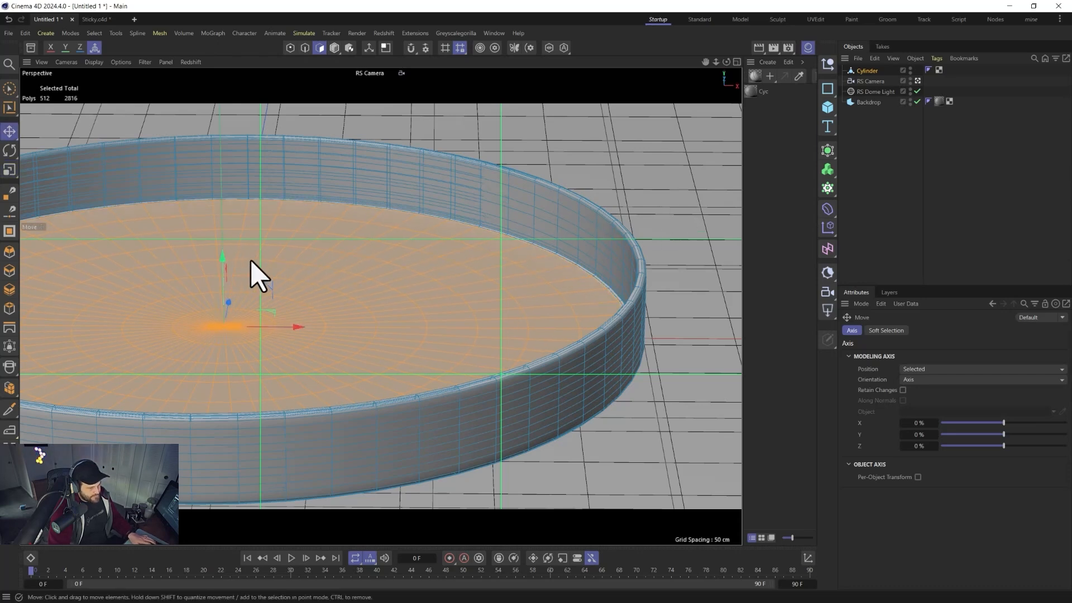
alt+drag(290, 329, 330, 340)
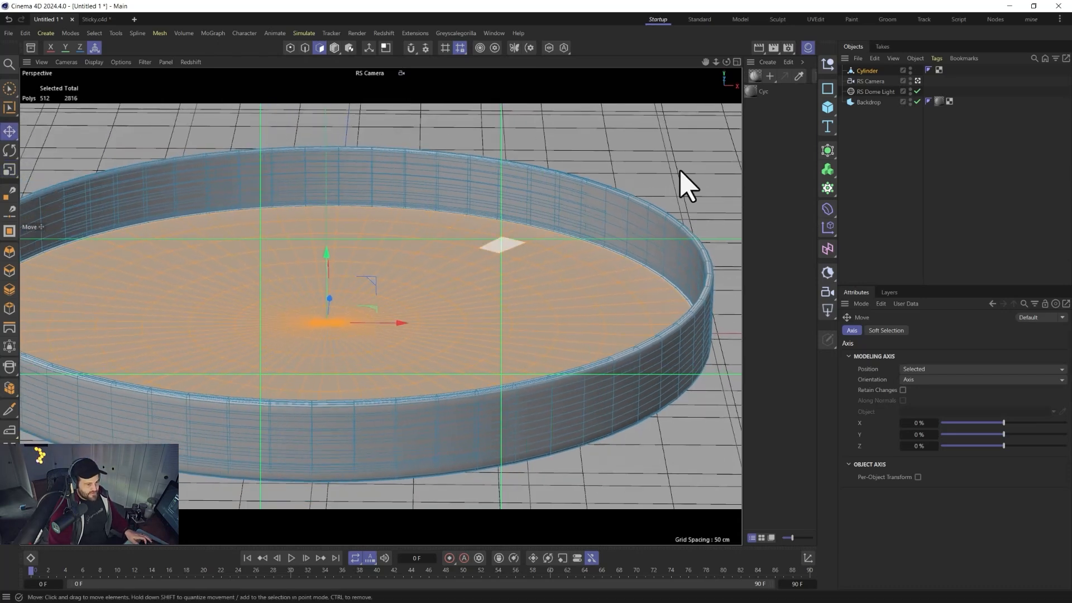
Place the cylinder under a Subdivision Surface generator and toggle the generator off and on, ending disabled.
click(874, 67)
alt+click(827, 169)
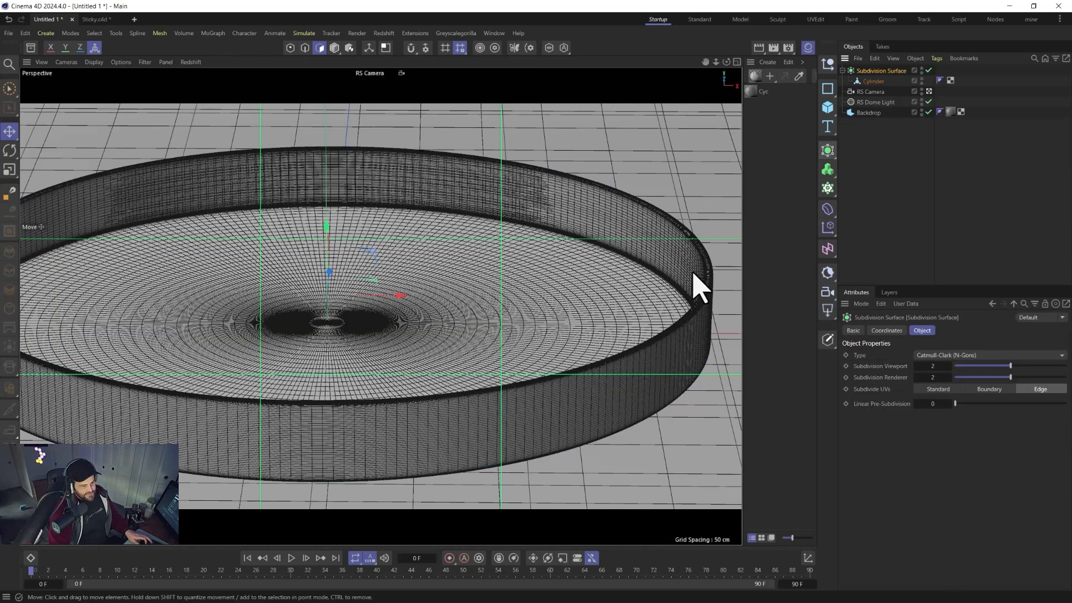
click(928, 70)
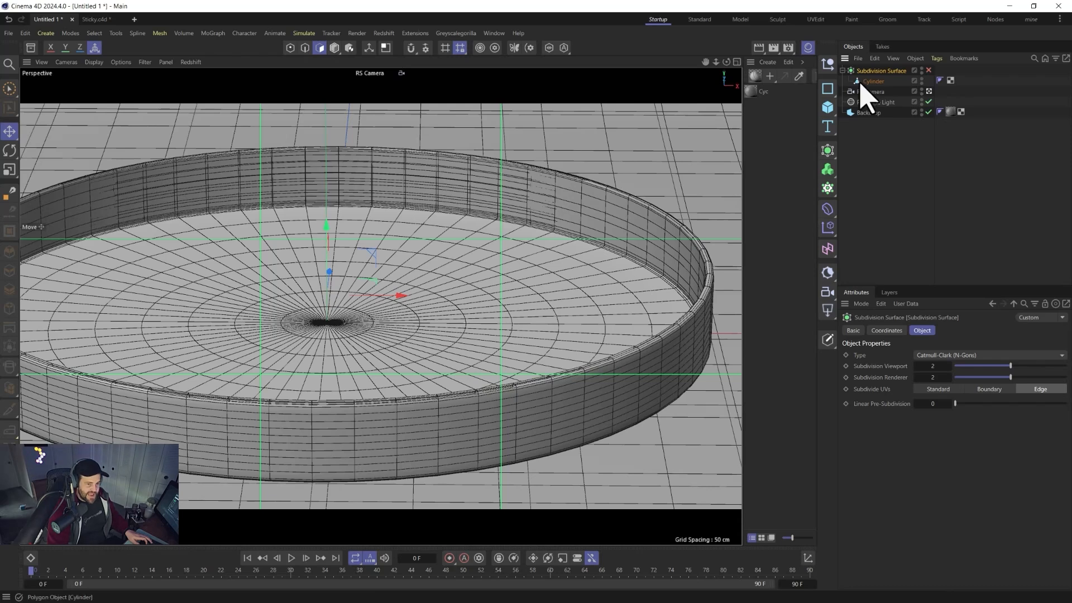
click(928, 71)
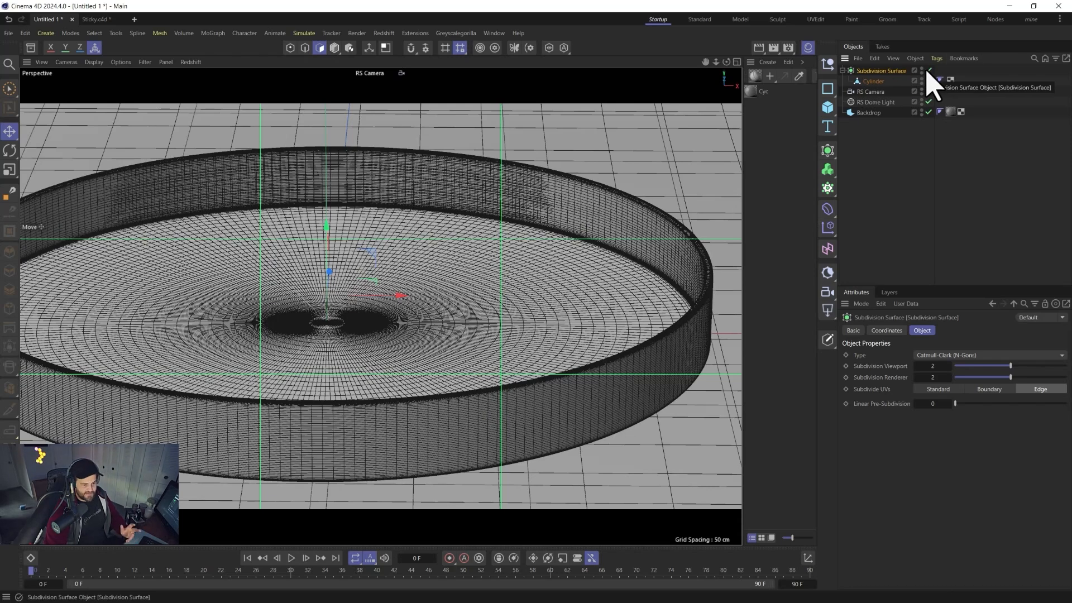
click(928, 70)
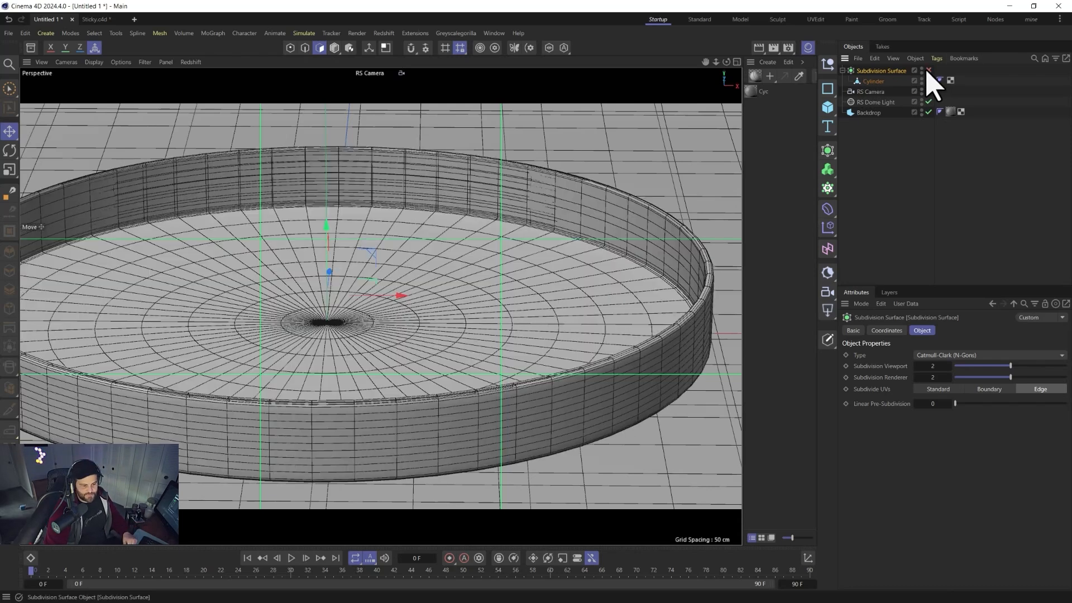
Select the cylinder, switch to model mode and set the viewport display to Gouraud shading.
click(871, 81)
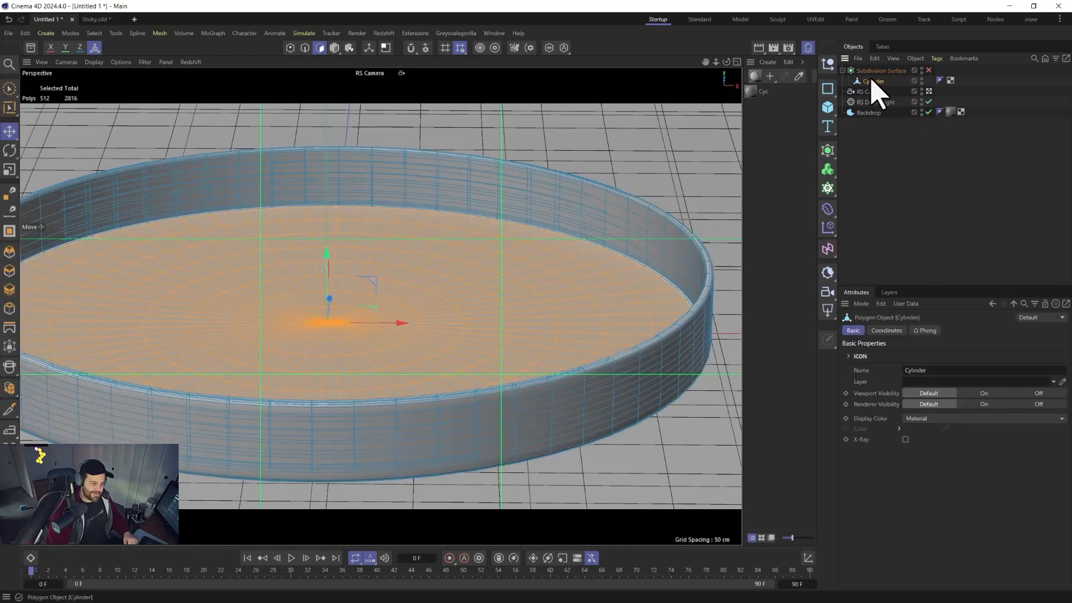
click(334, 47)
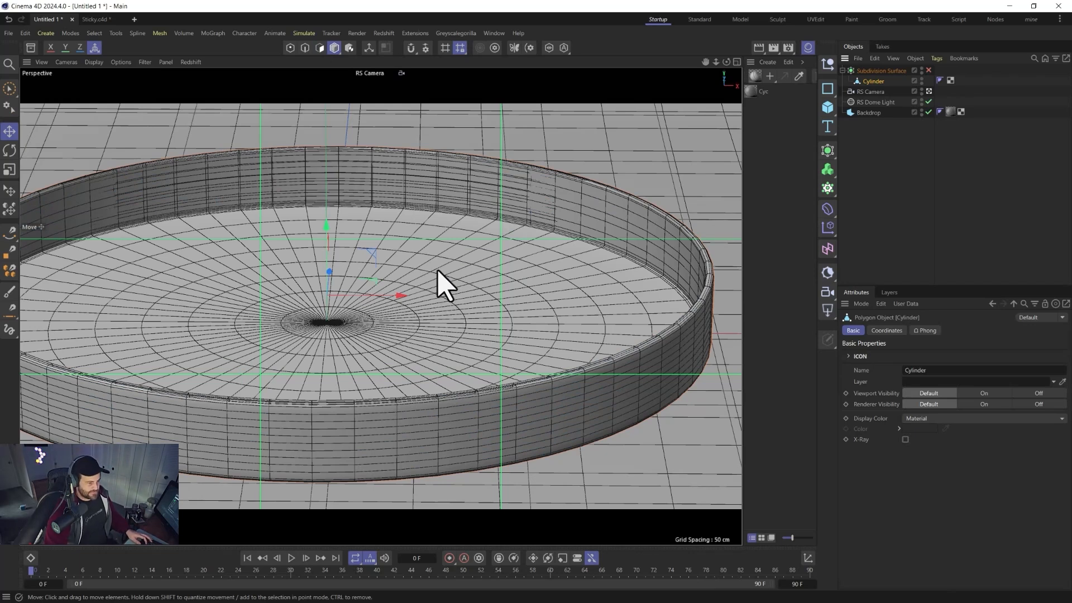
alt+drag(371, 292, 383, 316)
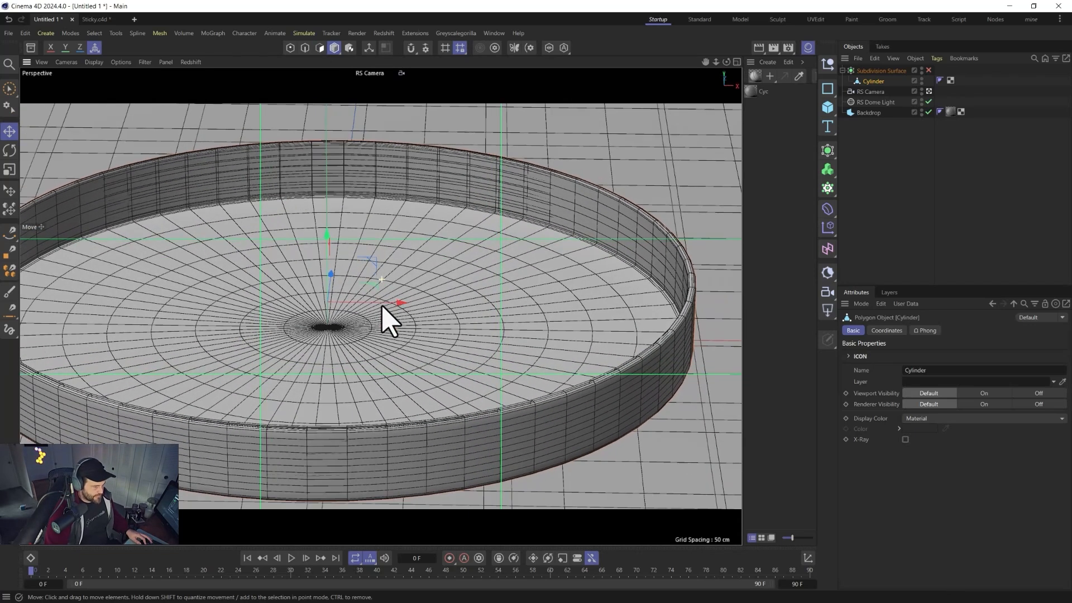
click(94, 62)
click(107, 93)
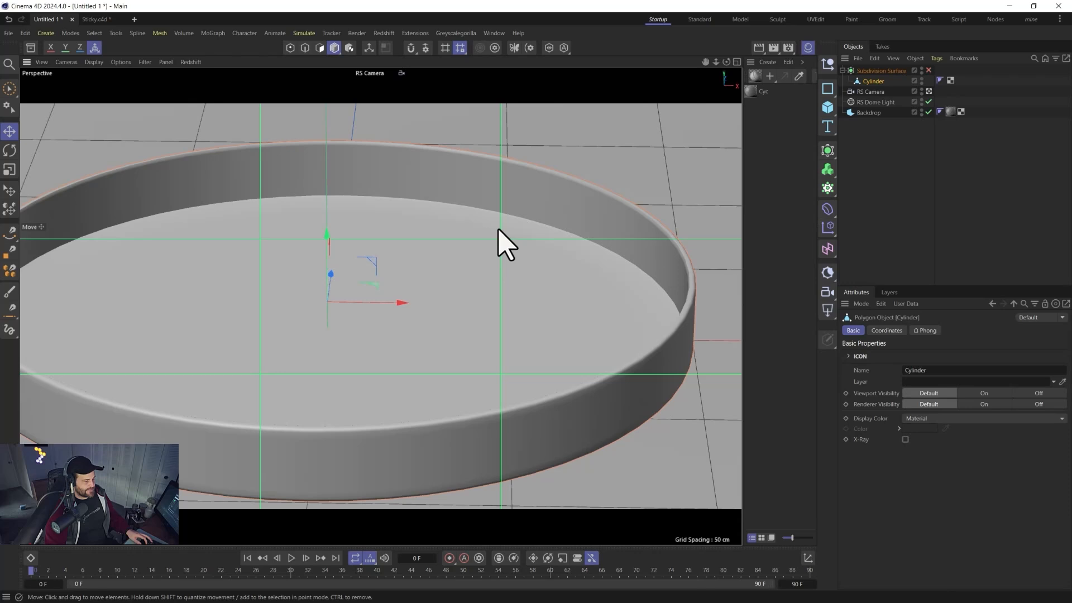
alt+drag(381, 309, 394, 360)
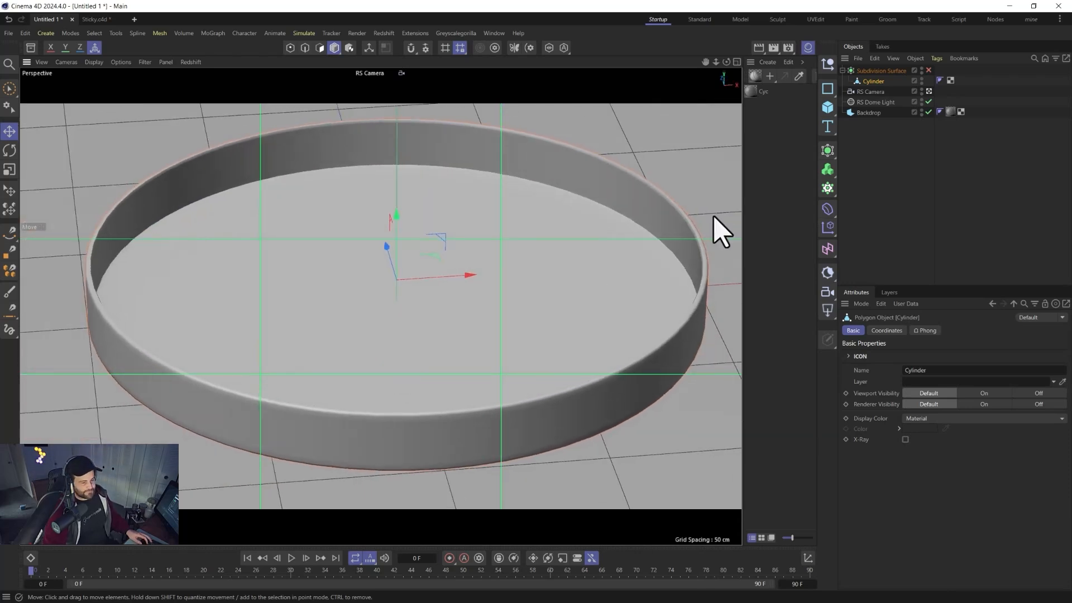
Rename the cylinder object to Tray.
double_click(874, 82)
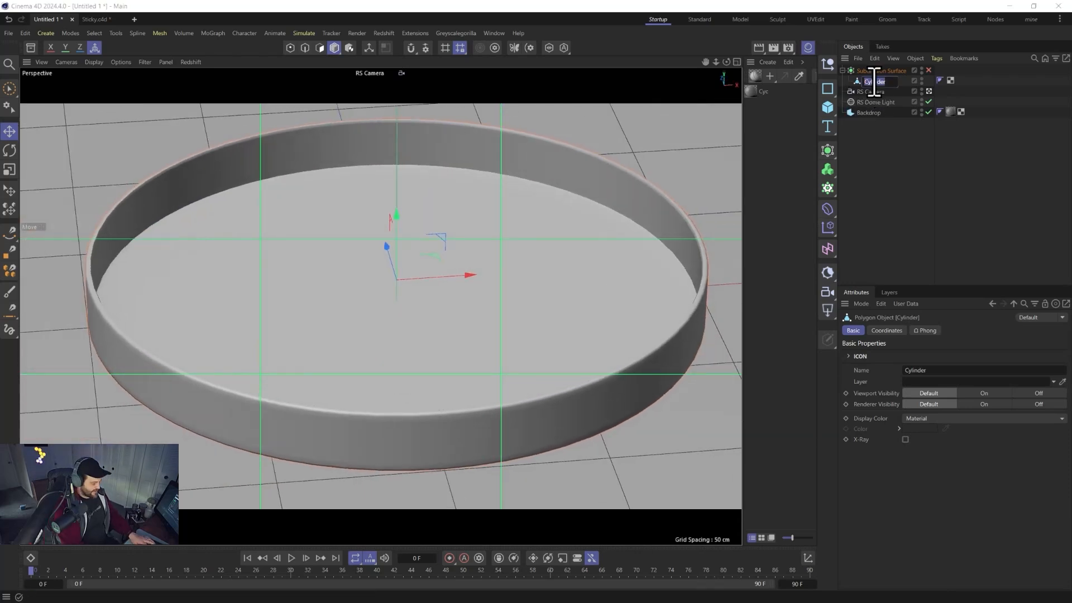
text(Tray)
key(Return)
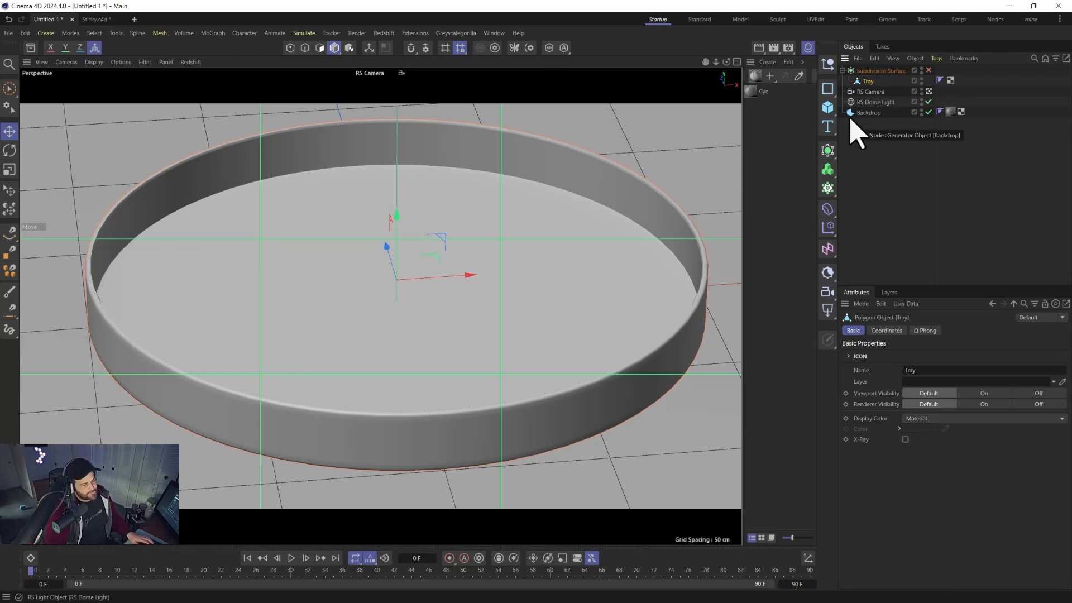
Add a Sphere object and set its radius to 1 cm.
drag(827, 108, 927, 162)
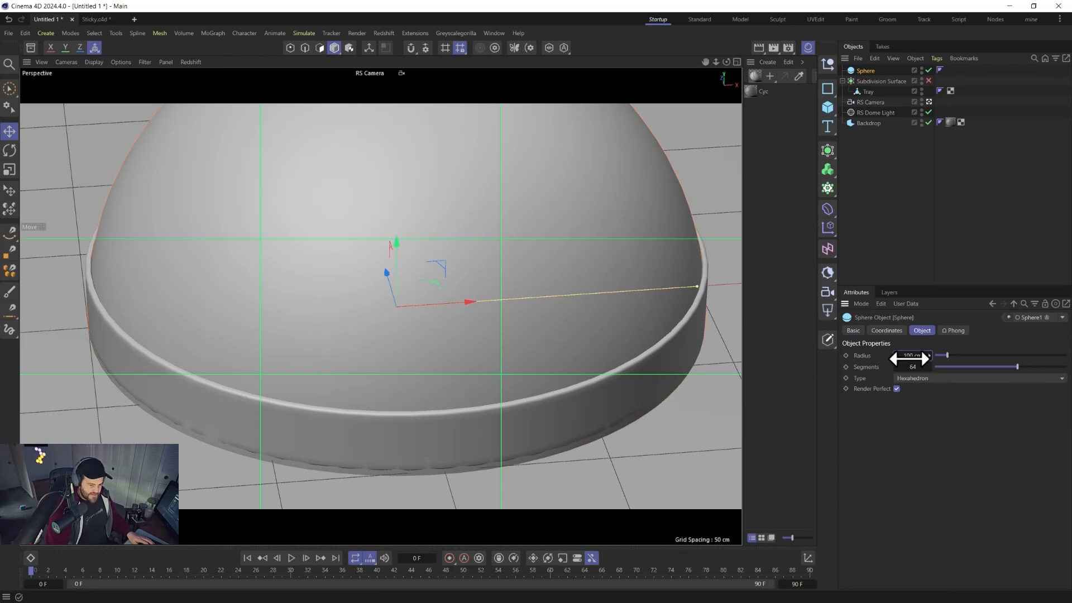
double_click(909, 358)
text(1)
key(Return)
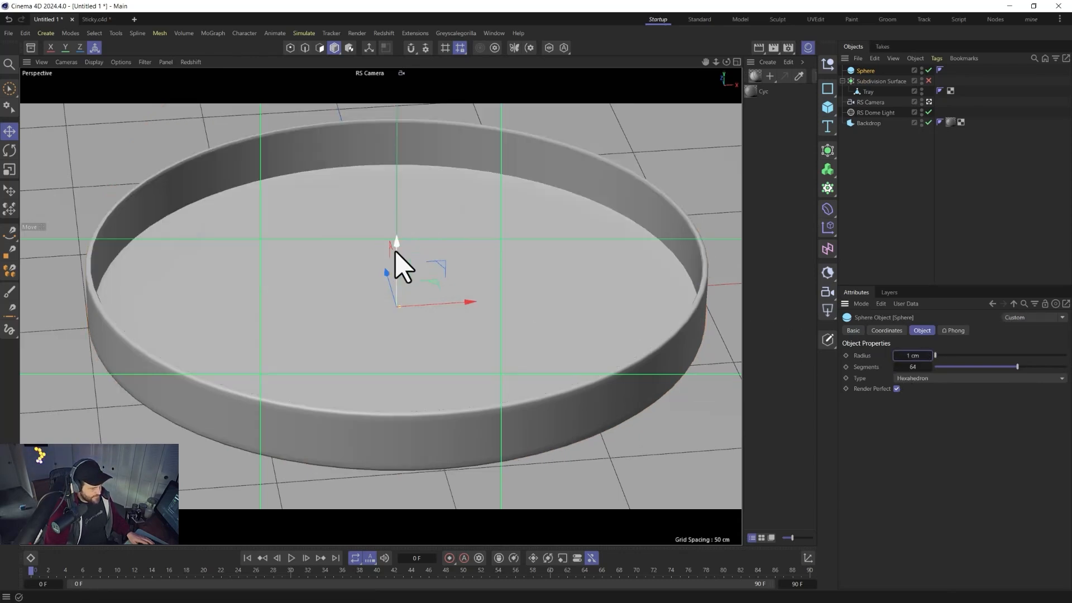
Raise the sphere slightly above the tray floor and set its segments to 6.
drag(395, 252, 398, 202)
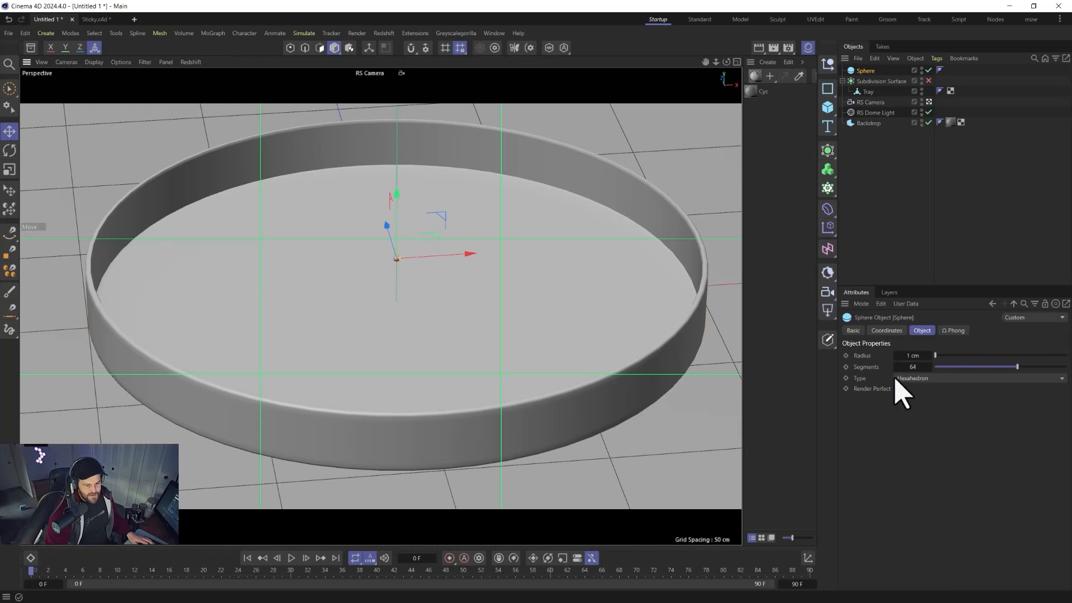
click(931, 361)
text(6)
key(Return)
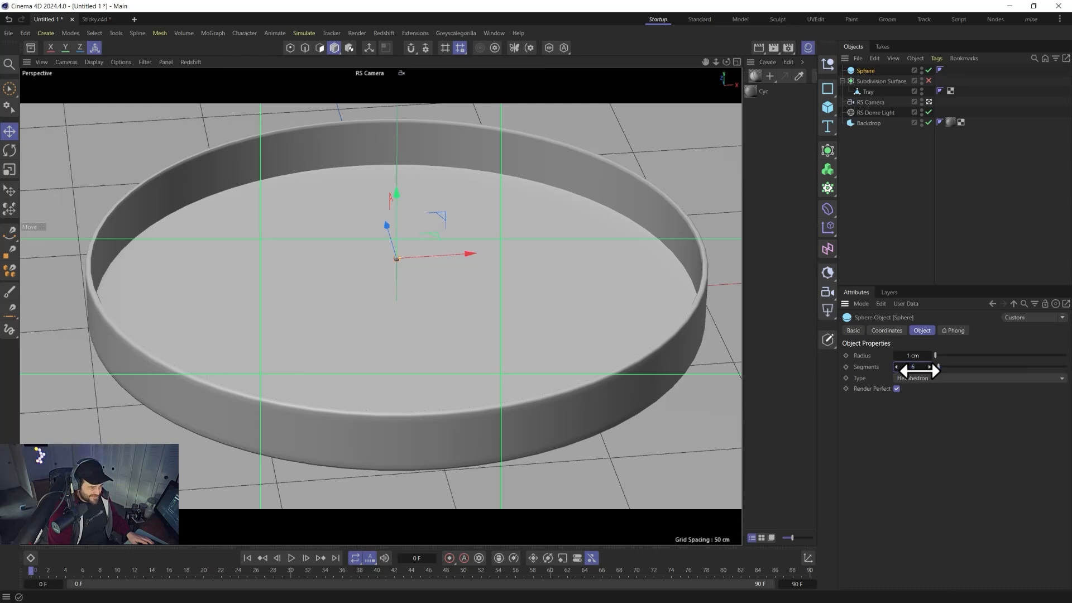
scroll(398, 292, up, 10)
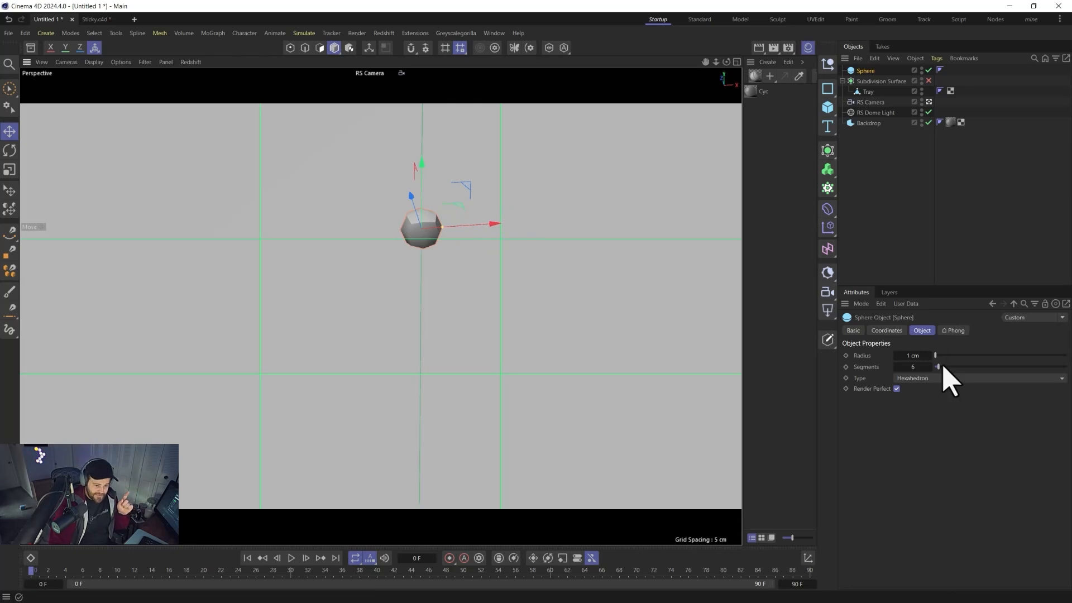
mouse_move(945, 368)
mouse_down()
mouse_move(992, 367)
mouse_move(934, 374)
mouse_up()
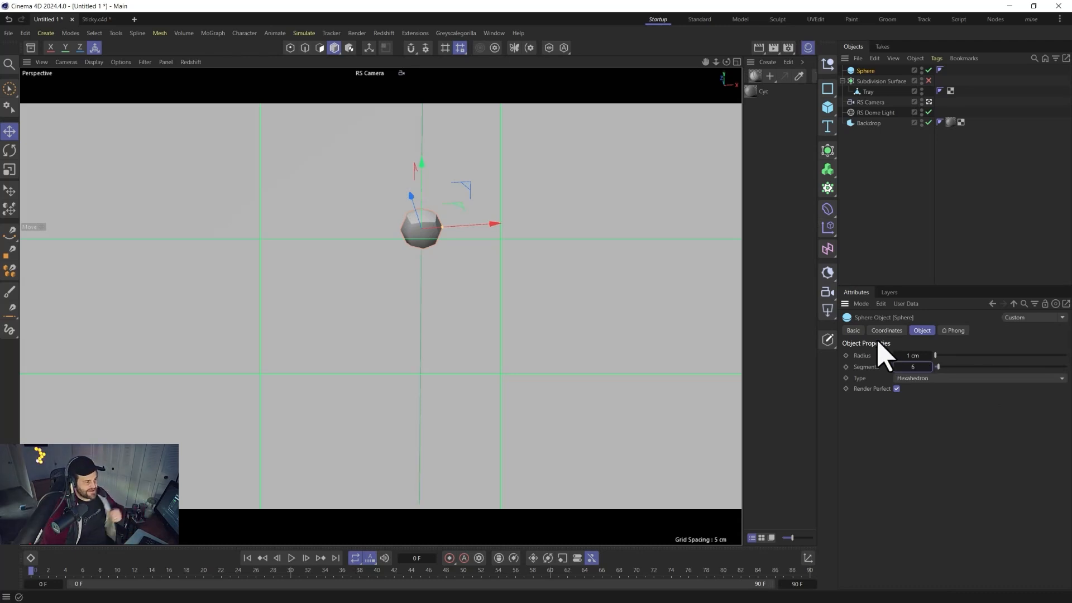
Create a Cloner with the sphere as its child.
scroll(468, 362, down, 8)
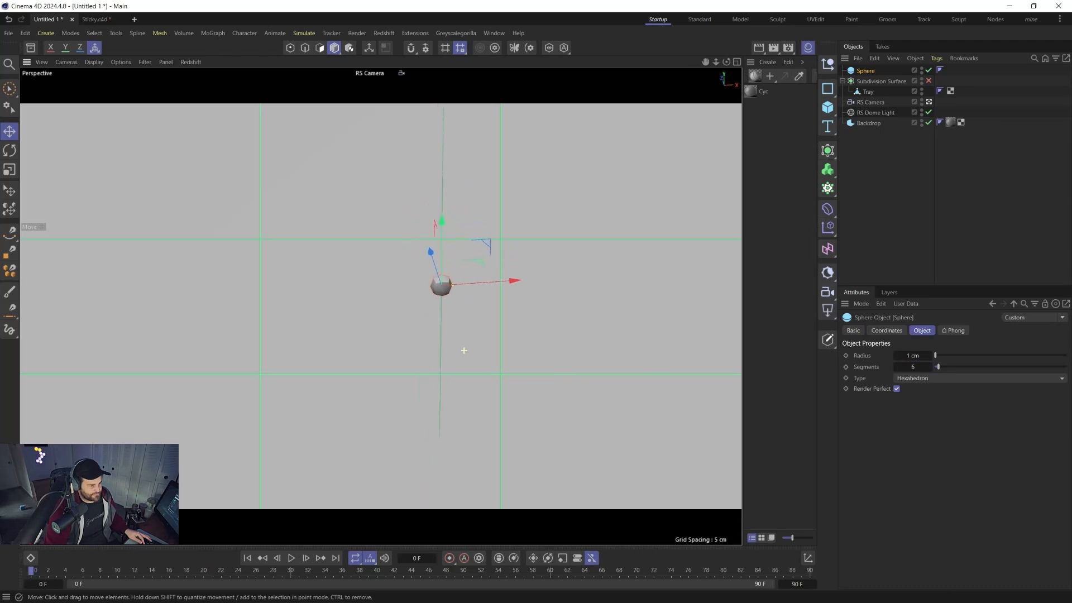
scroll(483, 334, down, 2)
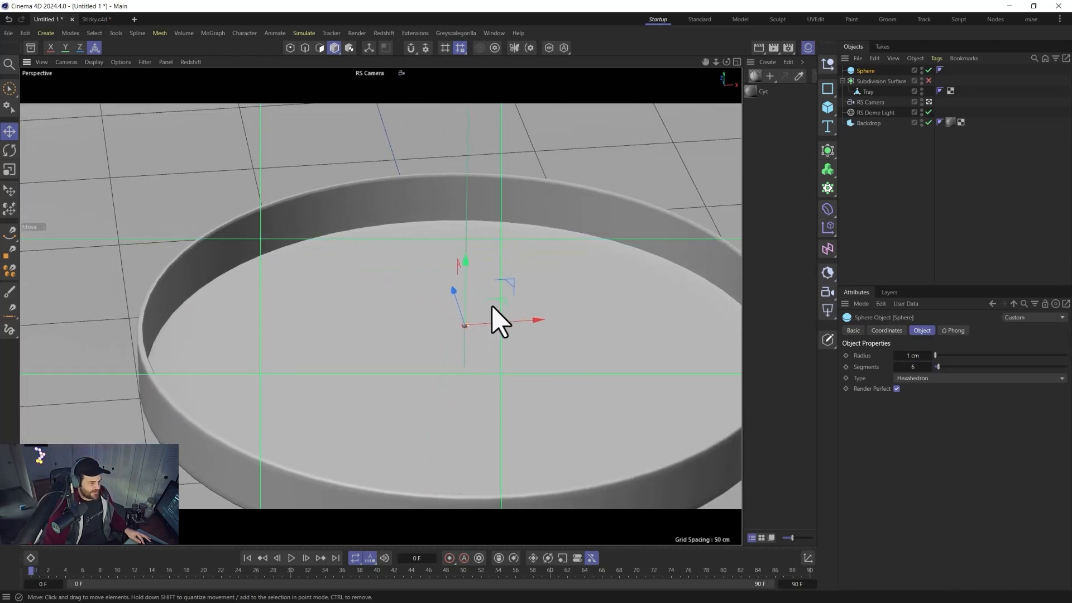
alt+middle_drag(491, 306, 434, 254)
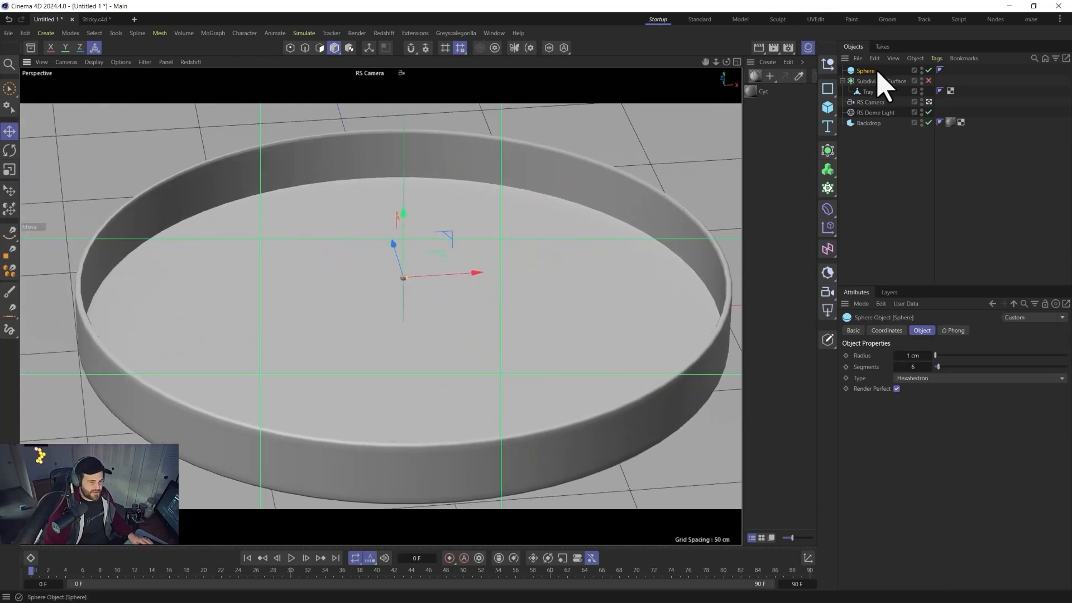
alt+click(827, 188)
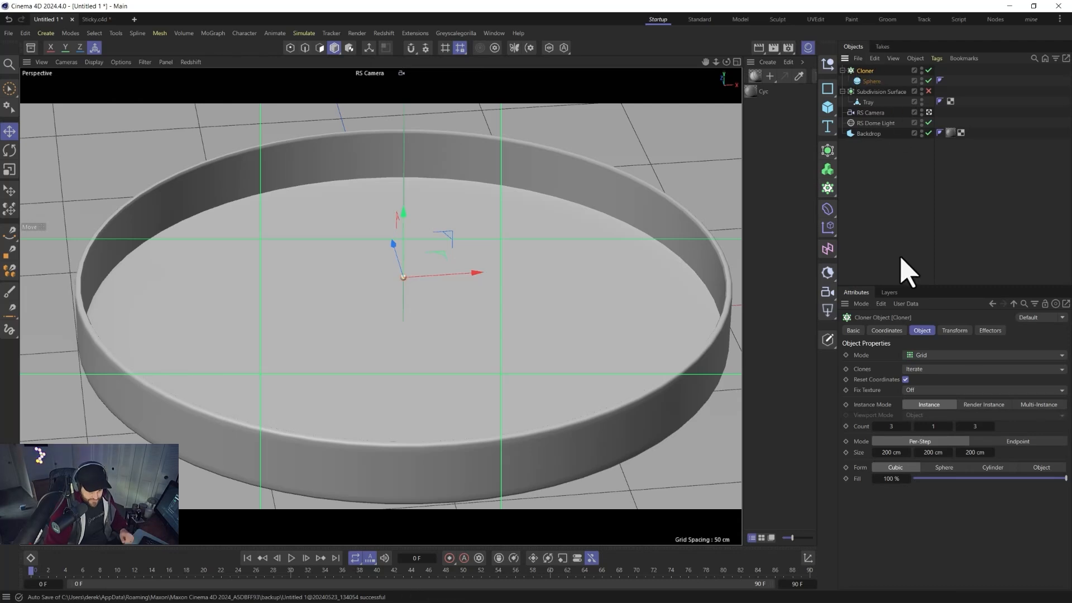
Switch the Cloner's instance mode to Multi-Instance.
click(1041, 404)
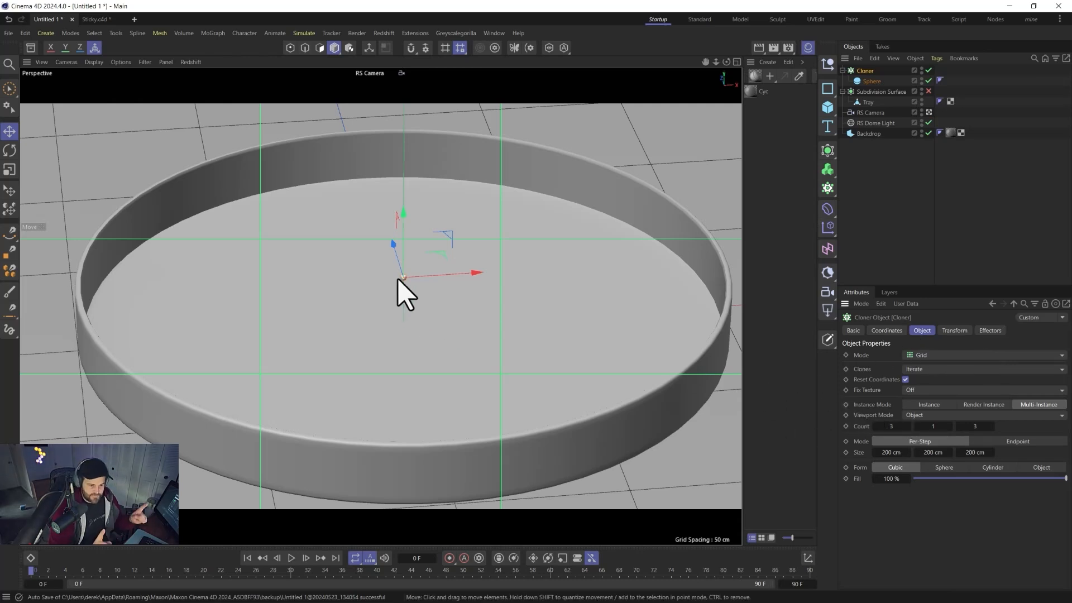
click(865, 81)
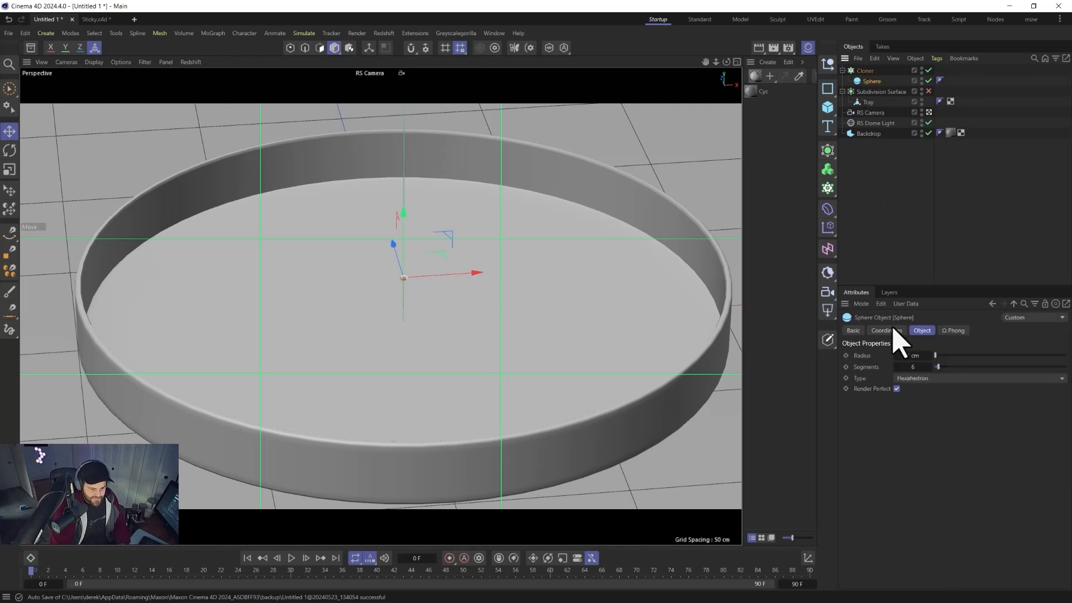
click(865, 70)
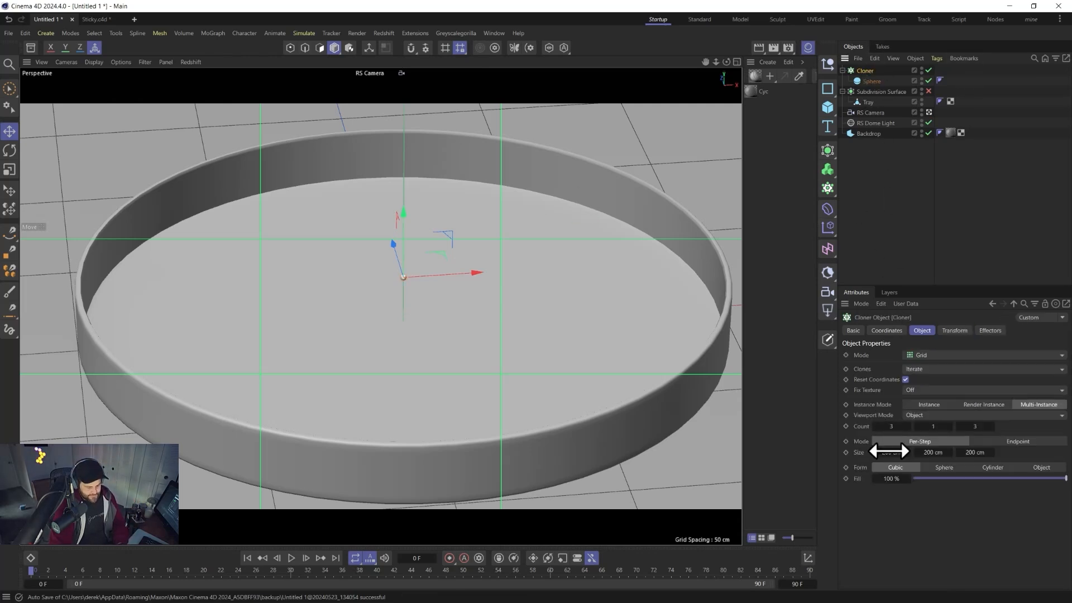
Set the Cloner's grid size to 2 cm on all three axes.
click(891, 452)
text(2)
key(Tab)
text(2)
key(Tab)
text(2)
key(Return)
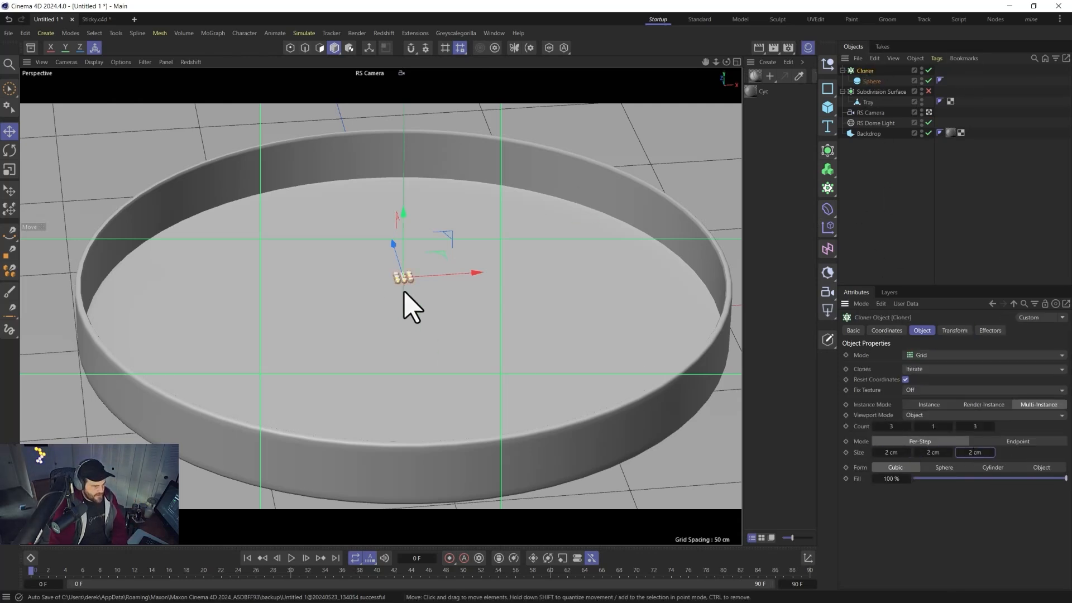
Set the Cloner's grid size to 2.1 cm on all three axes.
click(884, 452)
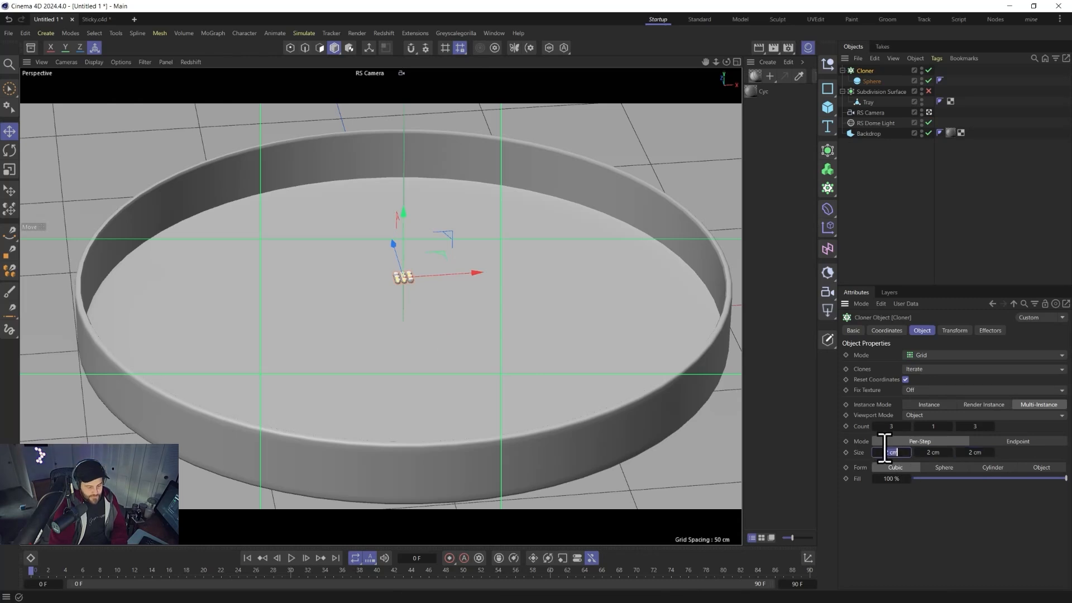
text(2)
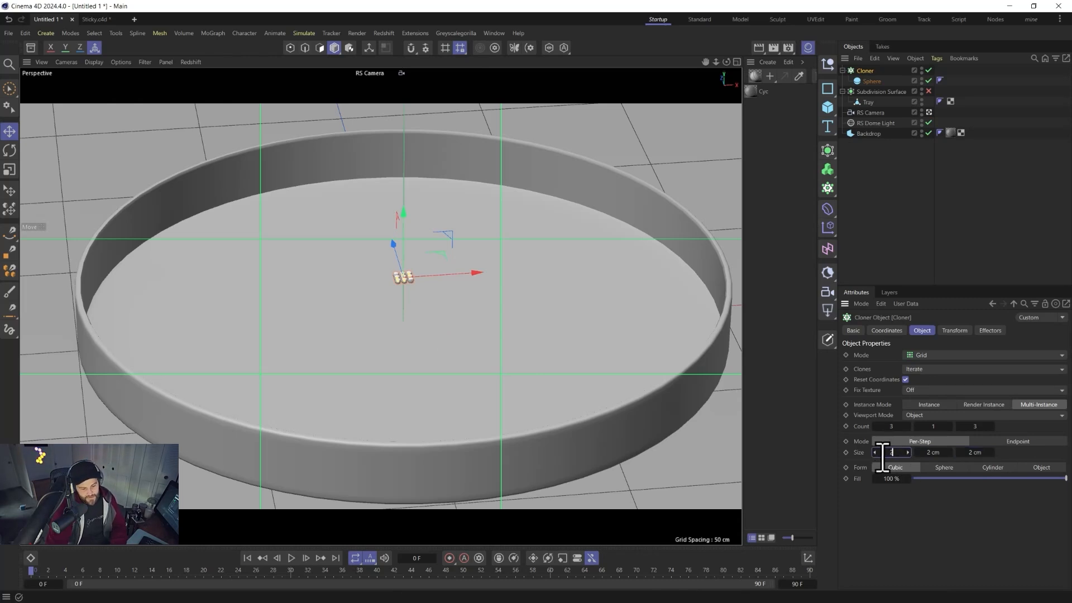
text(.1)
key(Tab)
text(2.1)
key(Tab)
text(2)
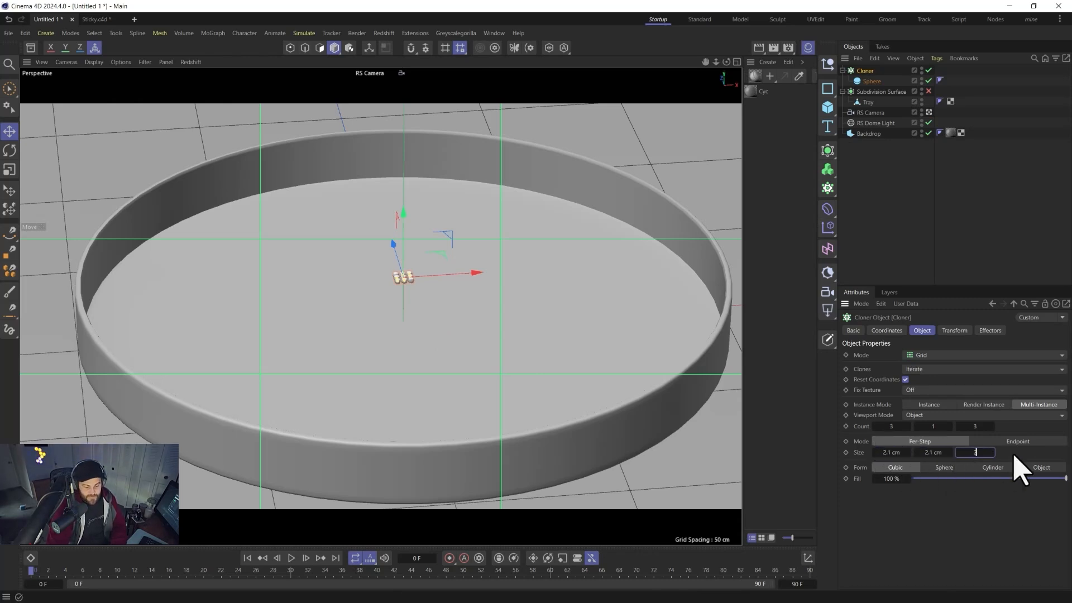
text(.1)
key(Return)
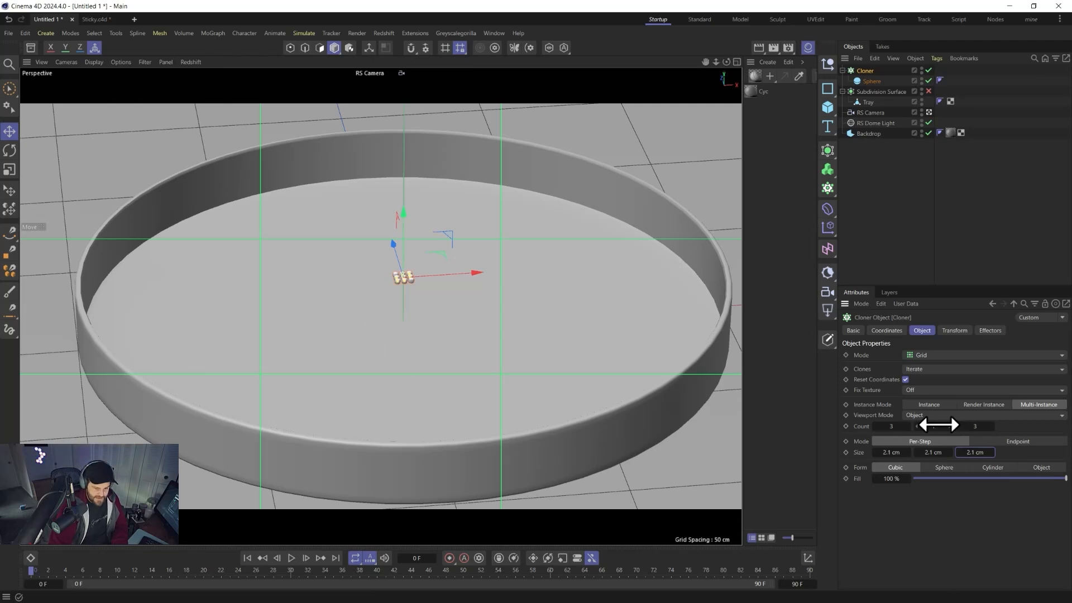
Set the Cloner's count to 25 on each axis and raise the Cloner well above the tray.
text(3)
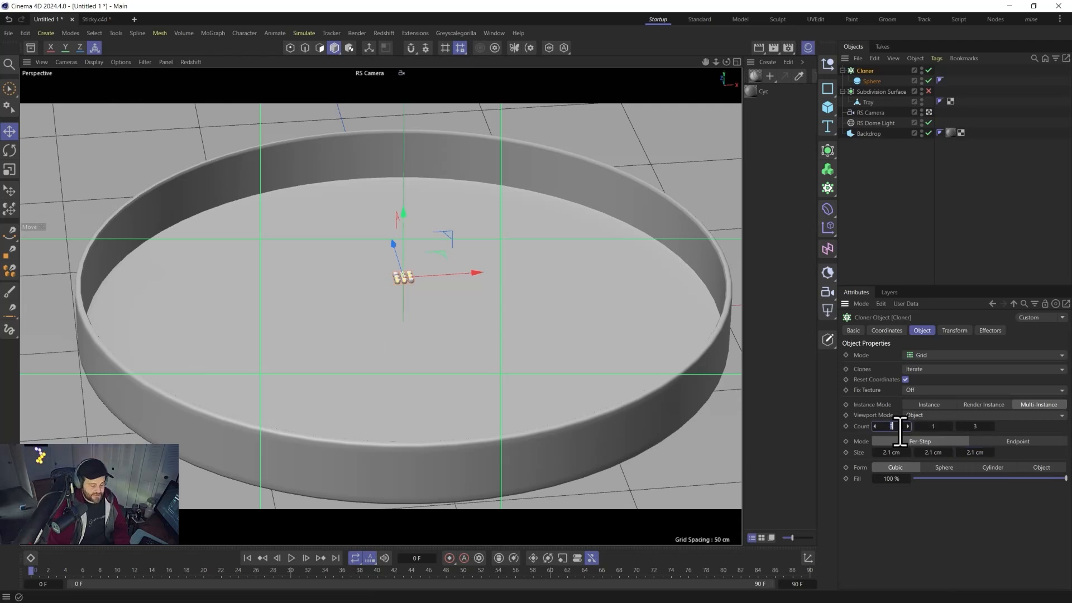
text(25)
key(Tab)
text(25)
key(Tab)
text(25)
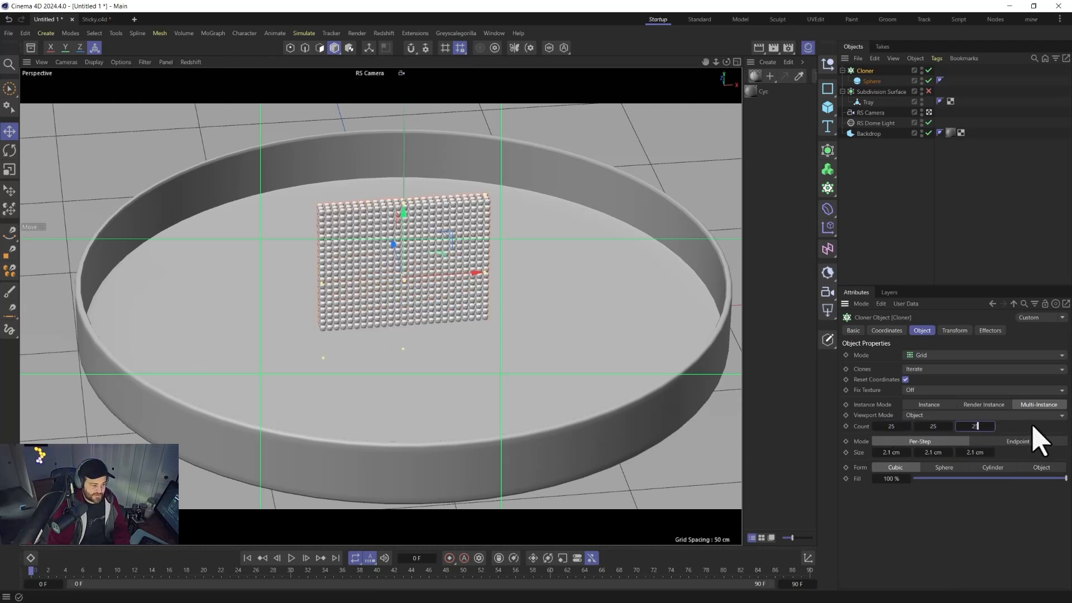
key(Return)
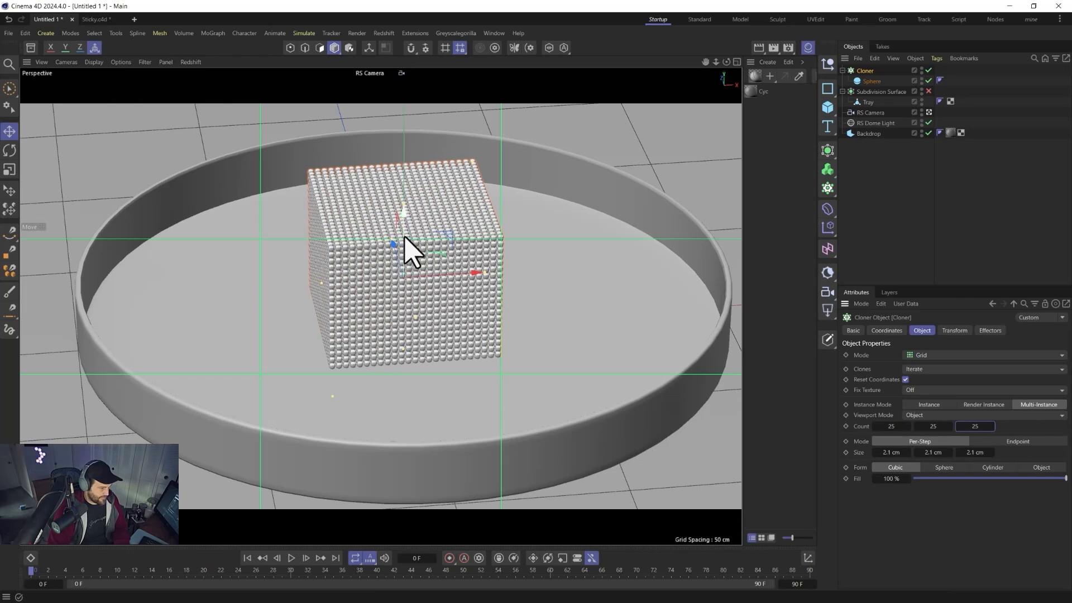
drag(410, 251, 408, 114)
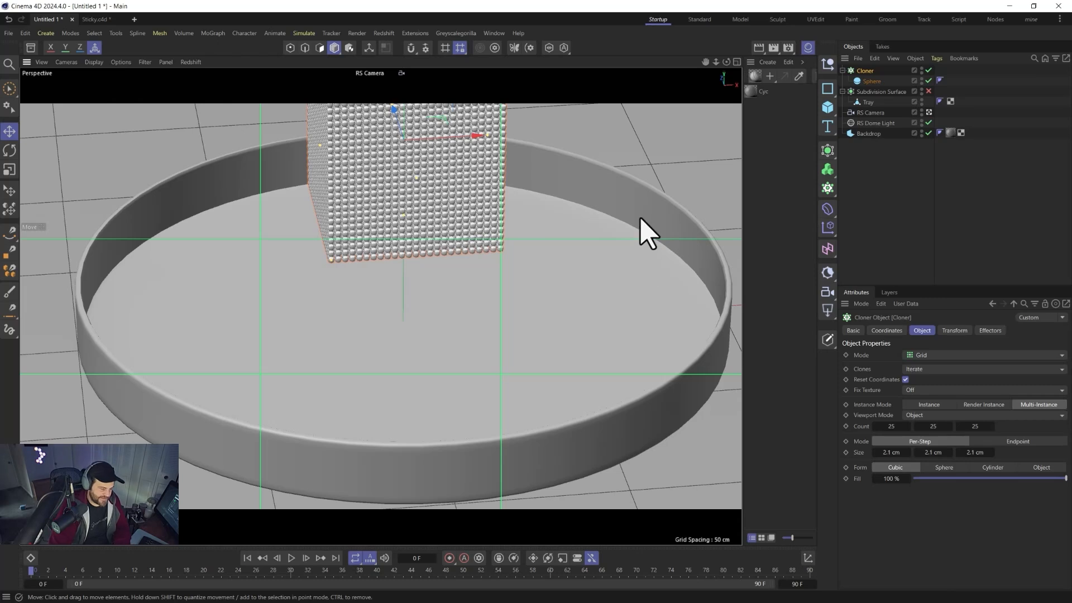
Add a Collider tag to the Tray and set its friction to 0.5.
right_click(872, 103)
mouse_move(912, 246)
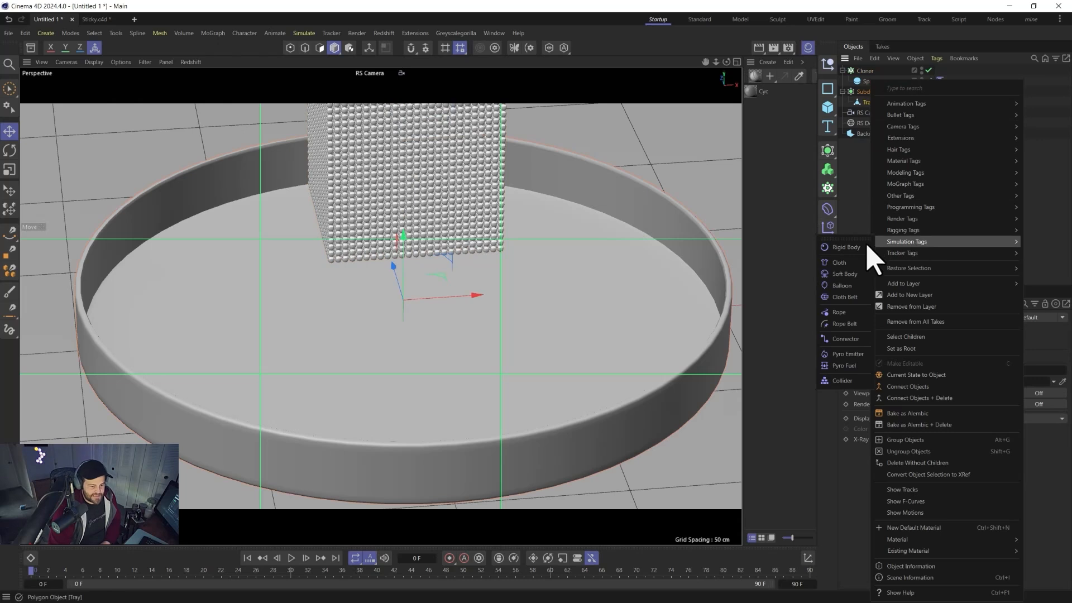
click(831, 379)
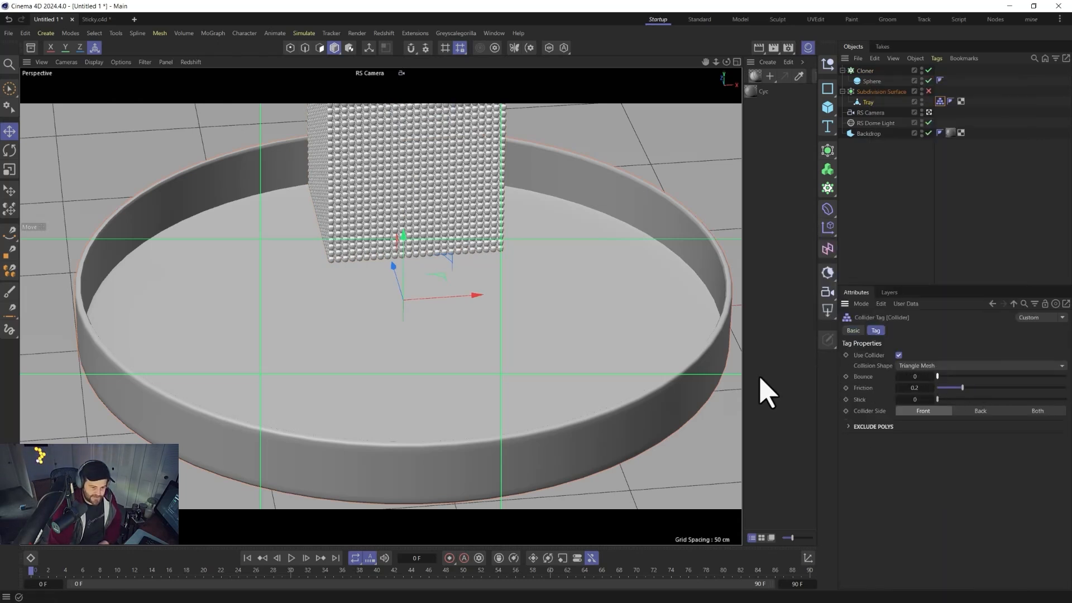
text(0.5)
key(Return)
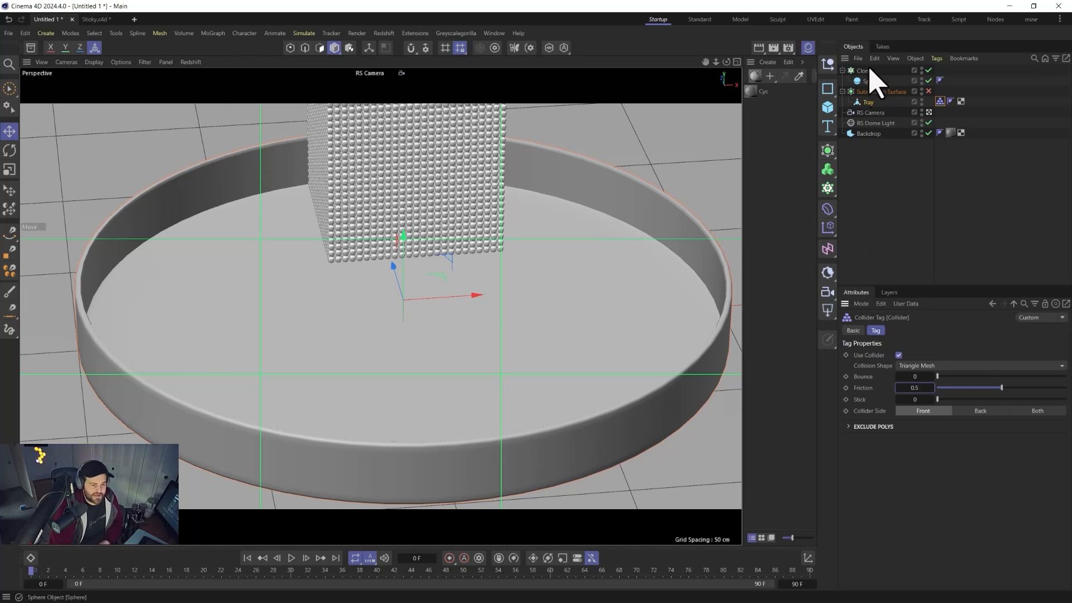
Add a Rigid Body tag to the Cloner and set its collision friction to 0.5 and thickness to 0.5 cm.
click(871, 83)
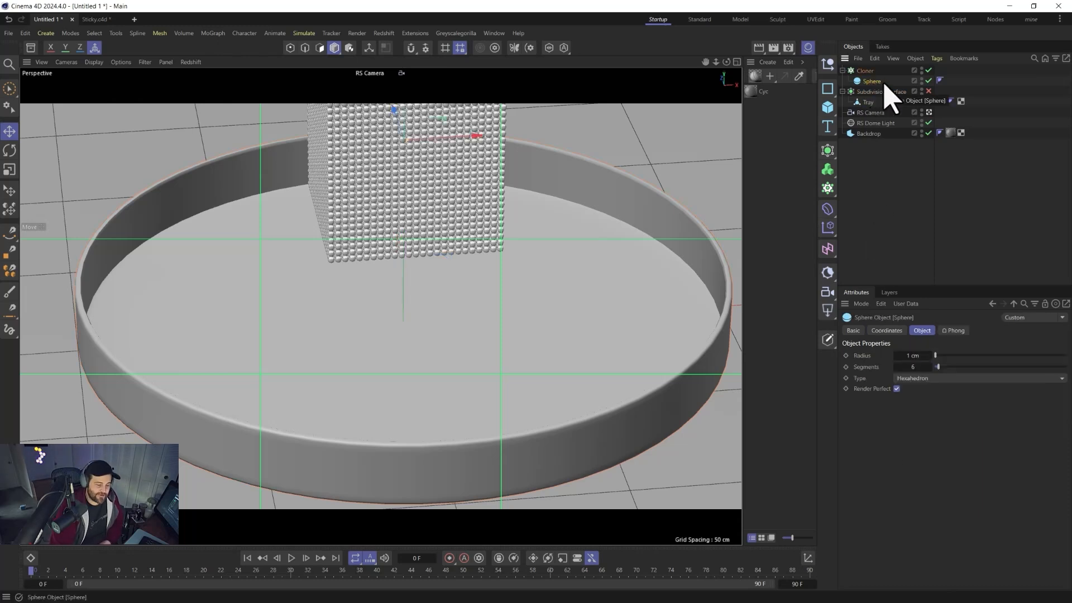
right_click(872, 73)
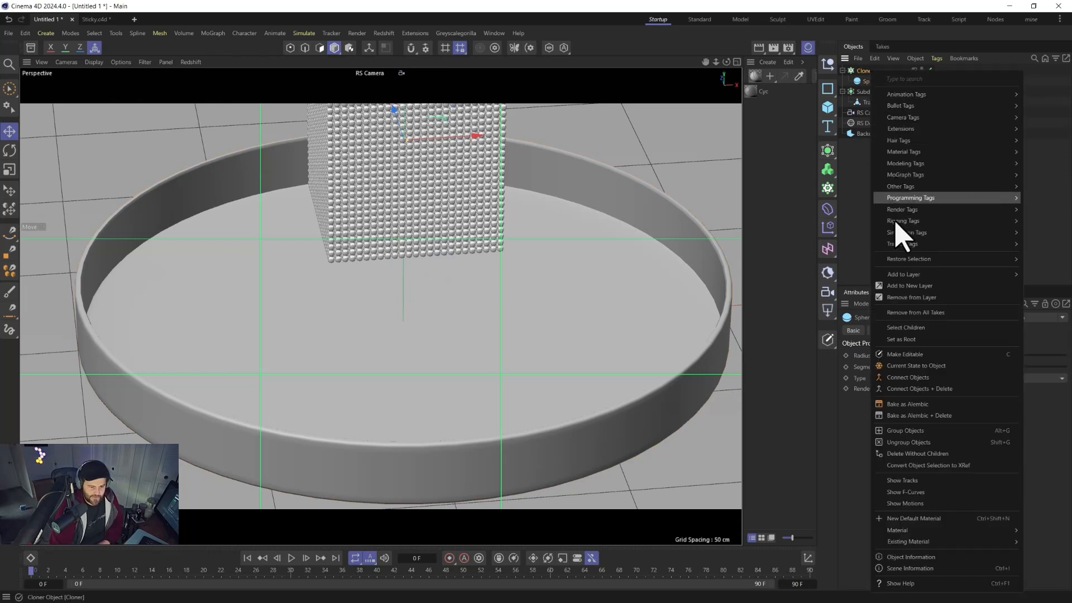
mouse_move(903, 232)
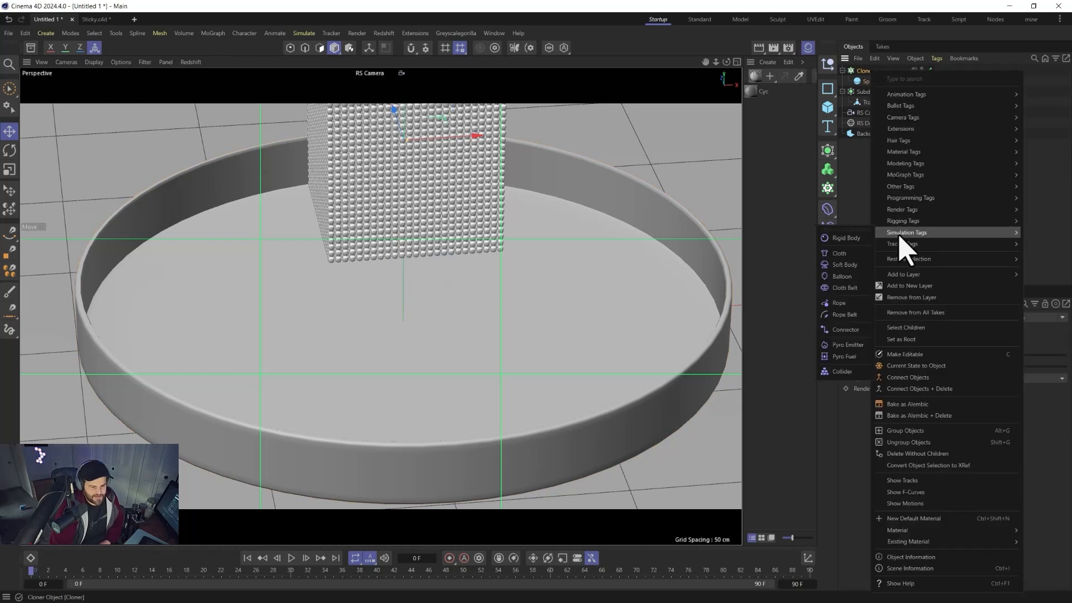
click(841, 241)
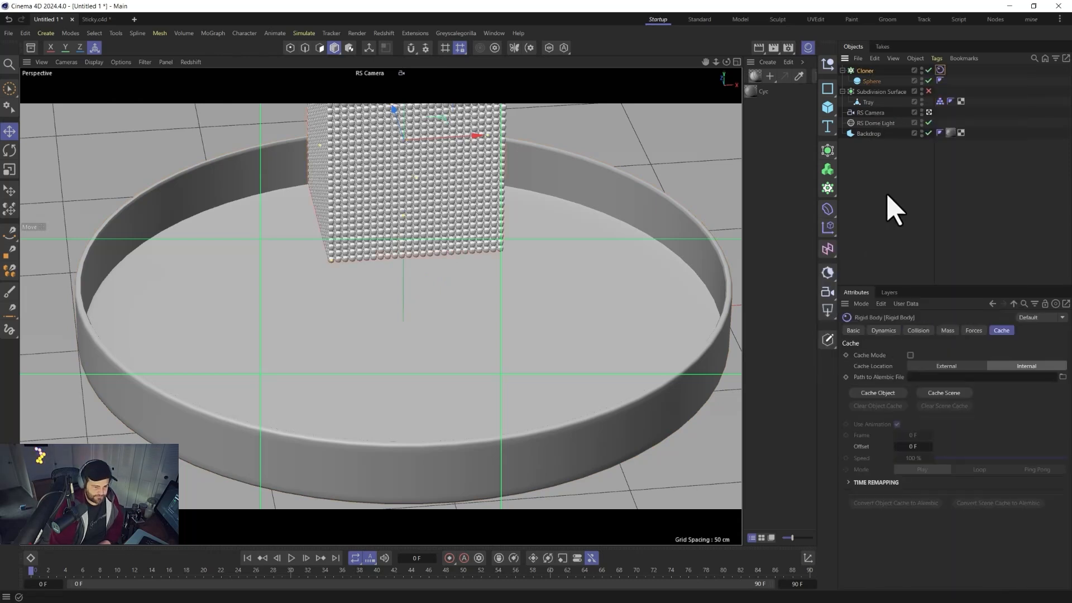
click(889, 330)
click(921, 331)
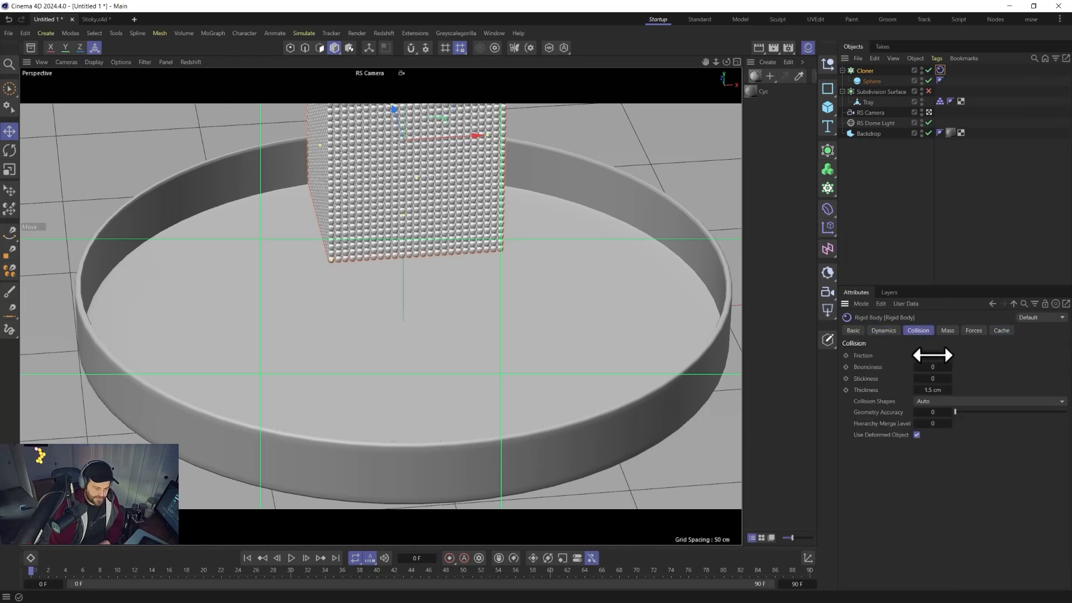
click(932, 355)
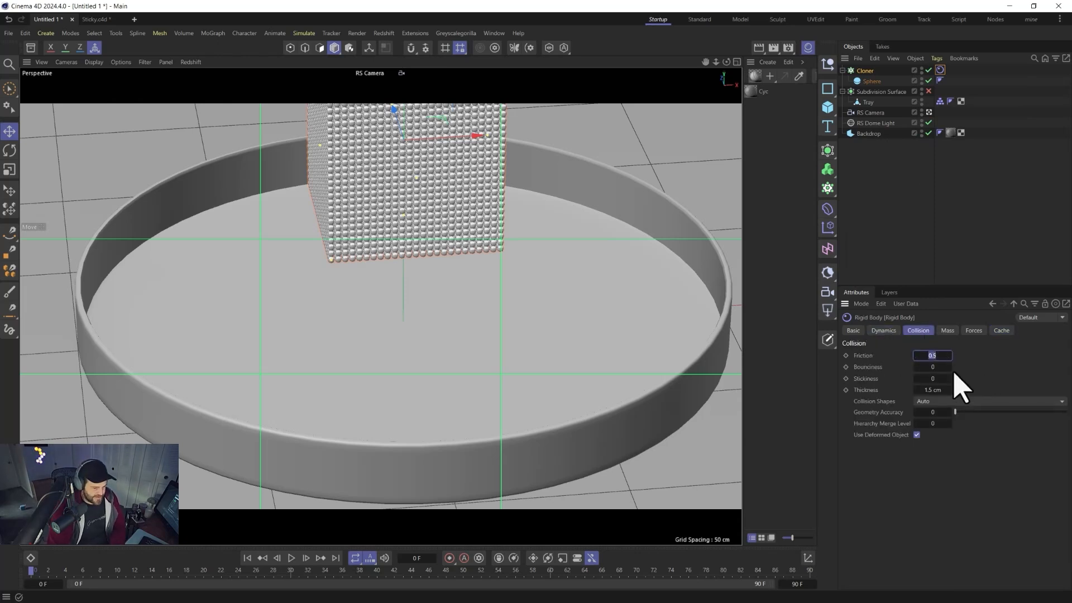
click(872, 391)
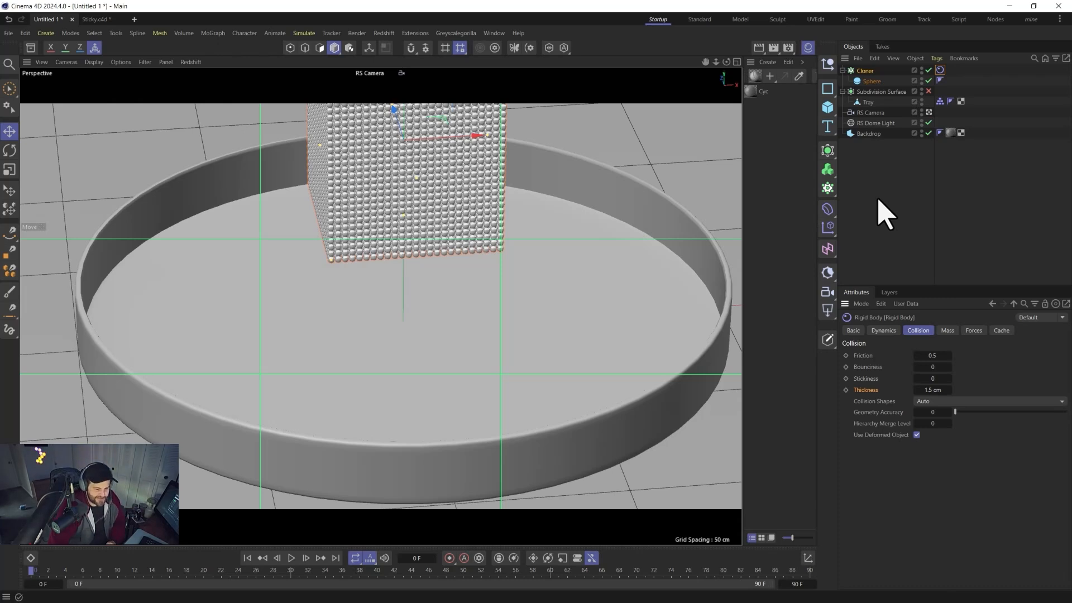
click(928, 391)
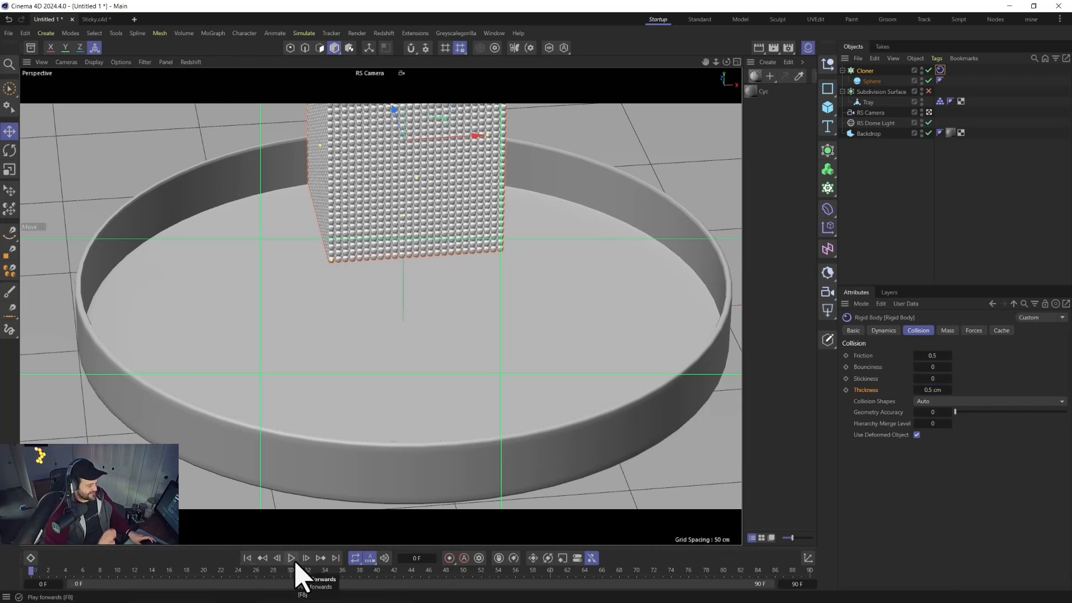
Save the scene as sticky 1.
key(ctrl+s)
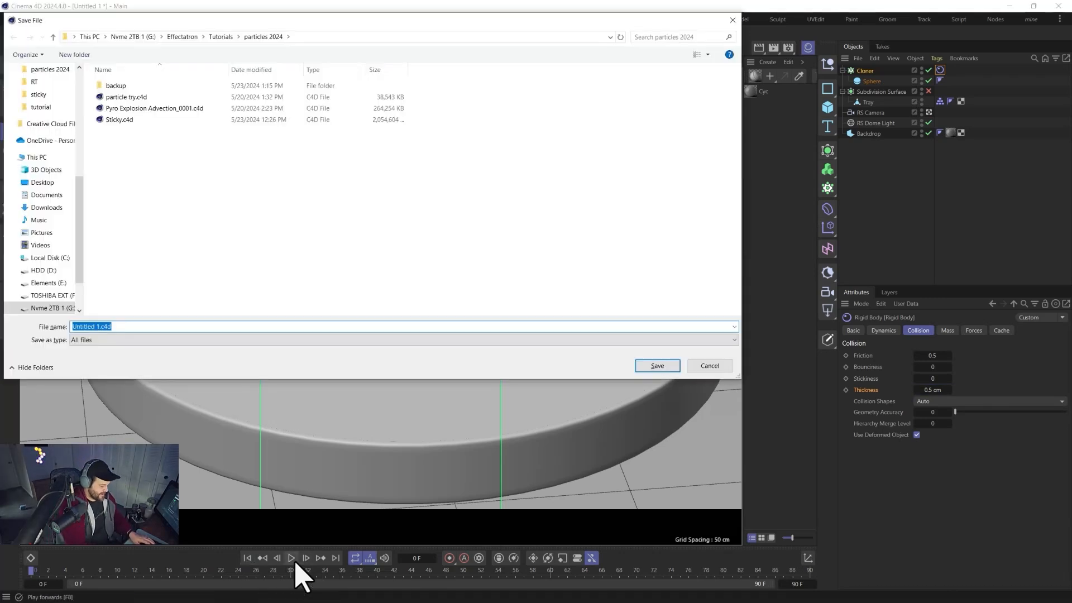
text(sticky 1)
key(Return)
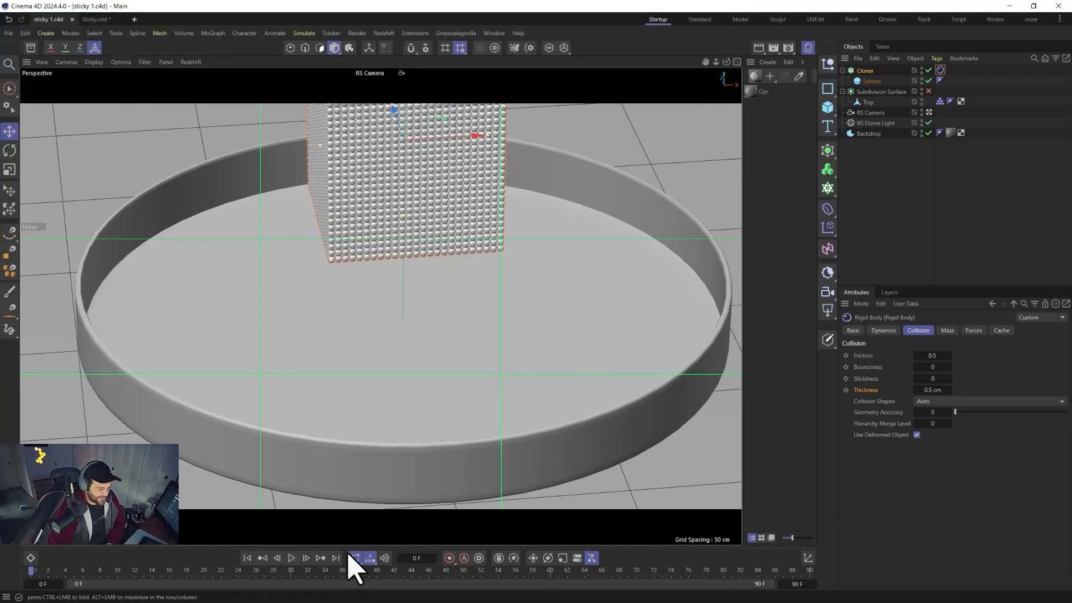
Play the simulation and return to the start frame.
click(291, 559)
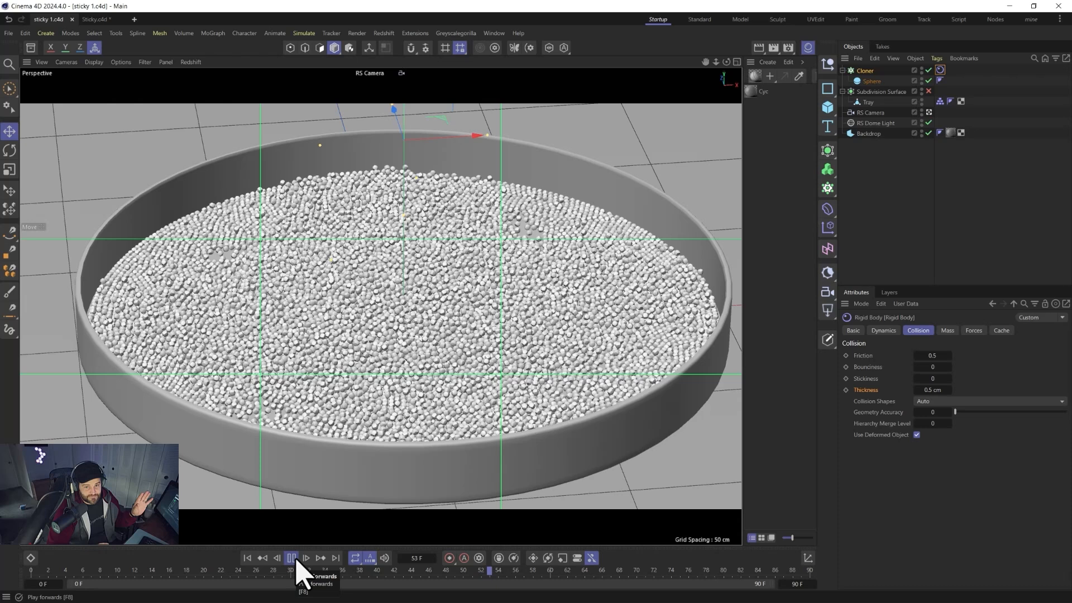
click(295, 559)
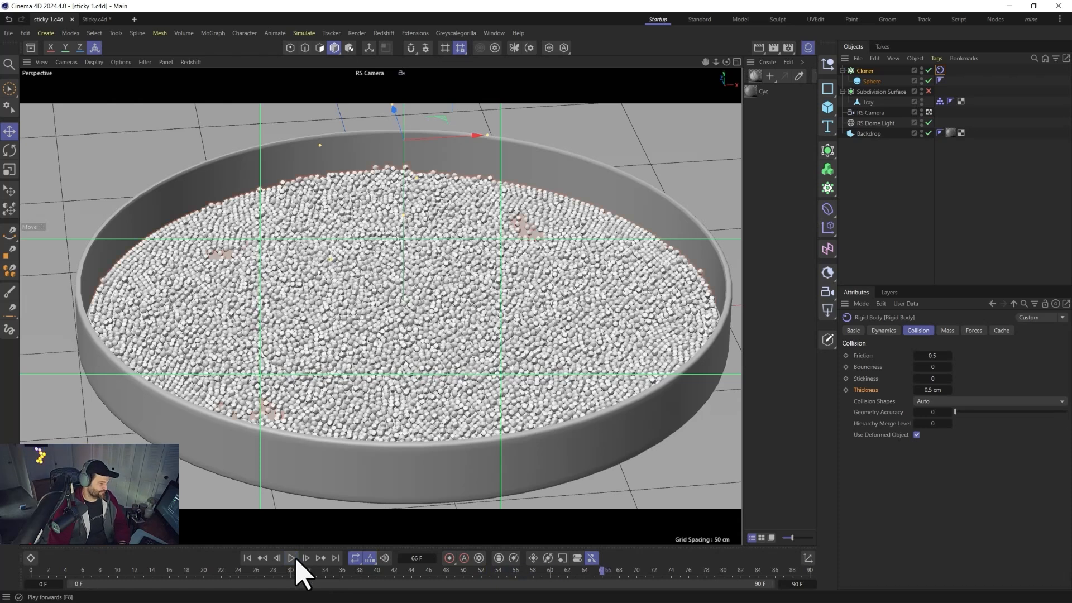
click(247, 558)
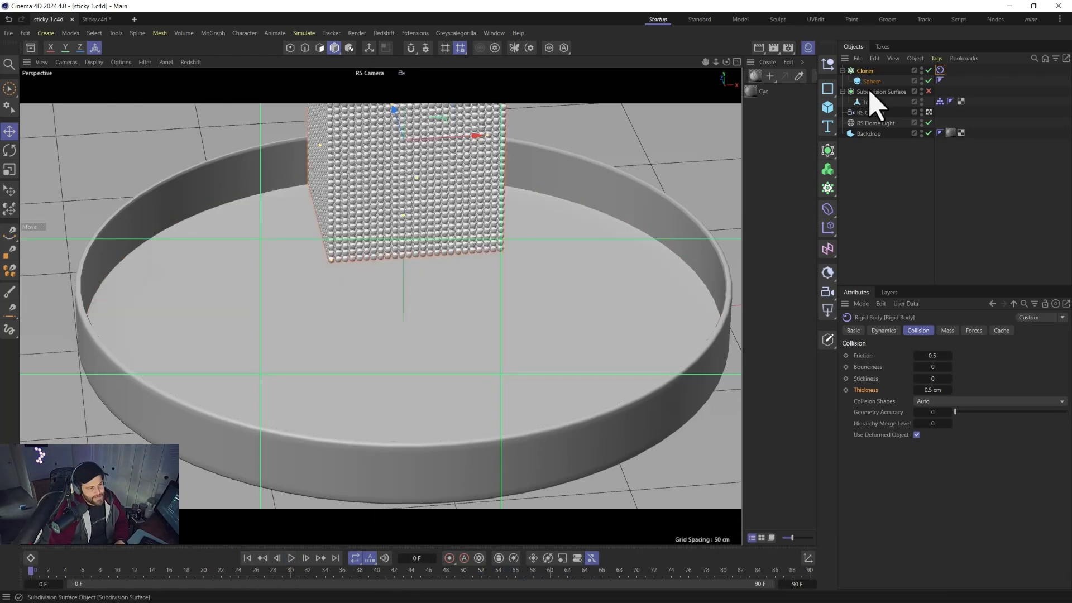
Scale the Tray down uniformly to a smaller diameter.
click(665, 226)
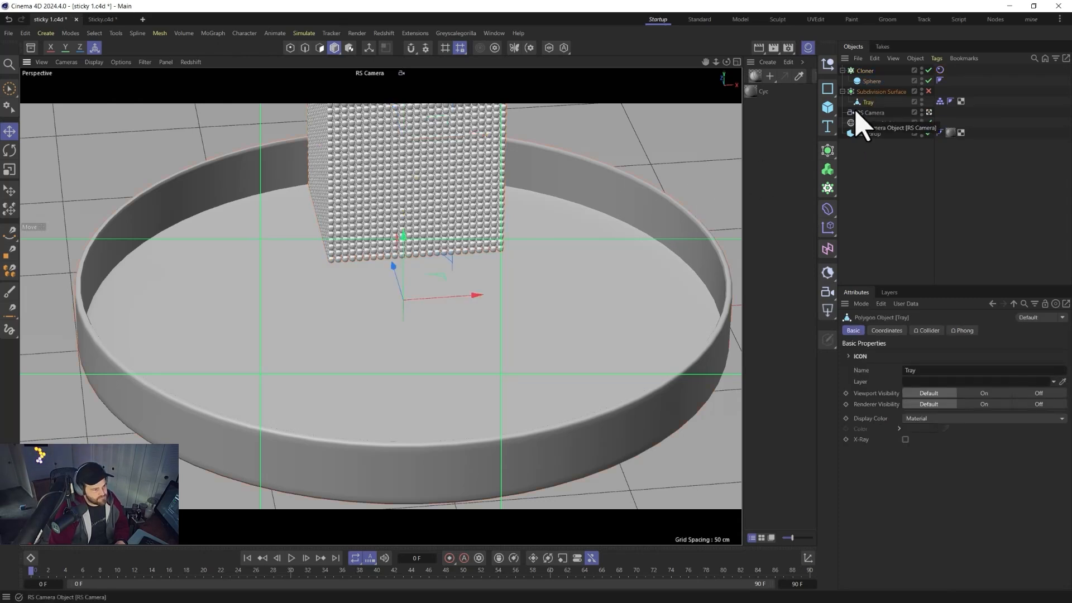
key(t)
drag(629, 259, 645, 188)
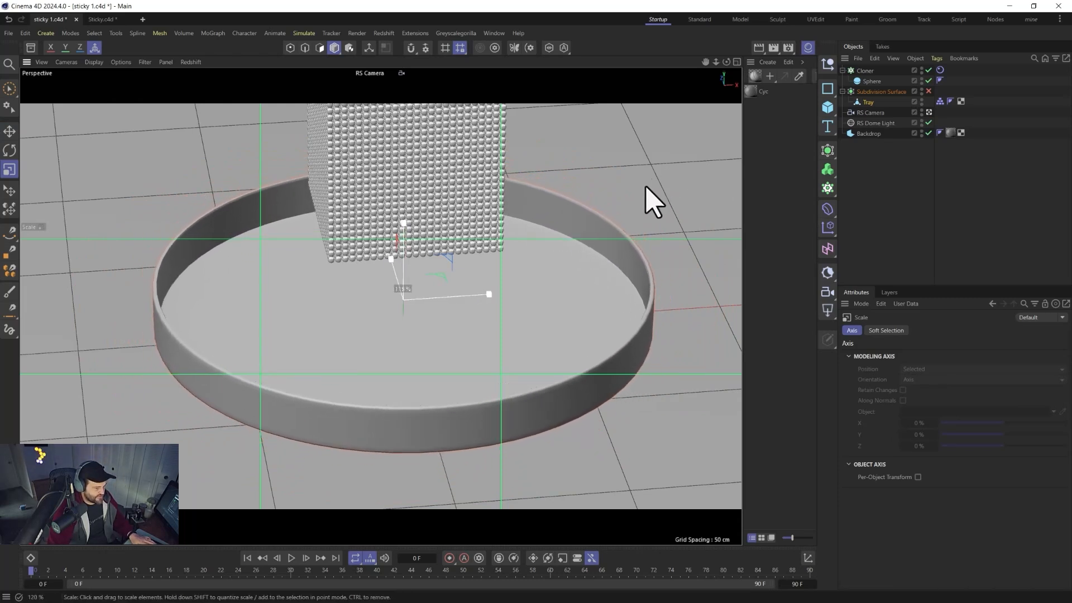
key(ctrl+z)
key(ctrl+z)
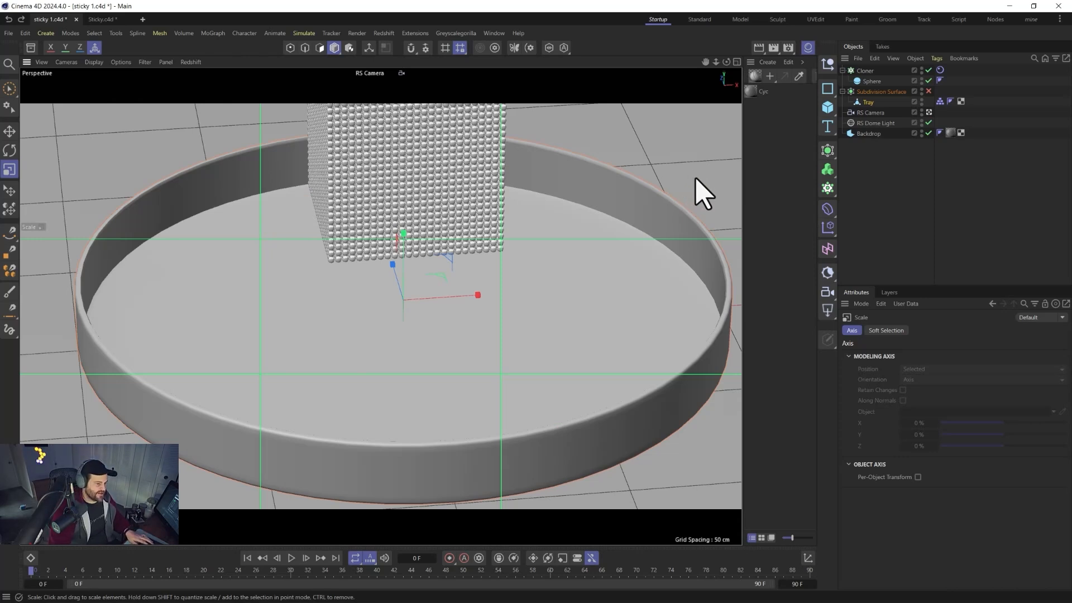
drag(715, 166, 613, 204)
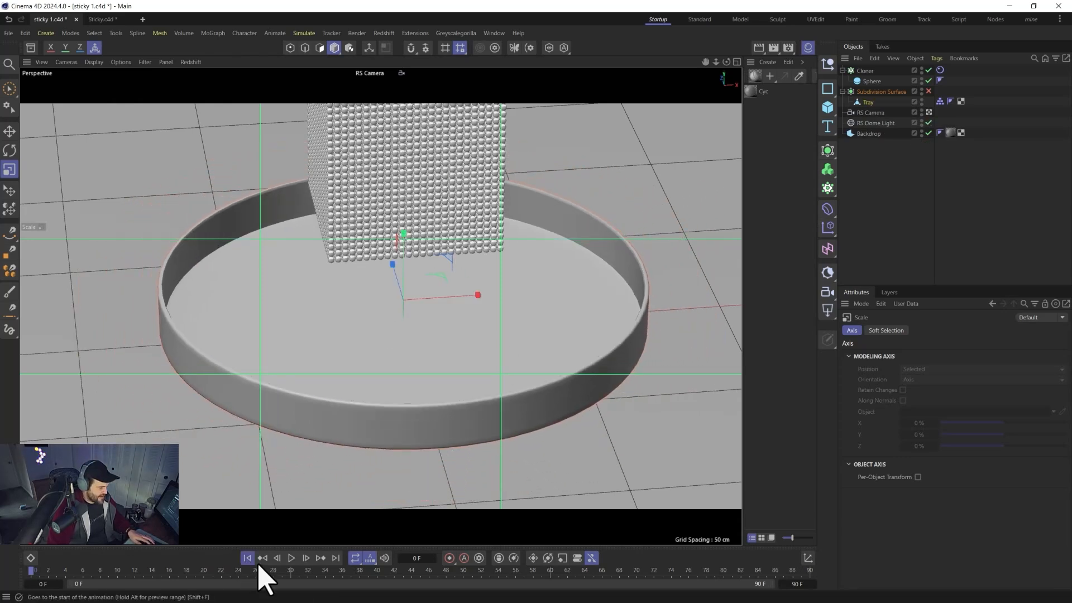
Replay the simulation with the smaller tray and rewind to the first frame.
click(291, 559)
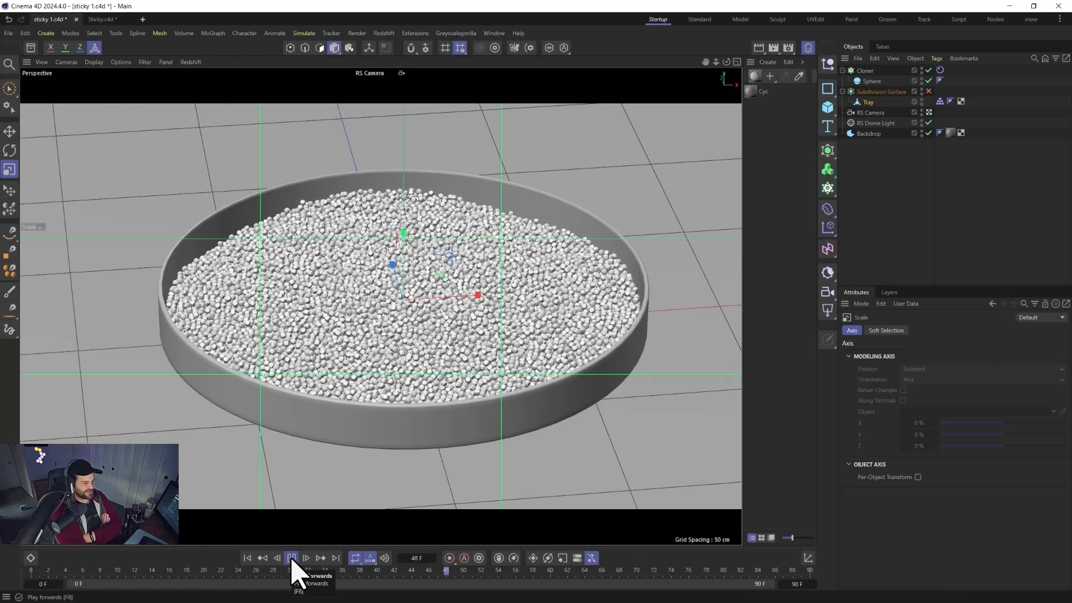
click(291, 558)
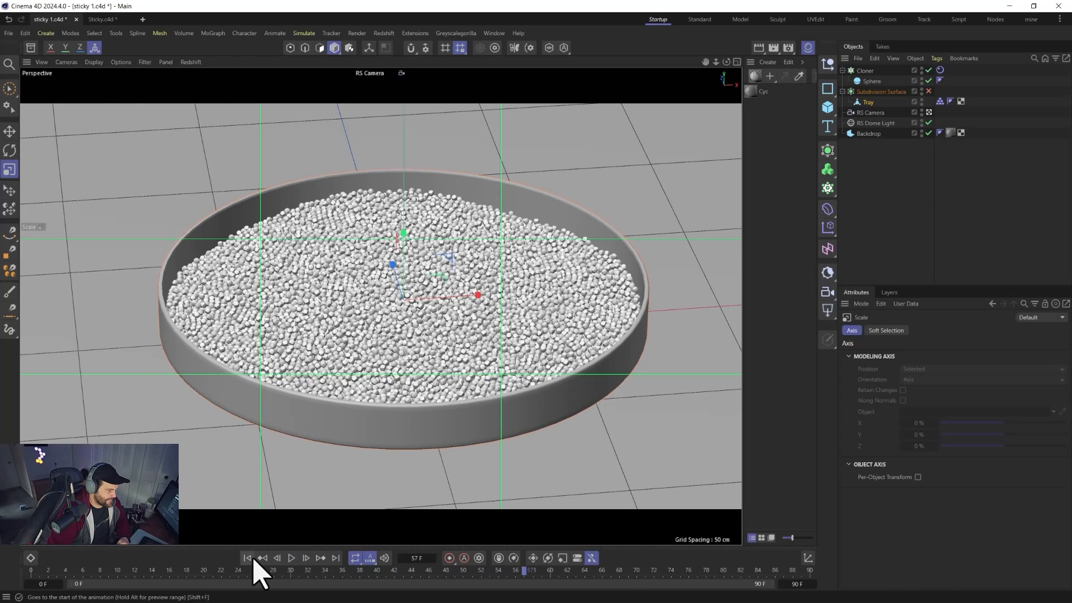
click(251, 556)
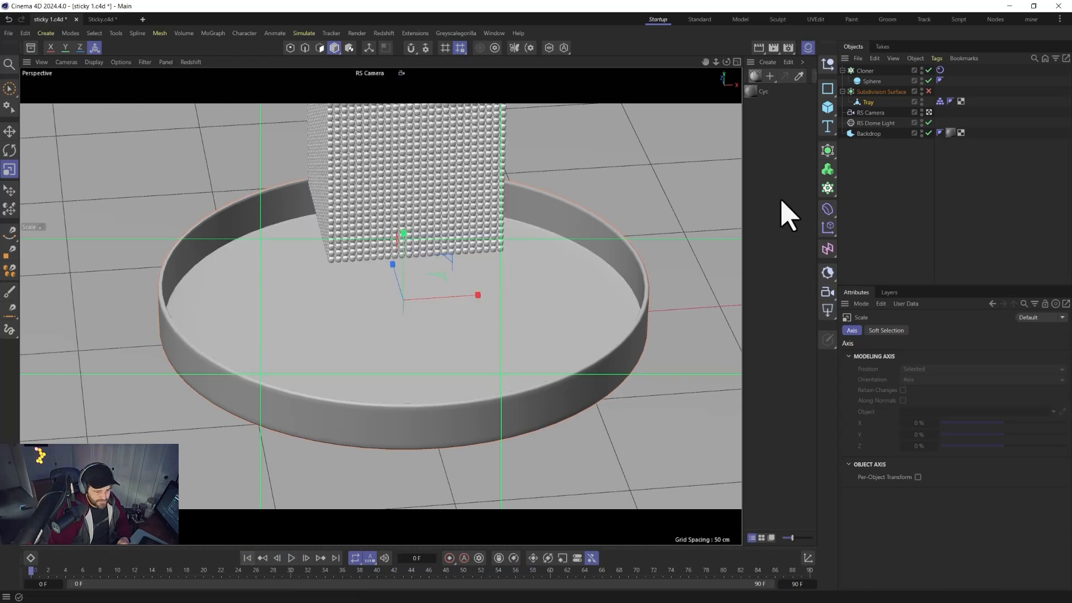
Set the Cloner's grid count in Y to 40.
click(865, 71)
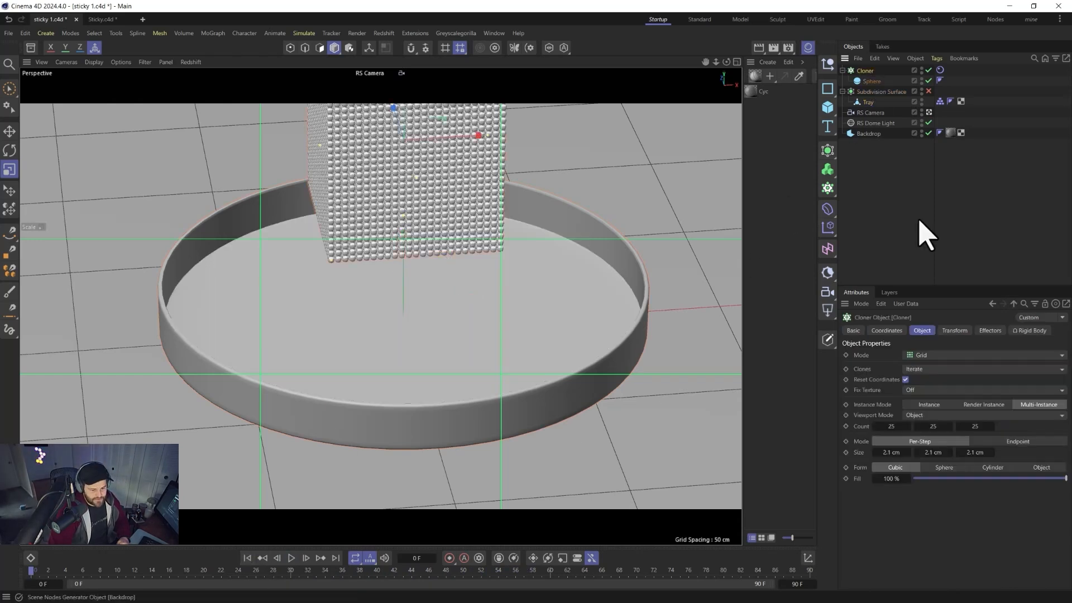
click(929, 426)
text(40)
key(Return)
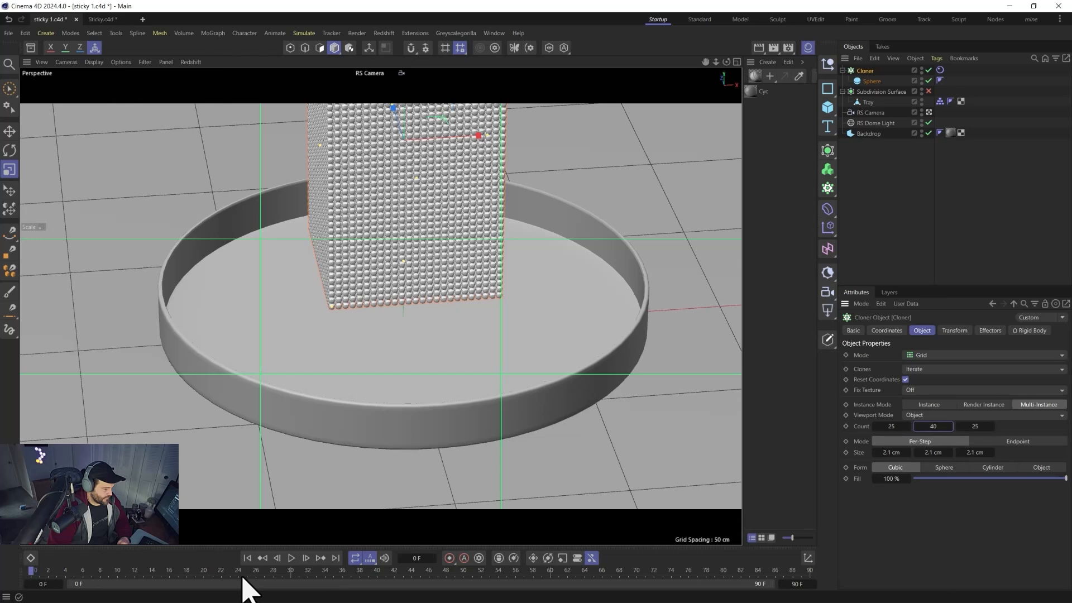
Play the simulation with the taller clone grid and rewind to the first frame.
click(291, 559)
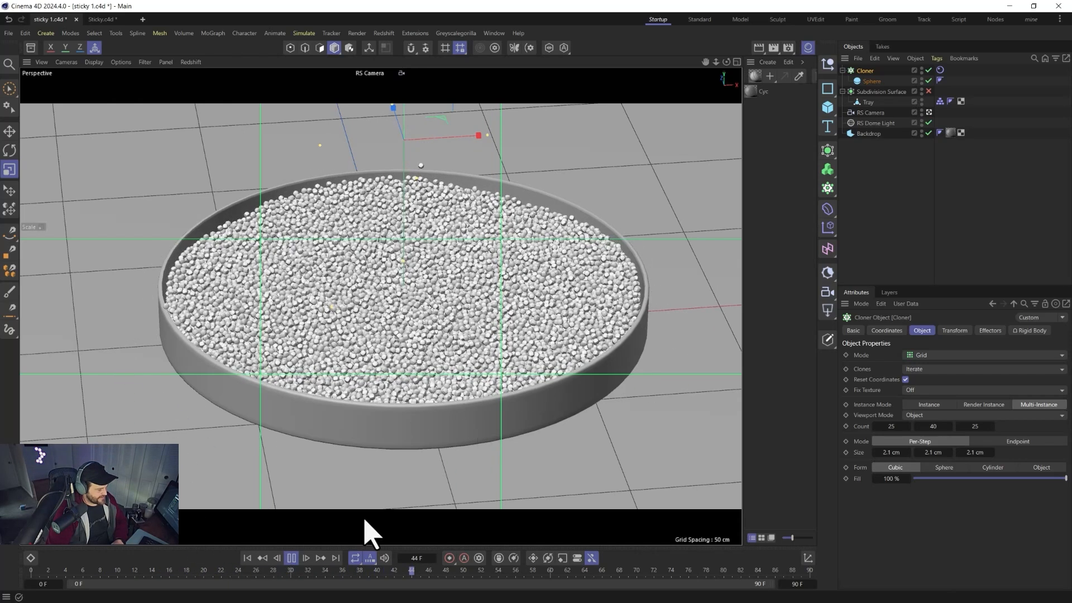
click(293, 560)
mouse_move(271, 460)
alt+mouse_down()
mouse_move(285, 434)
mouse_move(342, 418)
mouse_move(263, 454)
alt+mouse_up()
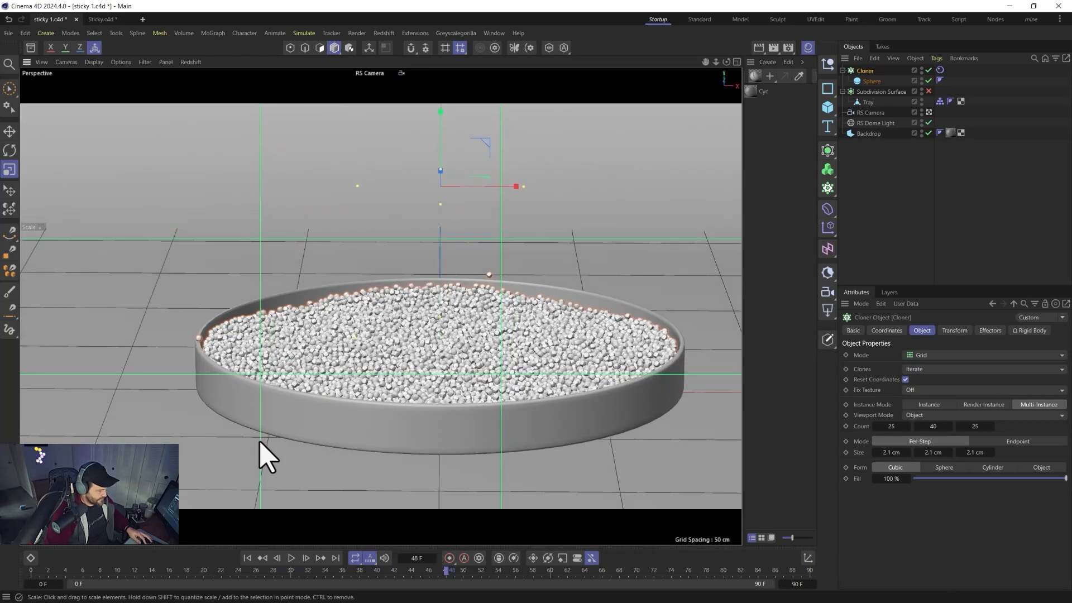
click(248, 558)
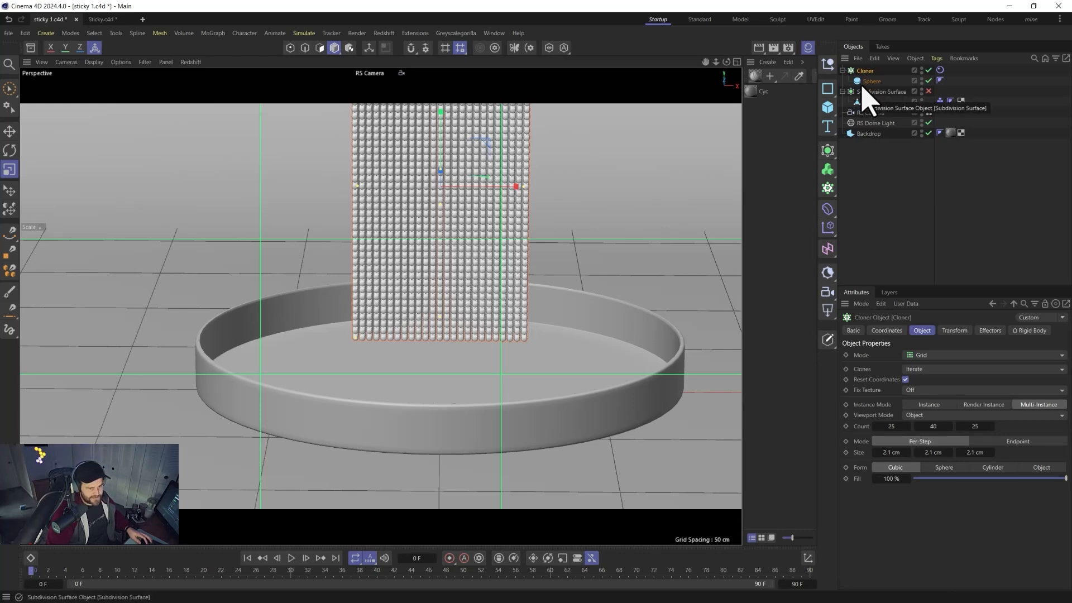
Scale the Tray up uniformly to a larger diameter and replay the simulation.
click(868, 102)
drag(575, 363, 643, 328)
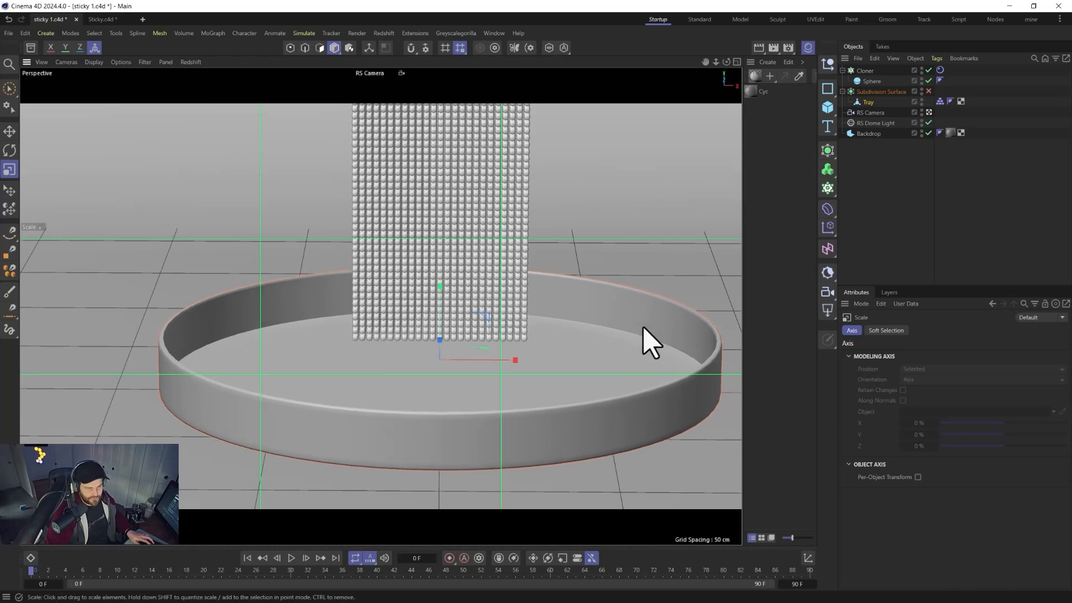
click(291, 557)
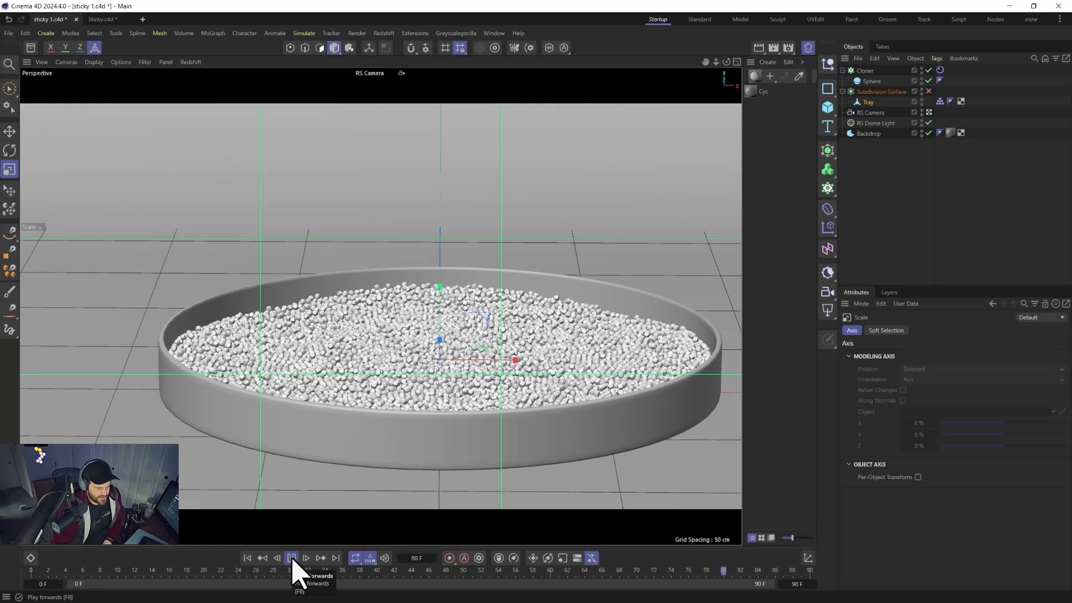
click(292, 557)
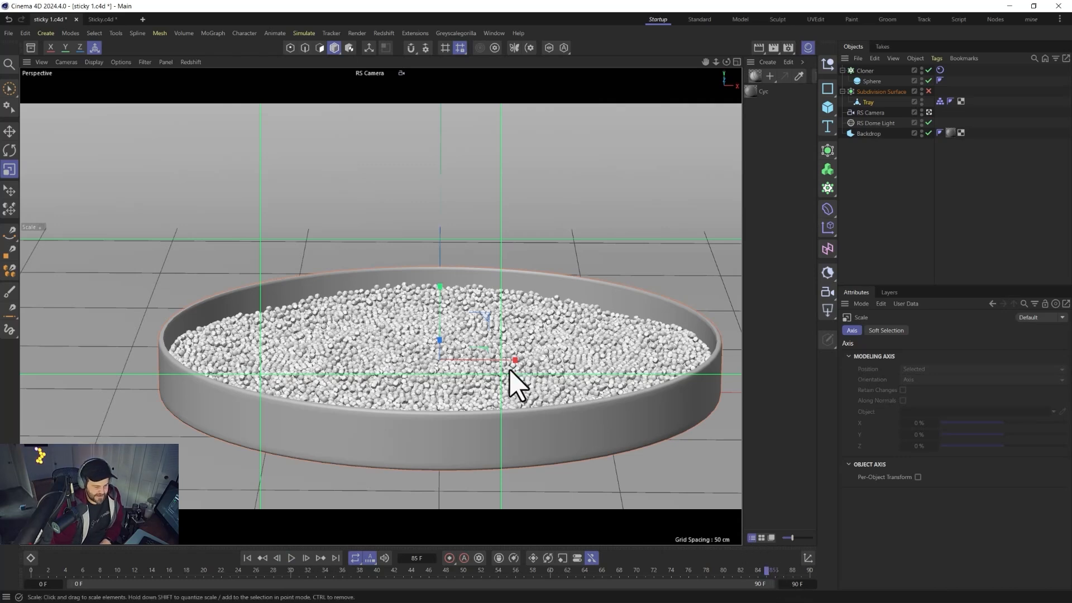
Set the Cloner's rigid body initial state from the settled frame in its Dynamics settings.
click(940, 71)
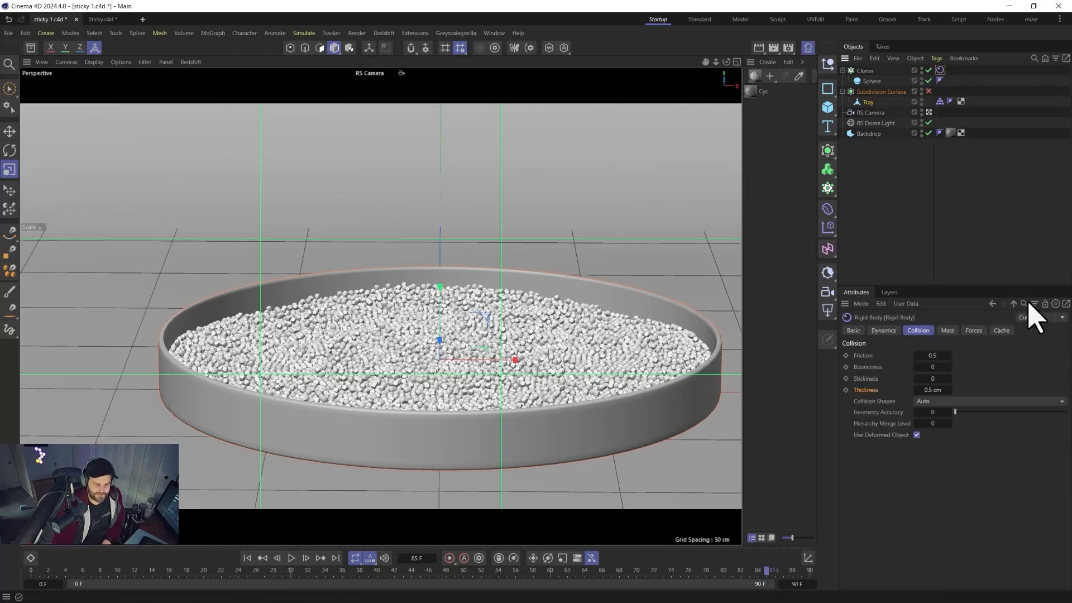
click(894, 331)
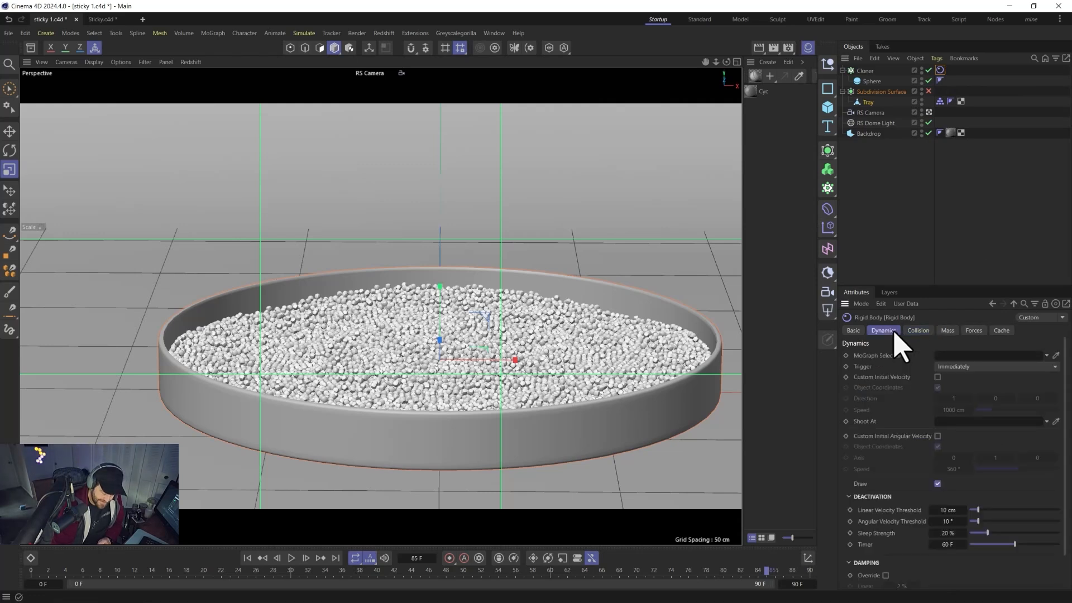
scroll(896, 419, down, 2)
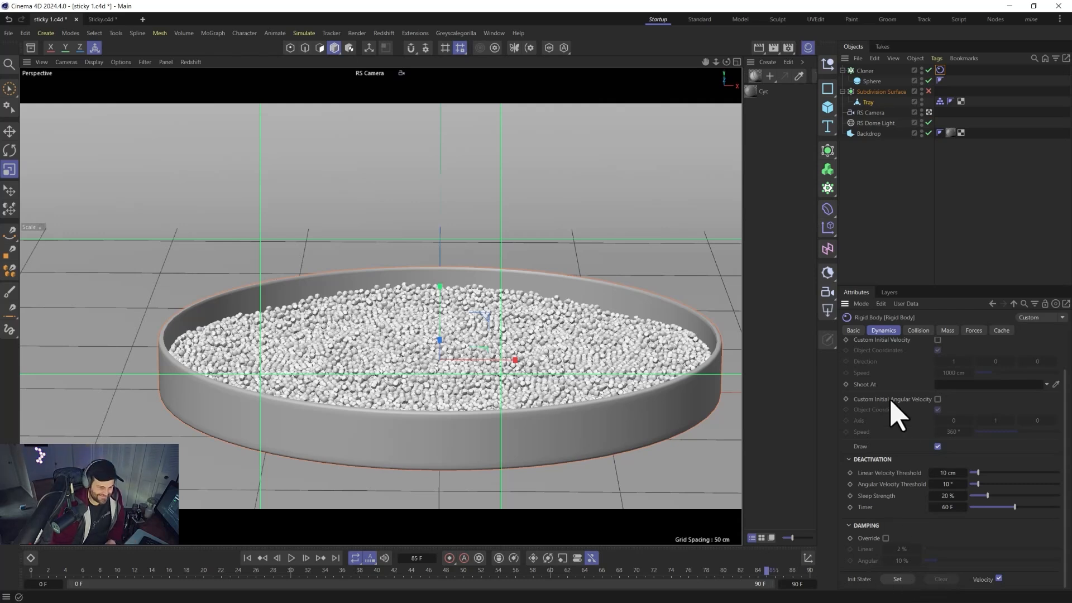
click(897, 579)
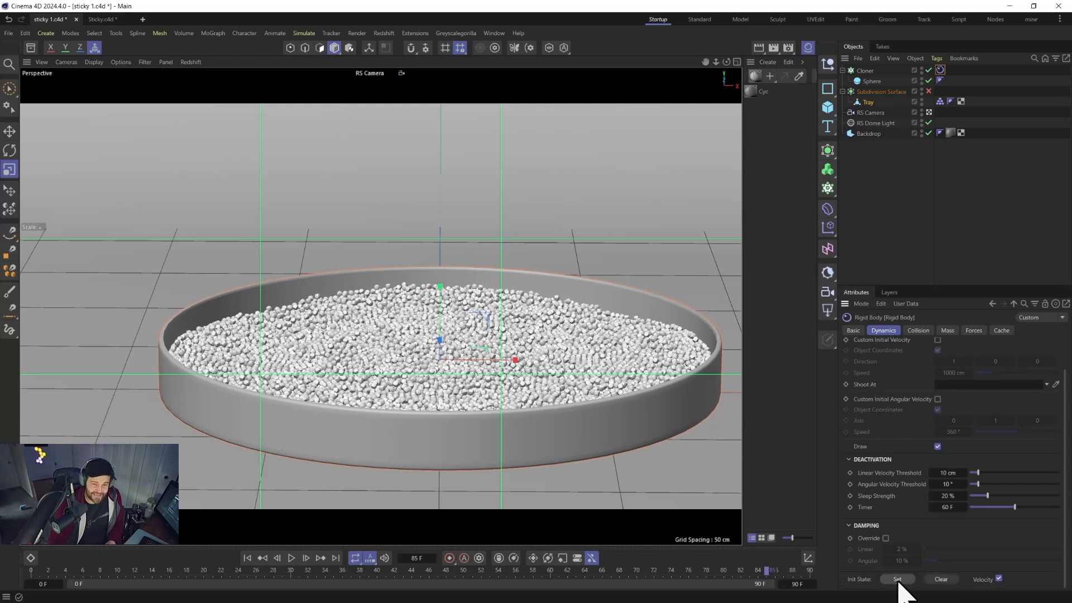
Rewind and set the rigid body deactivation Sleep Strength to 60% with a Timer of 5 F.
click(248, 558)
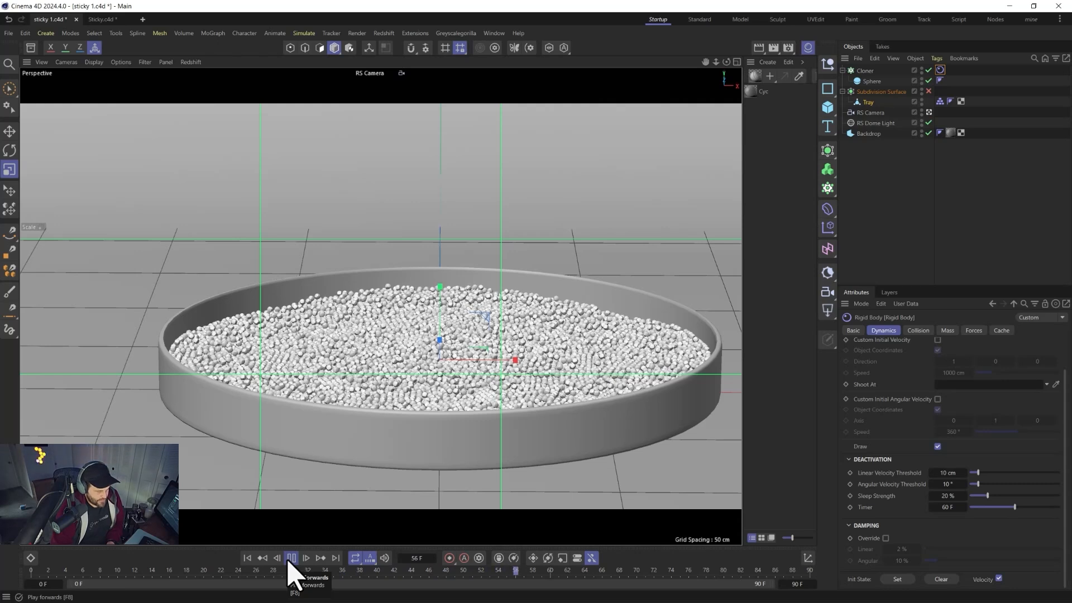
click(247, 558)
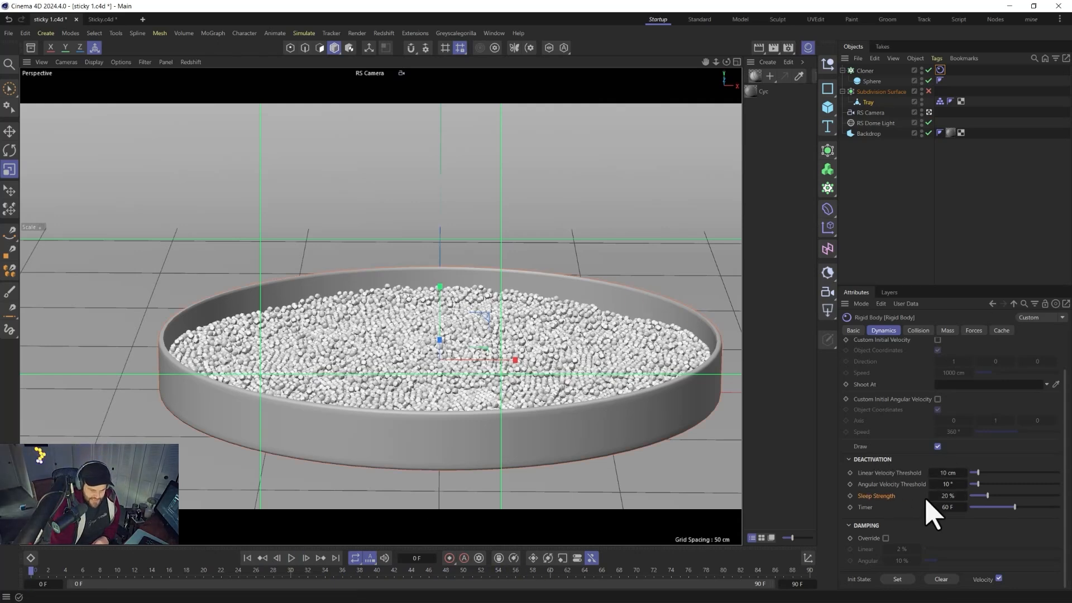
drag(925, 499, 1029, 495)
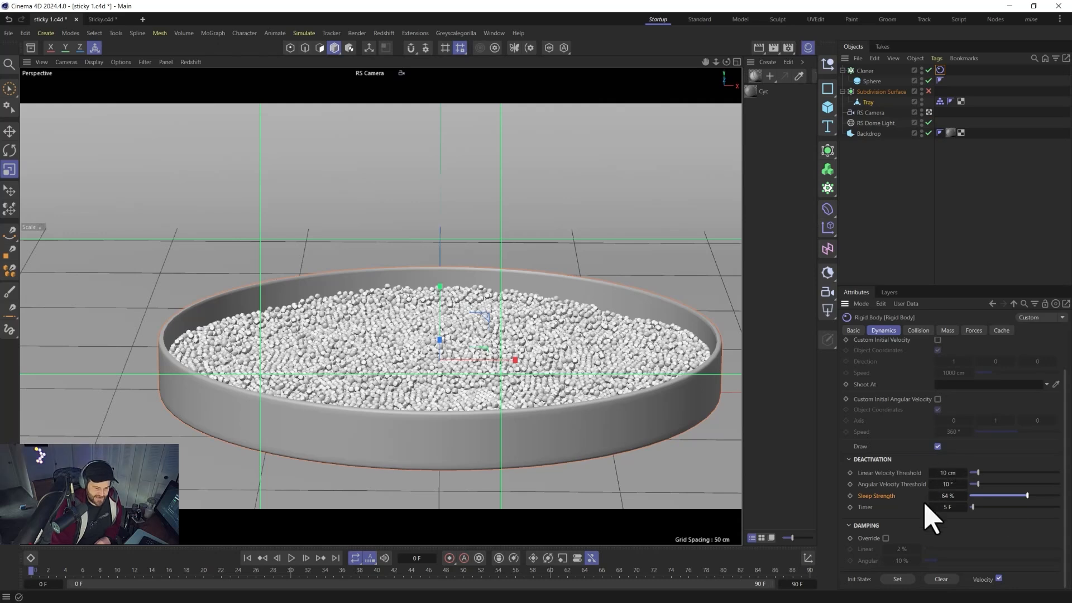
drag(1029, 495, 1024, 496)
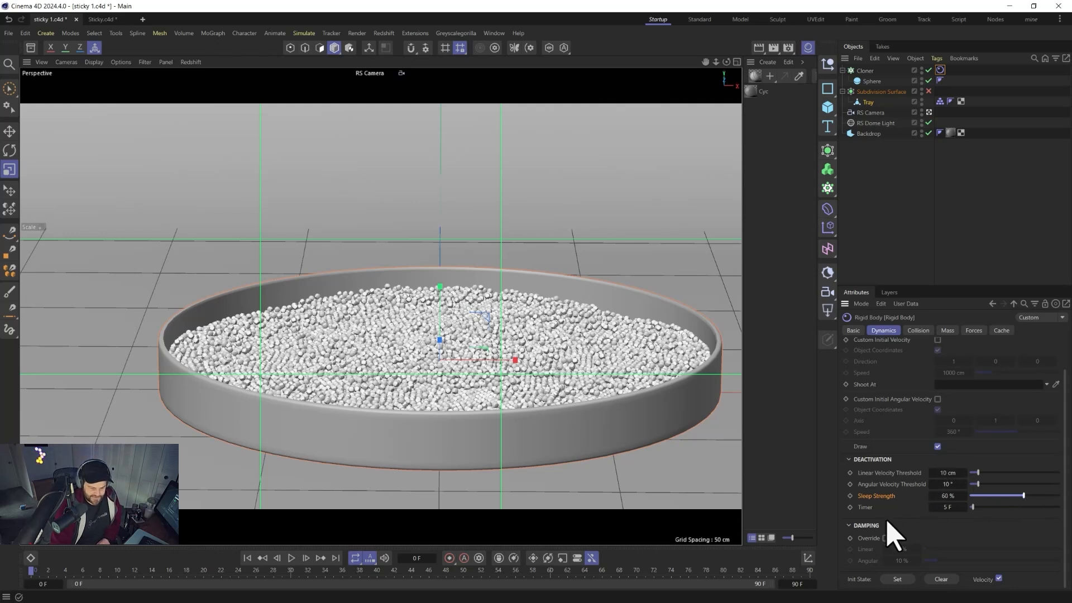
Enable the damping override and set Linear damping to 10%.
click(884, 538)
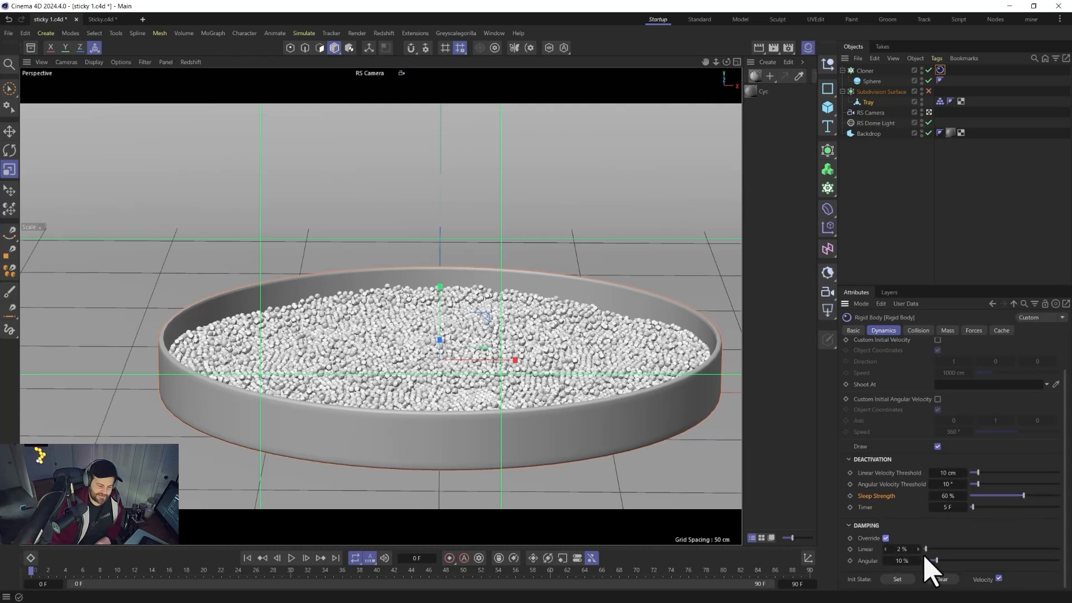
drag(926, 549, 936, 548)
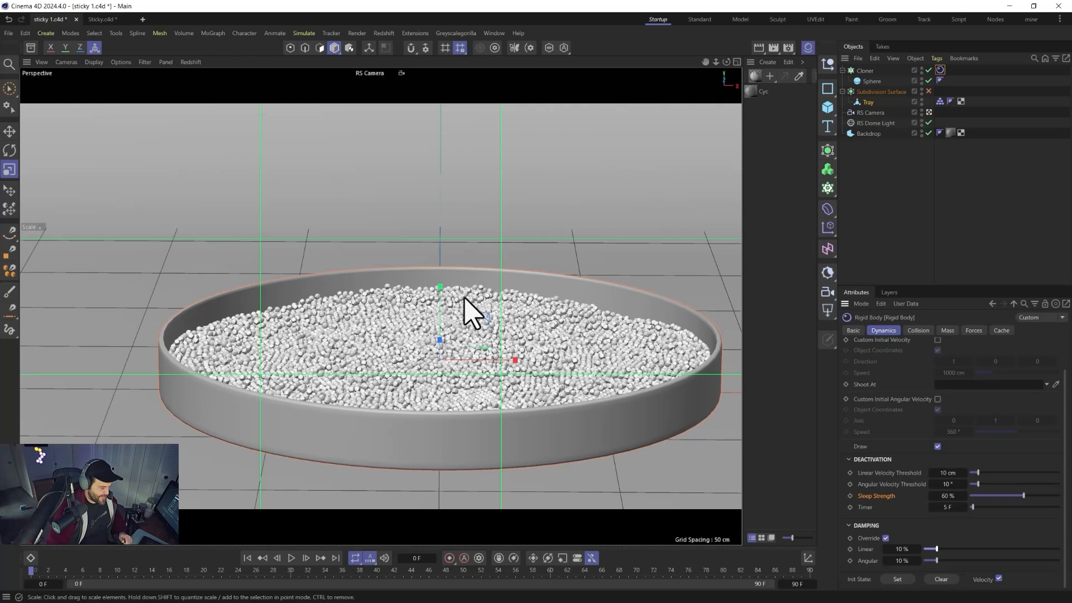
Replay the simulation, set the initial state again at the settled frame, and rewind.
click(292, 558)
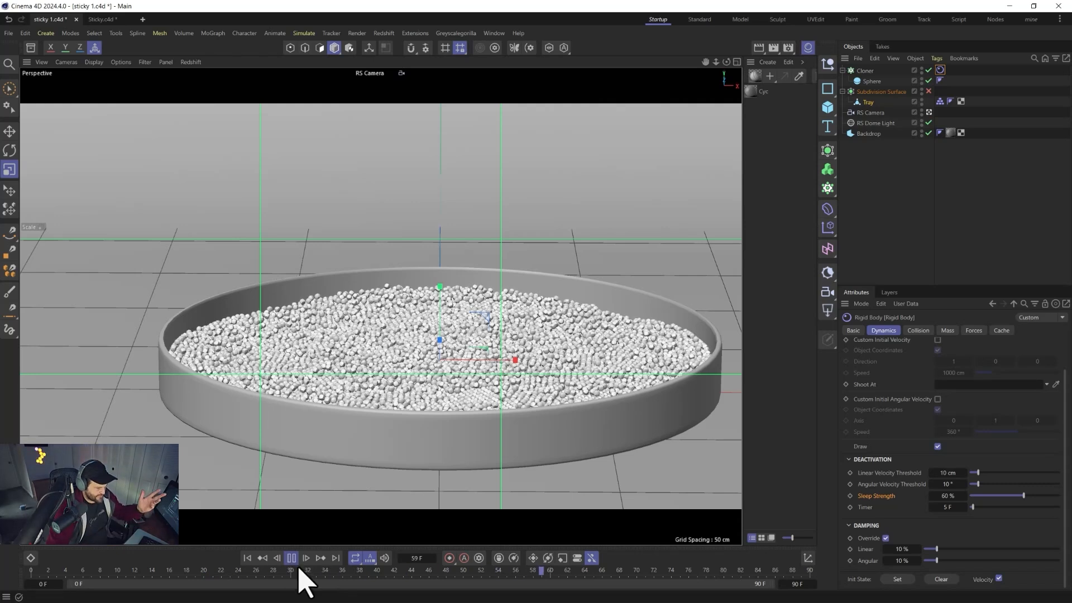
click(292, 558)
click(910, 581)
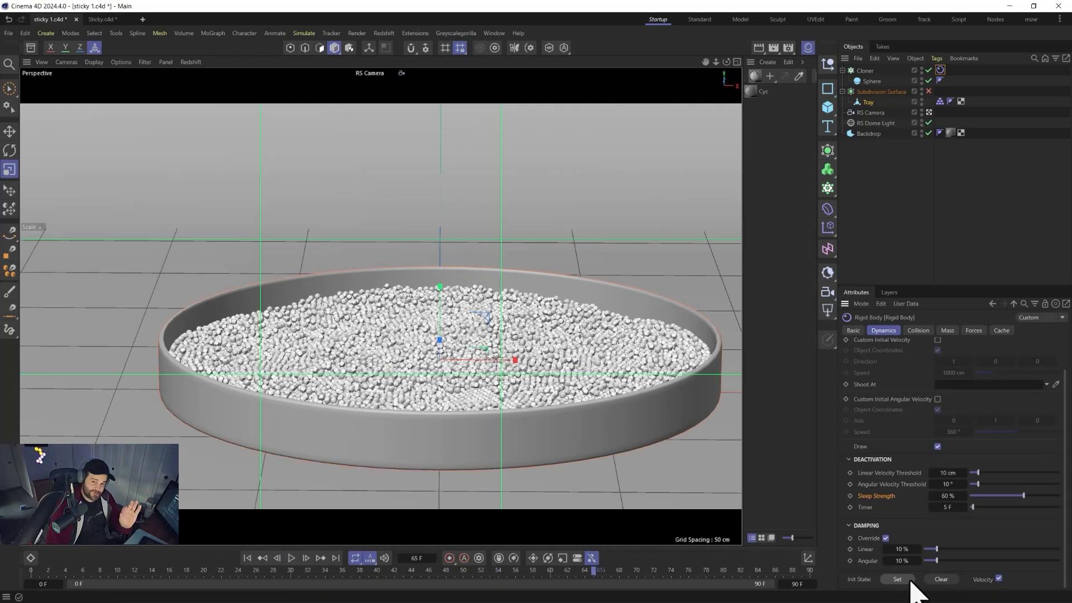
click(247, 558)
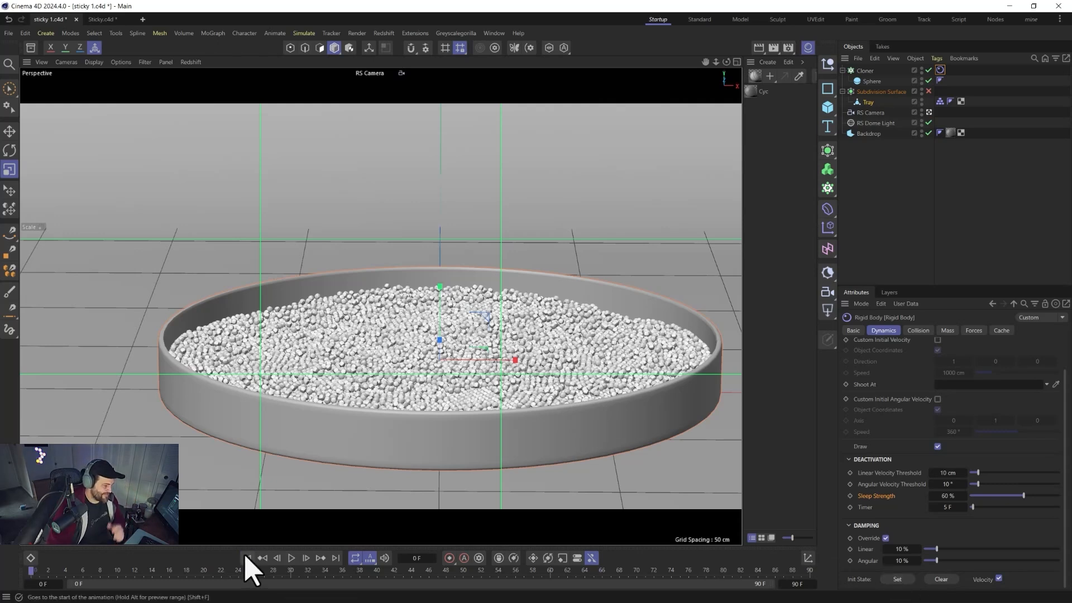
Add a Figure object and give it a Collider simulation tag.
click(828, 106)
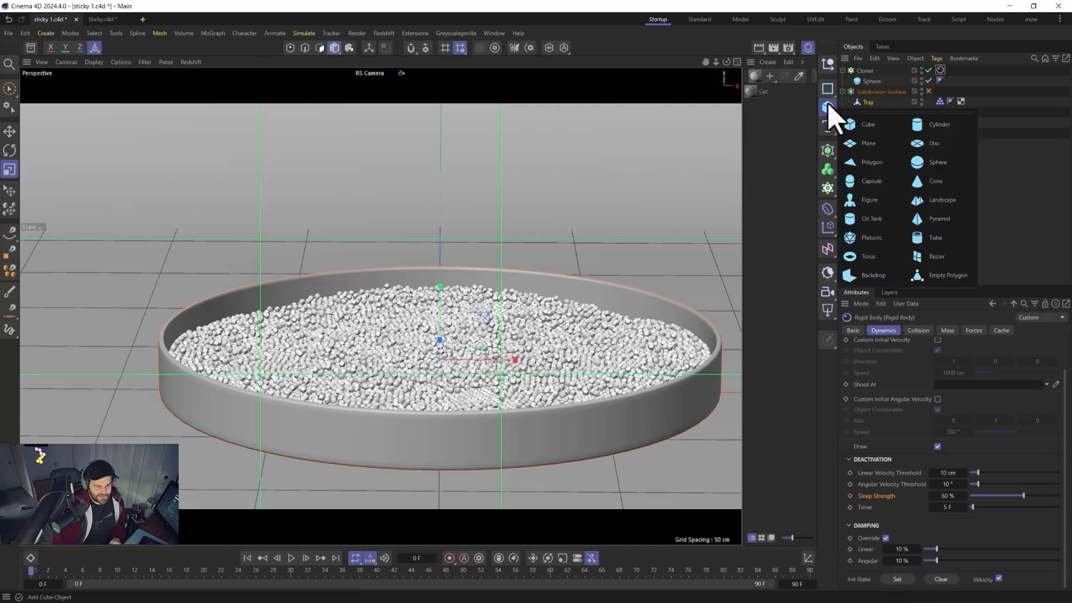
click(871, 202)
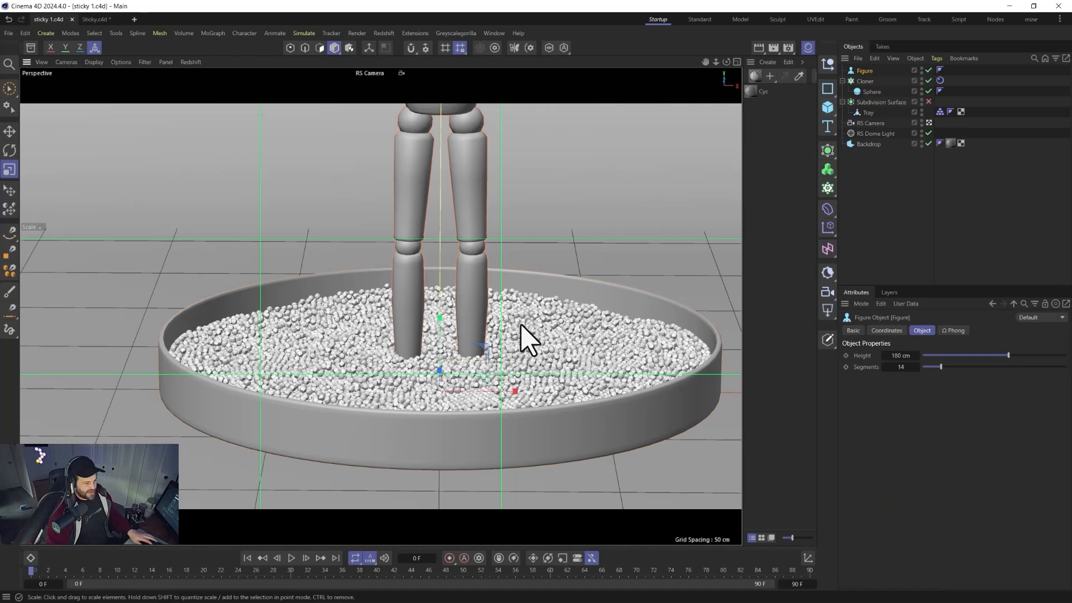
right_click(865, 71)
mouse_move(903, 229)
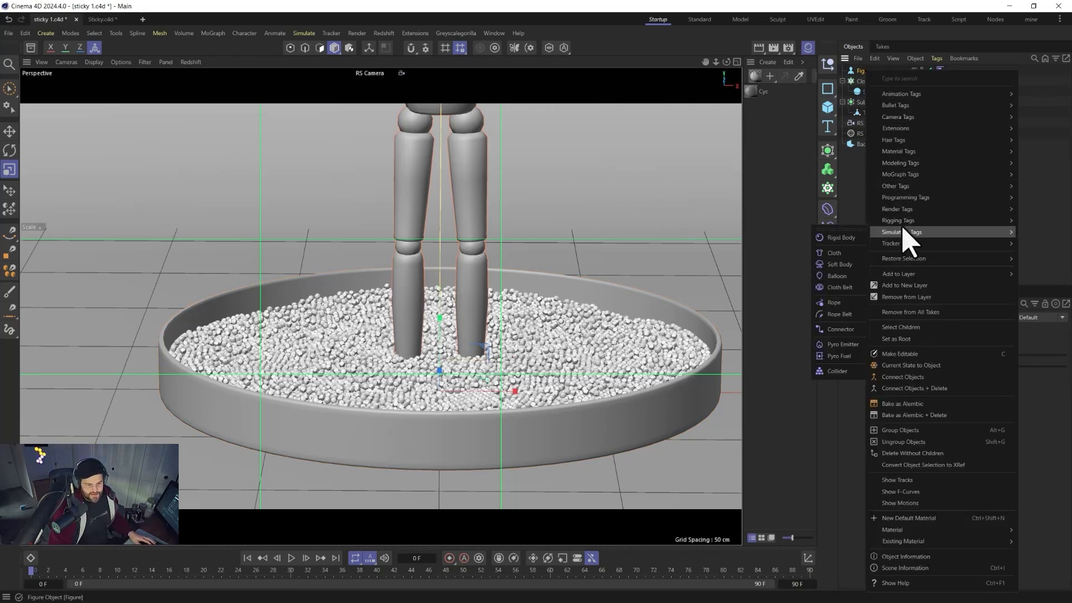
click(835, 370)
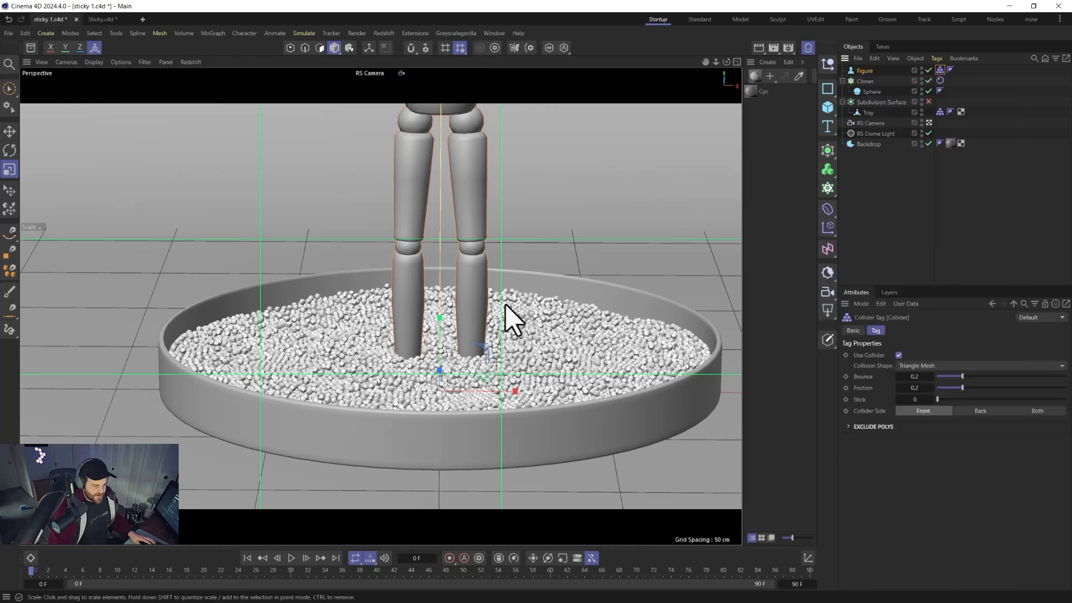
Move the Figure up so its feet sit on the pellets.
key(e)
drag(491, 352, 541, 283)
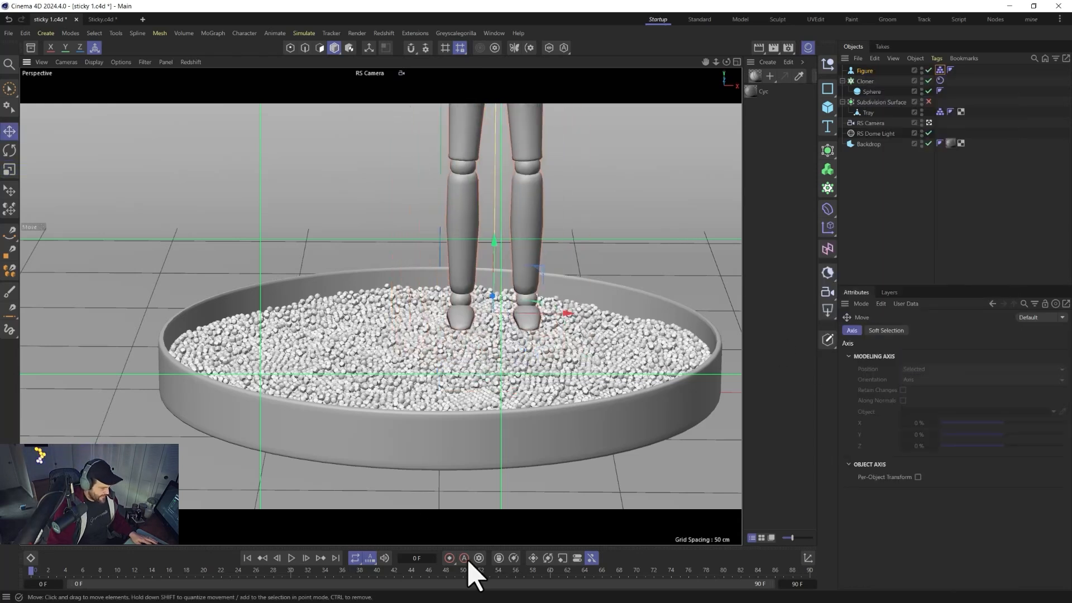
Extend the animation end to 480 frames.
text(480)
key(Return)
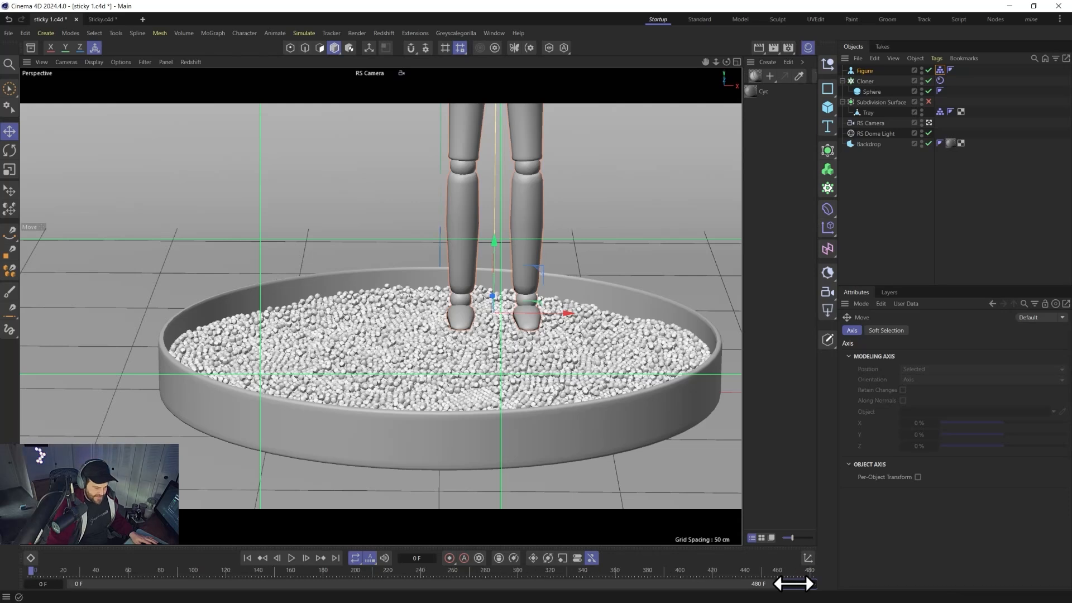
Drag the Figure through the pellets while the simulation plays, then rewind and delete the Figure.
click(291, 557)
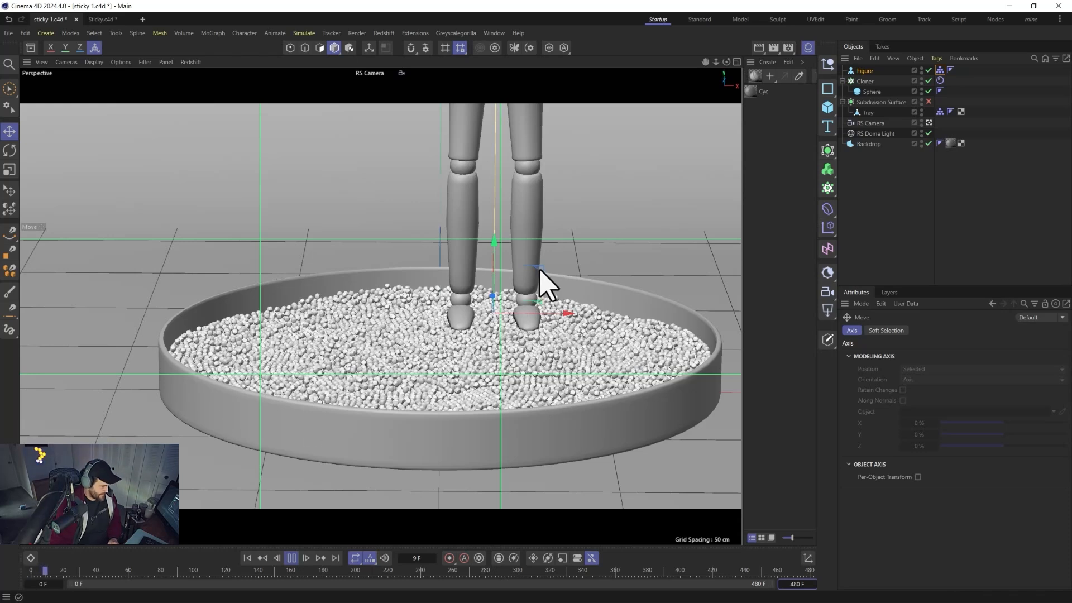
drag(530, 307, 445, 353)
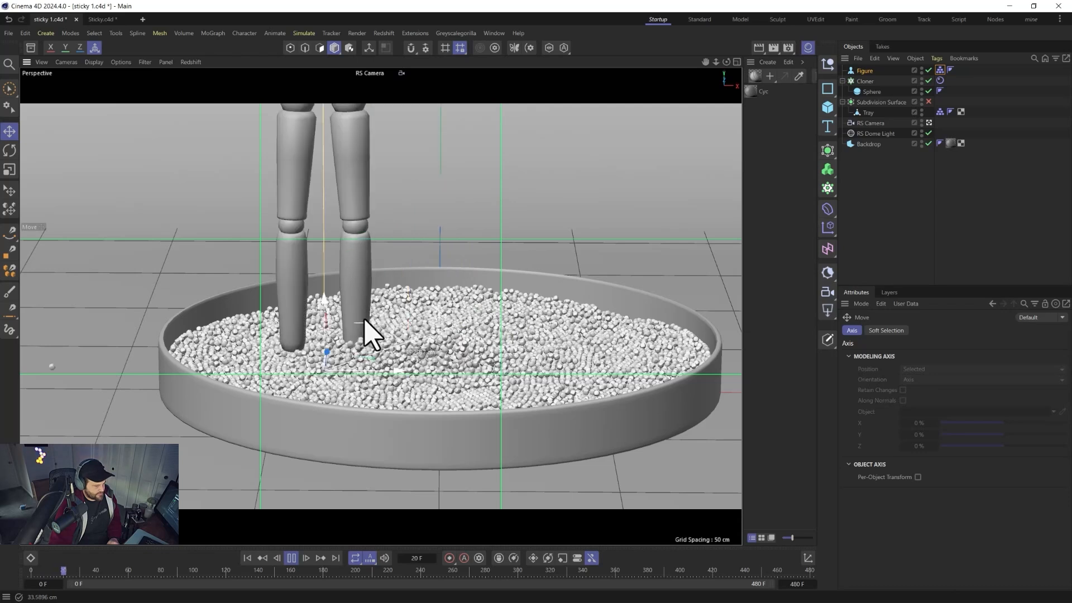
drag(436, 296, 455, 374)
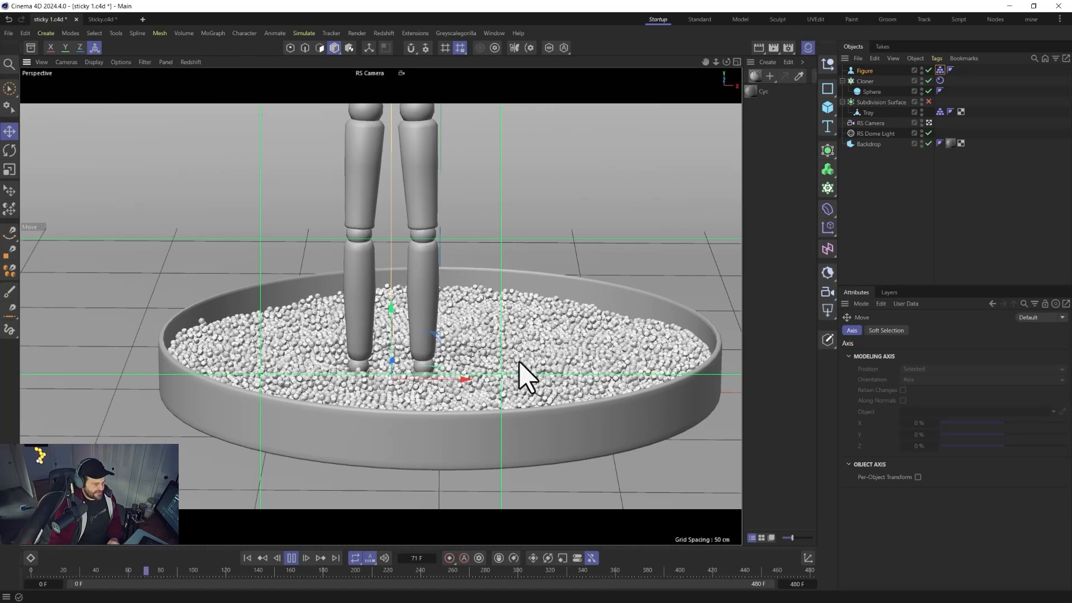
drag(437, 342, 452, 222)
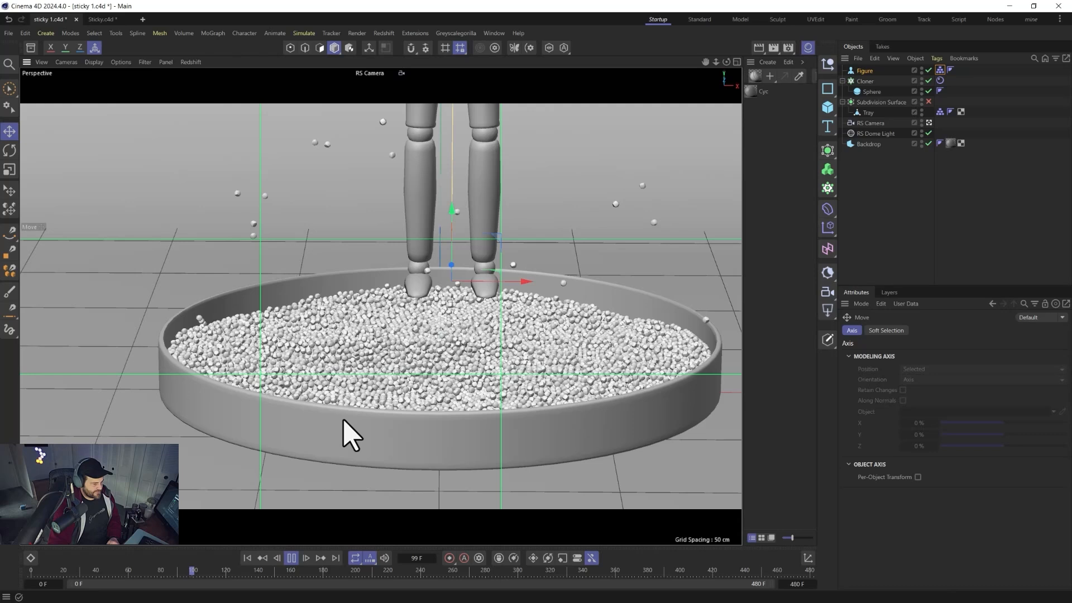
click(292, 558)
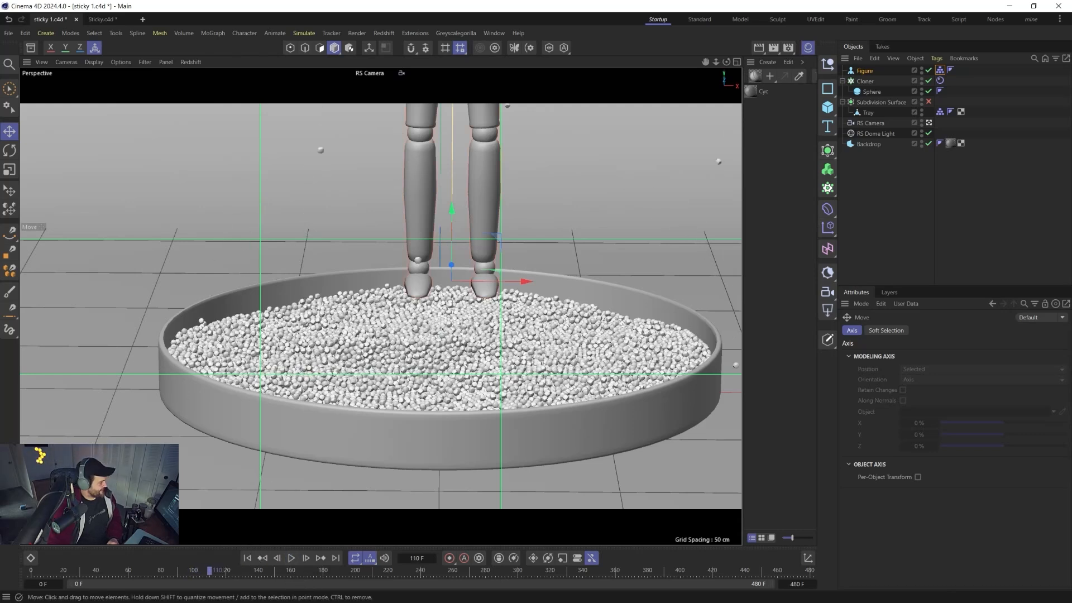
drag(491, 240, 678, 329)
click(291, 558)
click(291, 558)
click(247, 557)
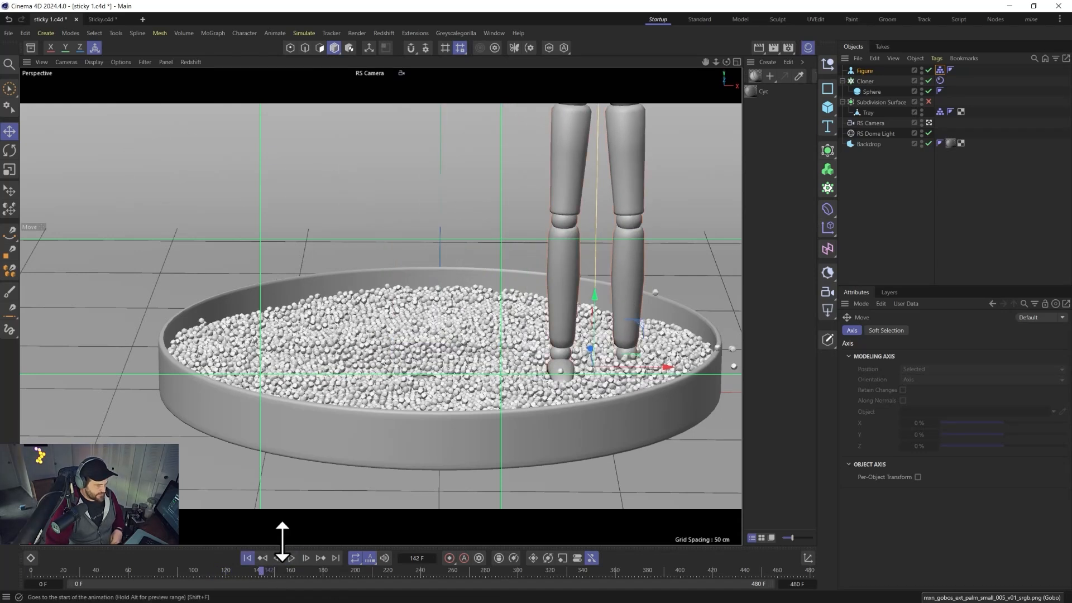
key(Delete)
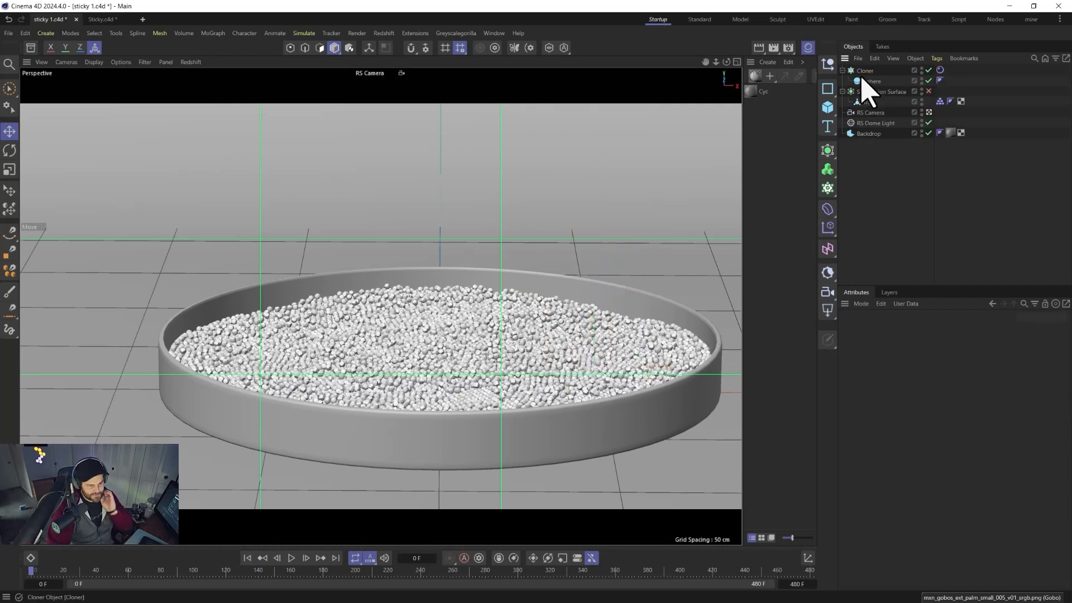
Add a Cube and set its X size to 5 cm and Y size to 10 cm.
click(825, 110)
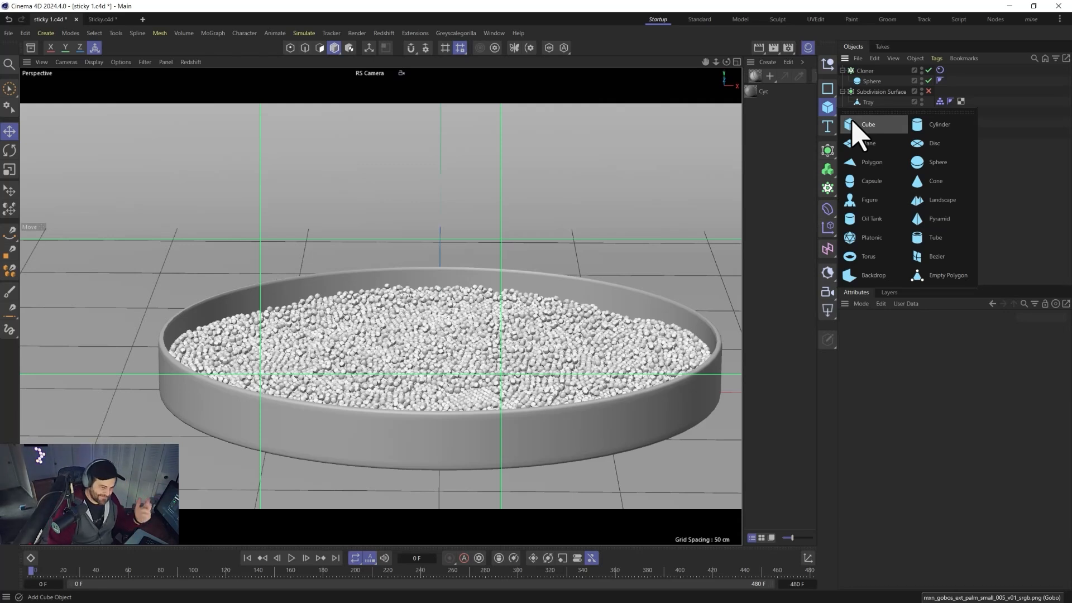
click(853, 121)
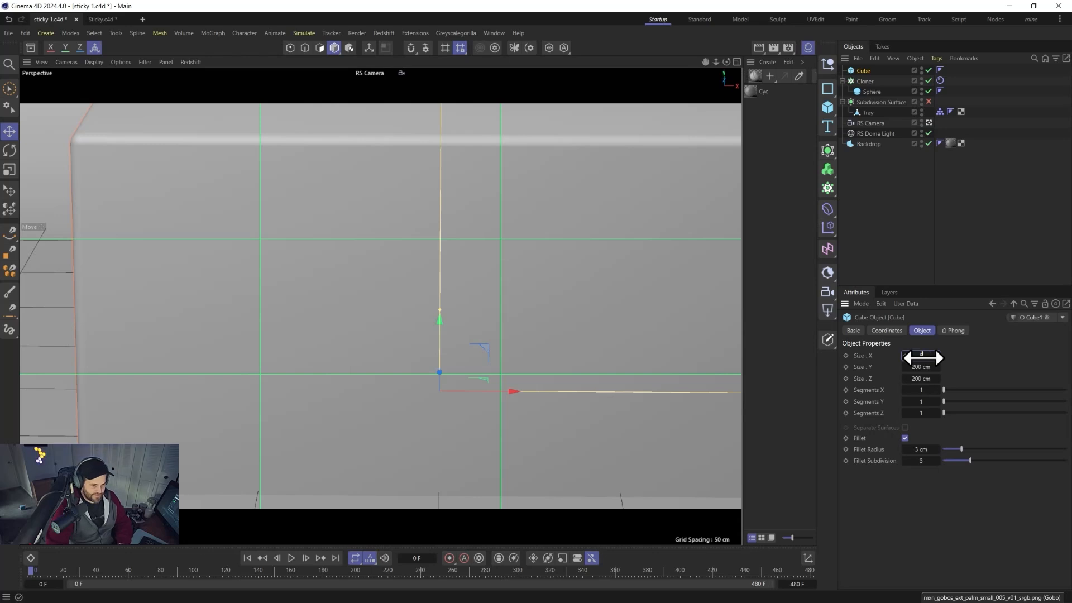
key(Tab)
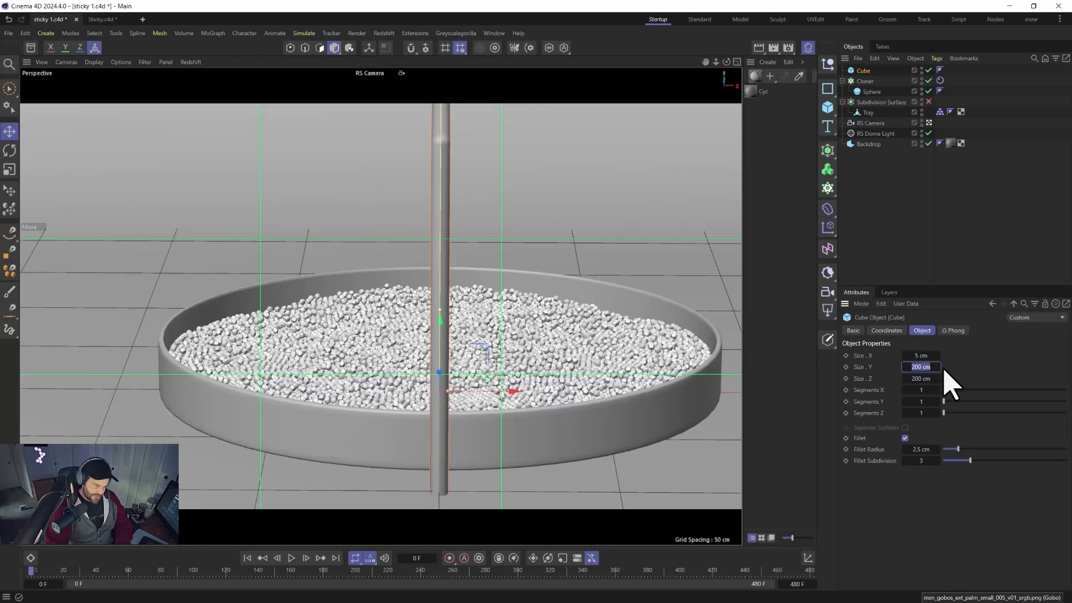
text(10)
key(Return)
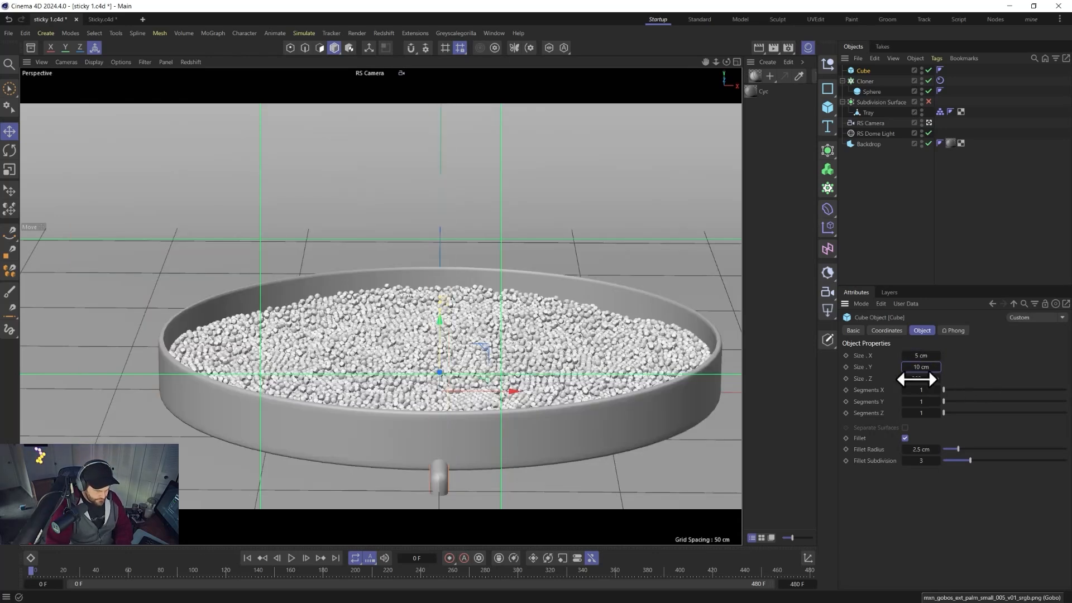
Raise the cube and set its Z size to 167 cm and its fillet radius to 0.5 cm.
drag(438, 324, 440, 287)
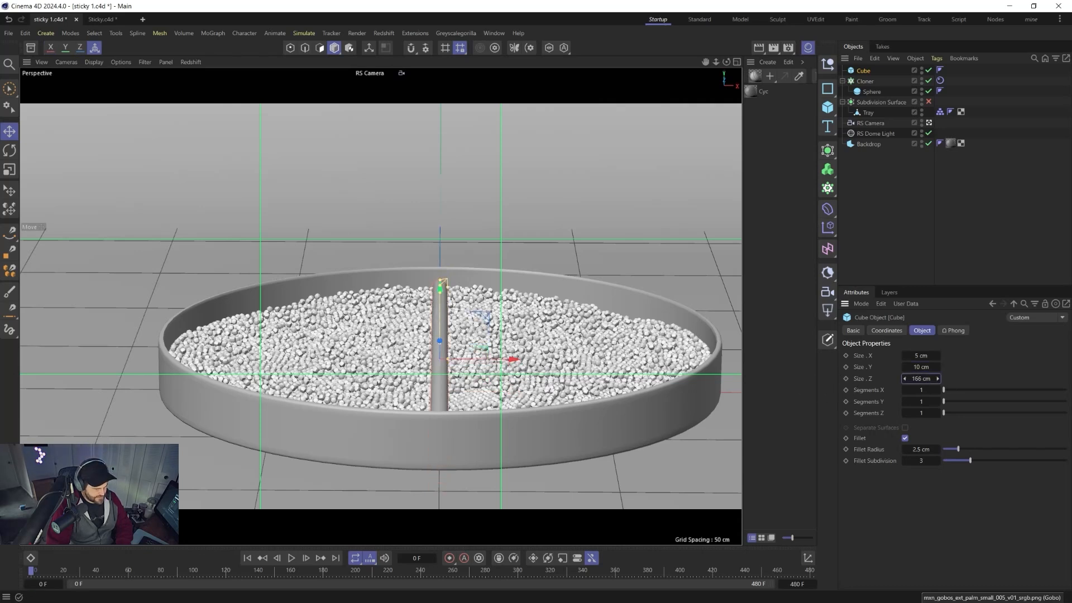
drag(921, 378, 918, 378)
middle_click(565, 365)
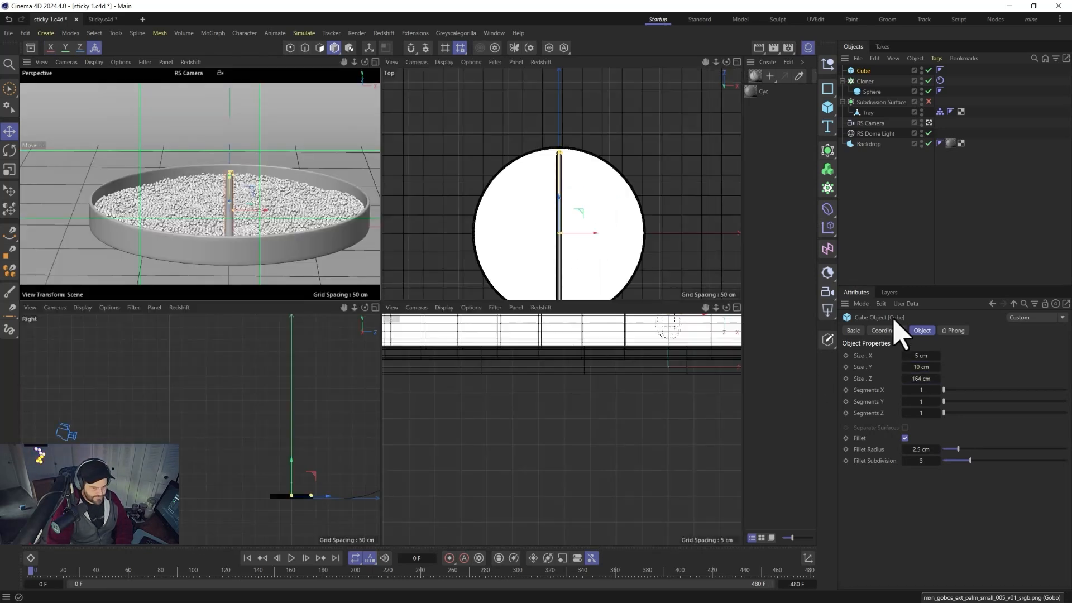
click(938, 378)
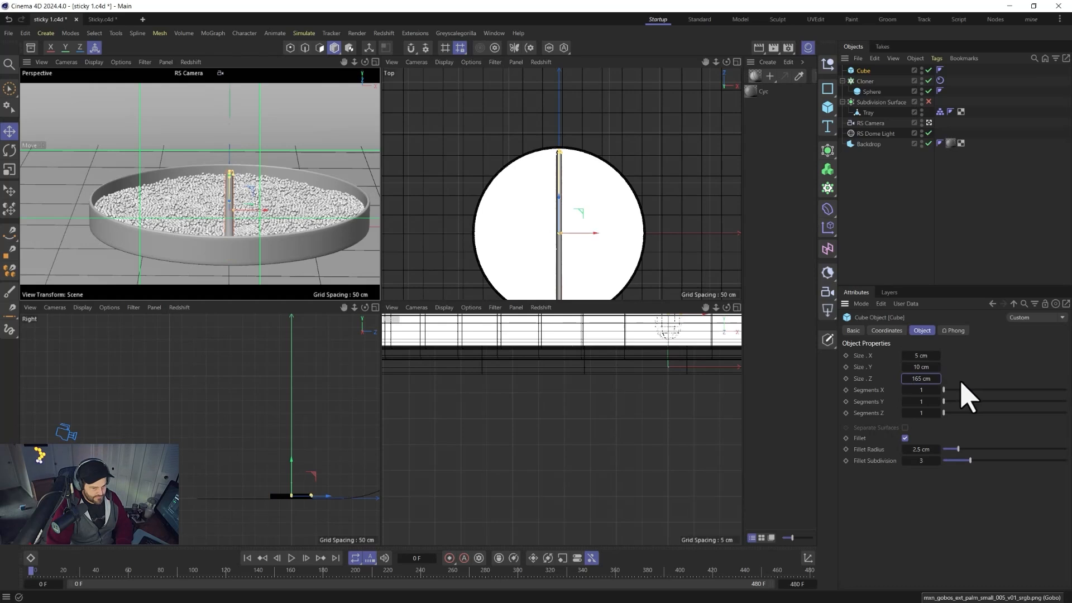
click(938, 378)
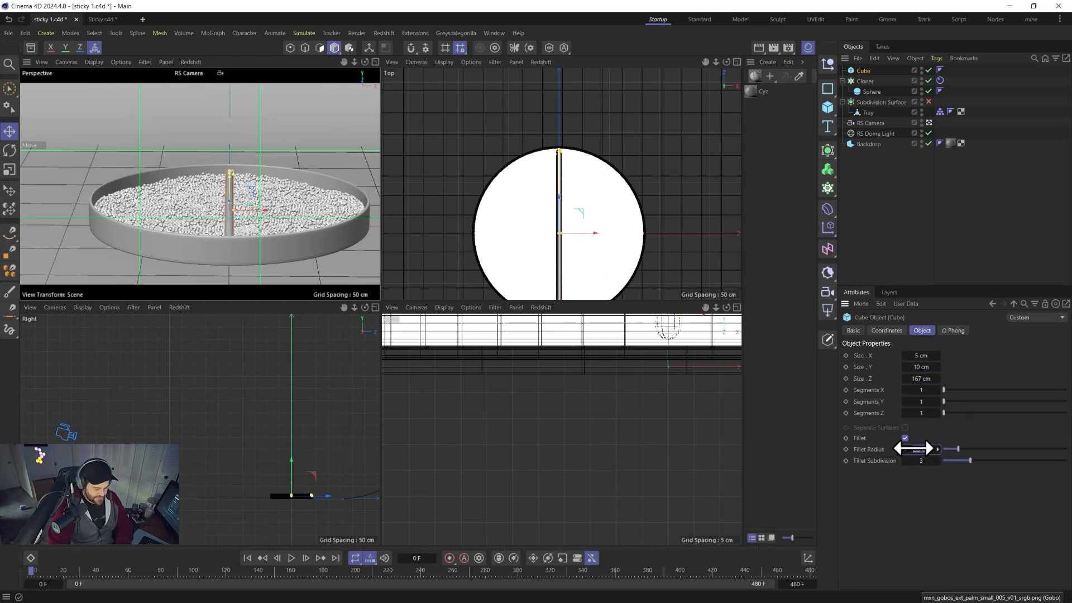
drag(913, 448, 910, 447)
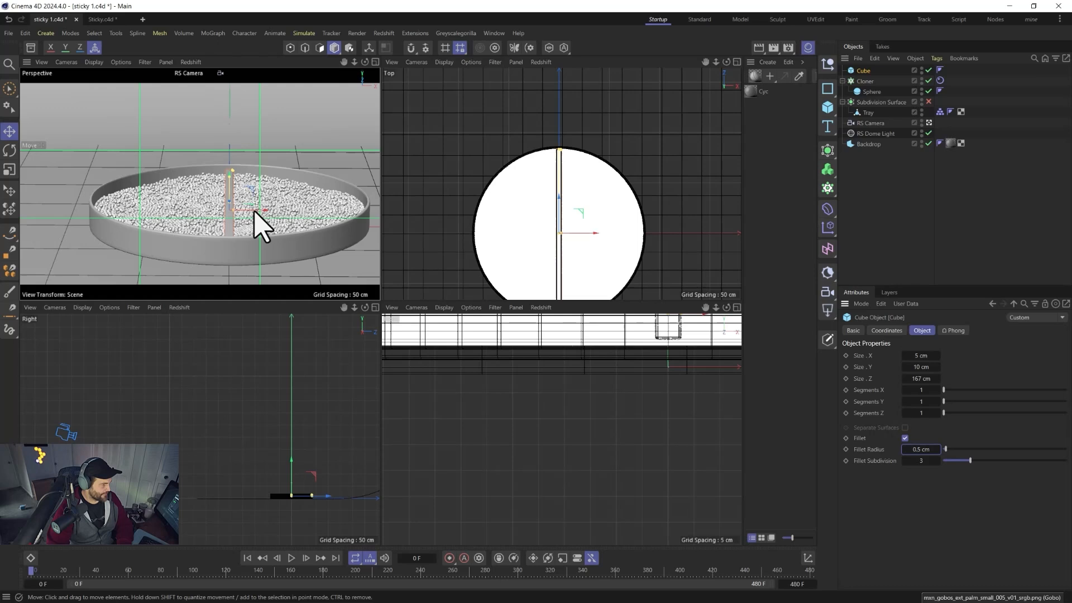
middle_click(254, 168)
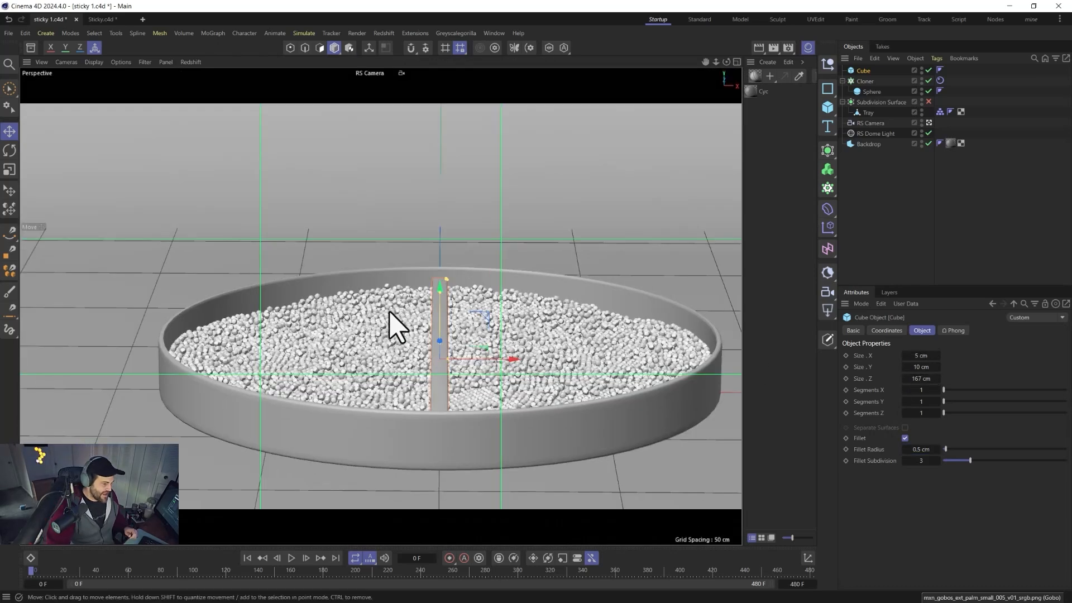
Duplicate the bar and move the copy alongside the original, offset along its length.
click(549, 48)
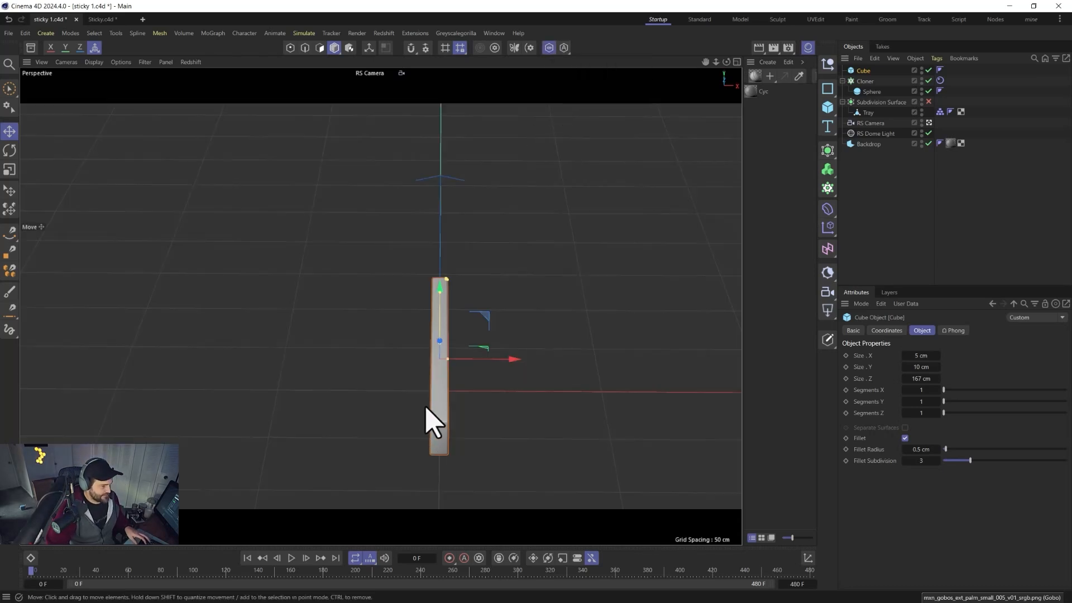
alt+drag(426, 414, 376, 295)
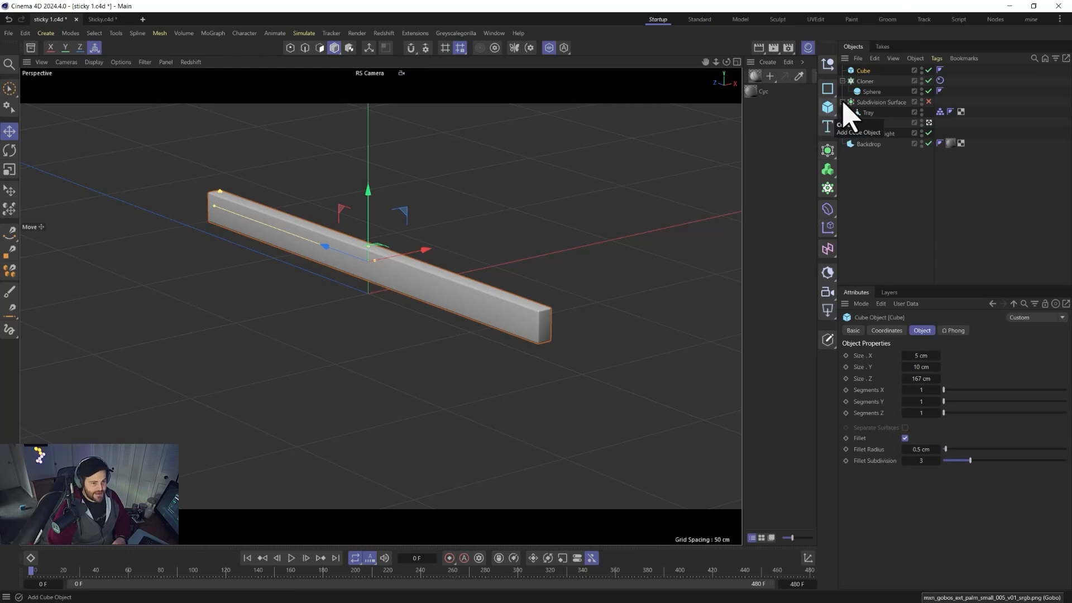
ctrl+drag(867, 72, 862, 65)
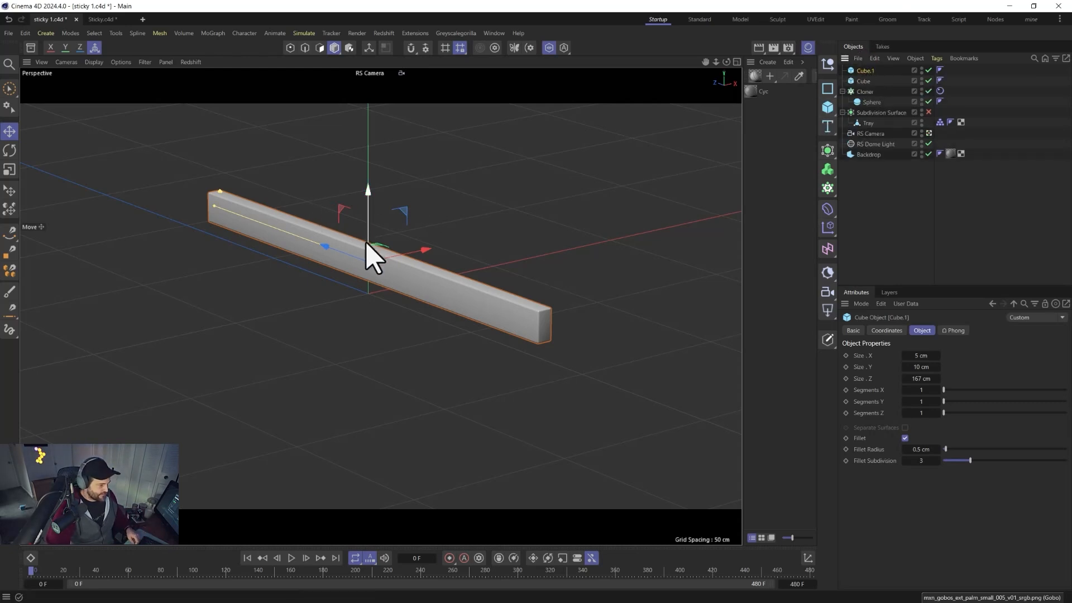
drag(345, 252, 229, 204)
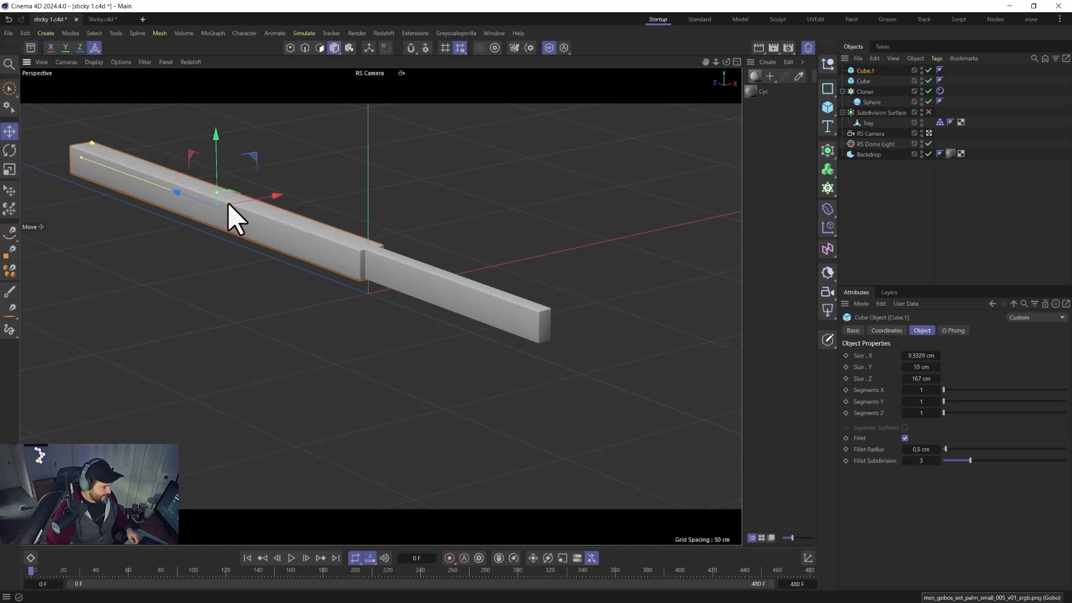
drag(215, 157, 202, 184)
key(r)
alt+drag(310, 300, 378, 296)
key(e)
drag(194, 282, 188, 281)
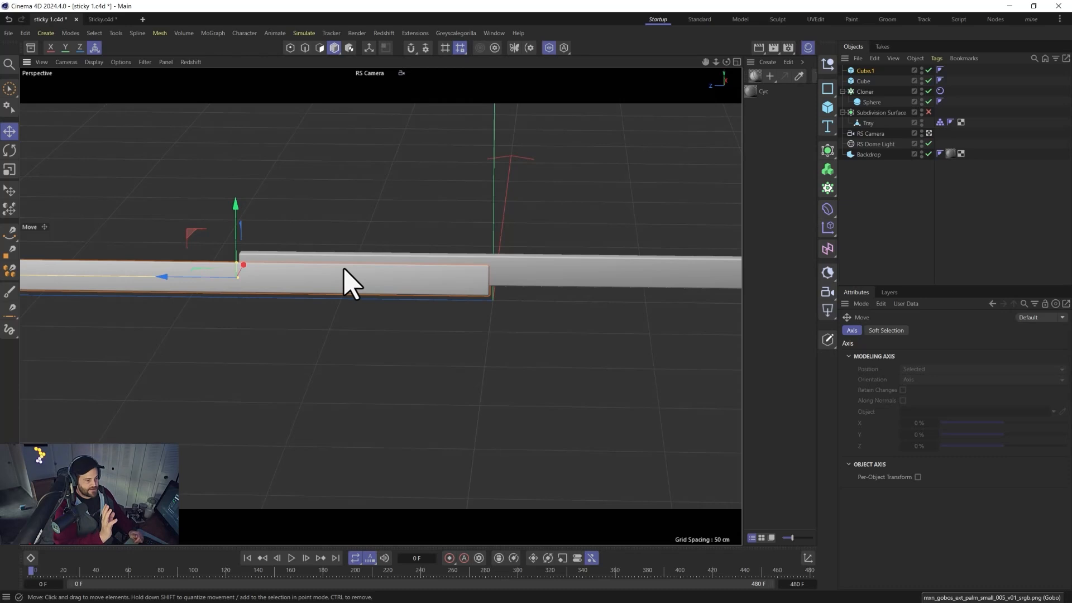
drag(236, 222, 236, 226)
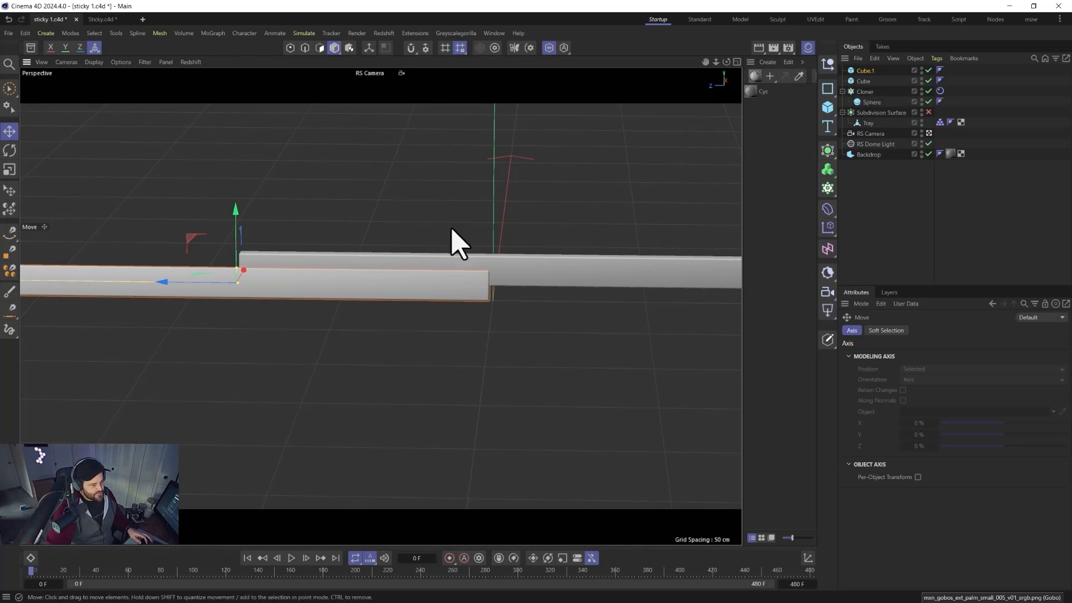
Duplicate a bar again into a 6 cm long block placed at the joint of the two bars.
click(862, 82)
ctrl+drag(863, 82, 861, 76)
drag(240, 266, 482, 274)
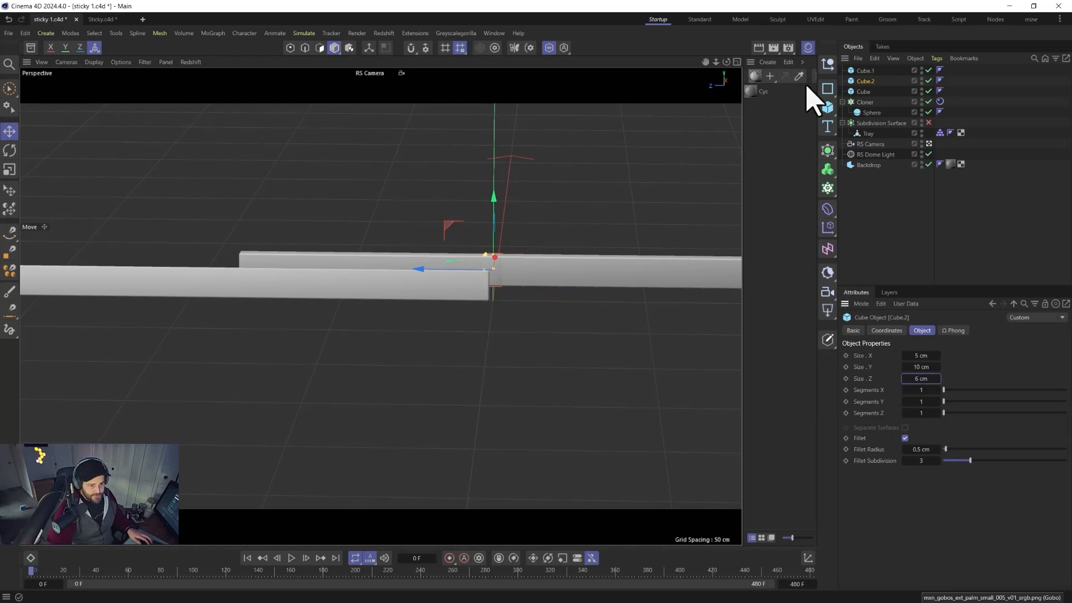
drag(868, 68, 865, 65)
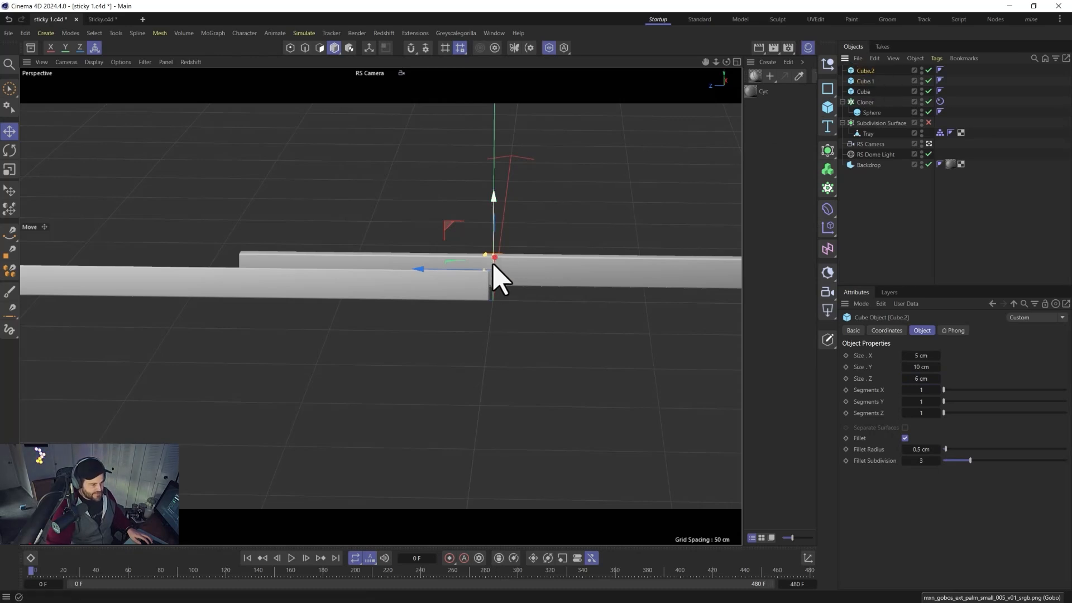
Put the block under a Linear Cloner with a step offset of 0 cm in Y and -10 cm in Z.
scroll(499, 272, up, 2)
alt+middle_drag(556, 277, 376, 239)
scroll(376, 239, up, 5)
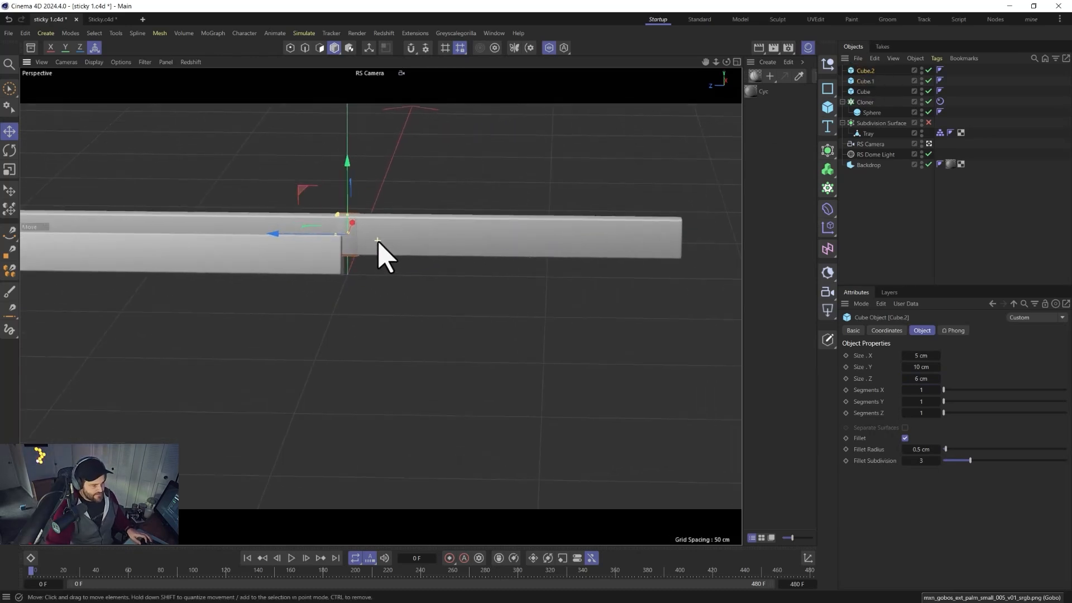
alt+click(828, 188)
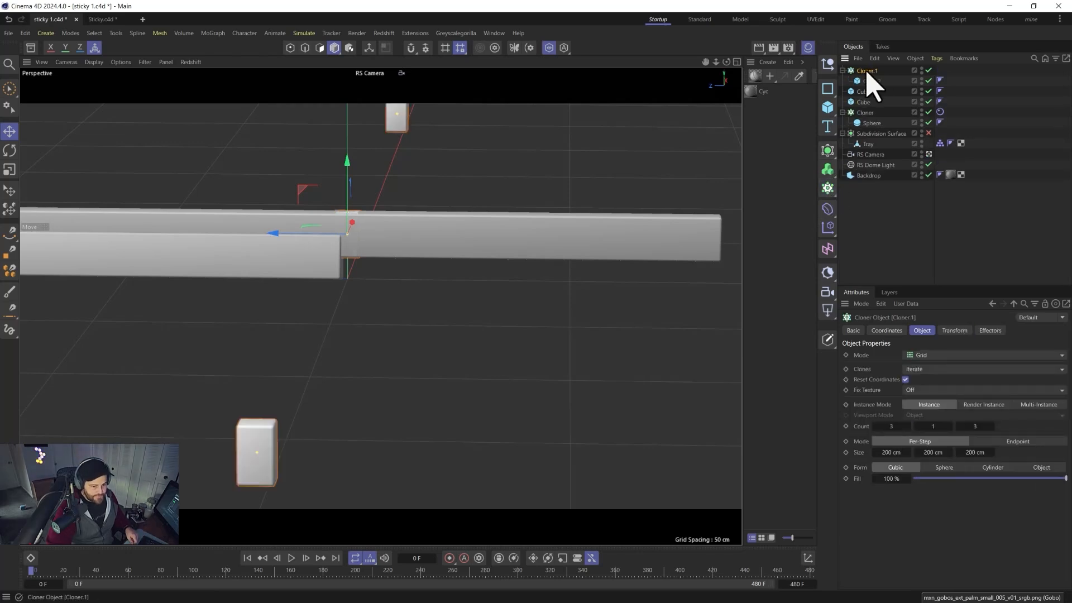
click(921, 356)
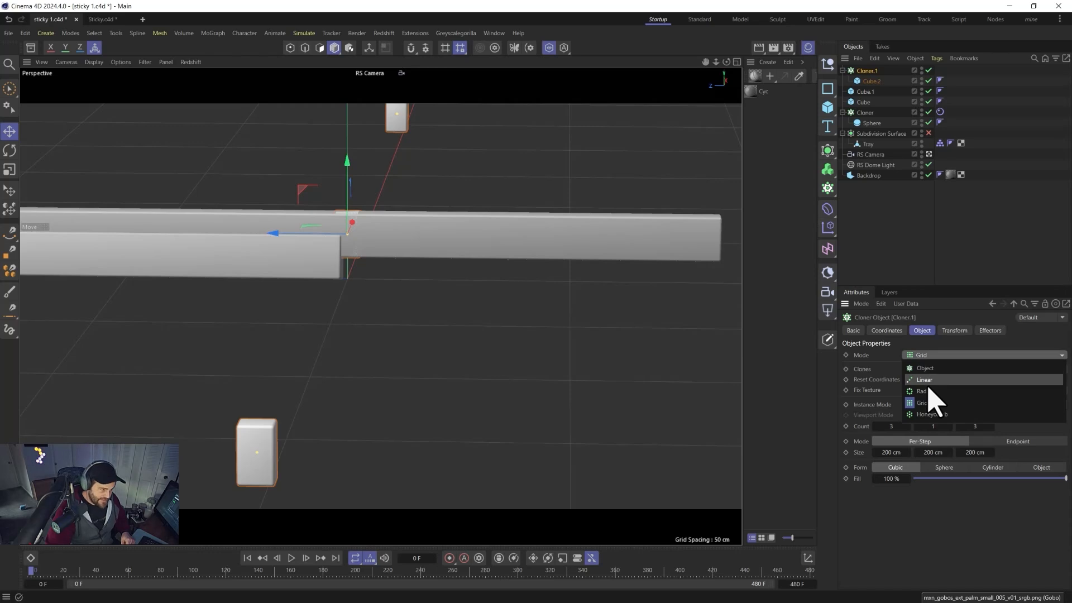
click(927, 381)
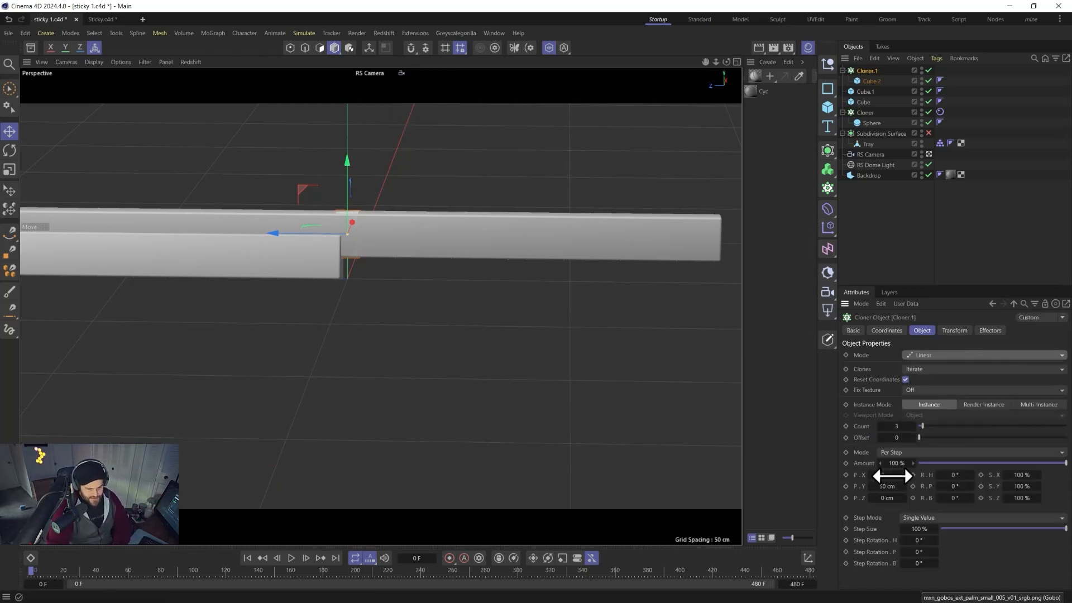
click(886, 485)
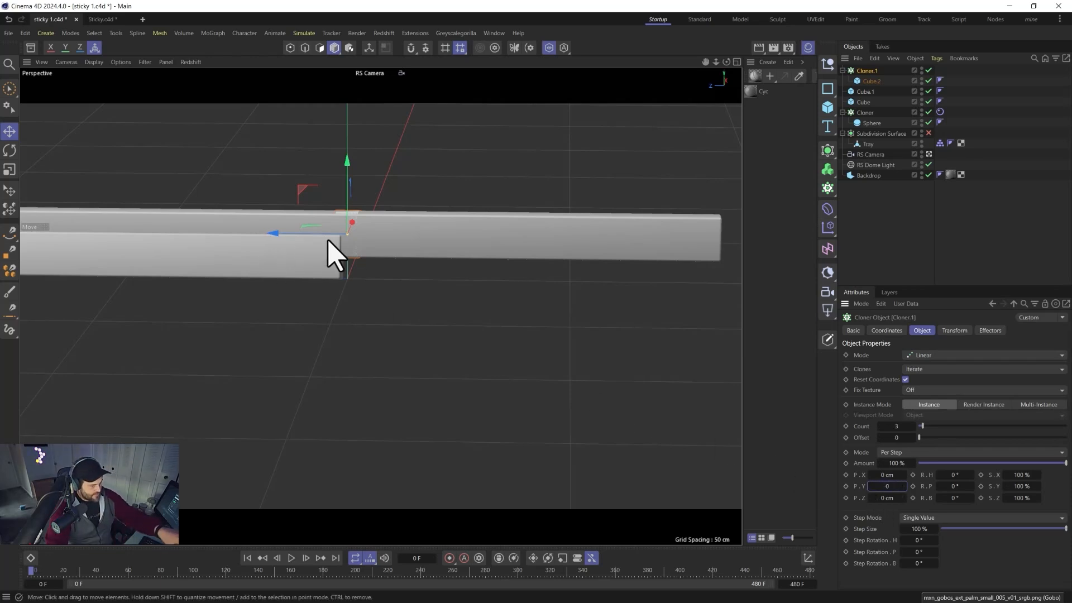
mouse_move(894, 497)
mouse_down()
mouse_move(880, 497)
mouse_move(891, 497)
mouse_up()
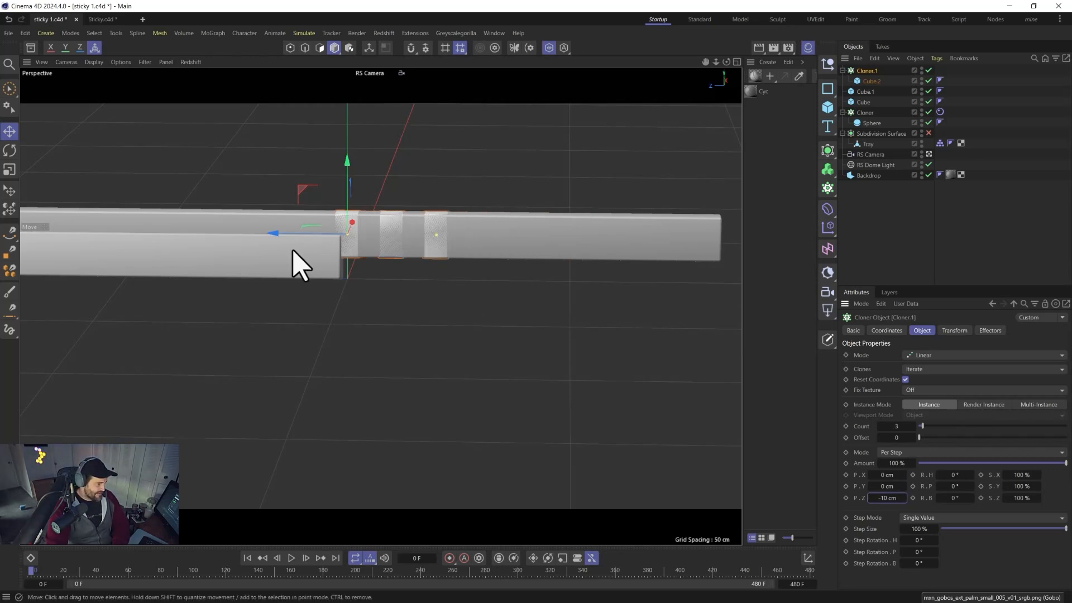
Set the clone count to 8 and lower the cloner so the blocks line up beneath the bar.
drag(287, 232, 311, 239)
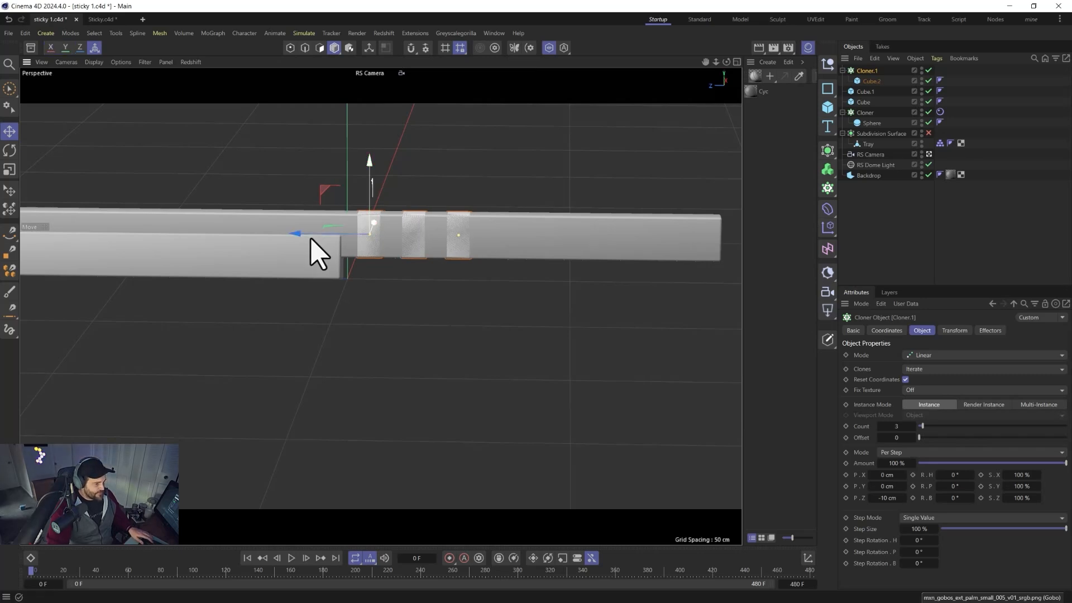
click(913, 426)
click(913, 426)
click(913, 426)
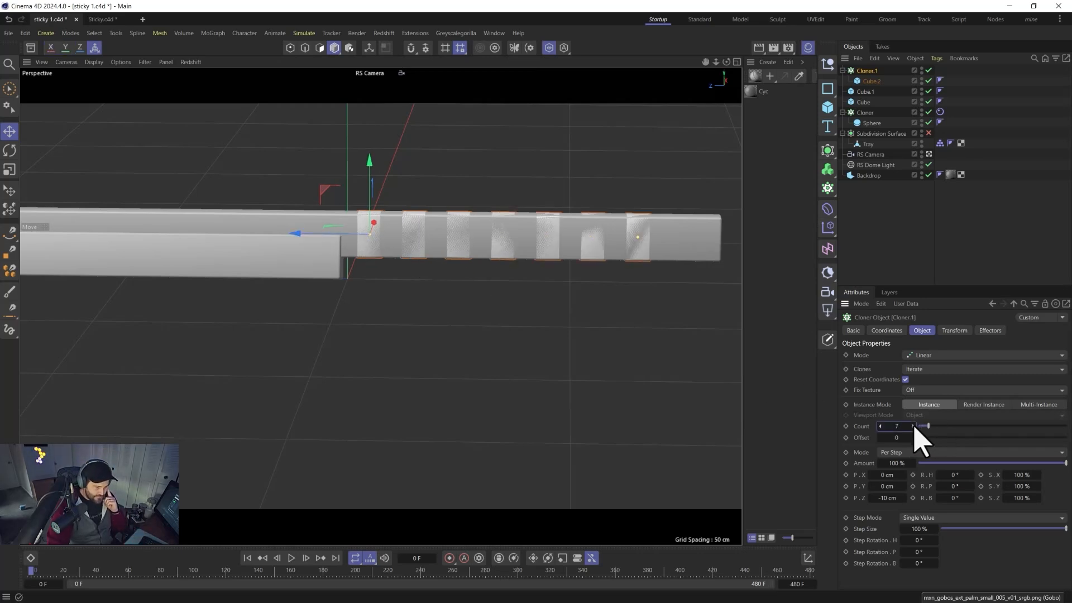
click(913, 426)
drag(323, 237, 339, 258)
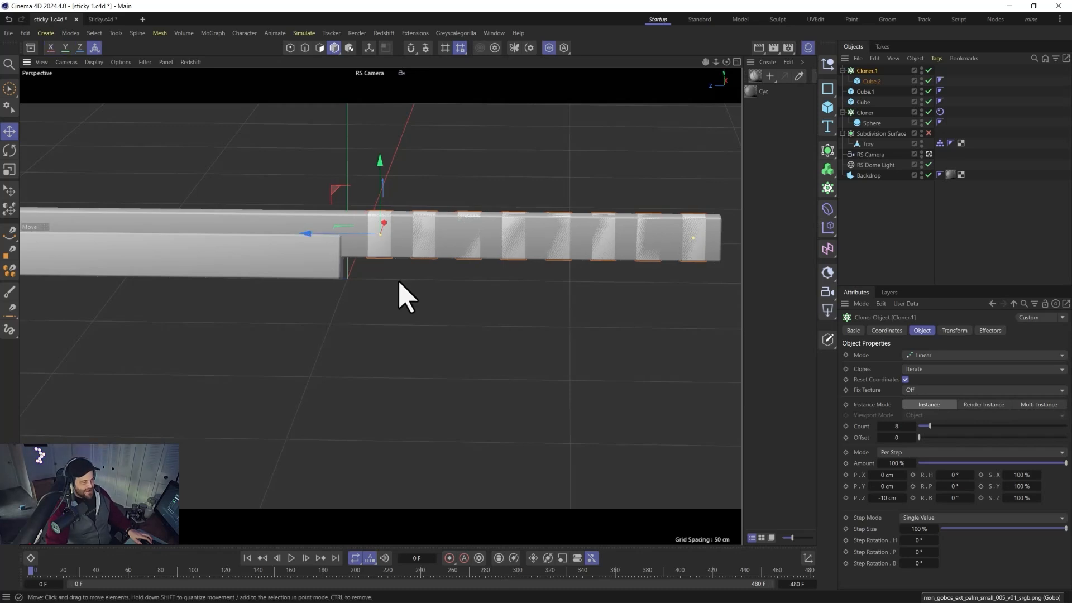
mouse_move(383, 187)
mouse_down()
mouse_move(388, 201)
mouse_move(380, 192)
mouse_up()
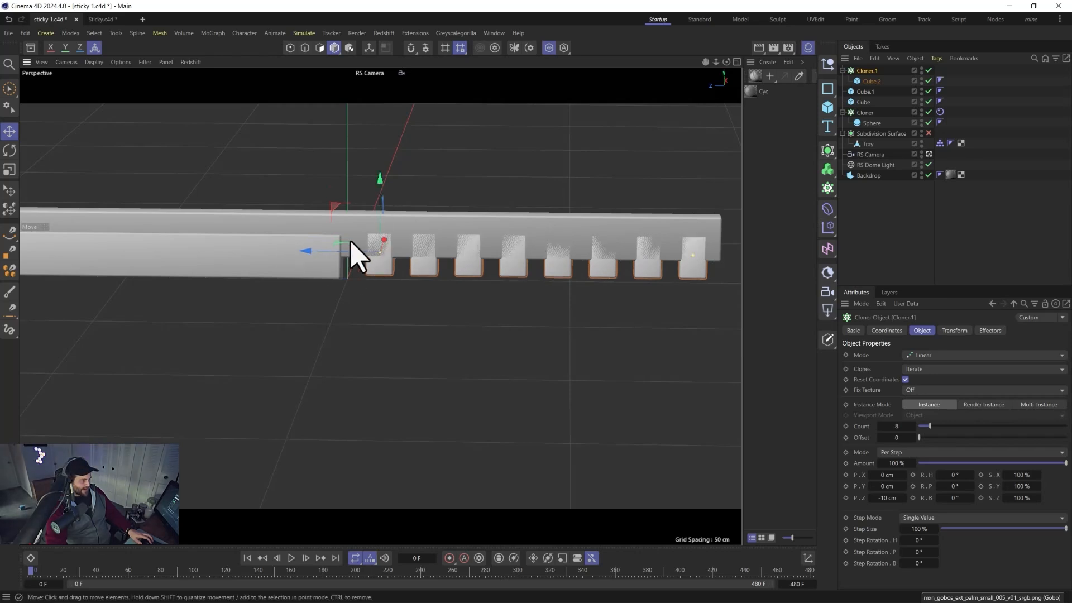
Set the cloned block's X size to 15 cm.
click(868, 81)
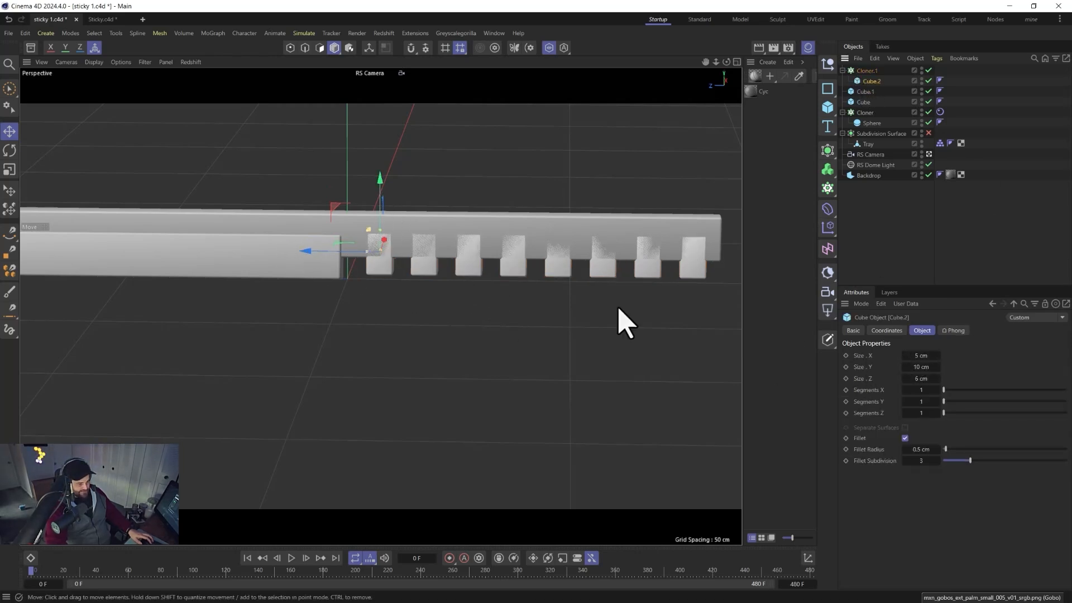
drag(905, 355, 904, 348)
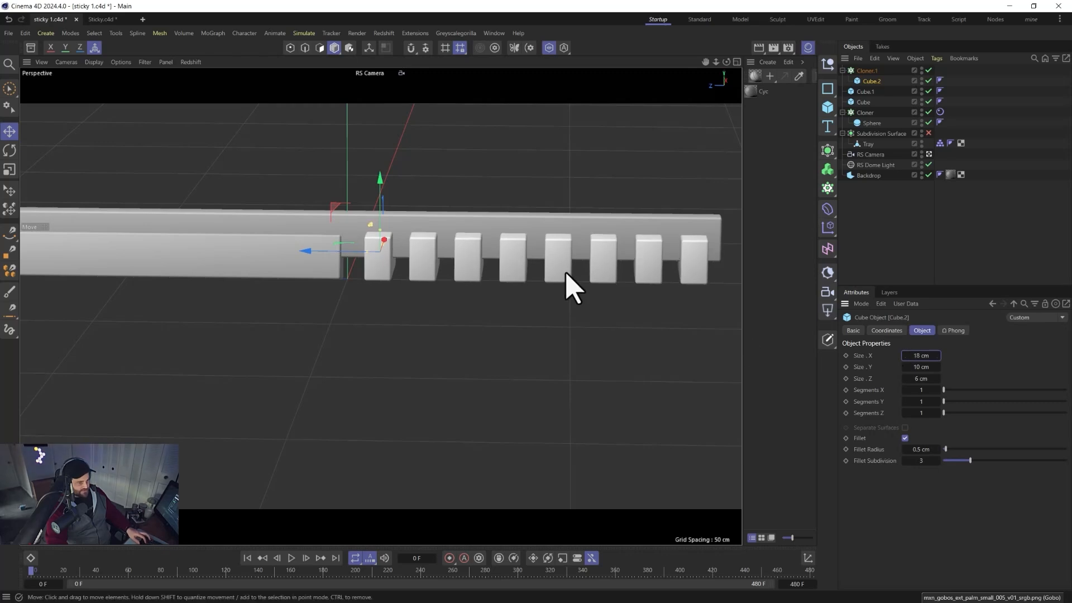
mouse_move(581, 267)
alt+mouse_down()
mouse_move(606, 290)
mouse_move(719, 292)
mouse_move(737, 267)
mouse_move(567, 253)
alt+mouse_up()
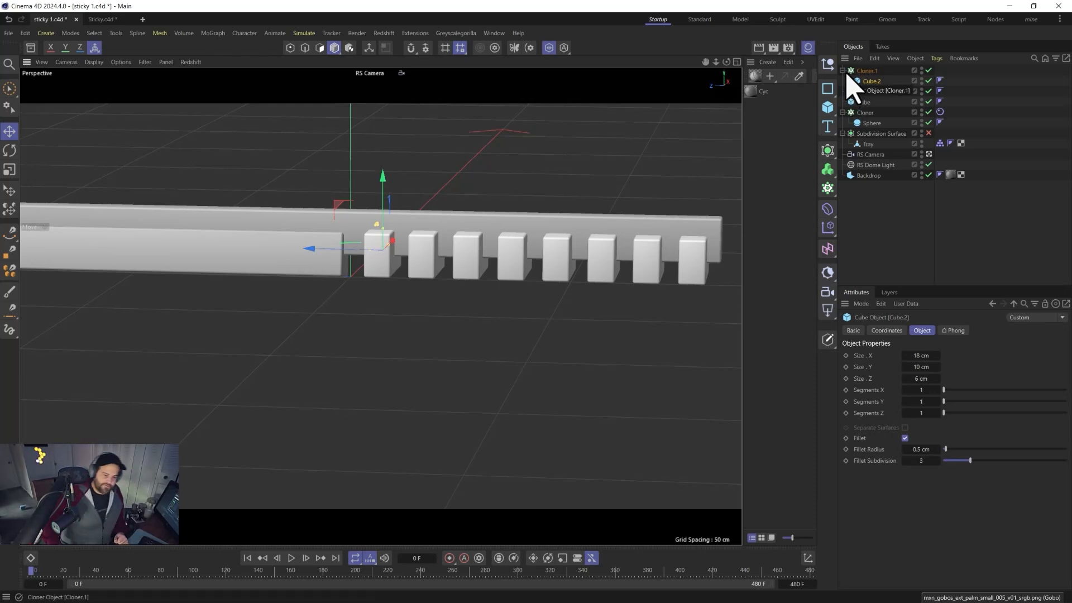
Select all three cubes and set their X, Y and Z segments to 50.
shift+click(863, 102)
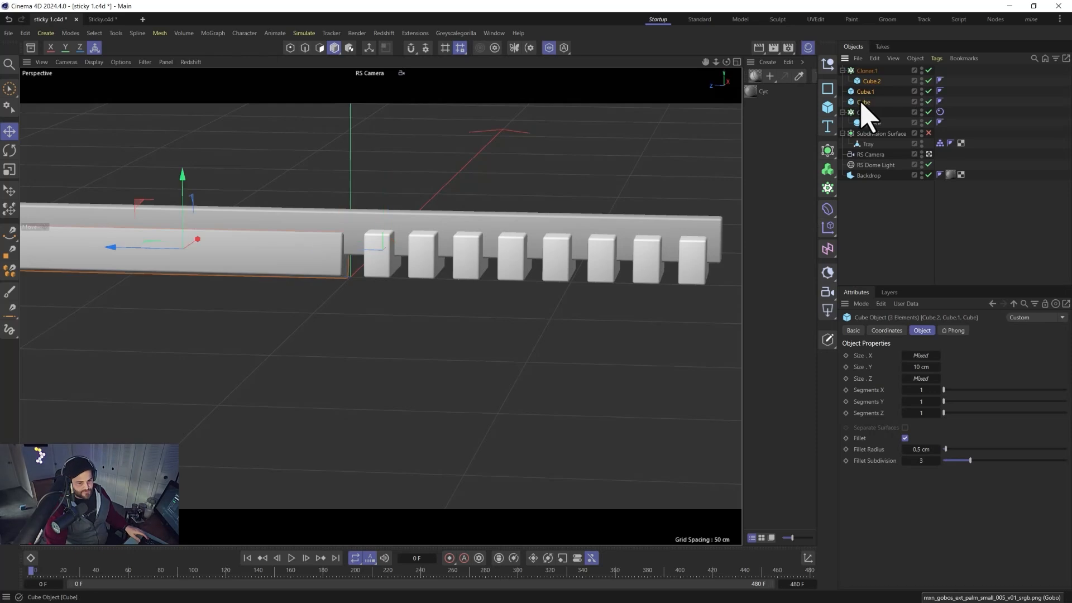
text(50)
key(Tab)
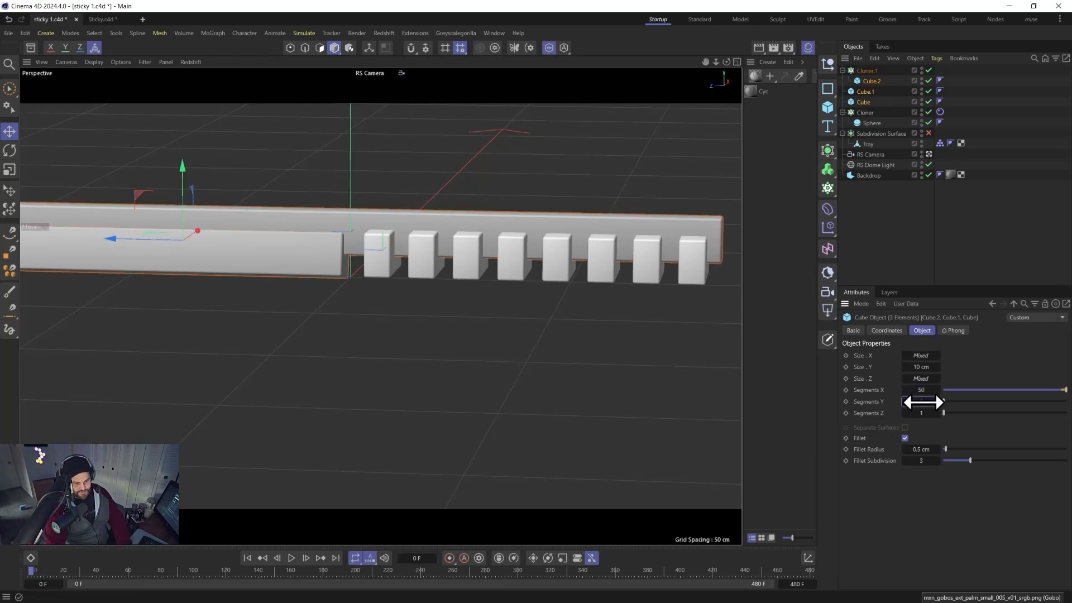
text(50)
key(Tab)
text(50)
key(Return)
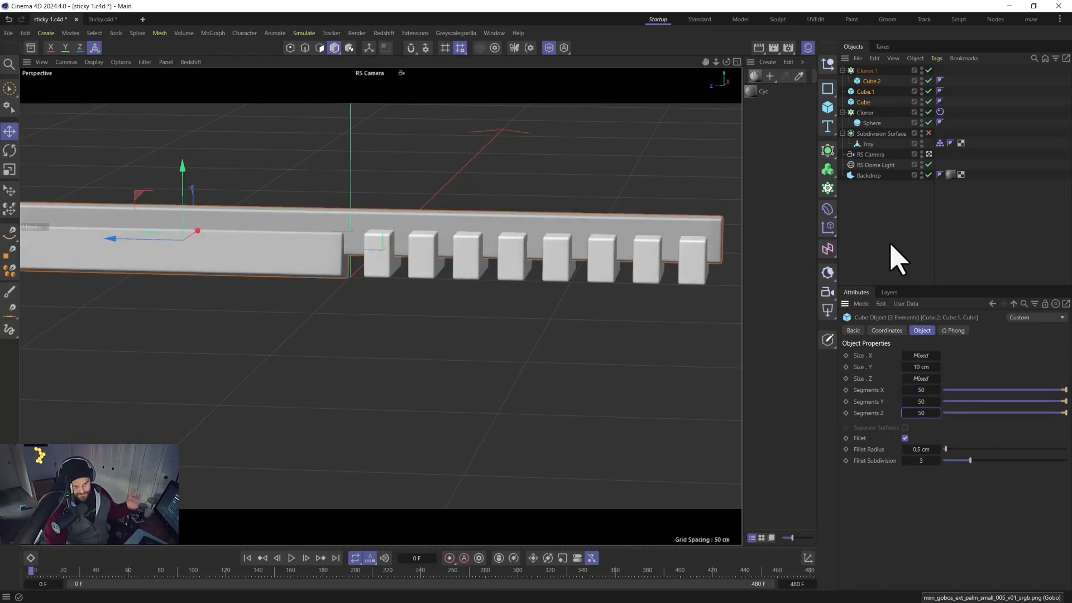
Add a Volume Builder and place both bars and the cloner inside it.
click(827, 172)
drag(860, 81, 879, 77)
click(876, 72)
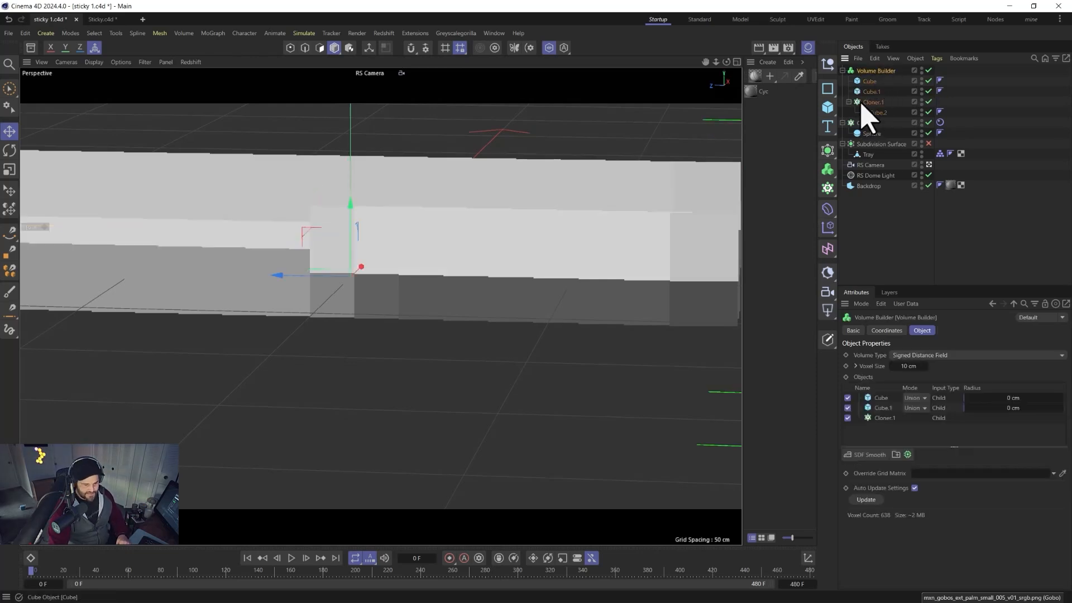
Set both bars to Subtract mode in the Volume Builder and set its voxel size to 1 cm.
click(915, 397)
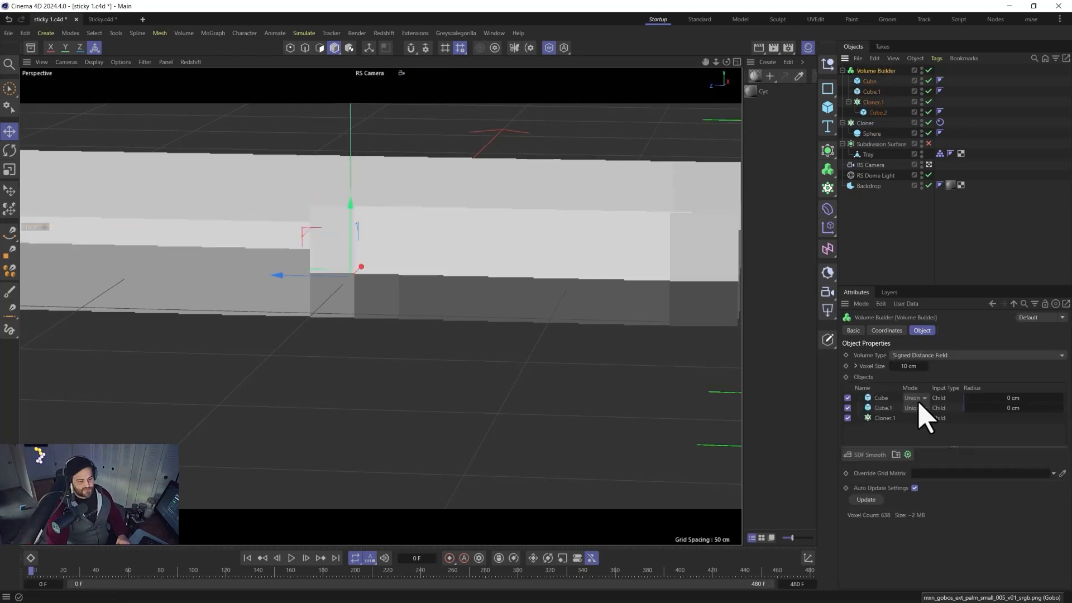
click(918, 421)
click(915, 407)
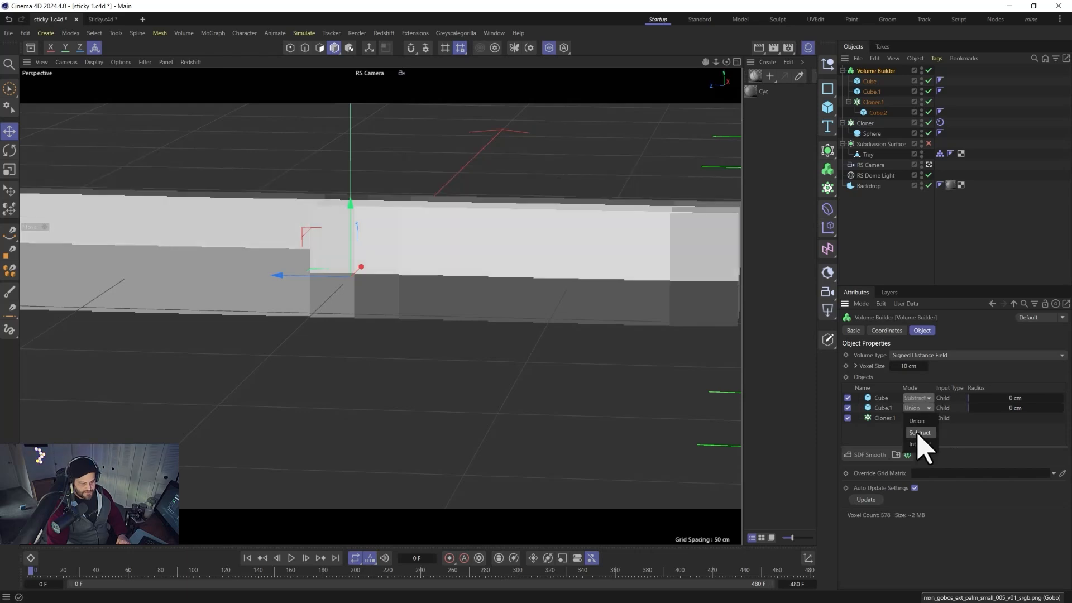
click(918, 434)
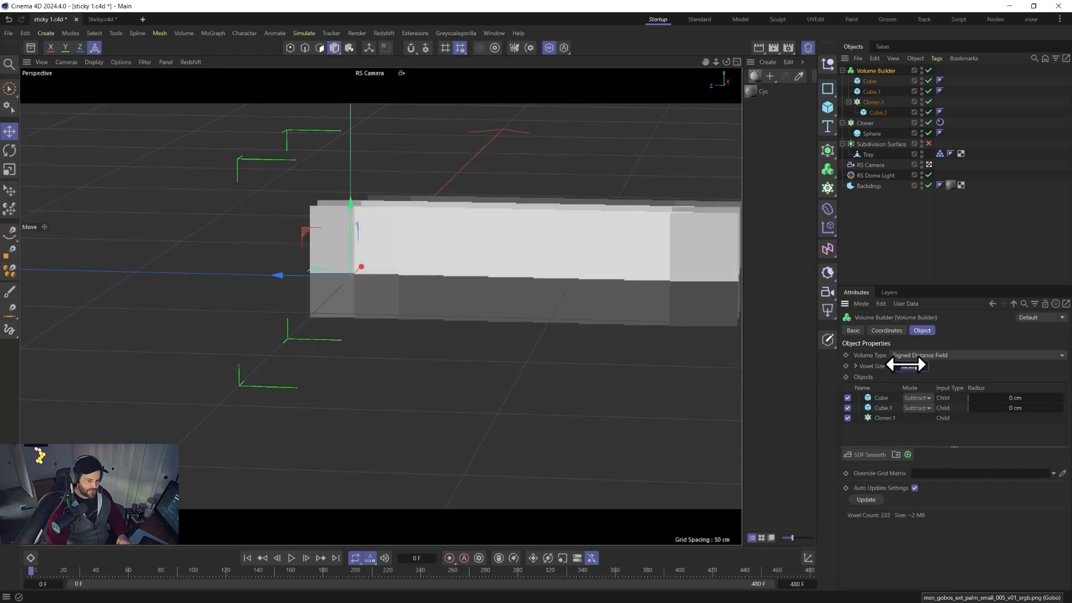
text(1)
key(Return)
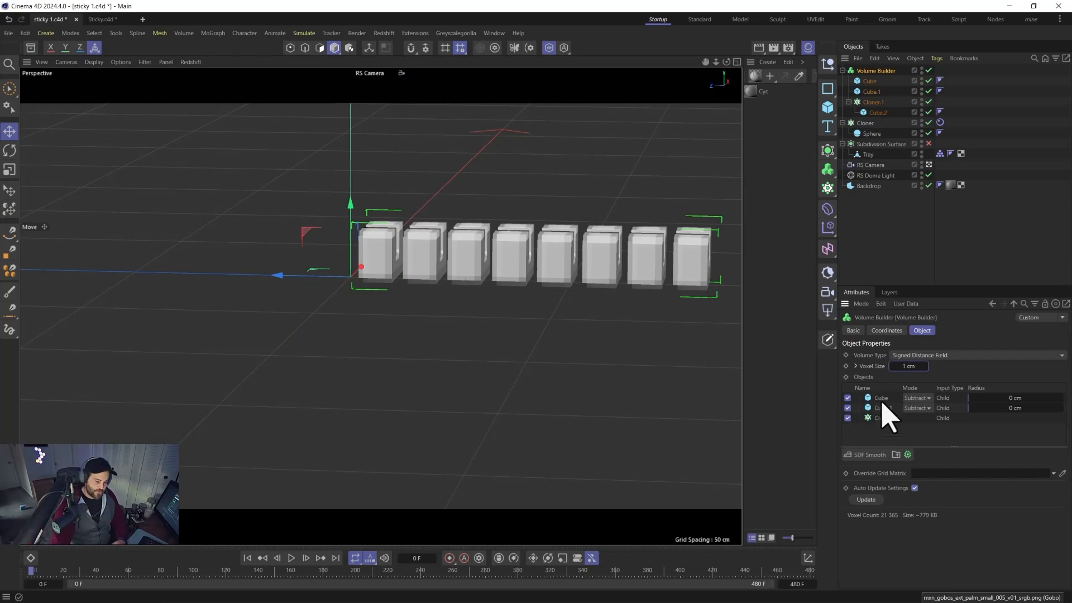
Move the main bar to the bottom of the builder's object list and set the cloner to Subtract.
drag(882, 425, 880, 419)
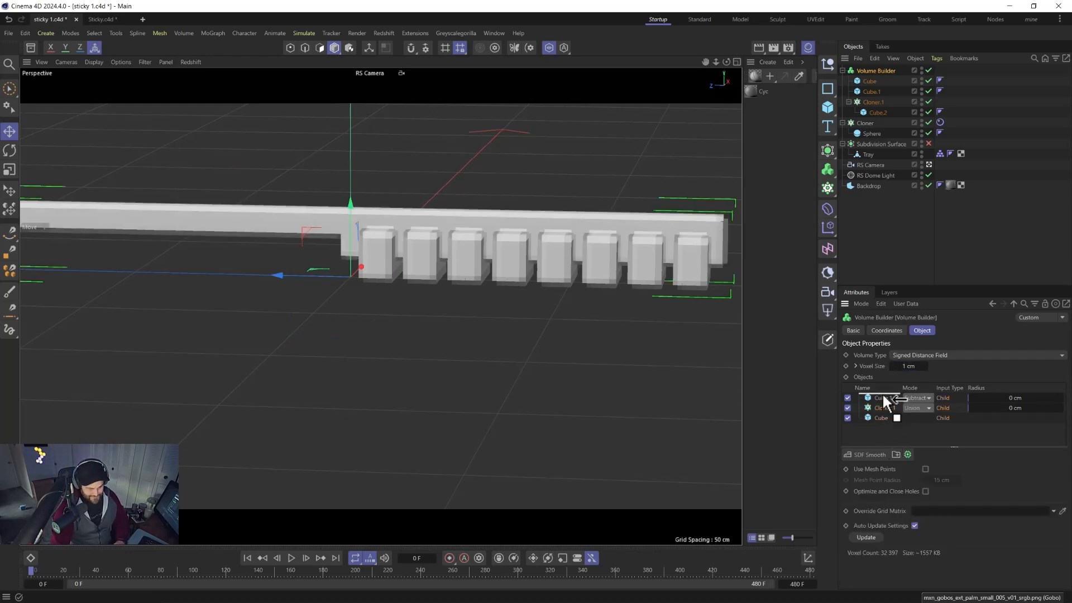
click(916, 407)
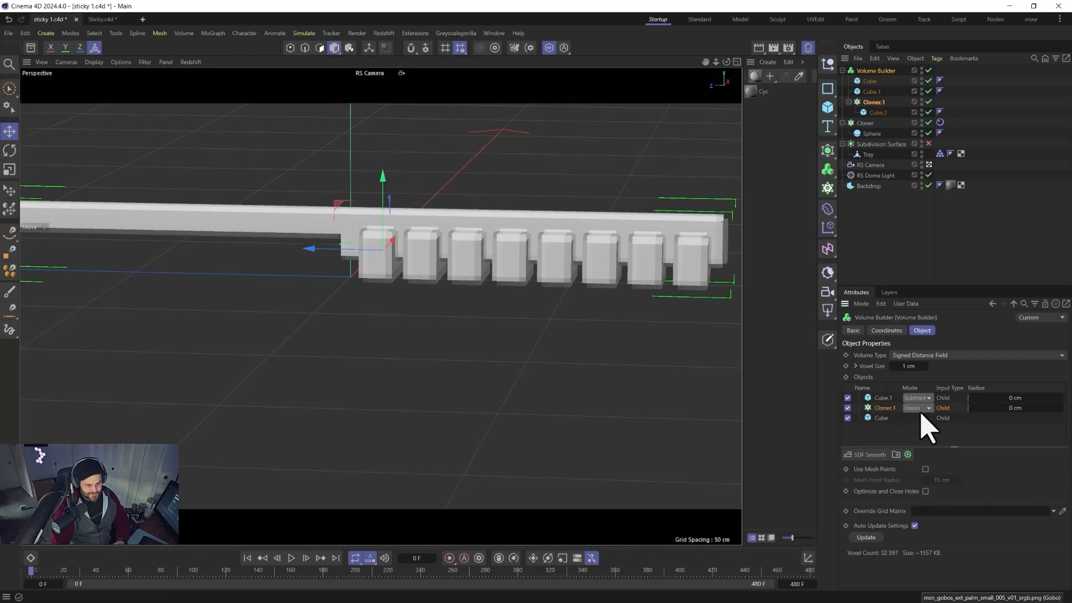
click(924, 425)
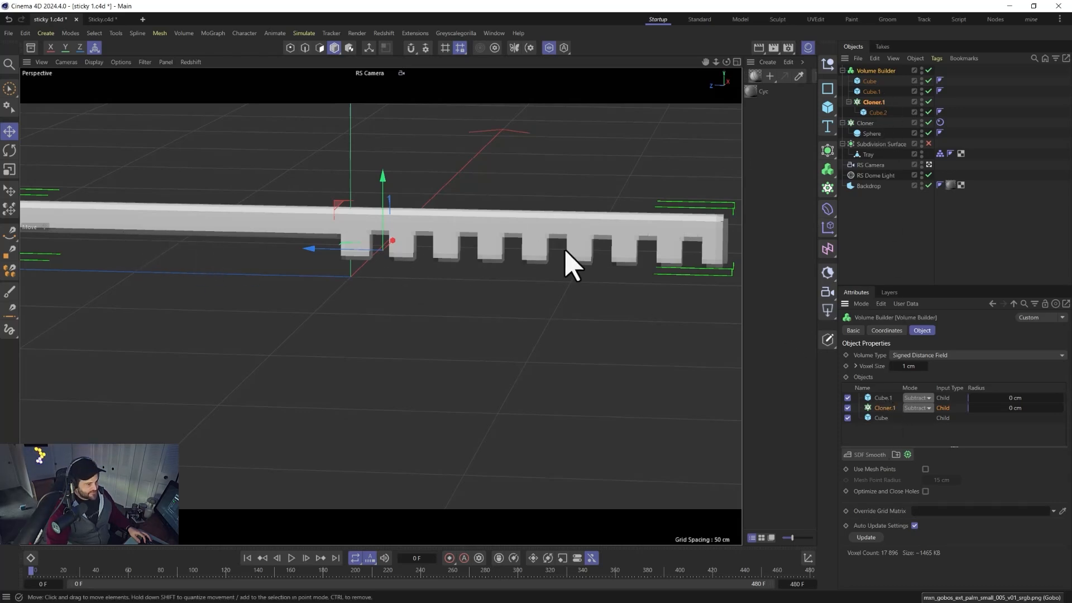
Nudge the subtracting bar about 0.7 cm in the front view and adjust its rotation slightly.
mouse_move(305, 237)
alt+mouse_down()
mouse_move(322, 244)
mouse_move(502, 220)
mouse_move(491, 225)
alt+mouse_up()
alt+drag(263, 240, 542, 186)
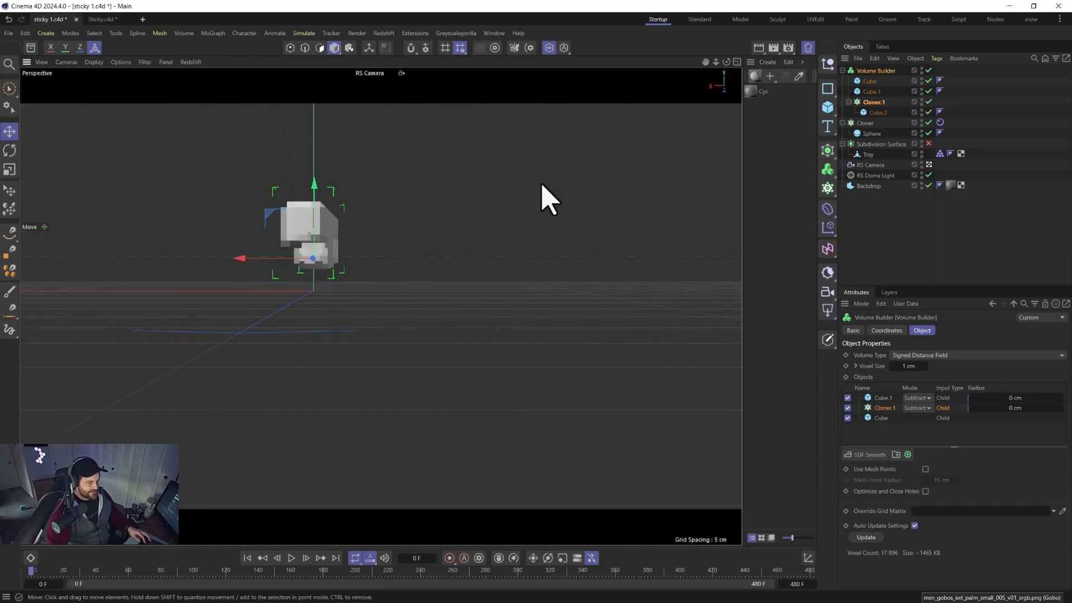
click(871, 92)
mouse_move(245, 267)
mouse_down()
mouse_move(254, 280)
mouse_move(260, 267)
mouse_up()
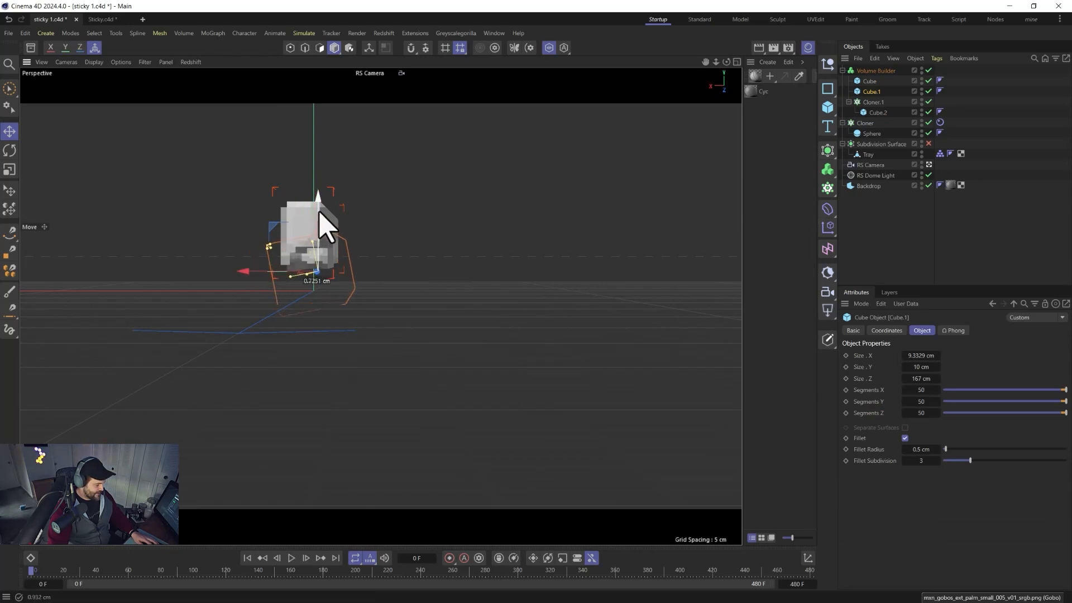
key(r)
drag(363, 263, 362, 246)
Set the Volume Builder's voxel size to 0.5 cm.
click(875, 71)
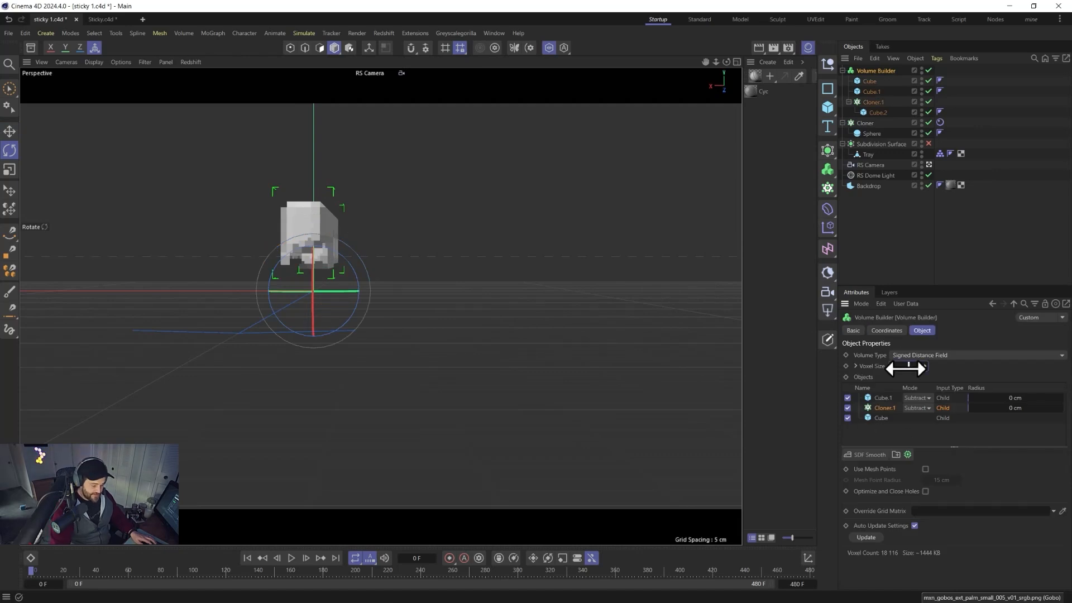
alt+drag(311, 263, 269, 266)
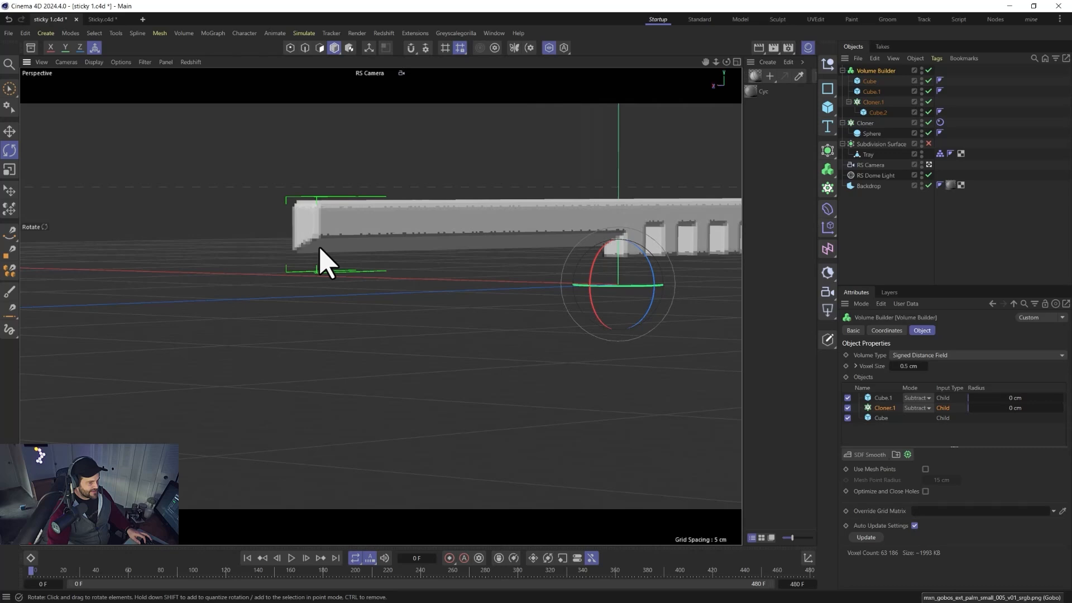
mouse_move(672, 252)
alt+mouse_down()
mouse_move(474, 259)
mouse_move(617, 271)
mouse_move(686, 258)
mouse_move(653, 259)
mouse_move(700, 279)
mouse_move(684, 264)
alt+mouse_up()
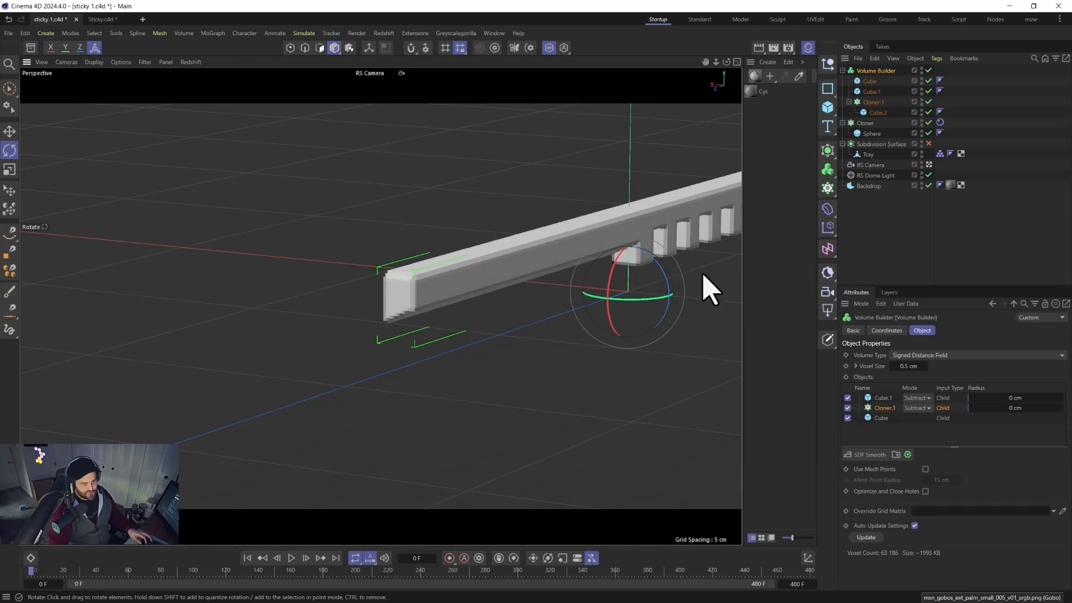
alt+middle_drag(709, 290, 495, 233)
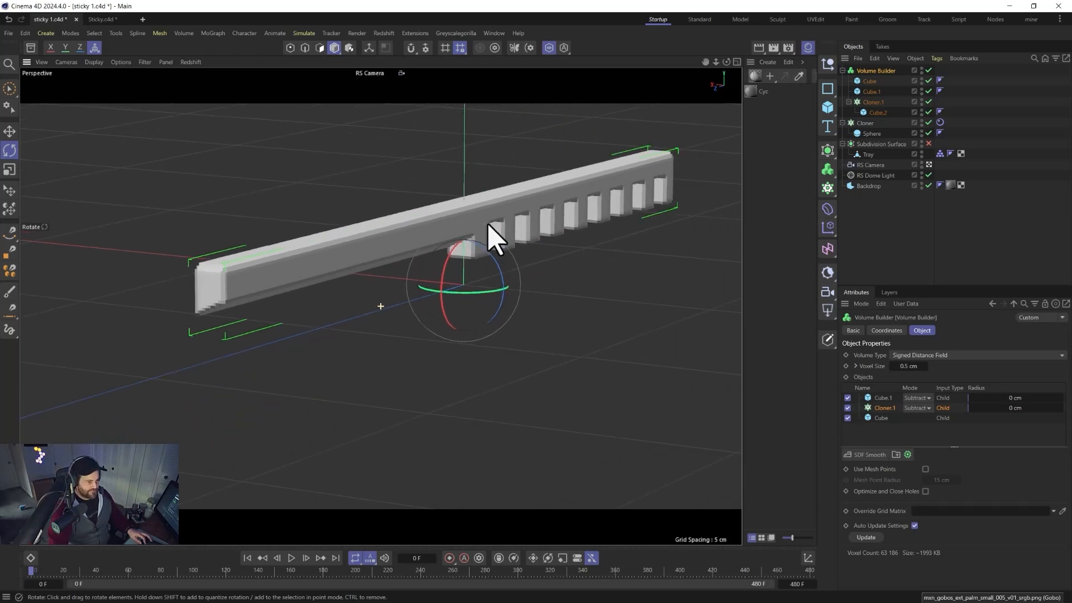
Rename the tooth cloner to teef.
click(873, 103)
double_click(872, 103)
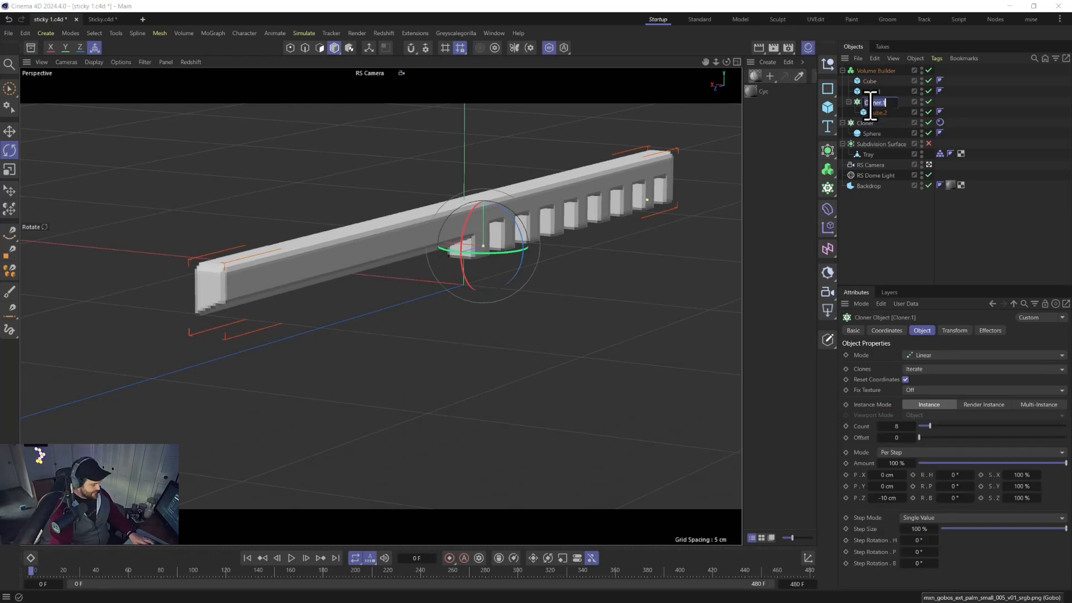
text(teetf)
key(Return)
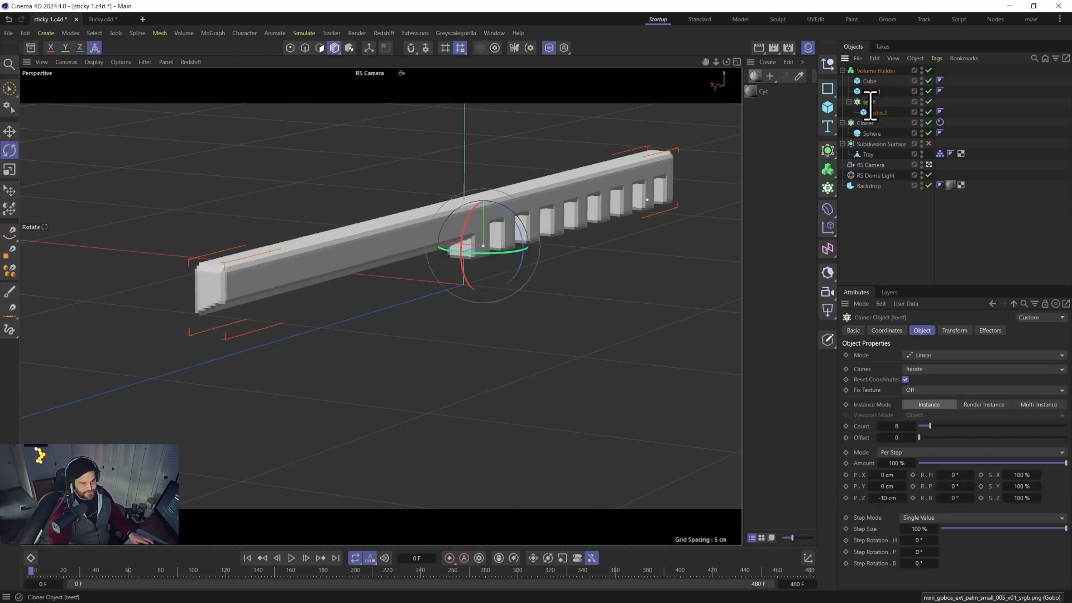
double_click(871, 102)
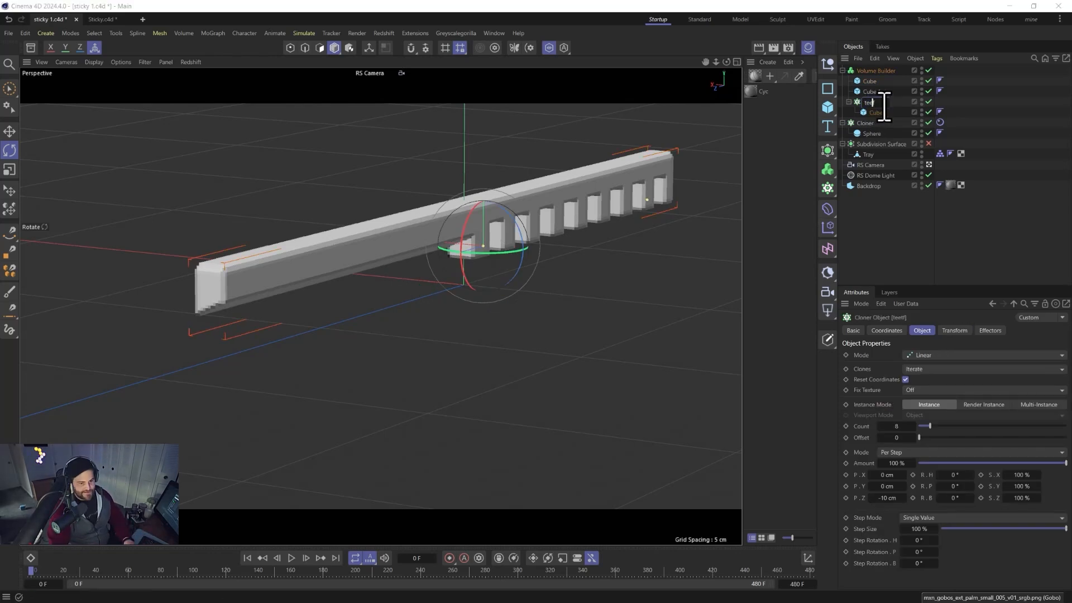
click(887, 94)
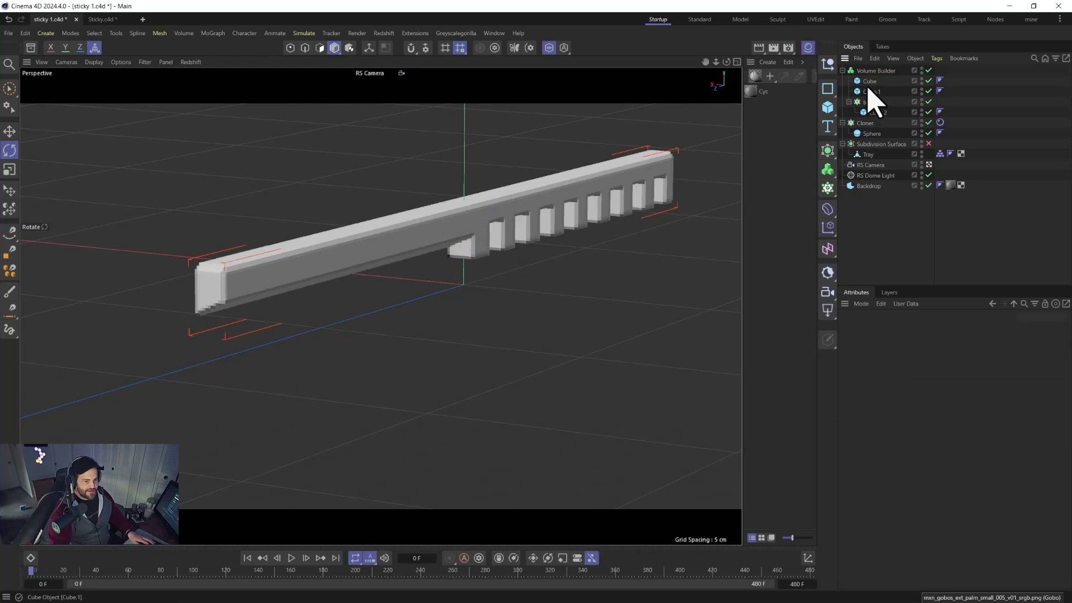
Rename the subtracting bar smoofer and the main bar spinnyting.
double_click(868, 92)
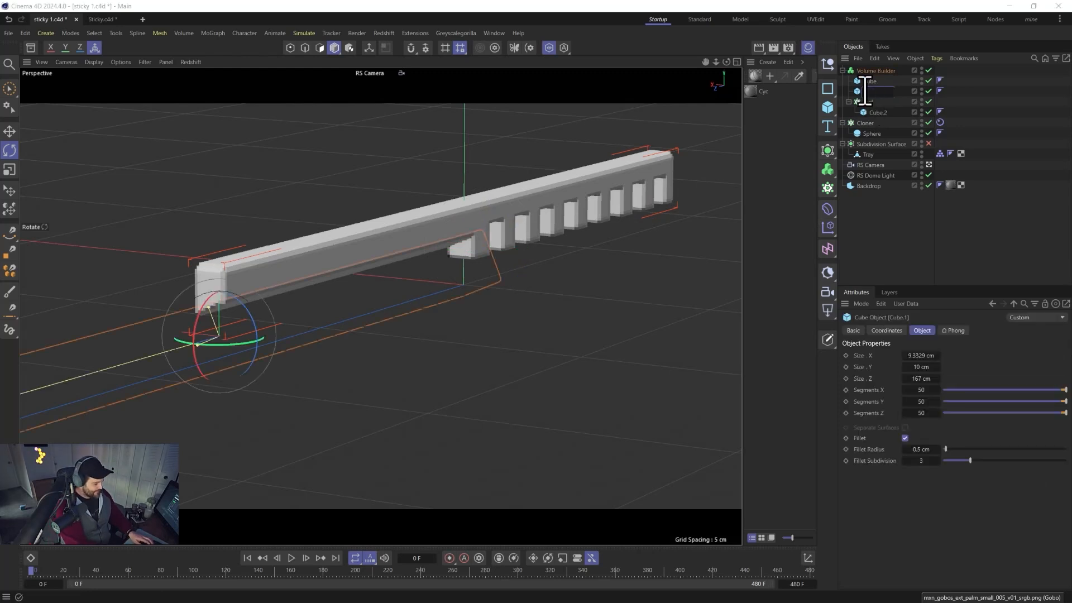
text(smoofer)
double_click(871, 81)
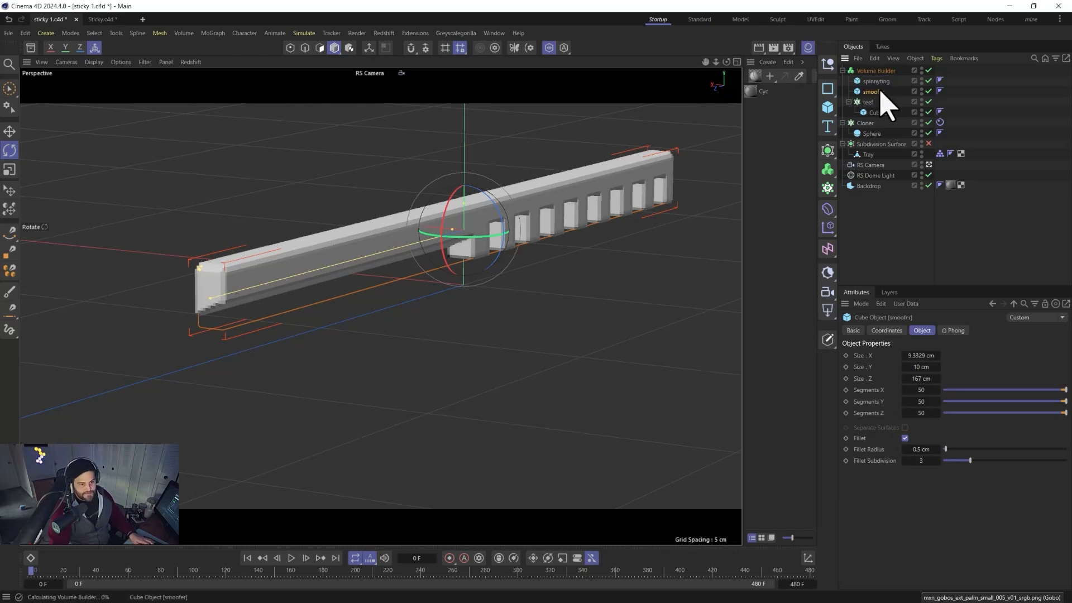
click(878, 91)
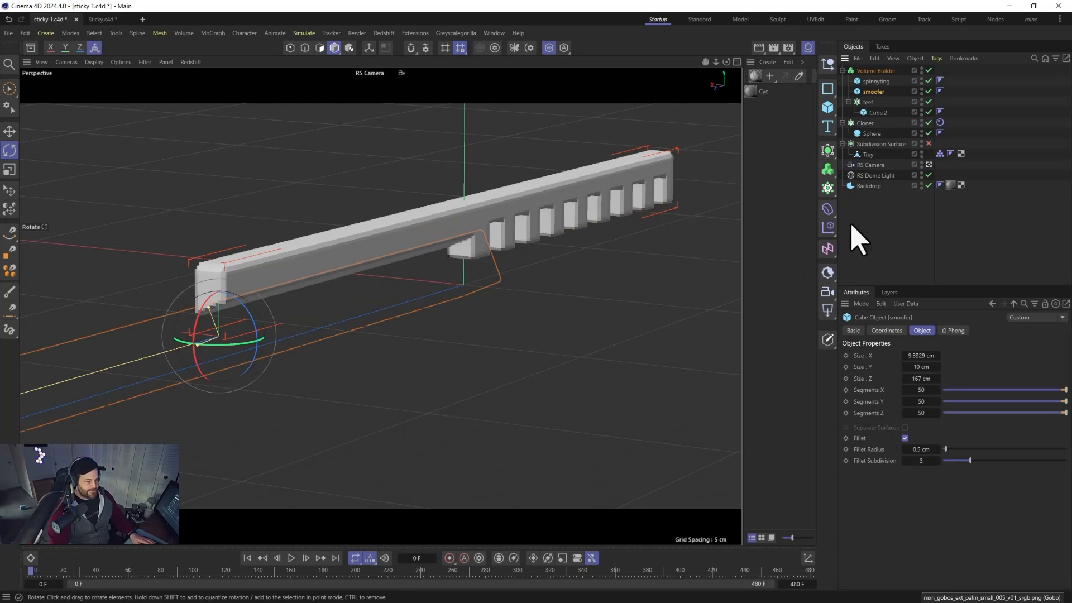
click(871, 71)
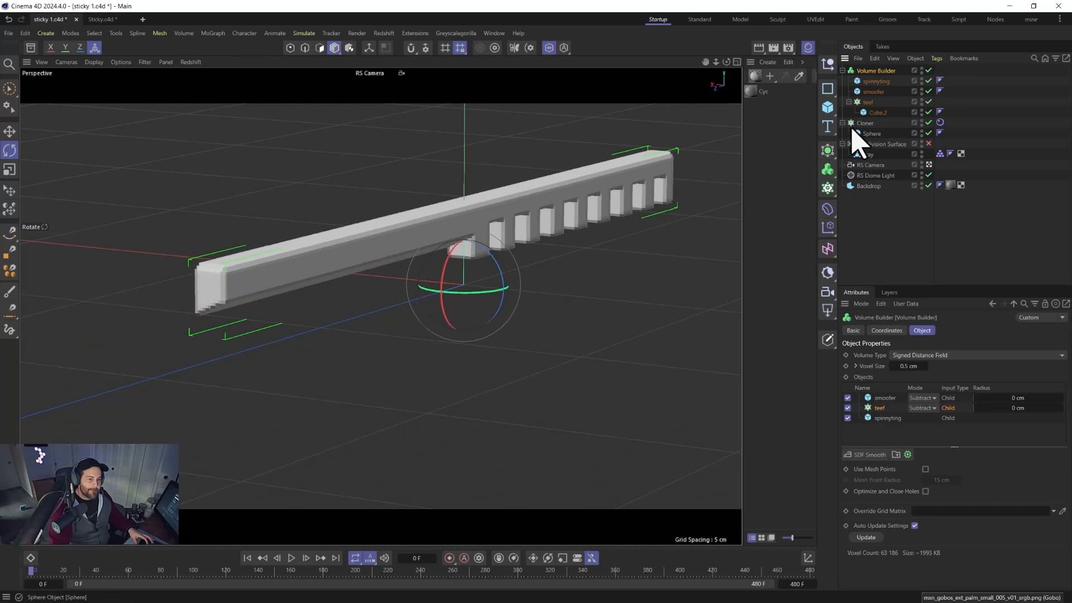
Add a Volume Mesher around the Volume Builder to turn the volume into a mesh.
click(829, 170)
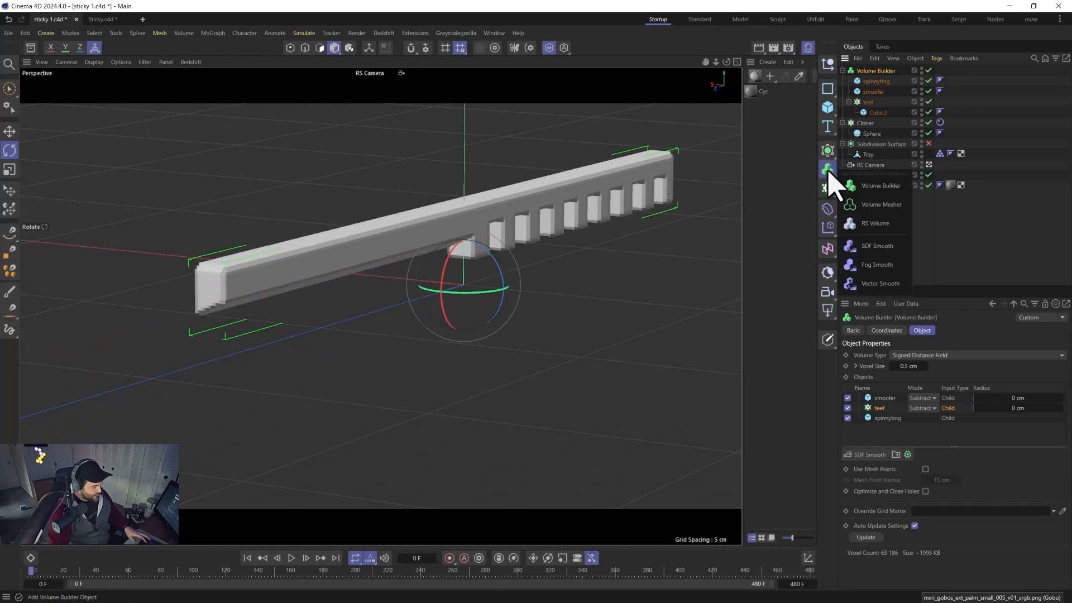
click(881, 205)
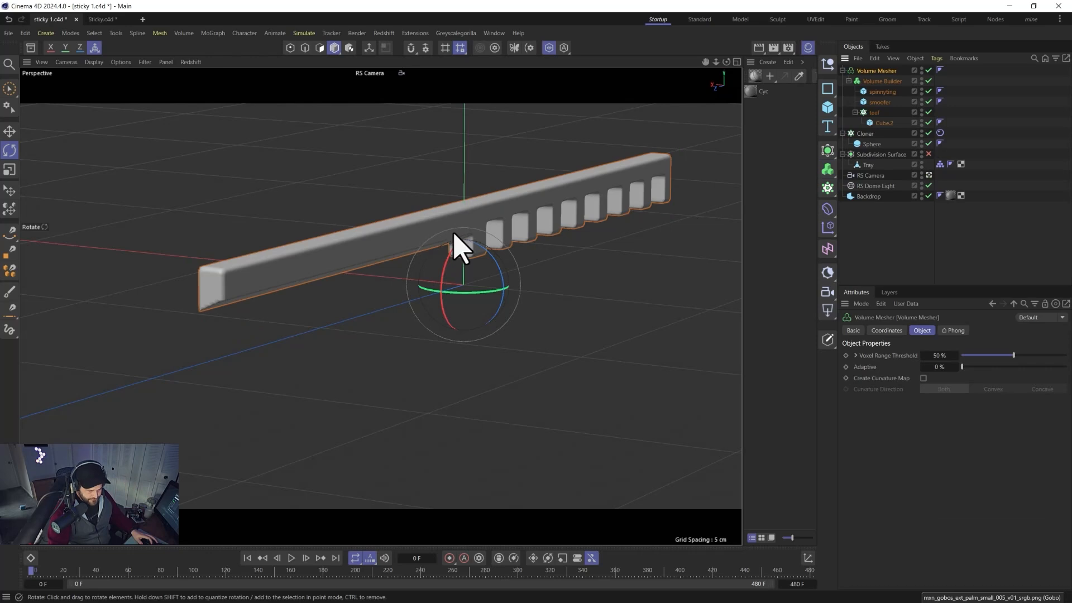
click(875, 82)
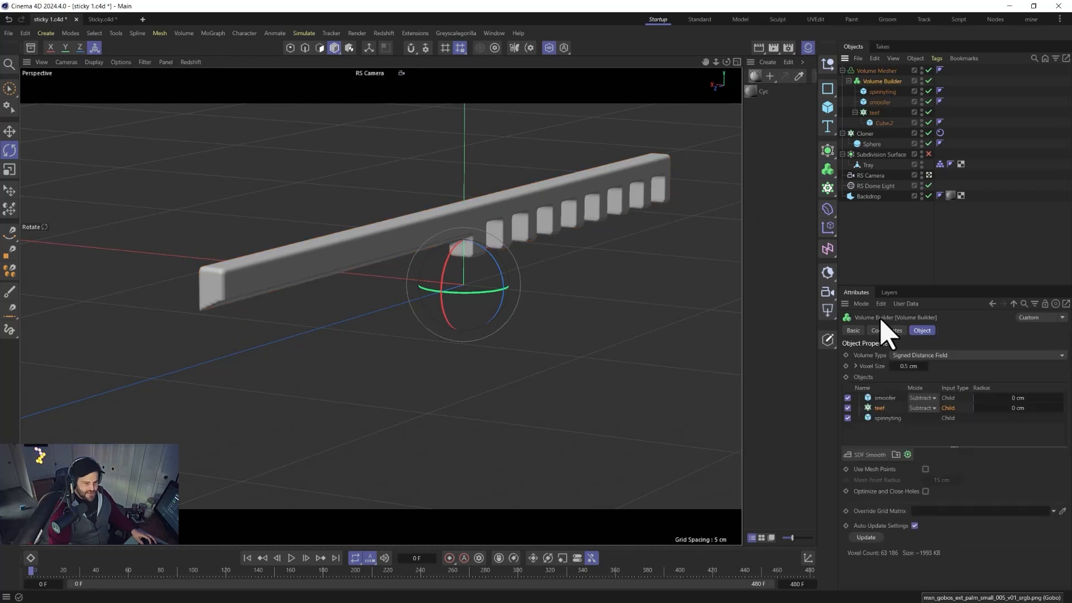
mouse_move(295, 285)
alt+mouse_down()
mouse_move(327, 291)
mouse_move(296, 272)
alt+mouse_up()
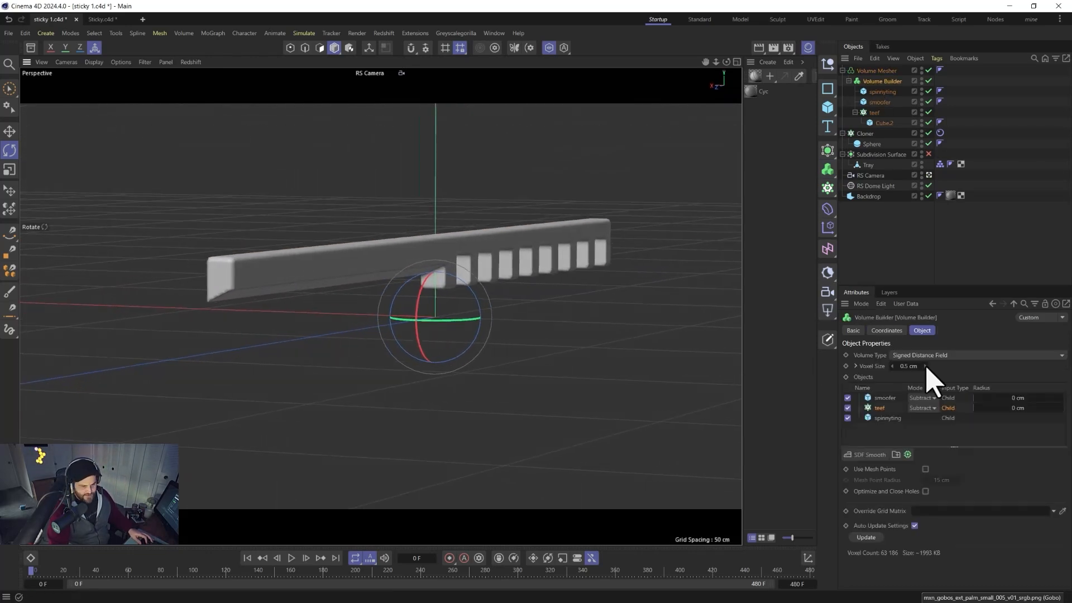
Add an SDF Dilate and Erode filter layer to the Volume Builder above smoofer.
click(874, 397)
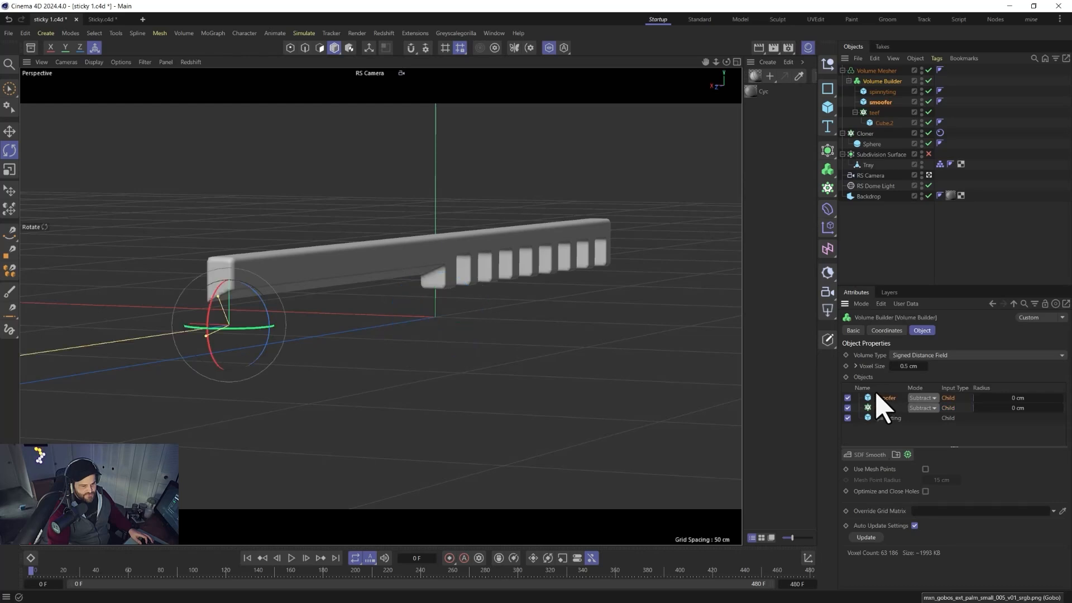
click(872, 456)
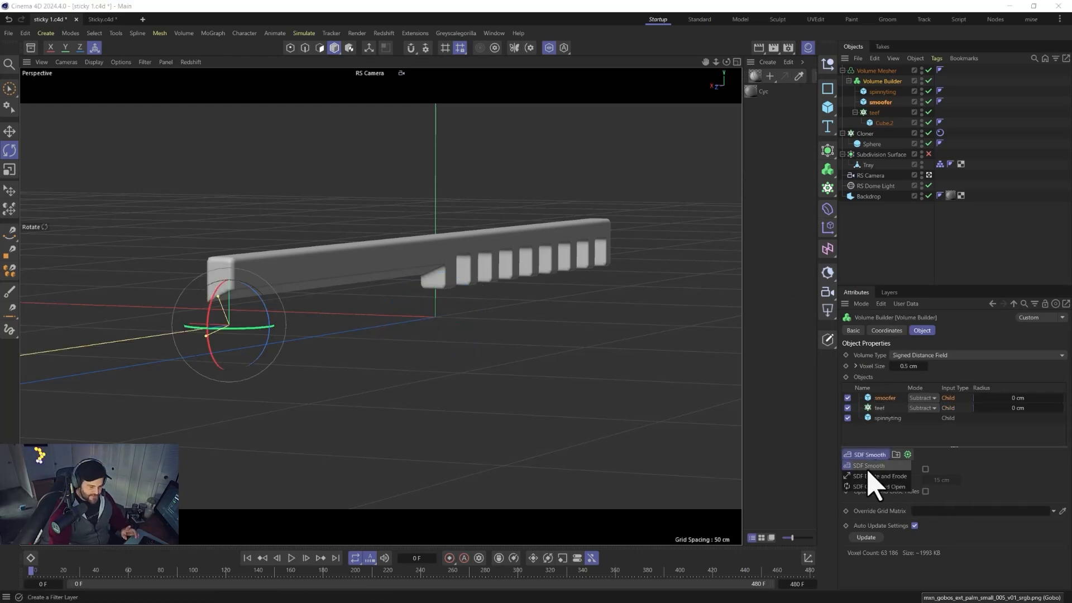
click(870, 477)
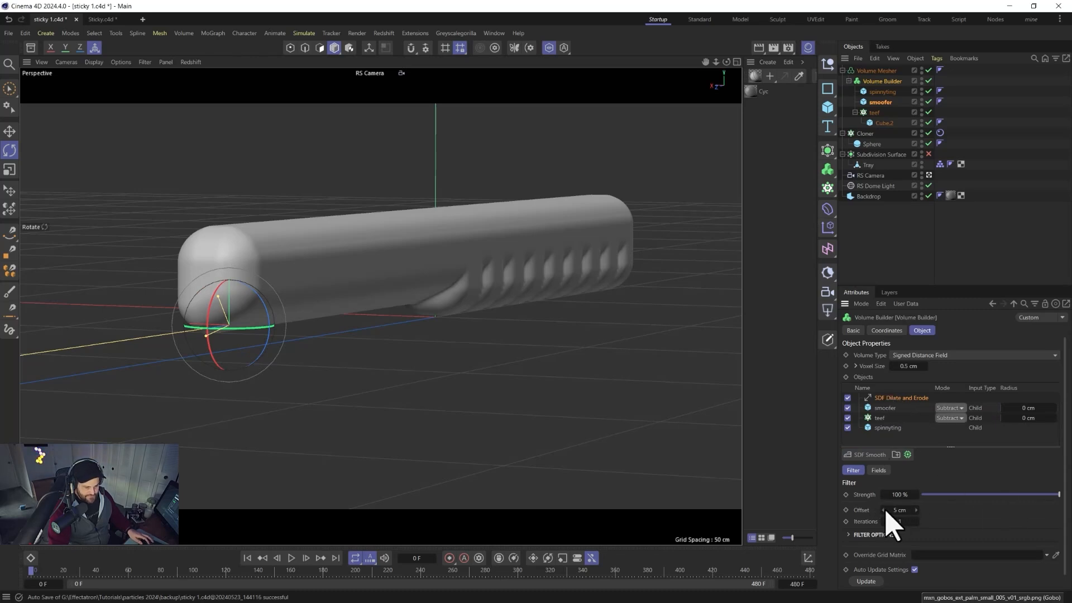
Set the Dilate and Erode filter's offset to 0.1 cm and its iterations to 1.
drag(886, 510, 897, 509)
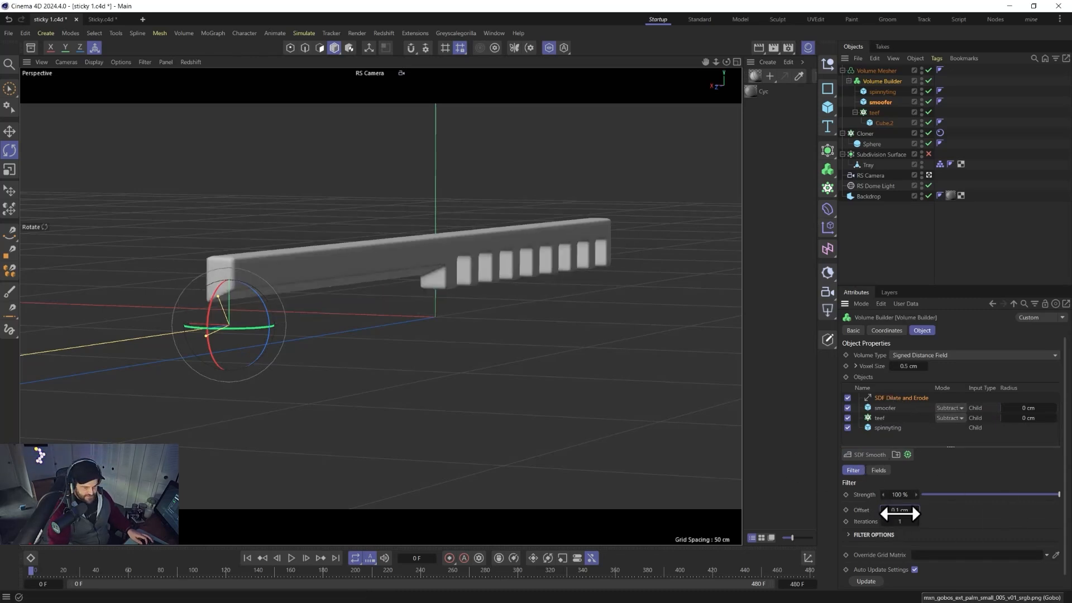
click(916, 522)
click(916, 523)
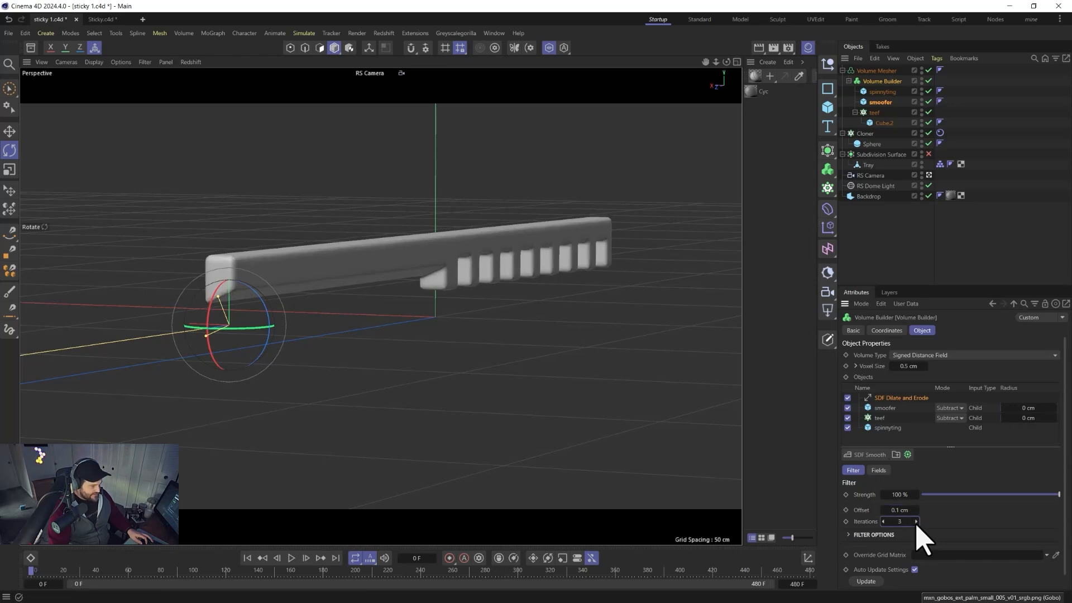
click(883, 522)
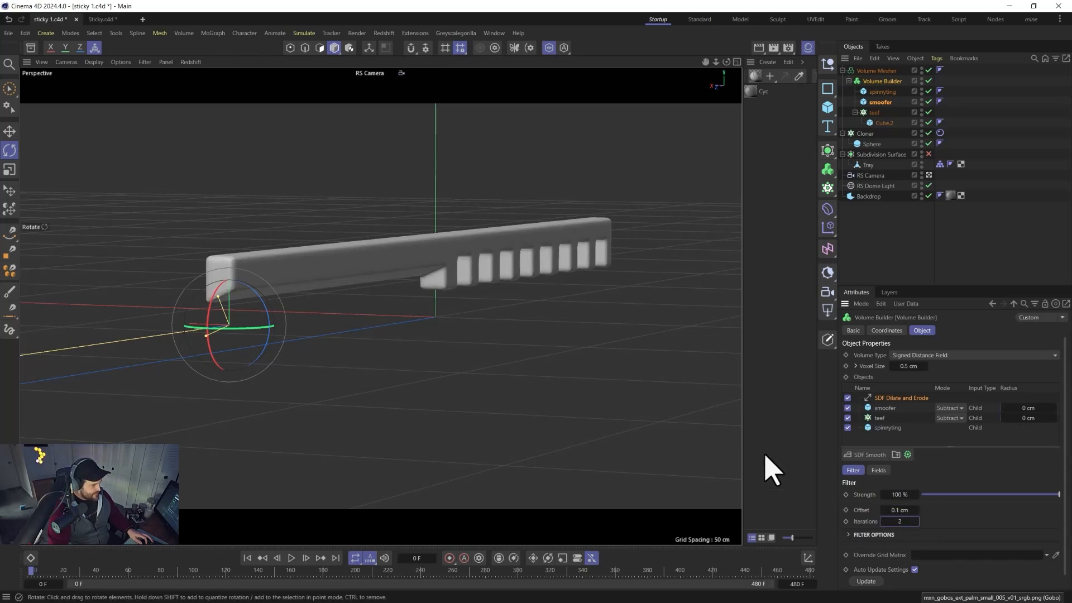
drag(1016, 494, 1060, 496)
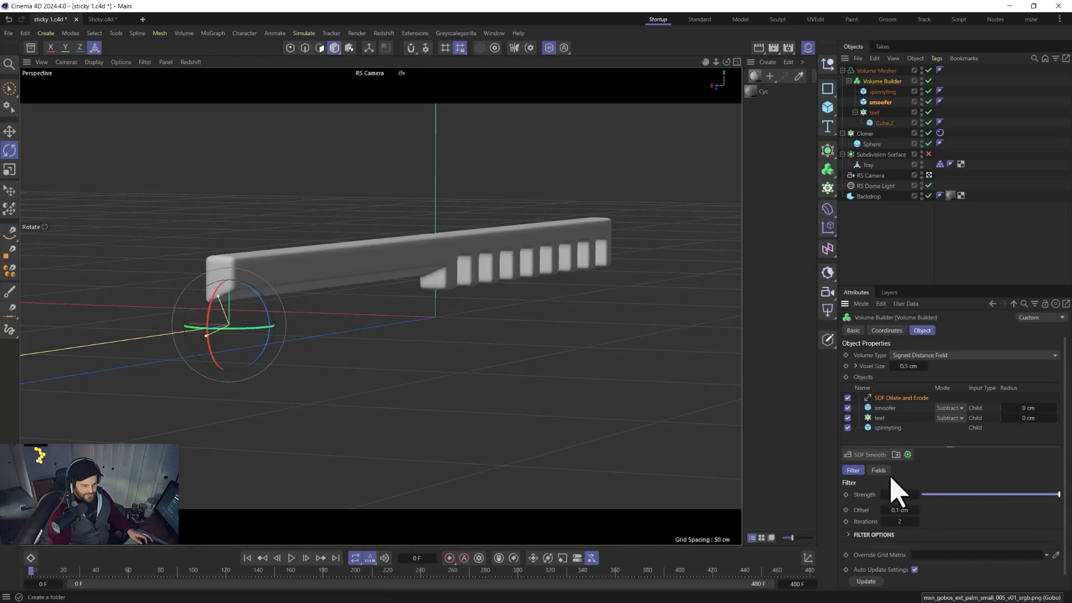
click(883, 521)
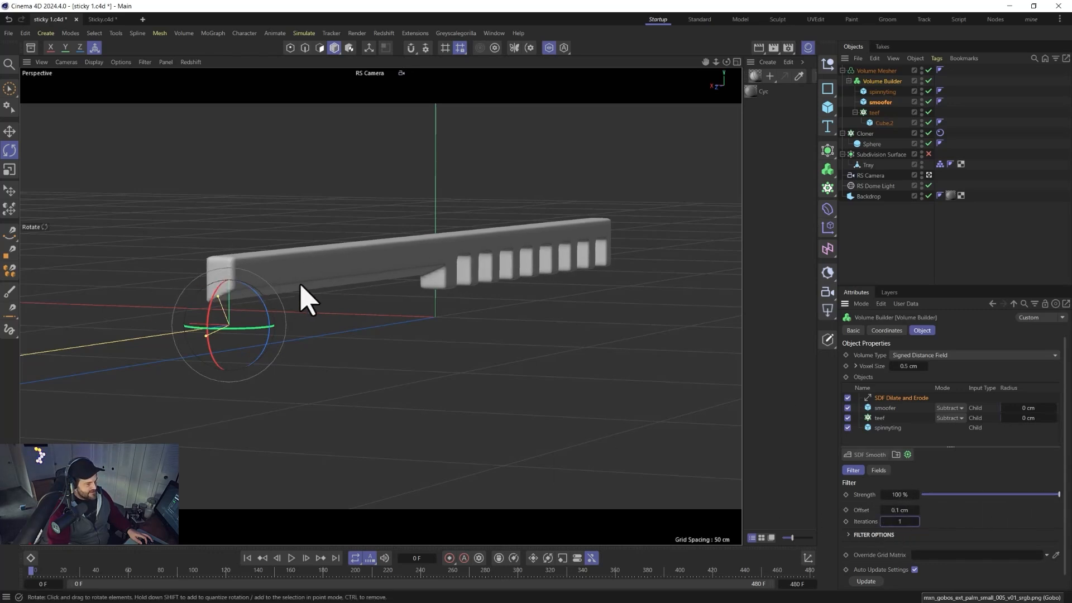
Try adding an SDF Smooth filter layer to the Volume Builder and adjusting its operator.
click(868, 456)
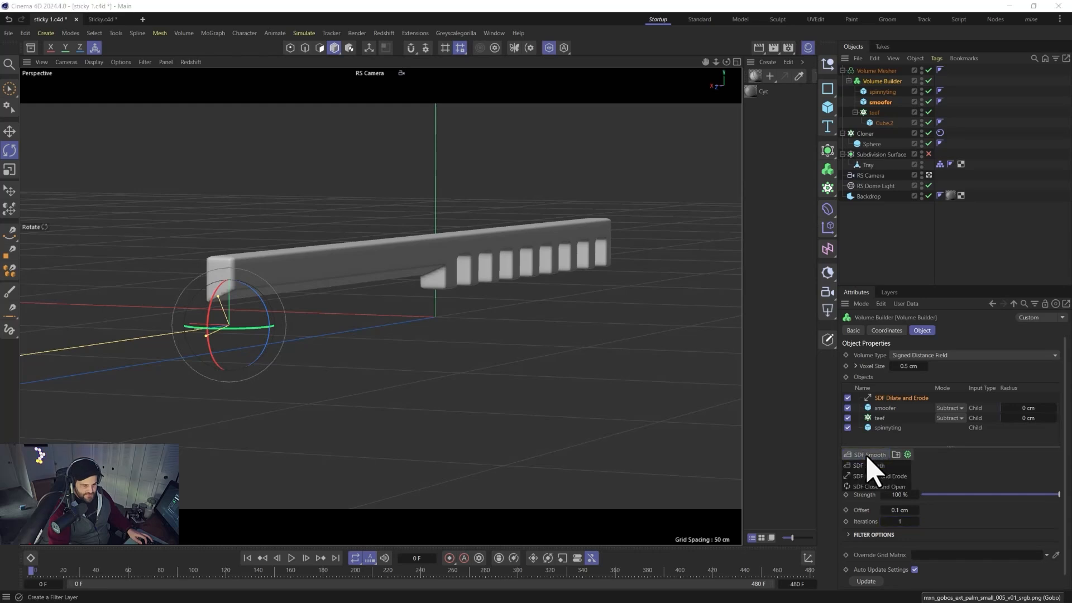
click(868, 465)
click(981, 509)
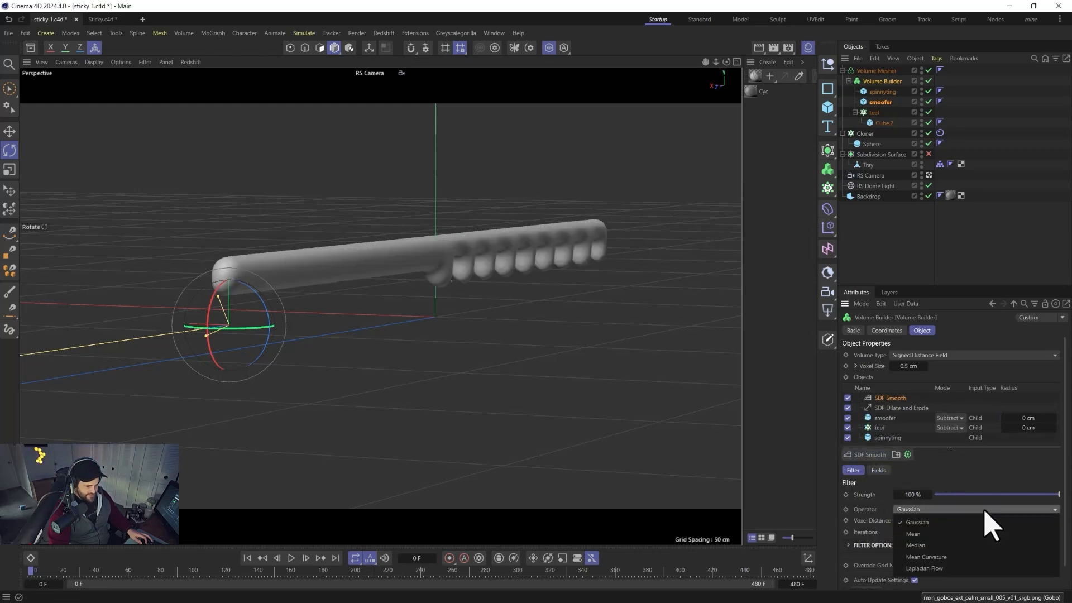
click(985, 509)
drag(992, 495, 909, 492)
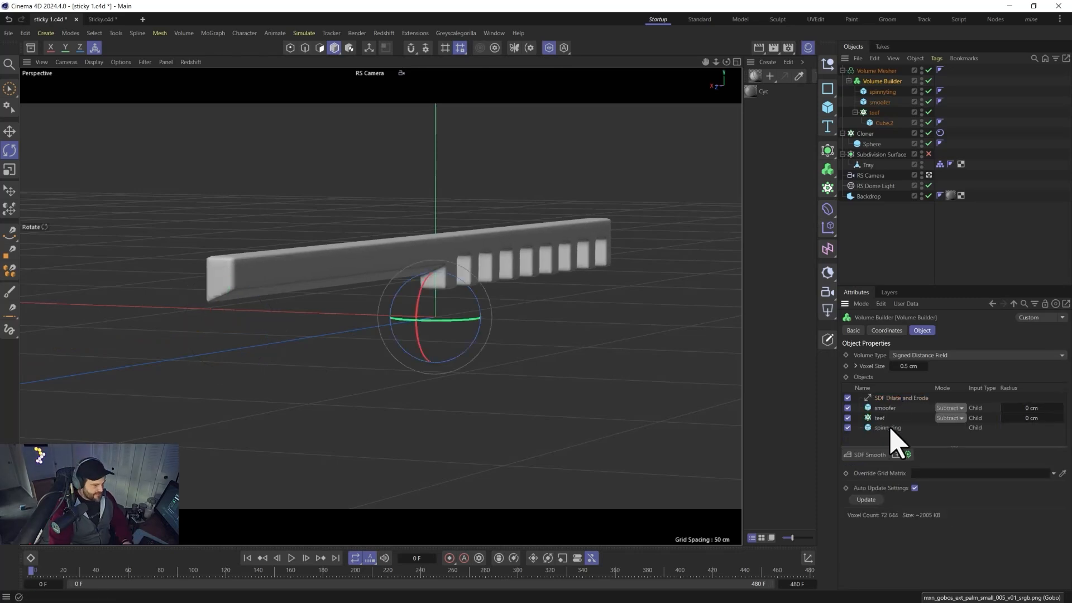
Convert the Volume Mesher into an editable polygon object.
click(872, 72)
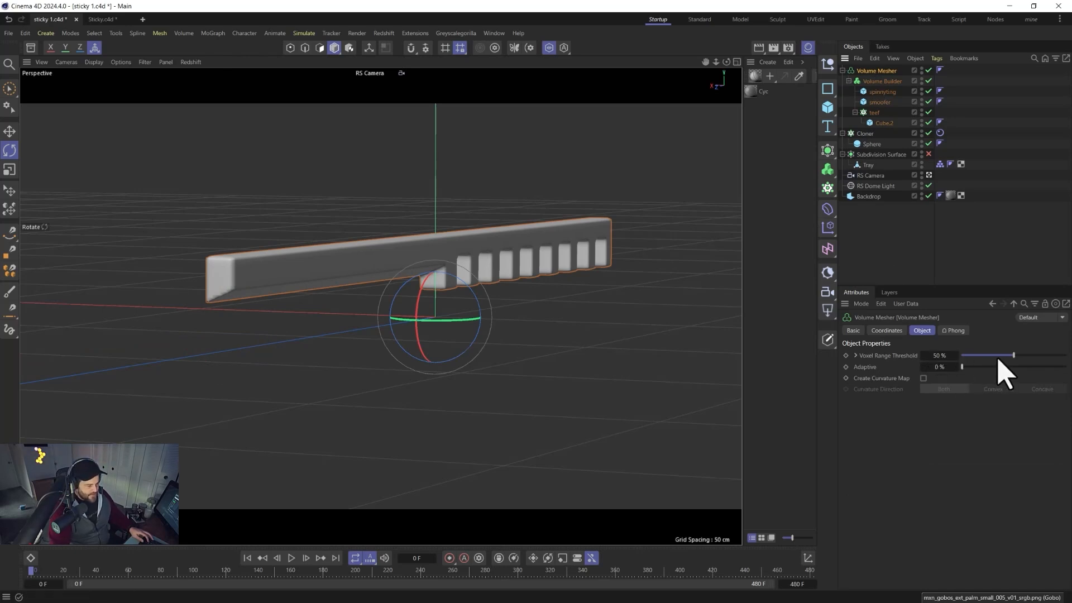
drag(1038, 356, 950, 357)
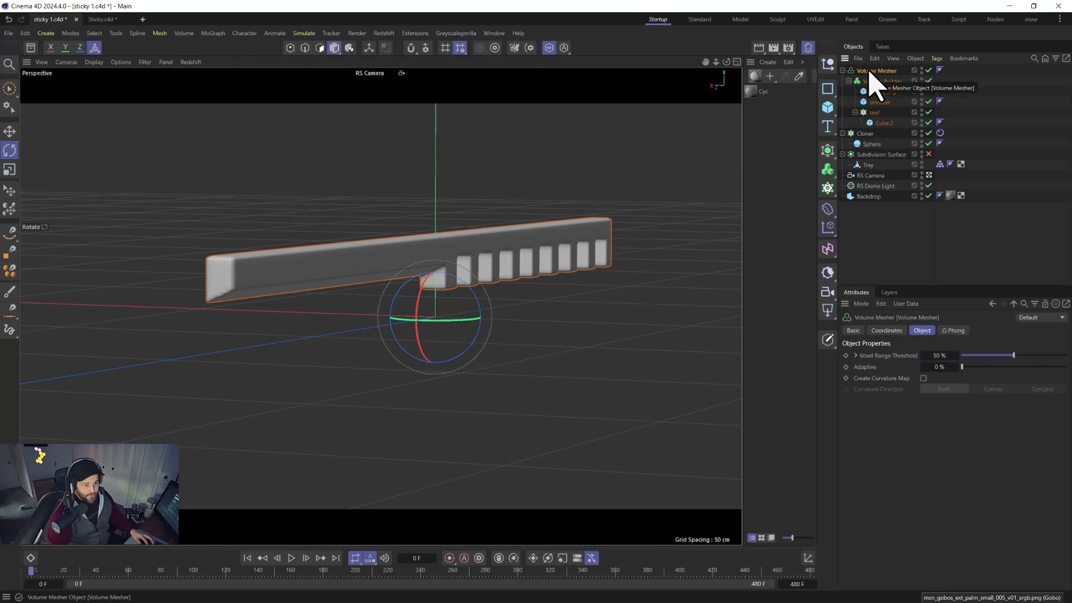
key(c)
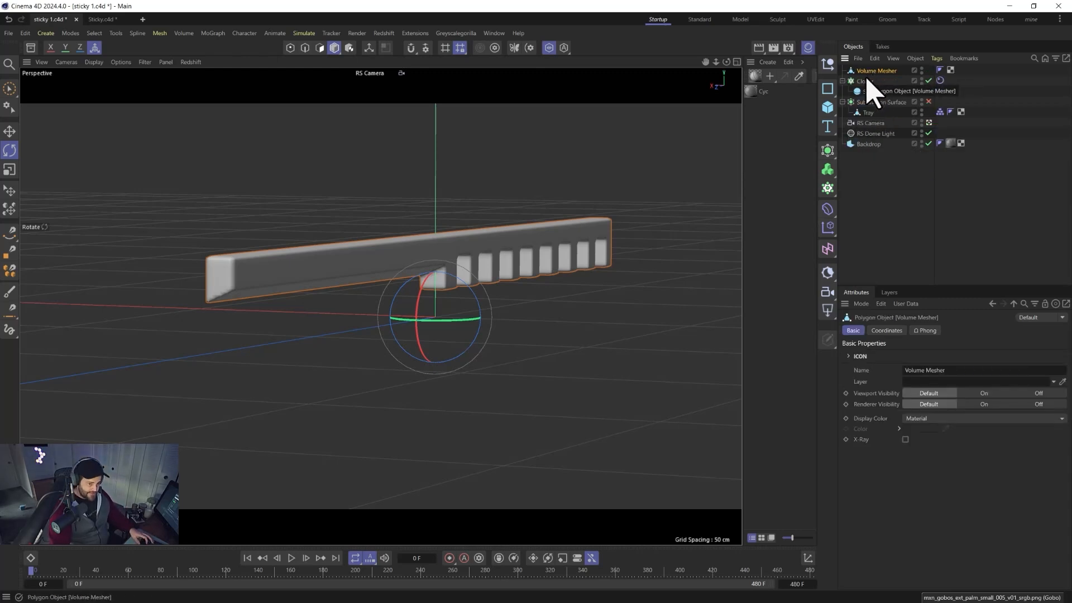
Switch the viewport to Gouraud Shading (Lines) and wrap the converted mesh in a Remesh generator.
click(121, 62)
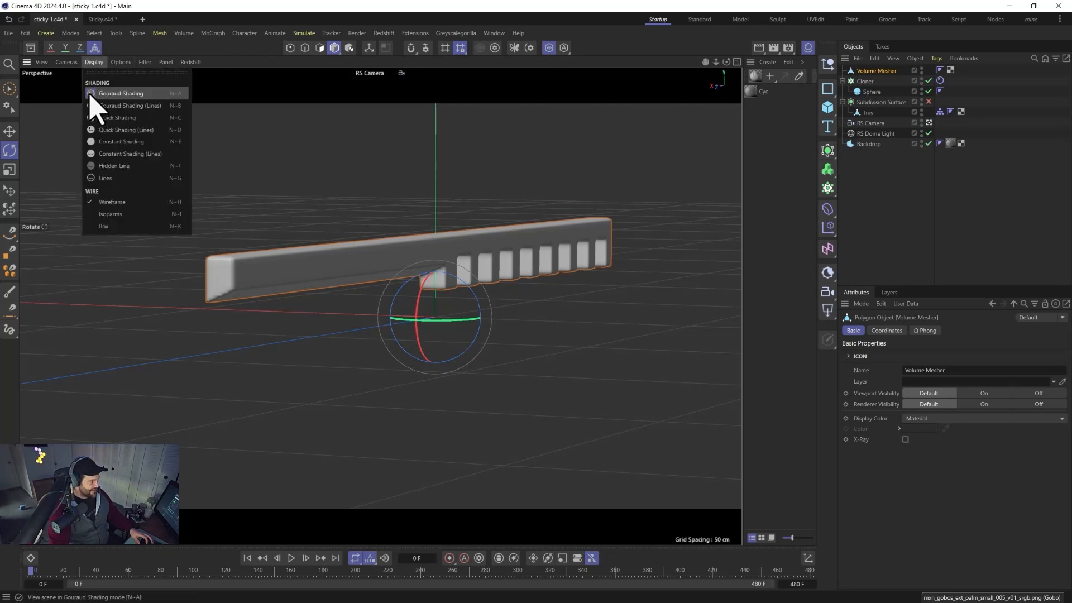
click(106, 101)
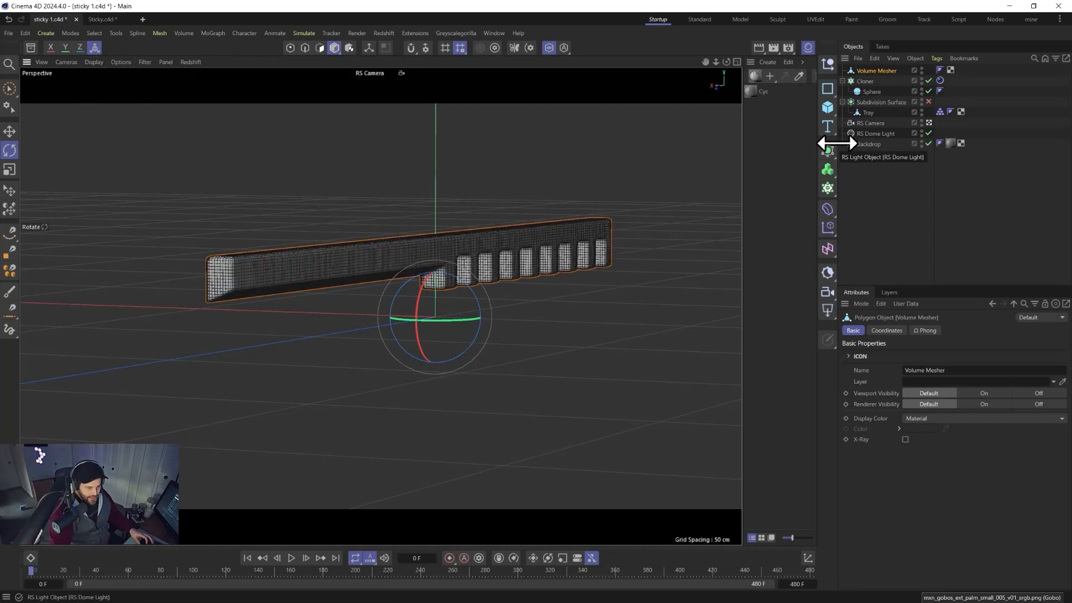
click(830, 159)
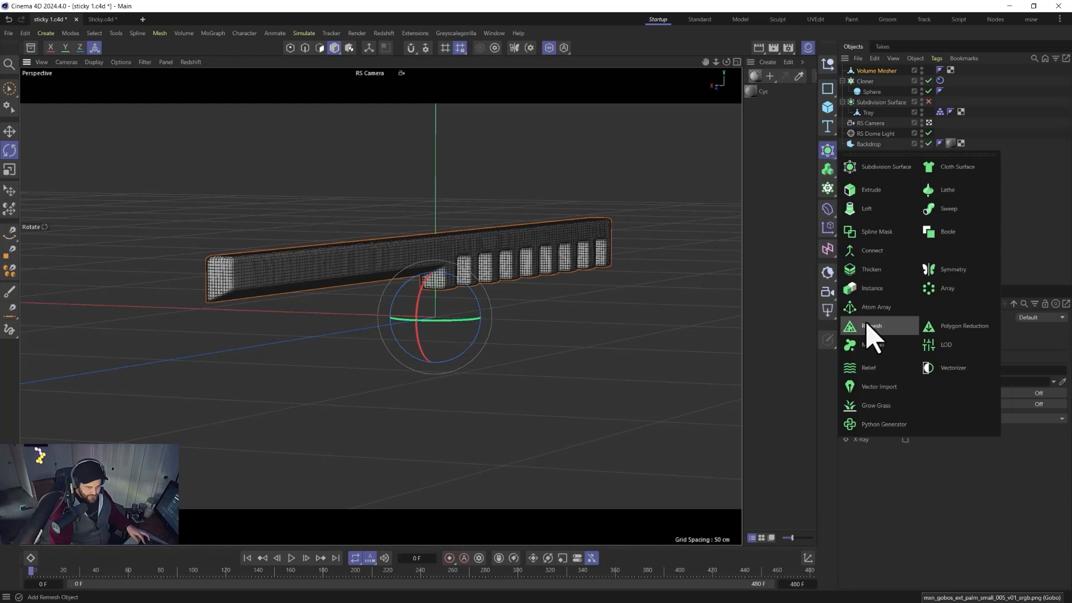
click(851, 332)
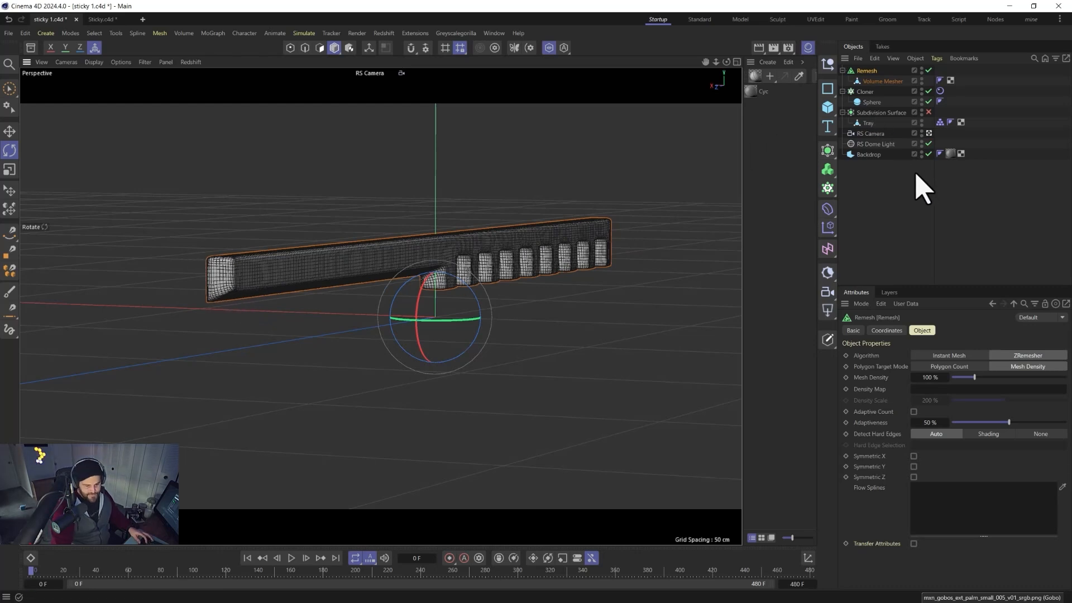
Make the Remesh object editable and switch the viewport back to plain Gouraud Shading.
key(c)
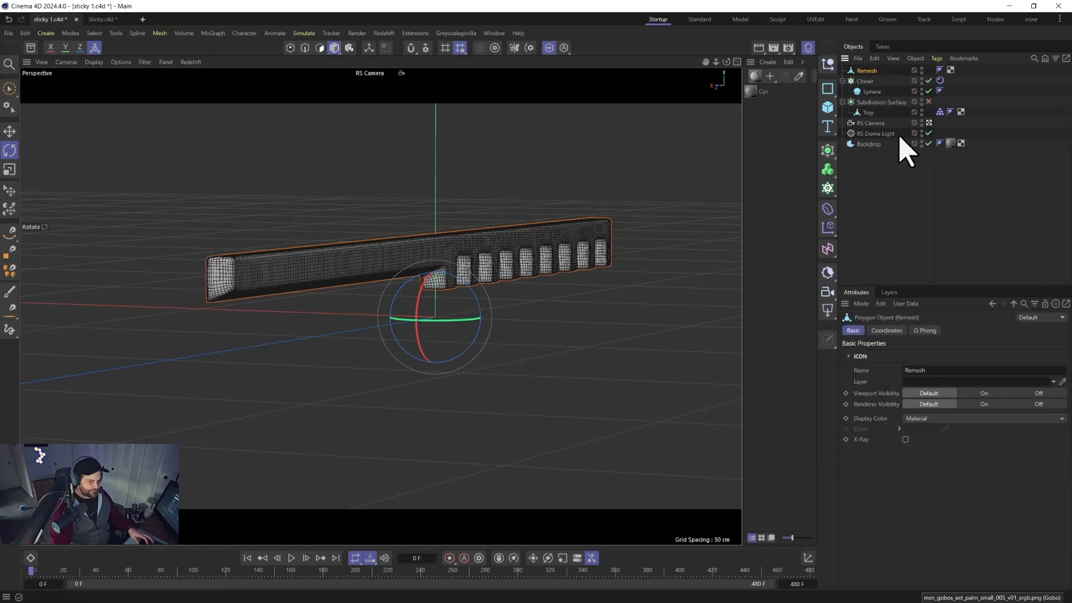
click(95, 62)
click(103, 105)
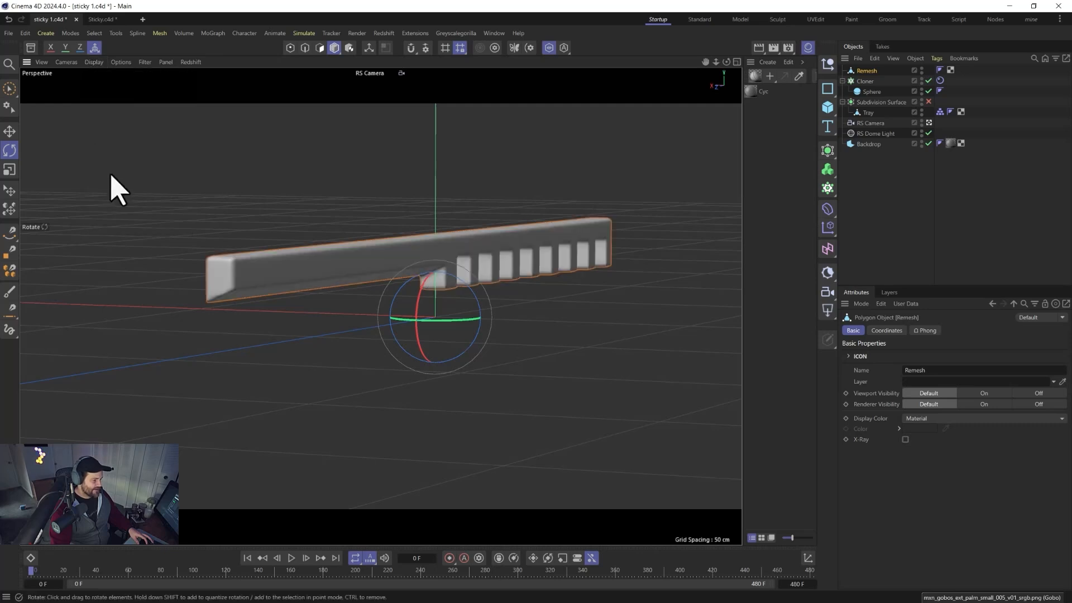
Add a Smoothing deformer under the Remesh object with strength 18%, 31 iterations and 49% stiffness.
alt+click(832, 152)
key(ctrl+z)
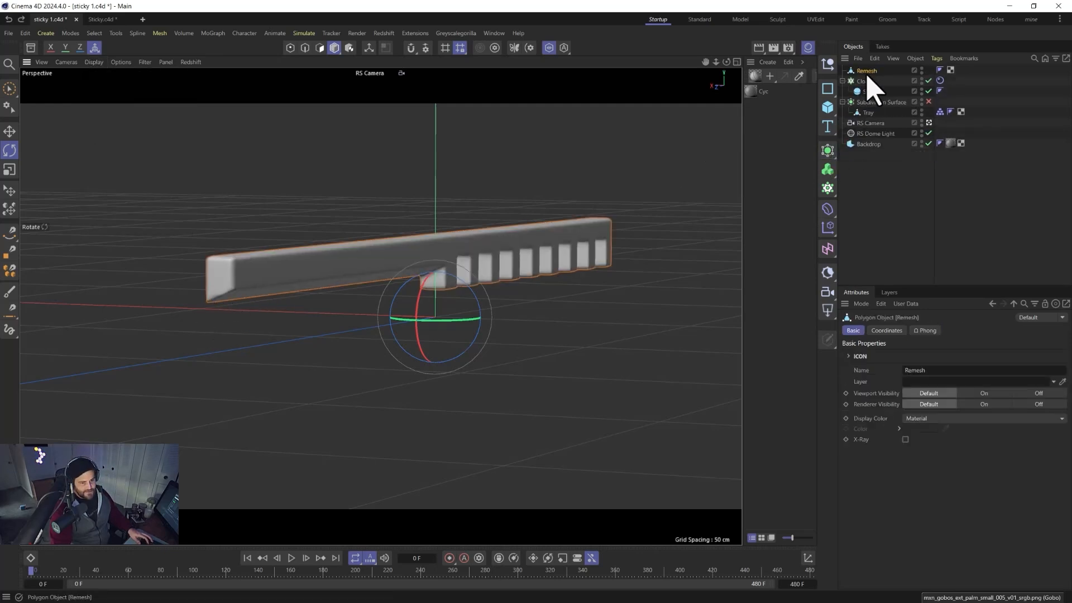
scroll(229, 296, up, 8)
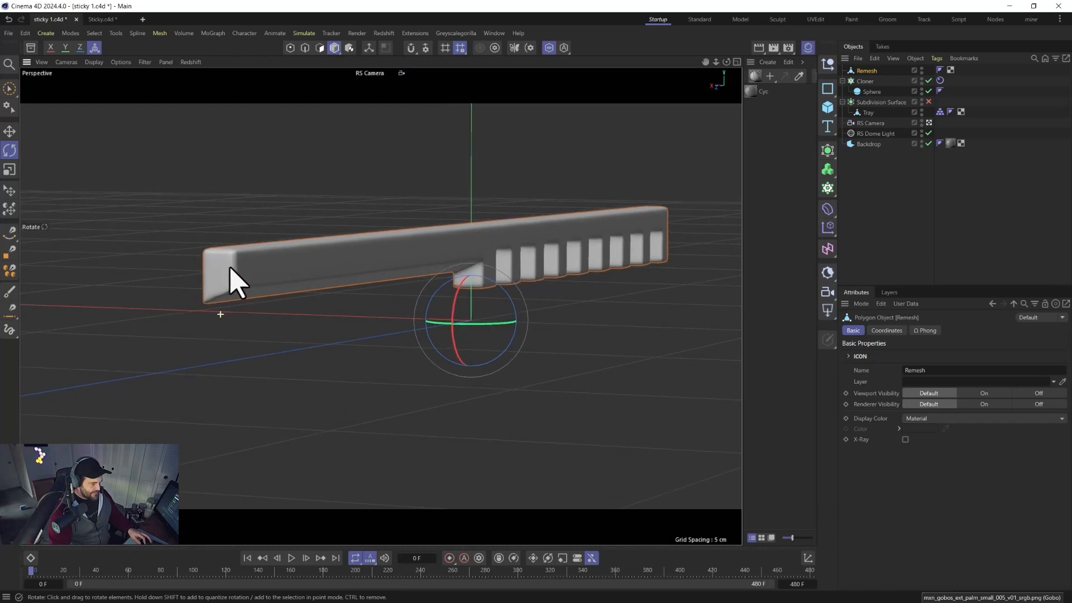
scroll(223, 318, up, 3)
scroll(301, 234, up, 5)
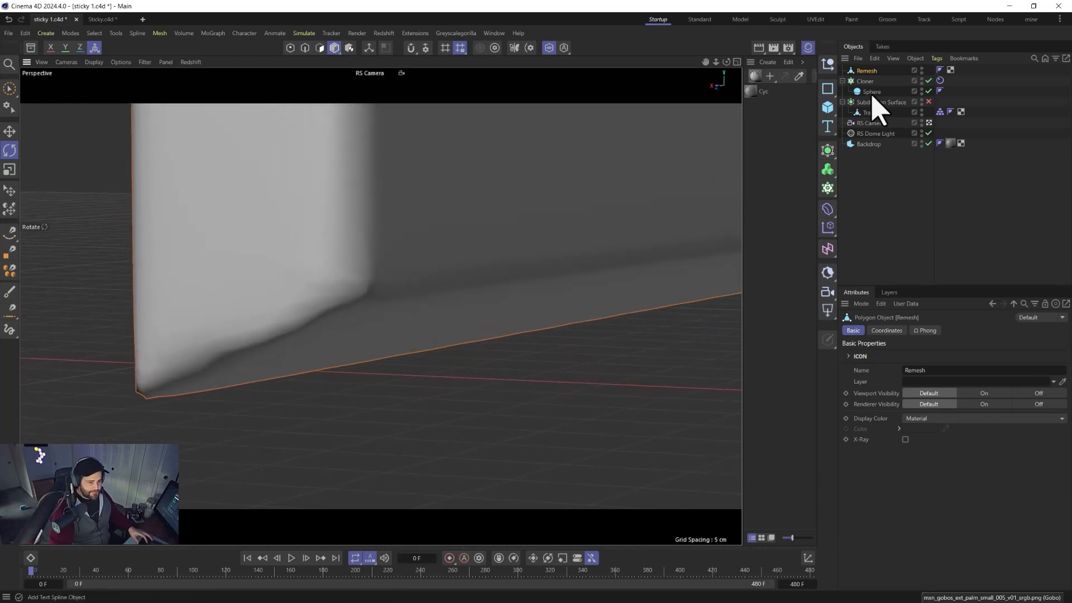
click(827, 210)
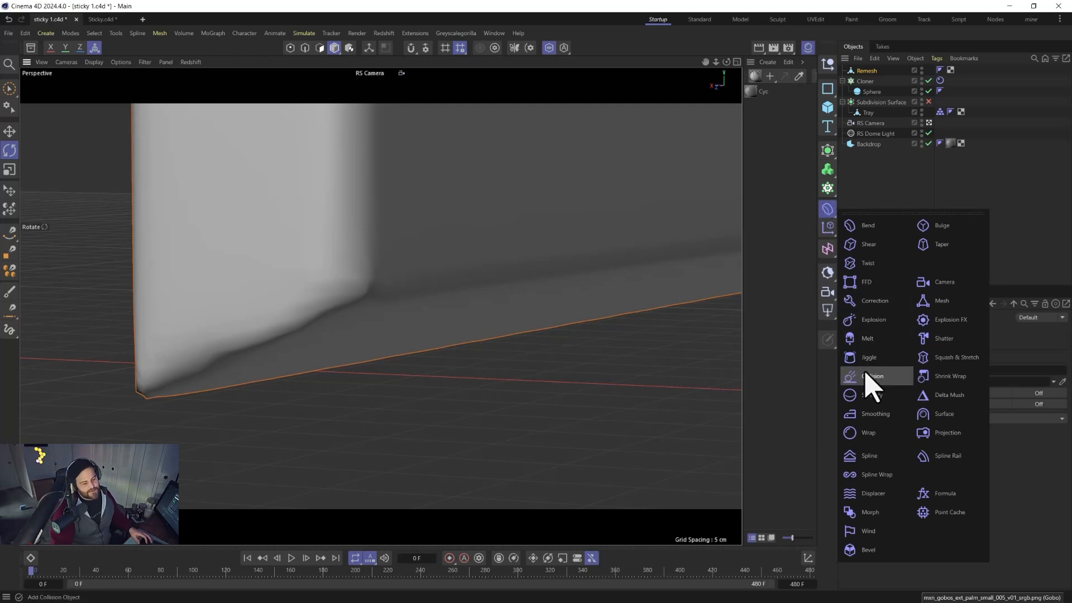
click(871, 416)
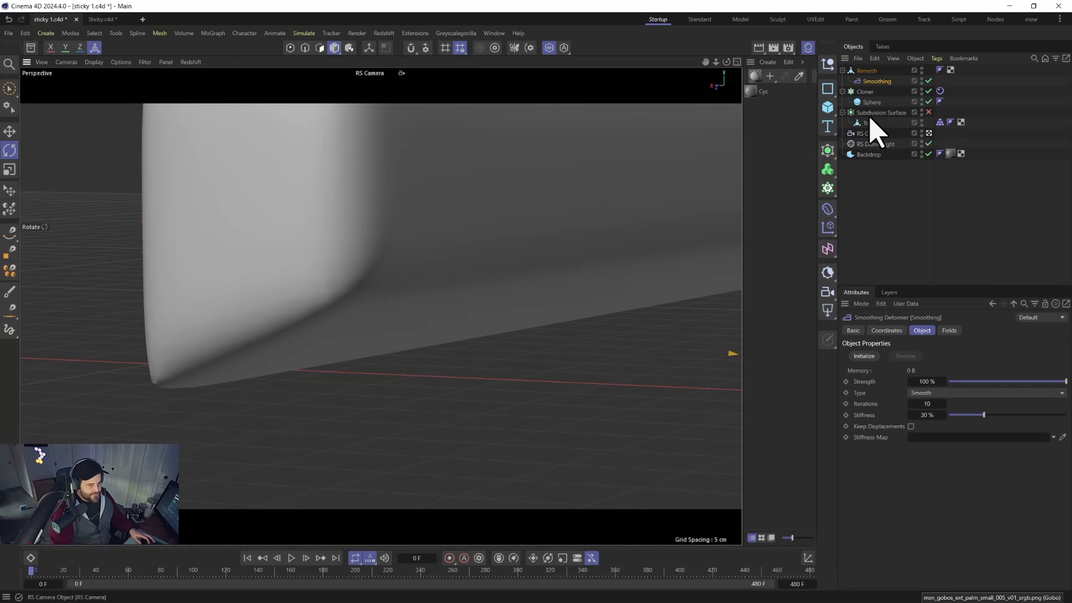
drag(1024, 380, 972, 380)
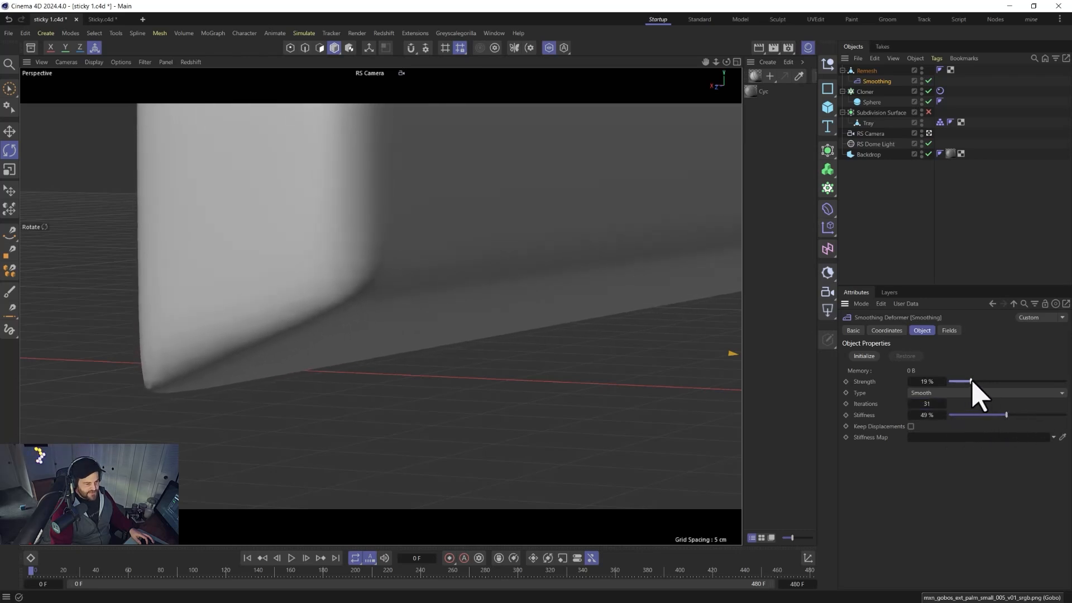
Orbit and zoom around the smoothed rake to inspect its teeth.
mouse_move(588, 345)
alt+mouse_down()
mouse_move(531, 304)
mouse_move(519, 352)
mouse_move(472, 398)
mouse_move(526, 366)
mouse_move(408, 366)
mouse_move(479, 375)
mouse_move(496, 394)
mouse_move(411, 289)
mouse_move(449, 301)
mouse_move(495, 297)
mouse_move(527, 225)
mouse_move(452, 314)
mouse_move(491, 303)
mouse_move(258, 296)
mouse_move(487, 300)
alt+mouse_up()
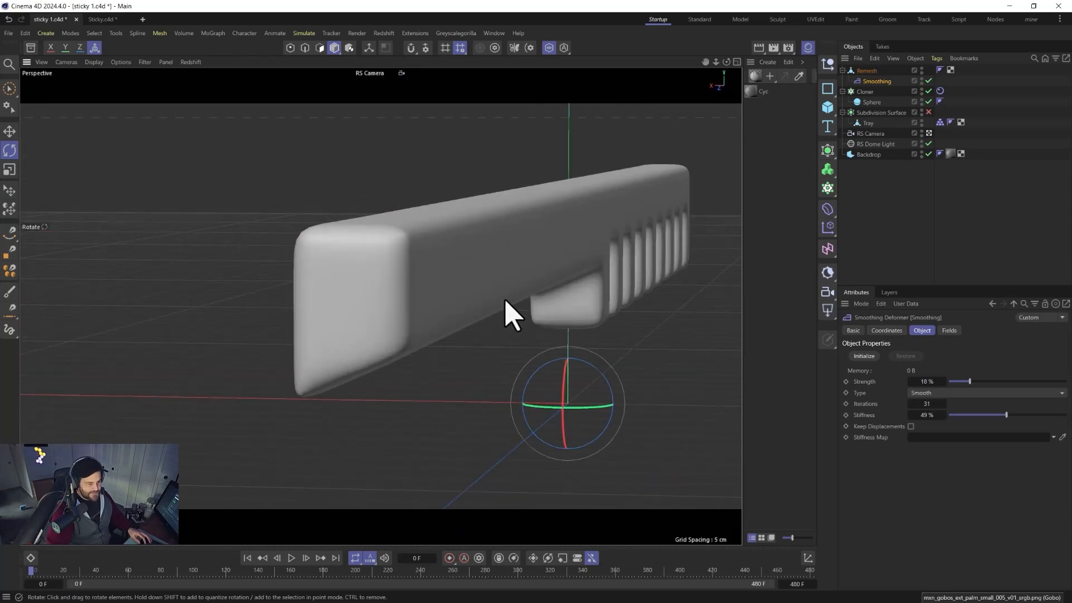
alt+middle_drag(581, 278, 449, 271)
alt+drag(542, 247, 313, 263)
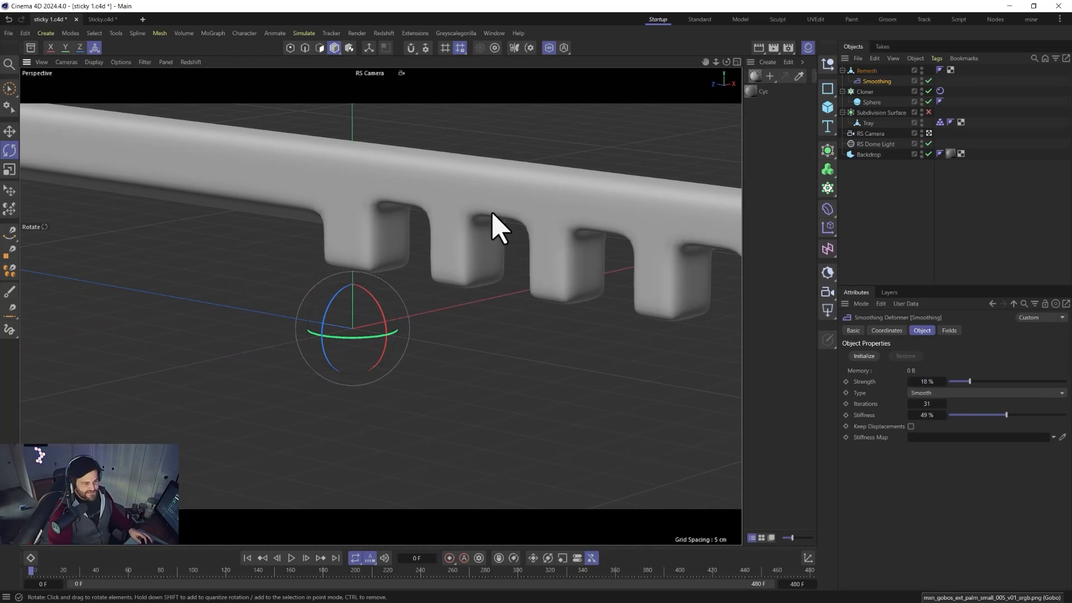
scroll(368, 207, down, 2)
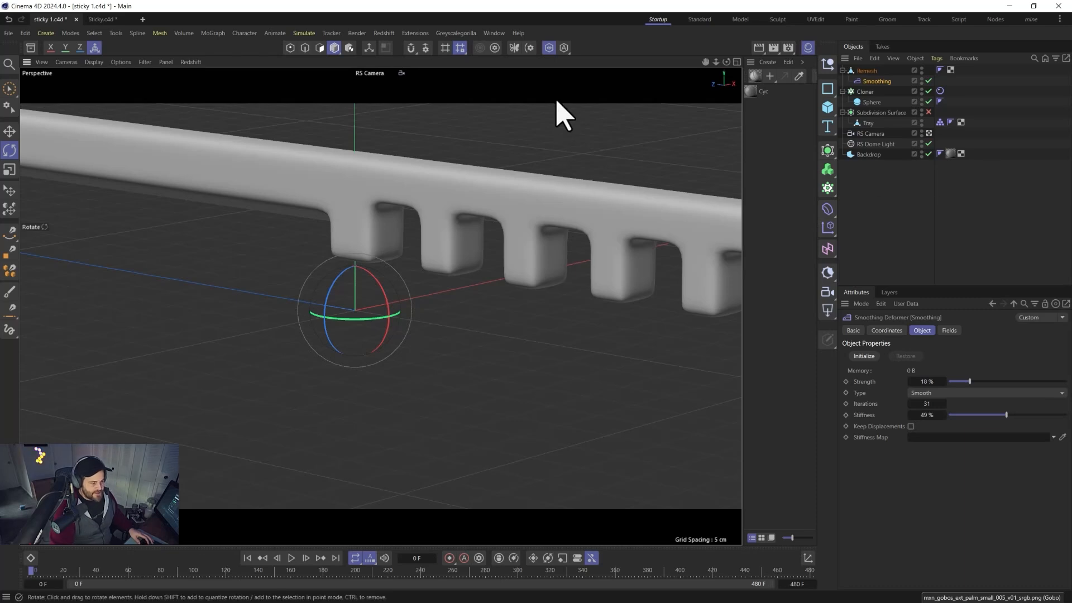
Bring the pellet-filled tray back into view and rotate the Remesh rake inside it with the Rotate tool.
click(549, 48)
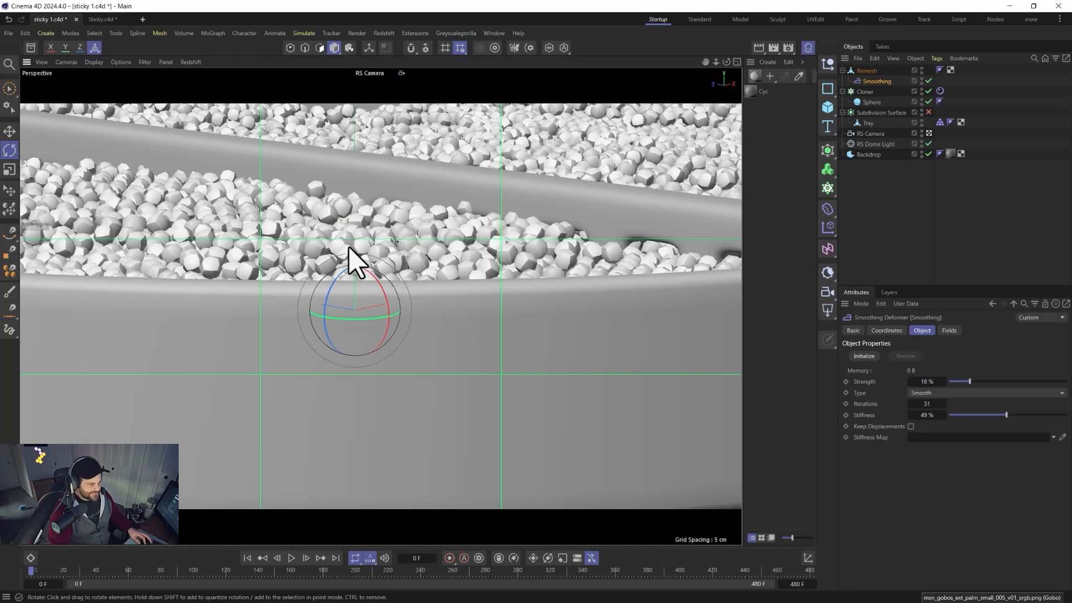
scroll(367, 249, down, 8)
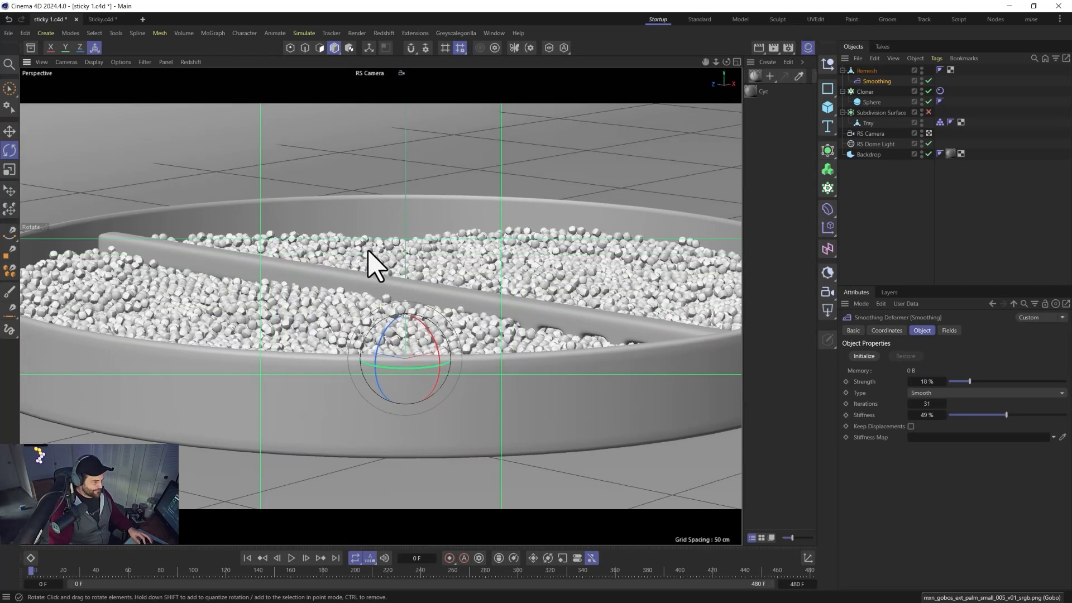
alt+drag(367, 264, 407, 285)
click(858, 72)
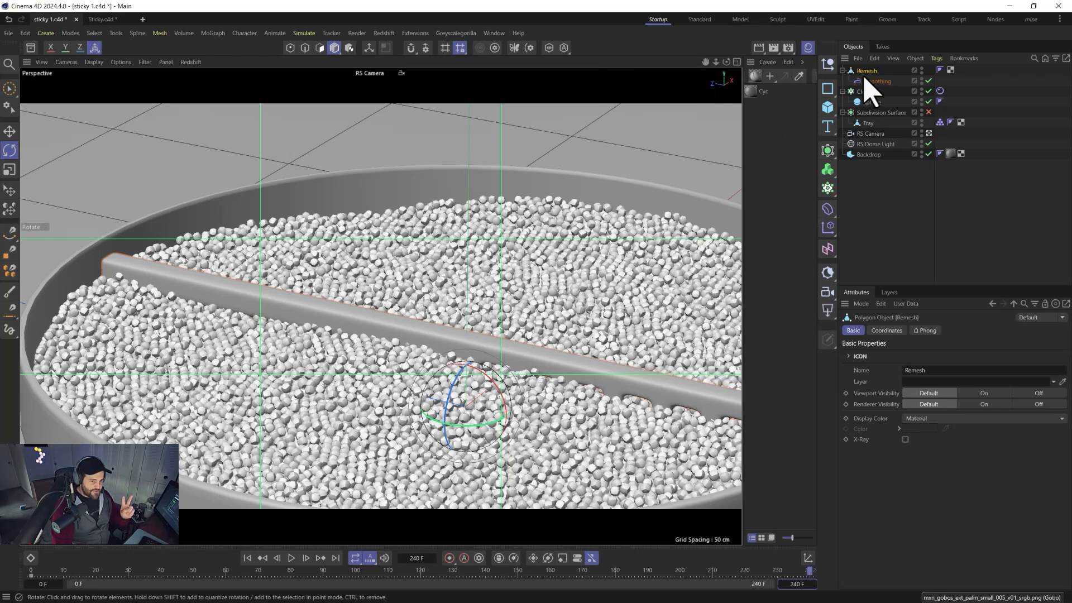
key(r)
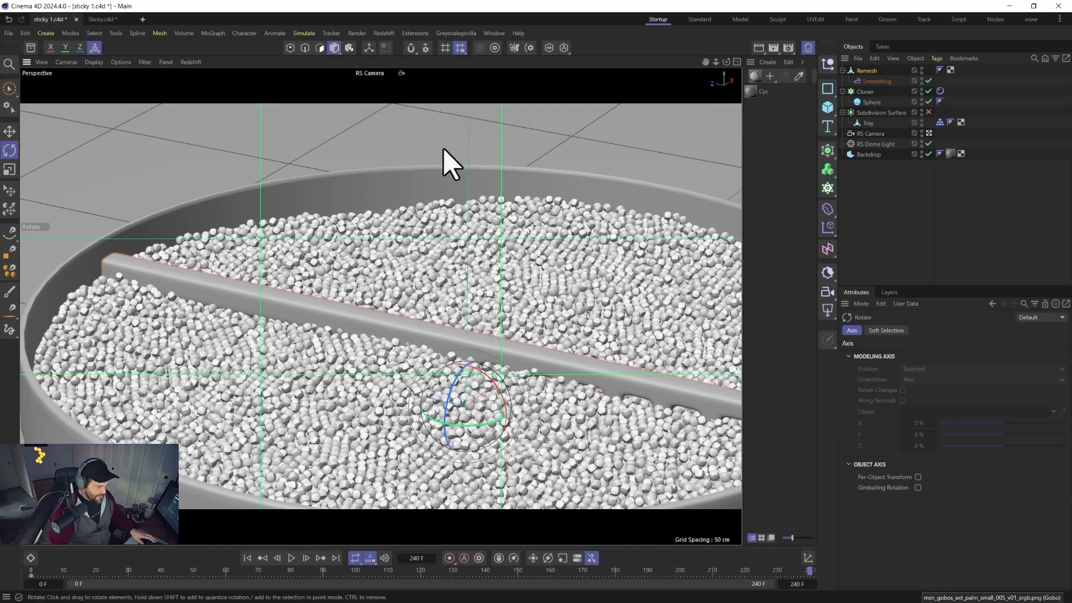
drag(462, 428, 461, 495)
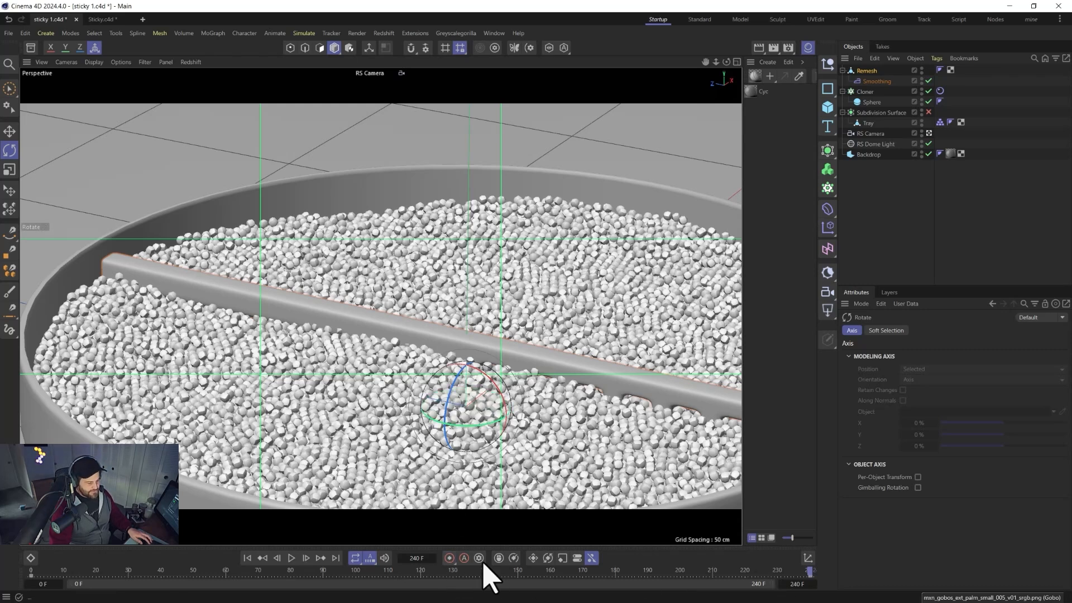
Open the F-Curve timeline and set all of the Remesh object's animation keys to linear interpolation.
click(494, 33)
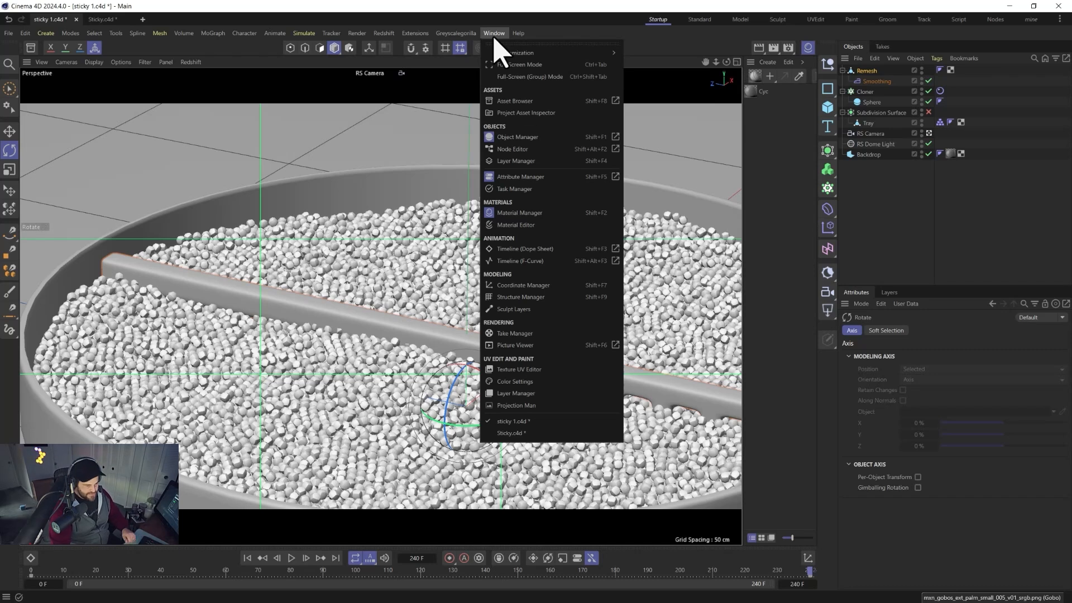
click(564, 260)
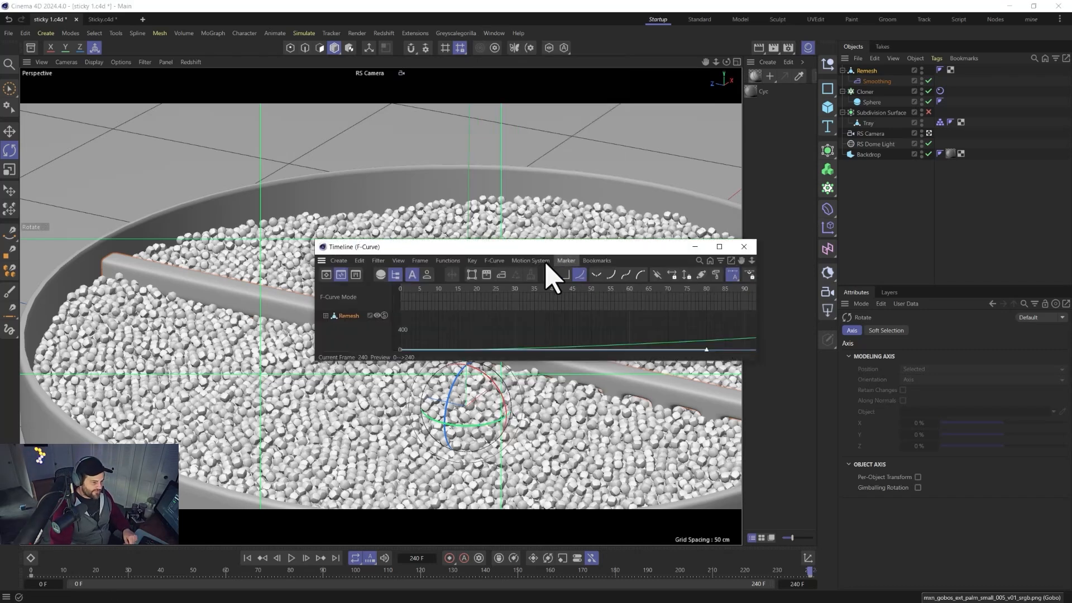
drag(558, 240, 552, 59)
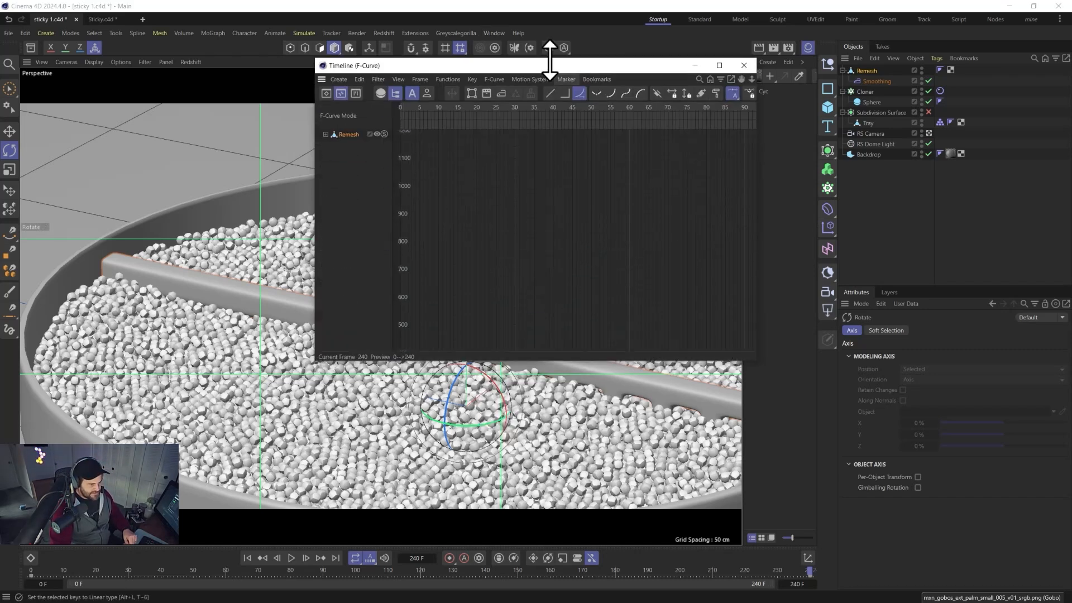
click(343, 135)
drag(467, 65, 335, 144)
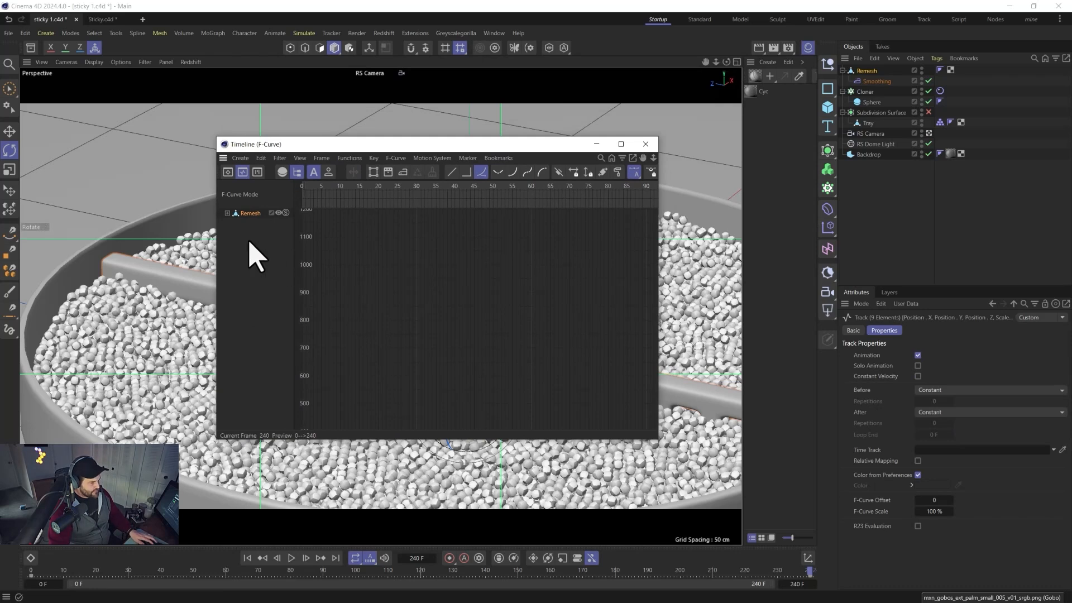
click(227, 213)
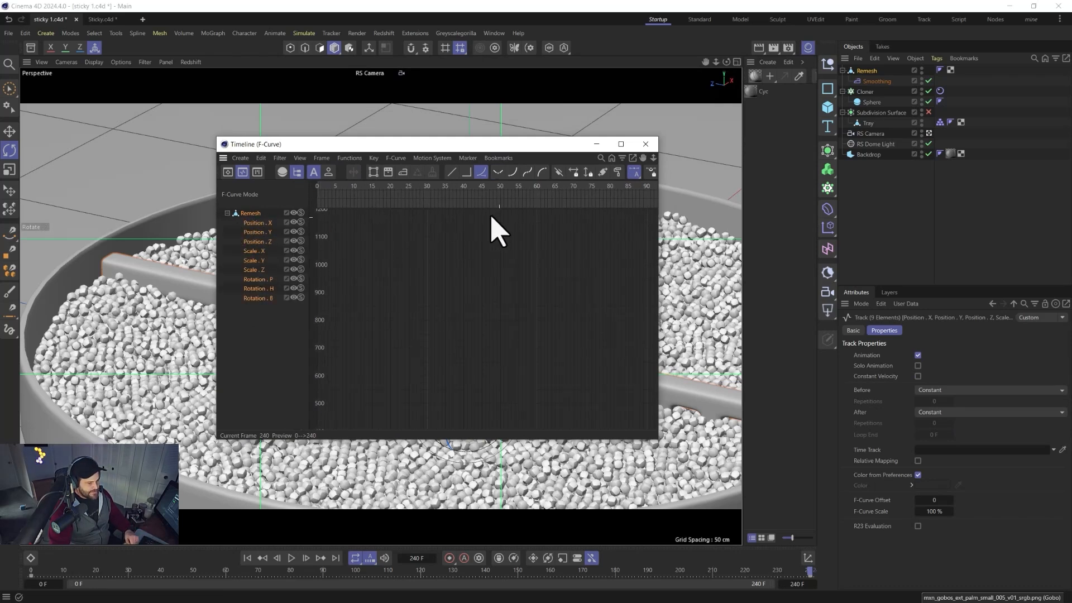
key(h)
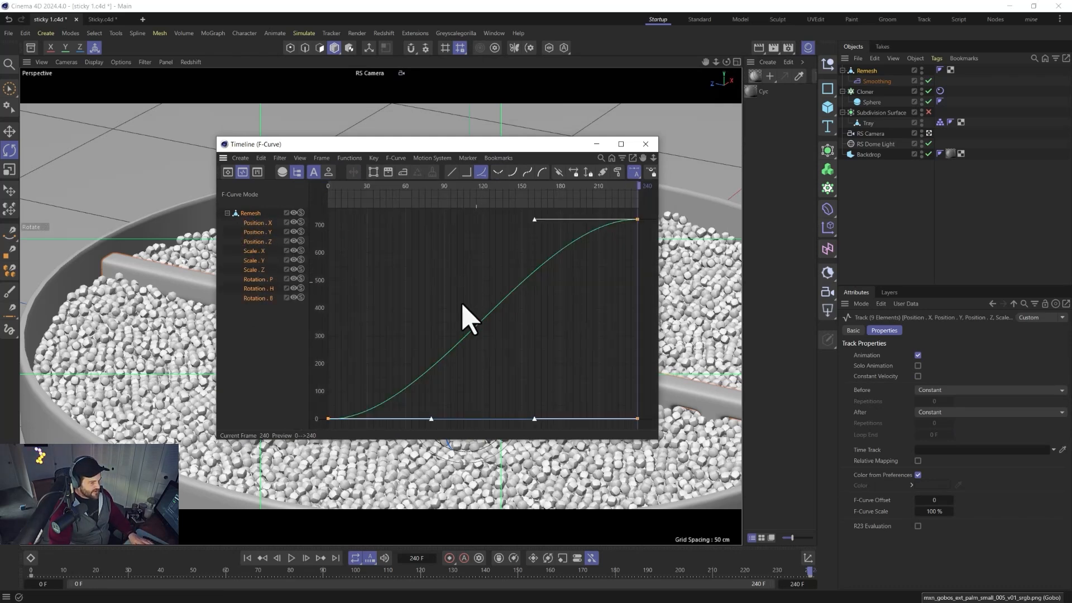
click(451, 173)
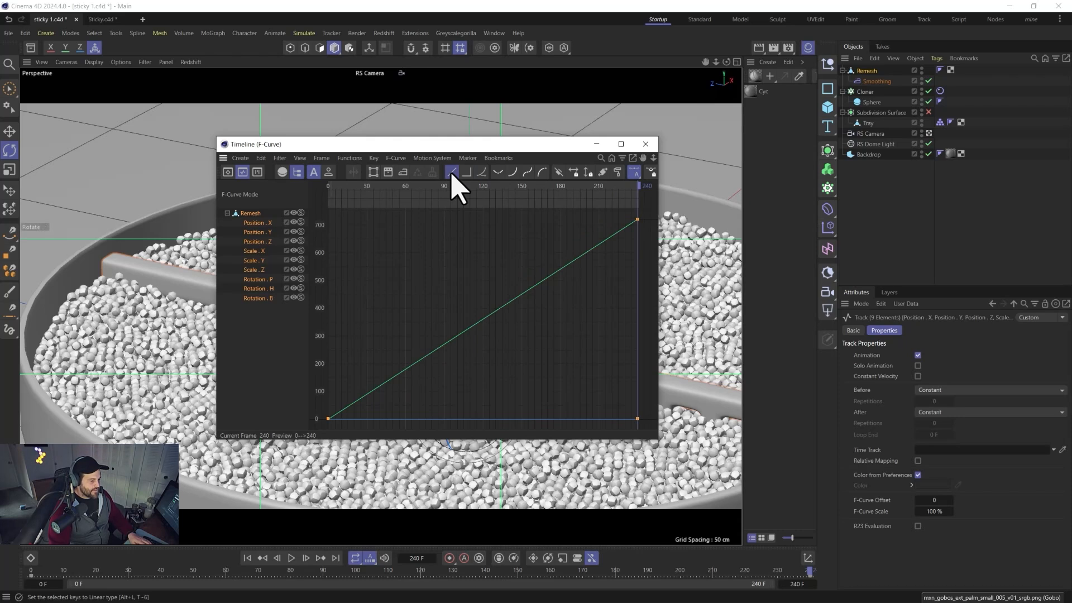
click(646, 144)
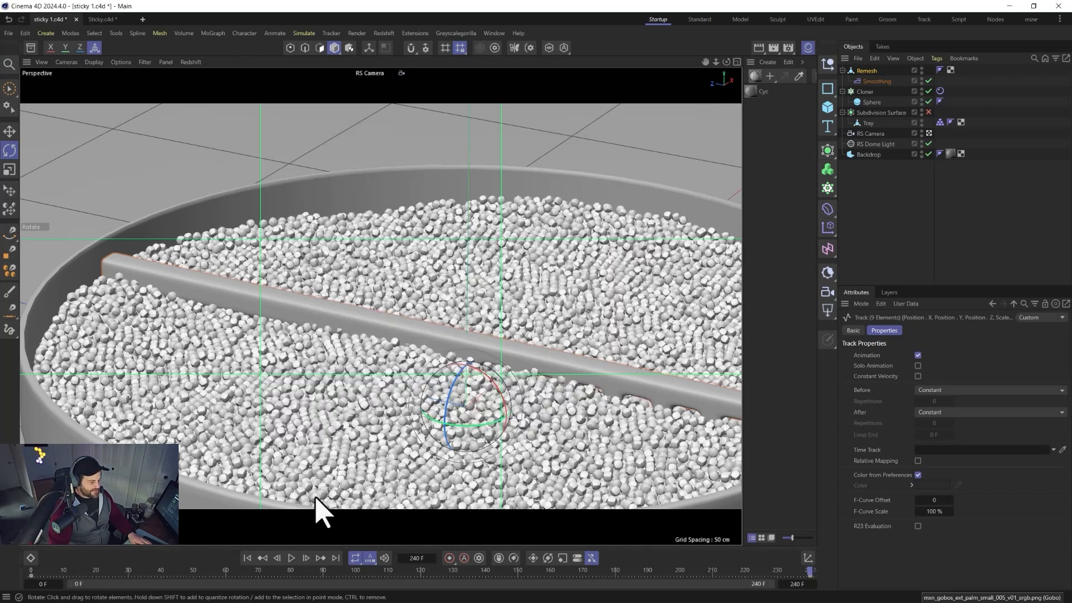
Rewind to frame 0 and save the scene.
click(247, 557)
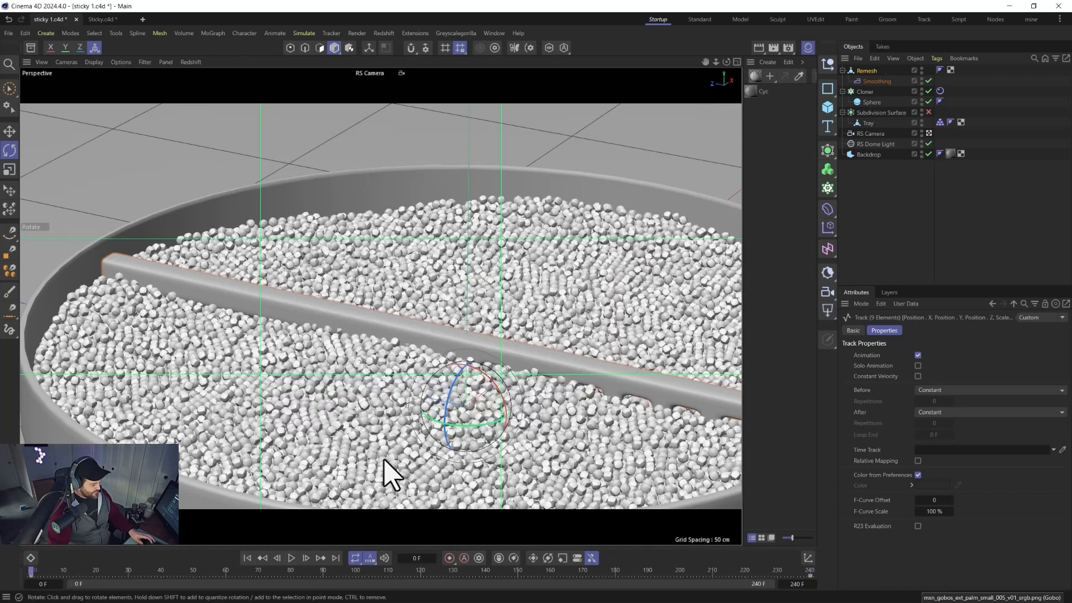
key(ctrl+s)
Add a Collider simulation tag to the Remesh object.
right_click(870, 71)
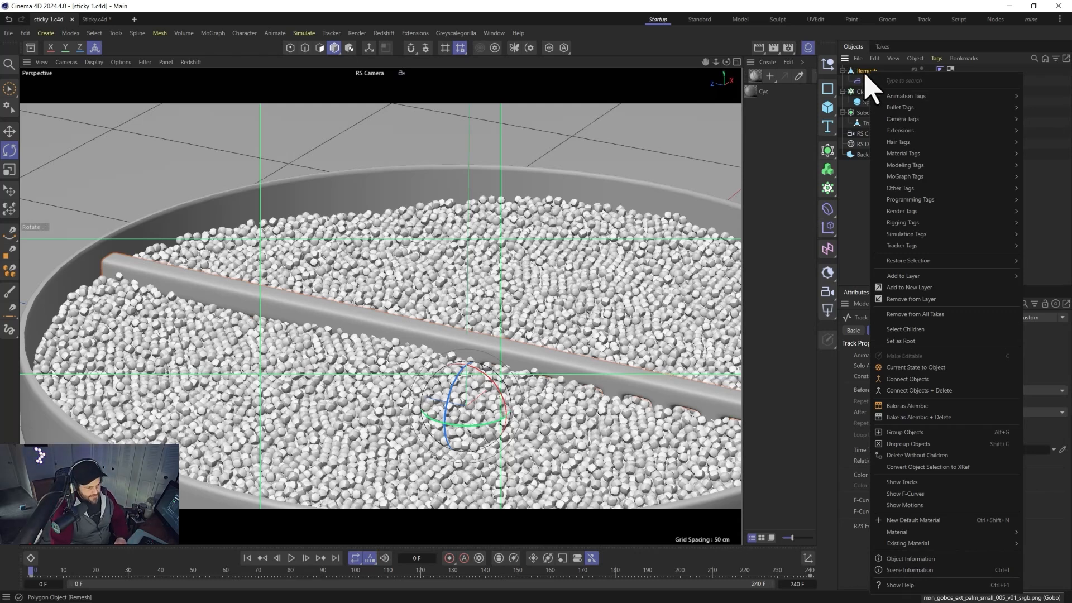
mouse_move(912, 200)
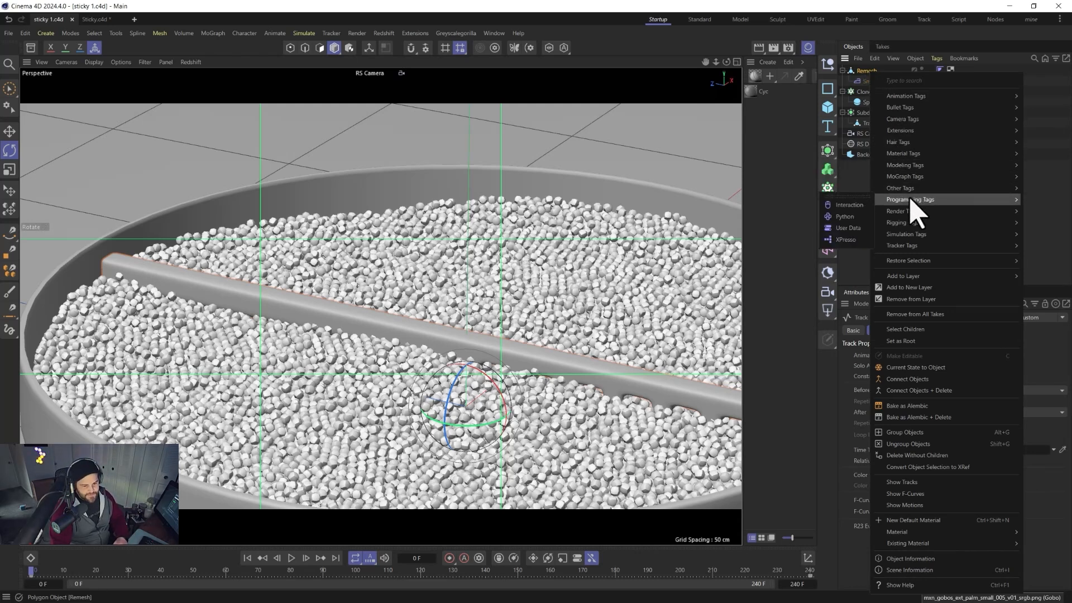
mouse_move(915, 223)
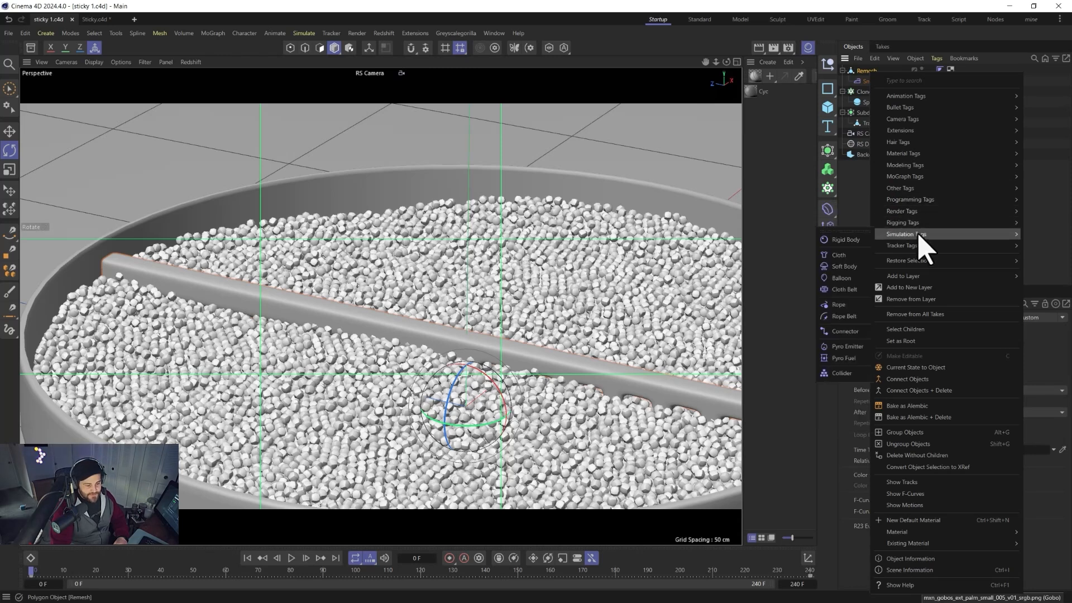
click(842, 373)
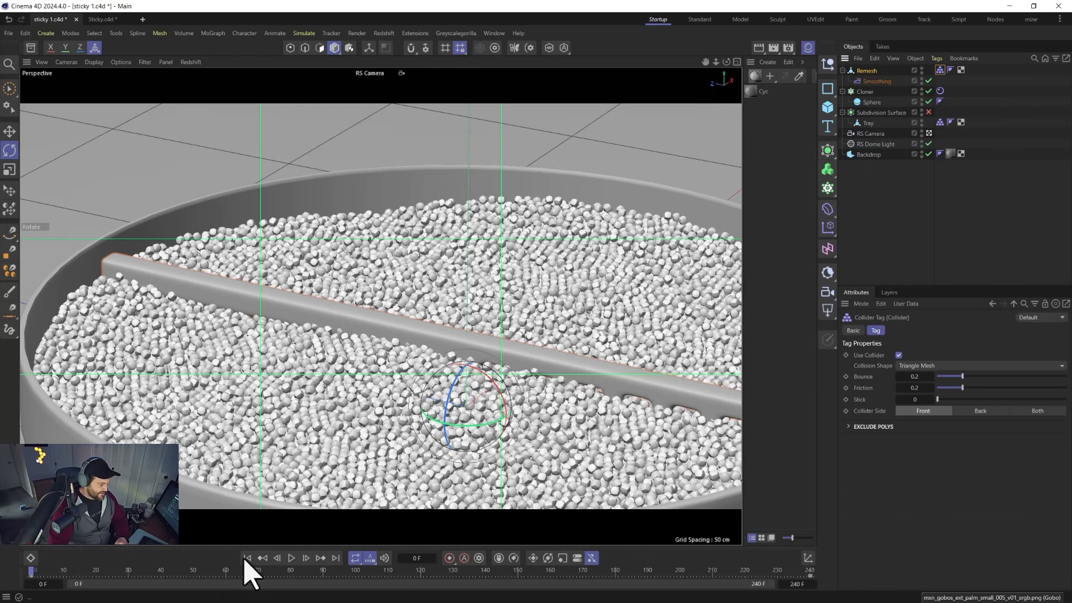
Play the simulation to preview the rake moving through the pellets, then stop it.
click(290, 558)
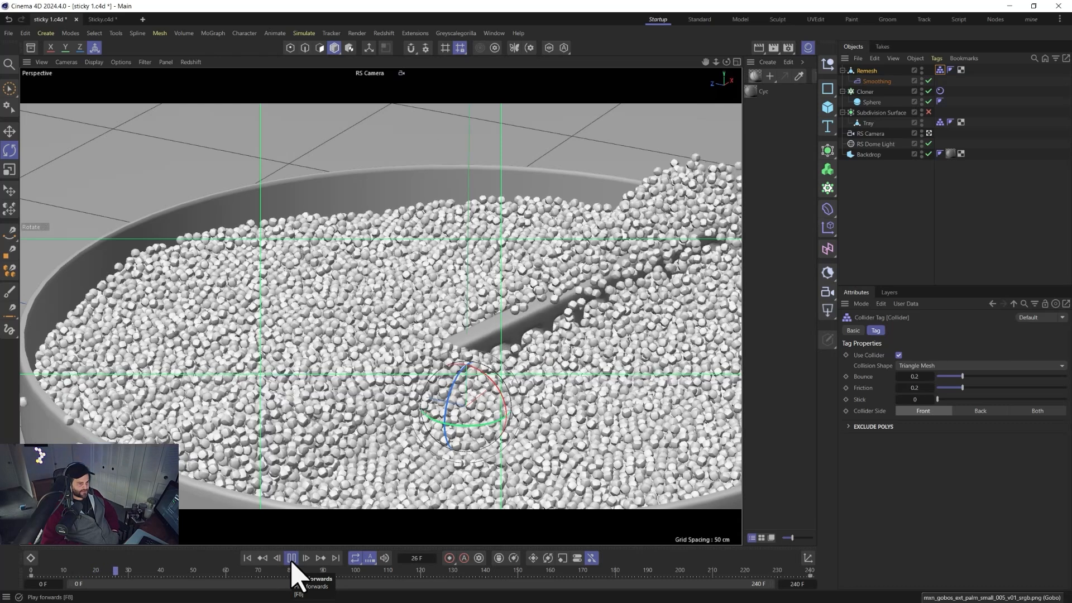
click(292, 558)
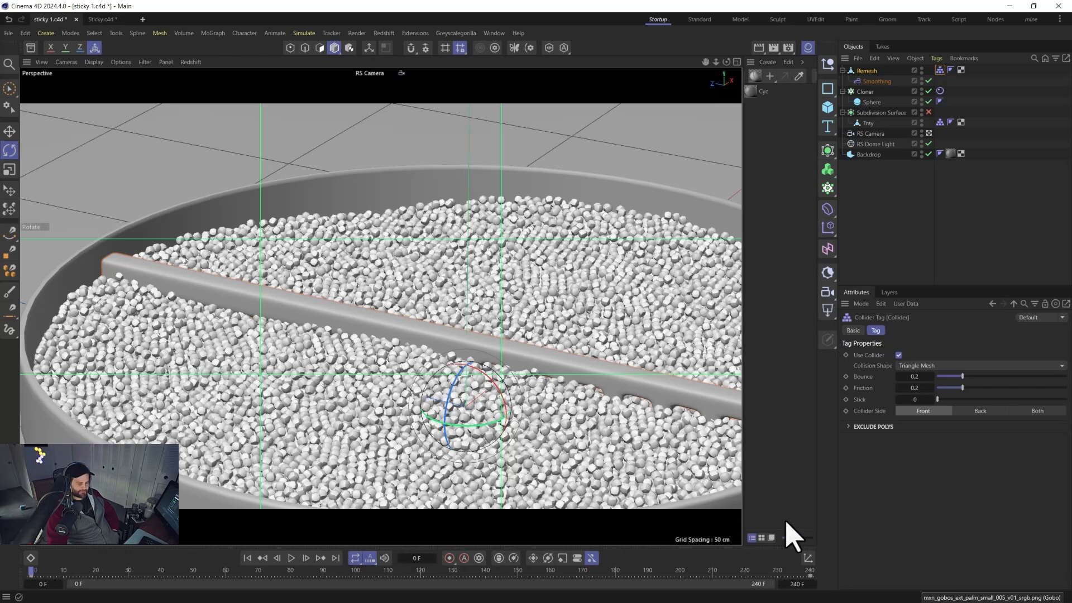
Move the Remesh object's final rotation key to frame 480 and rewind to the start.
click(335, 558)
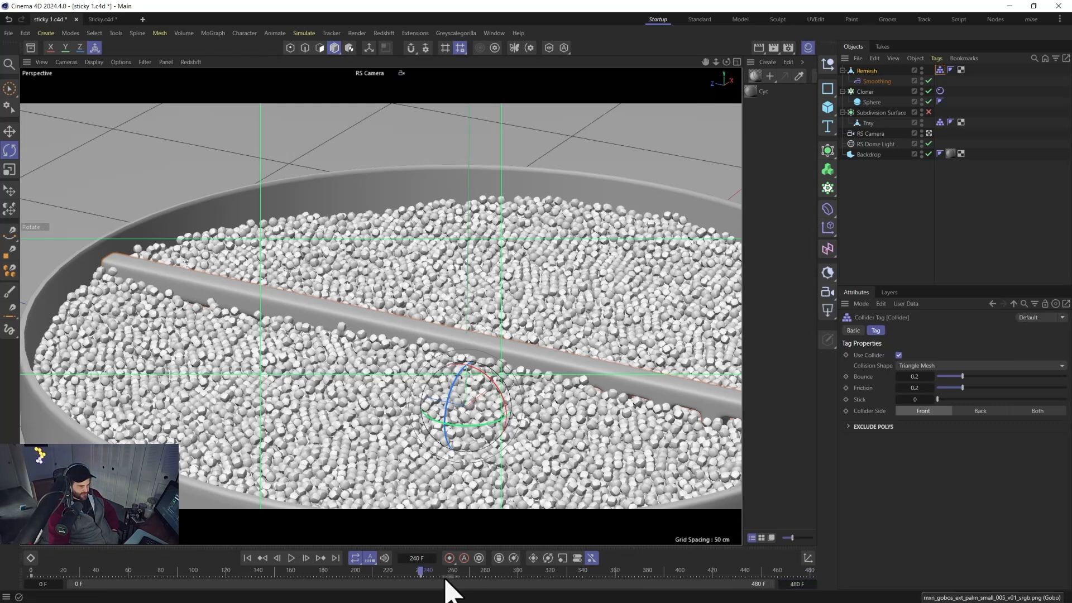
click(402, 578)
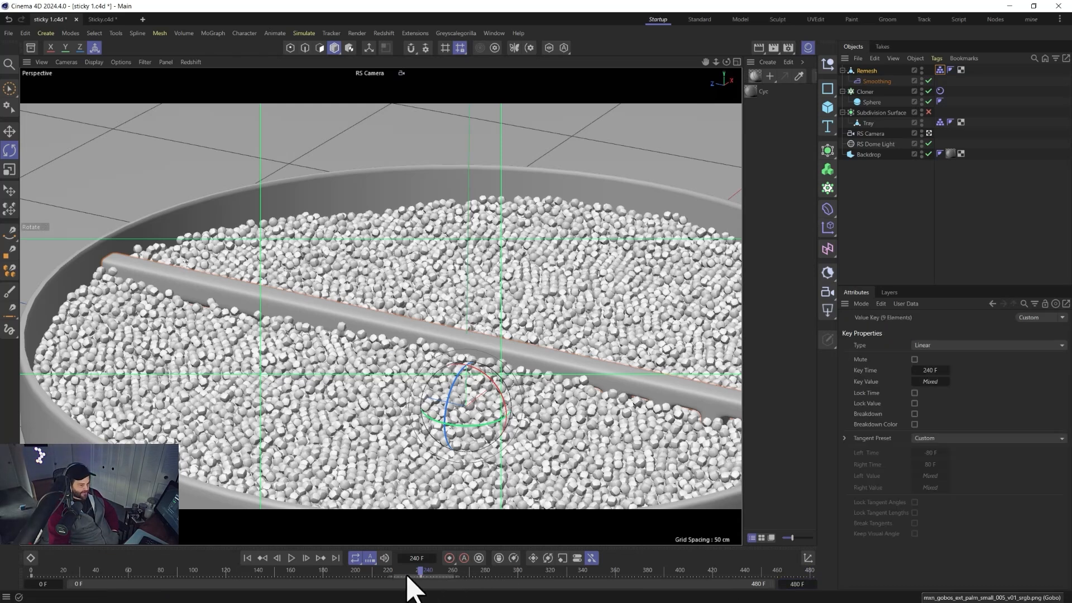
drag(414, 577, 810, 578)
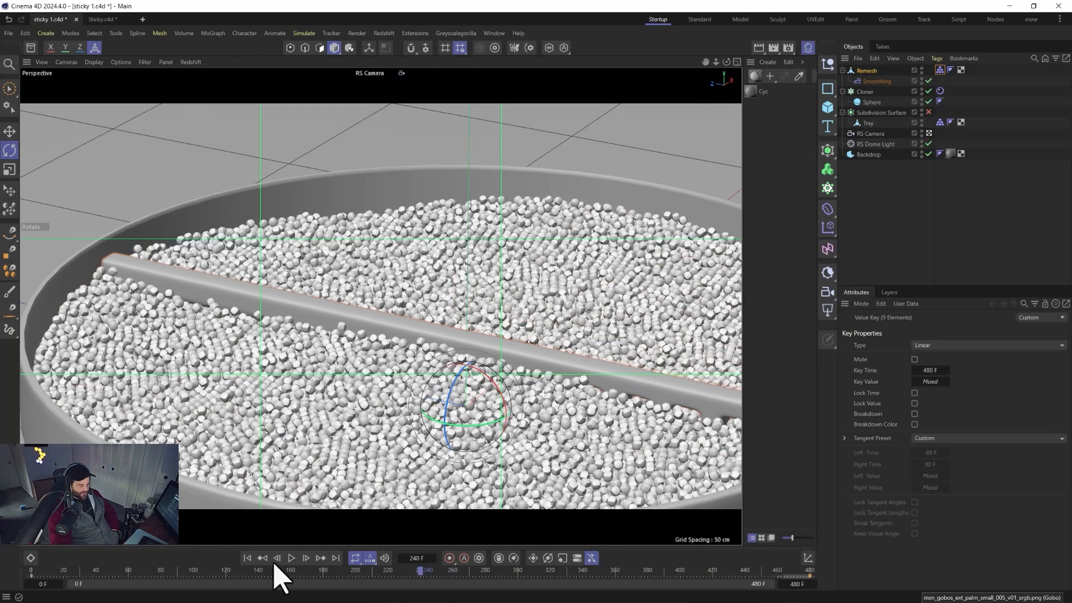
click(247, 558)
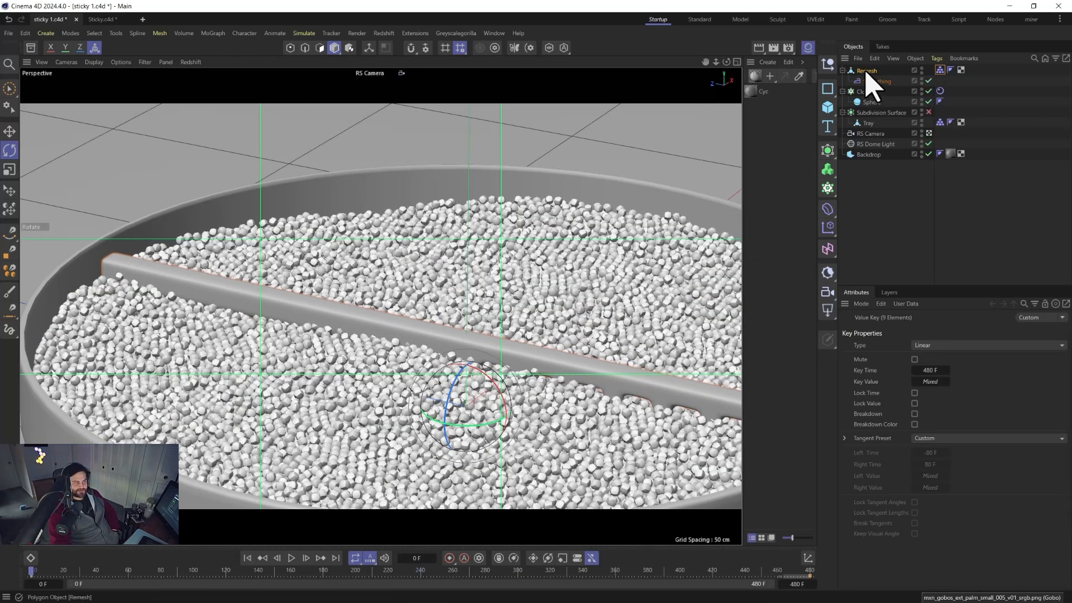
Open the collision settings of the Cloner's Rigid Body tag and save the scene.
click(866, 72)
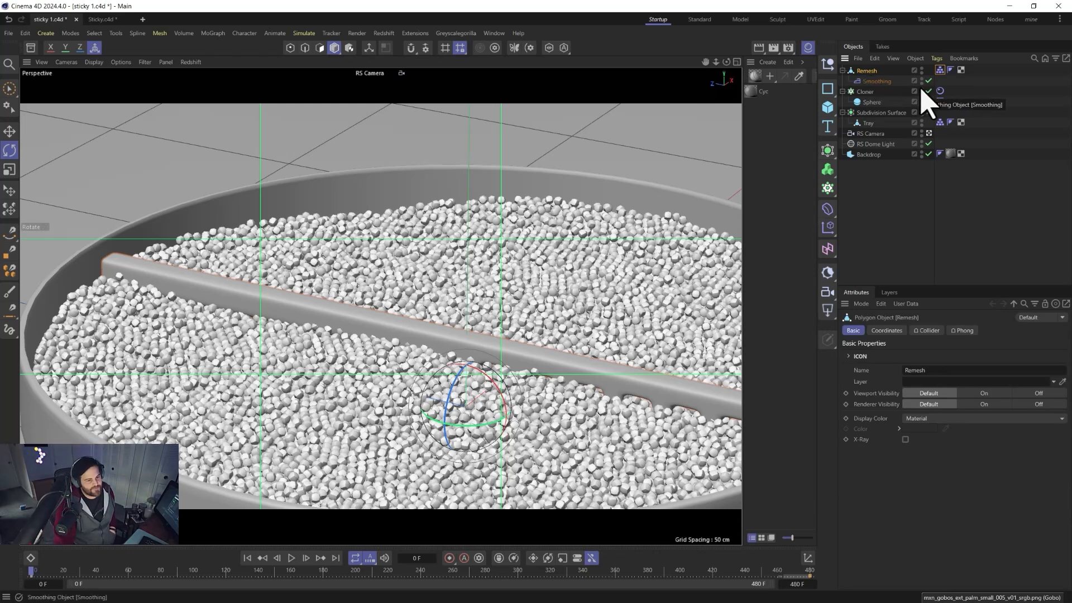
click(940, 91)
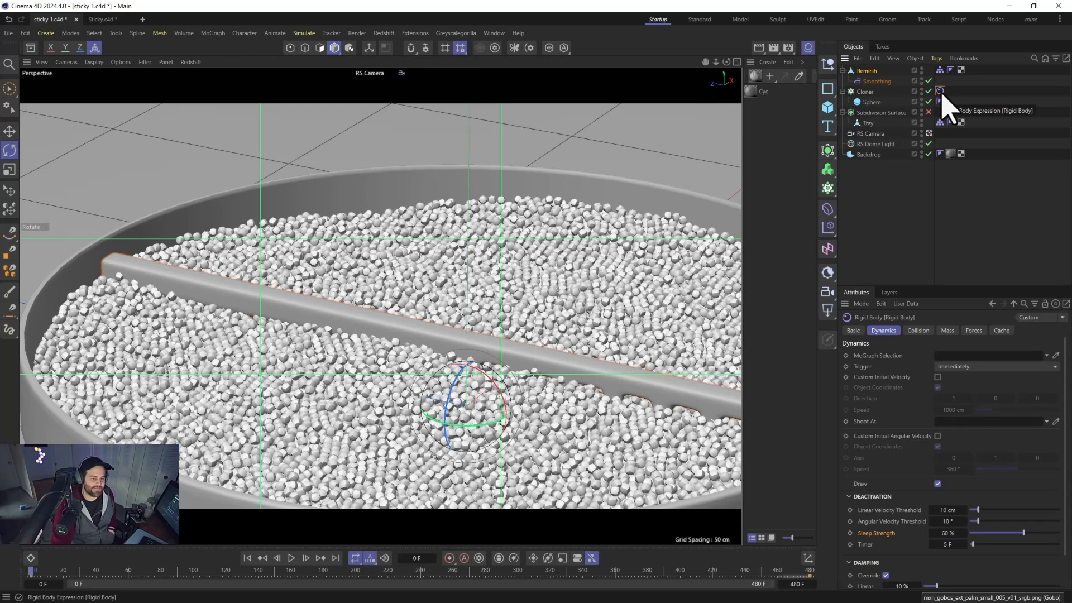
click(921, 331)
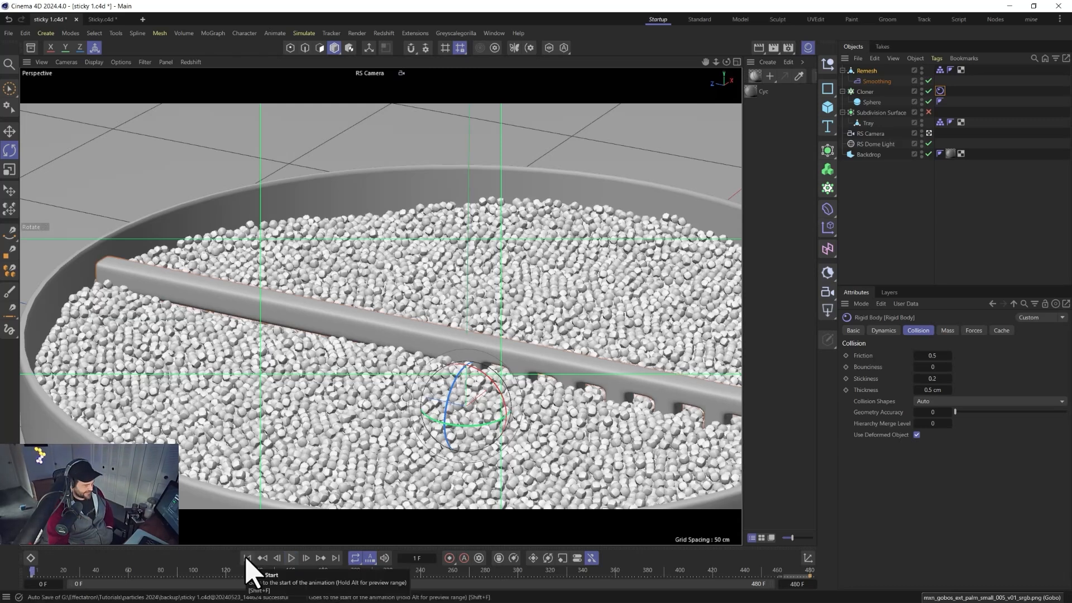
key(ctrl+s)
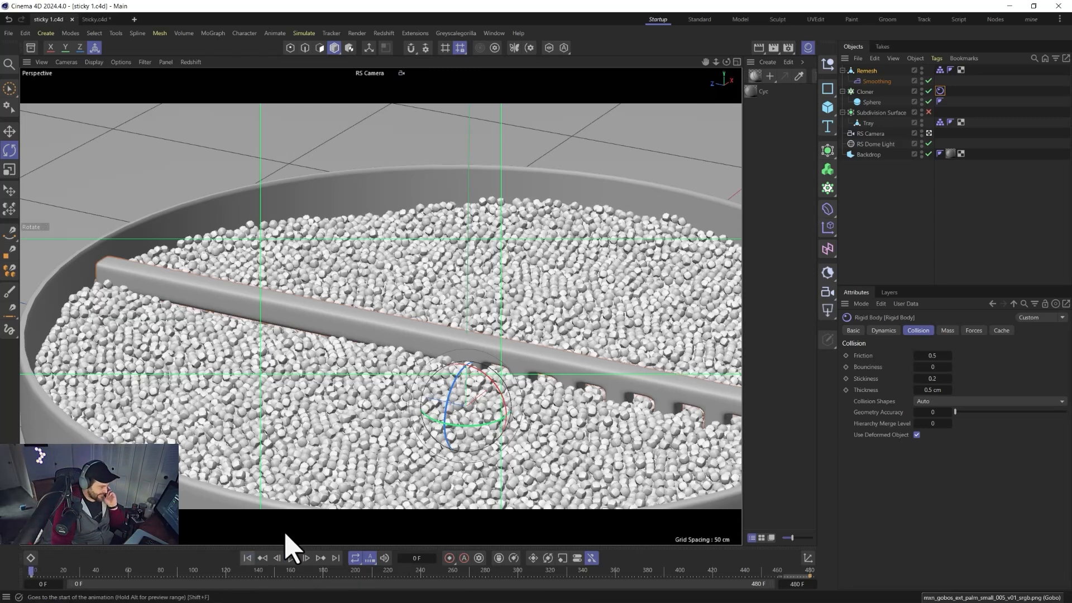
Group the Remesh rake under a new Null and move the Null slightly upward with the Move tool.
click(860, 73)
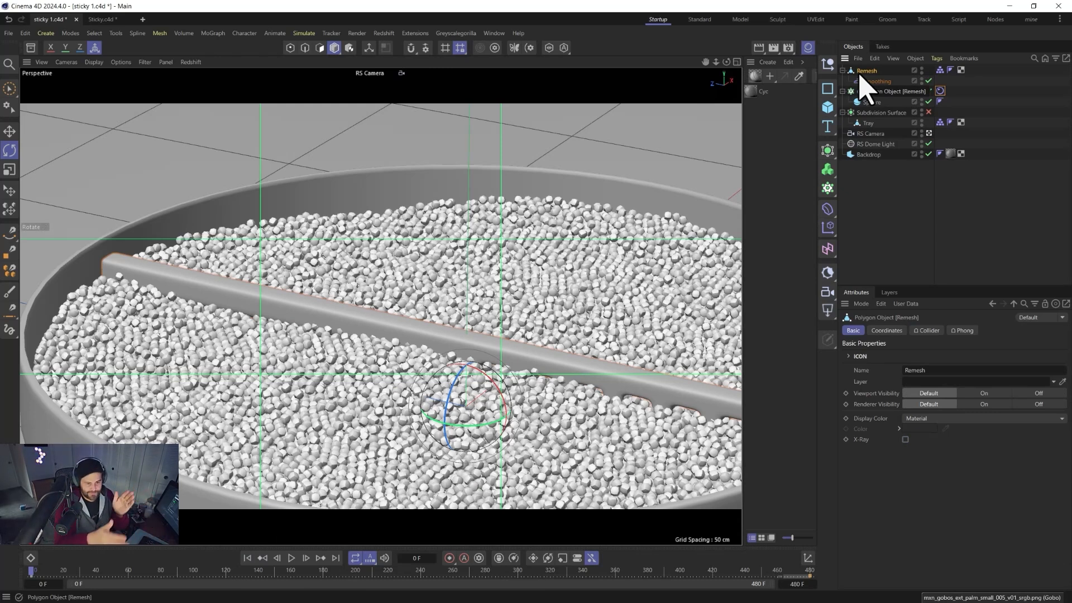
click(829, 64)
drag(863, 72, 862, 73)
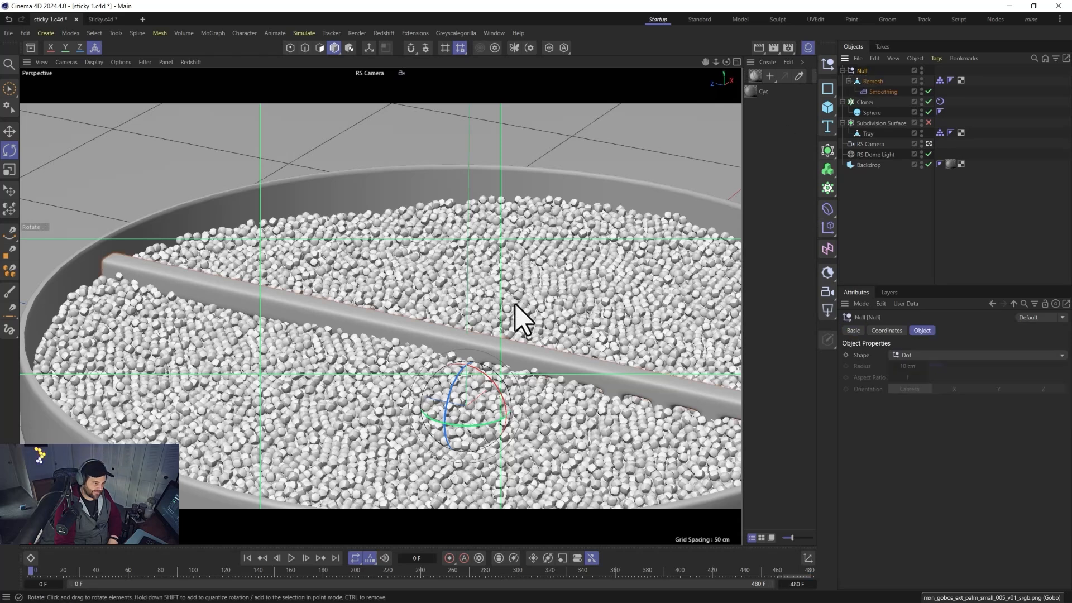
key(e)
drag(474, 354, 465, 332)
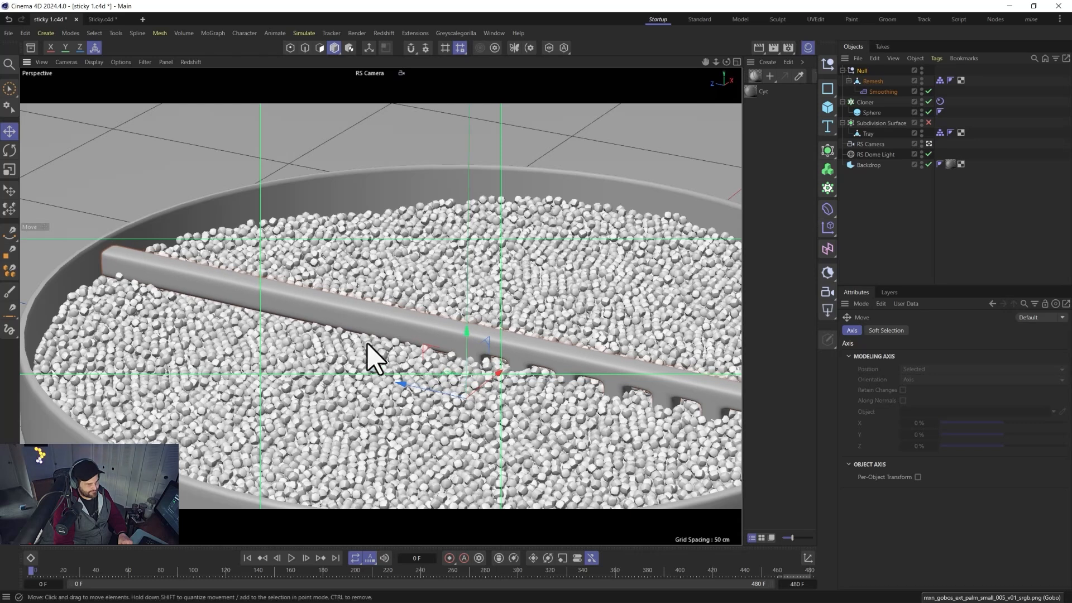
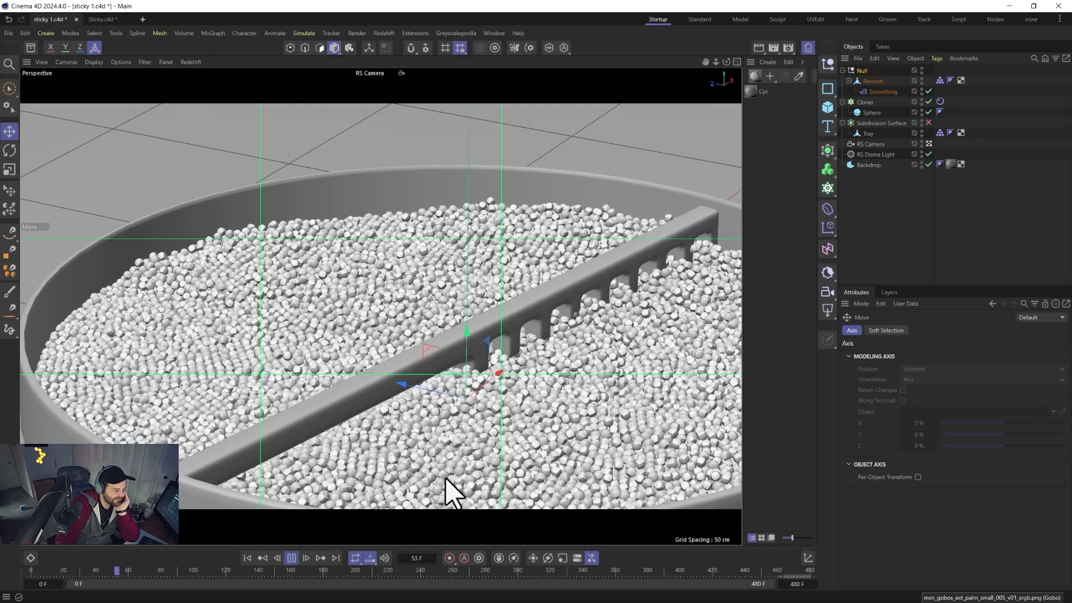
Stop playback and preview the current frame in the Redshift RenderView, then close it.
click(293, 558)
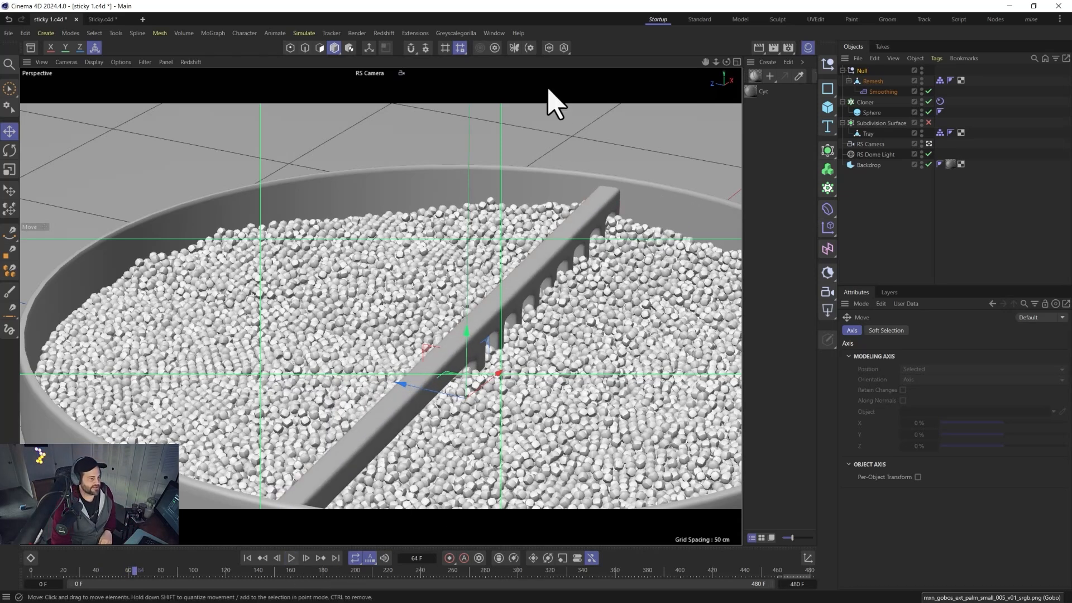
click(356, 33)
click(406, 117)
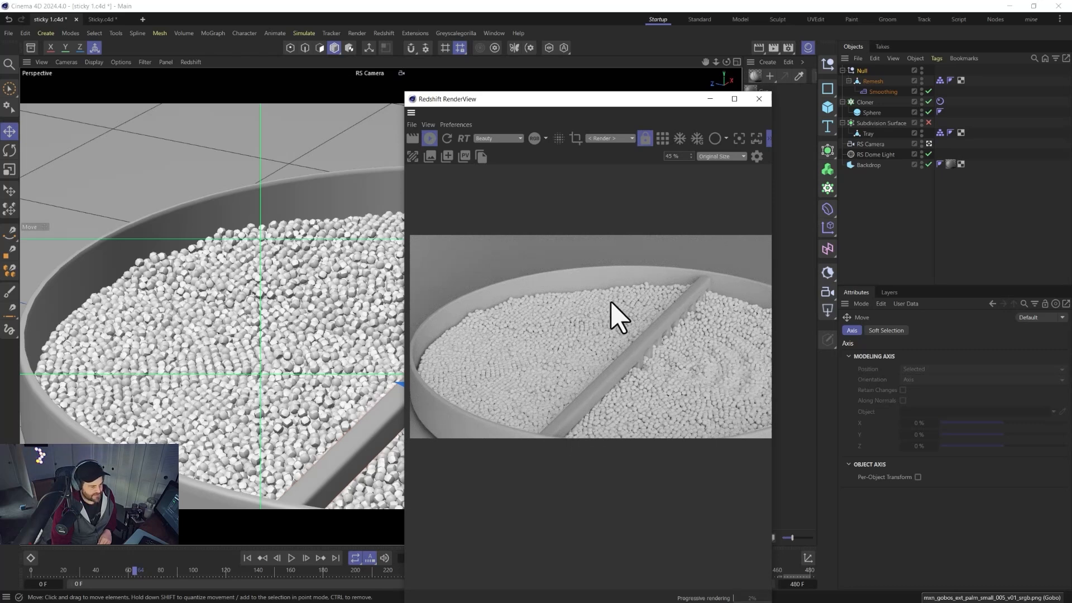
click(759, 99)
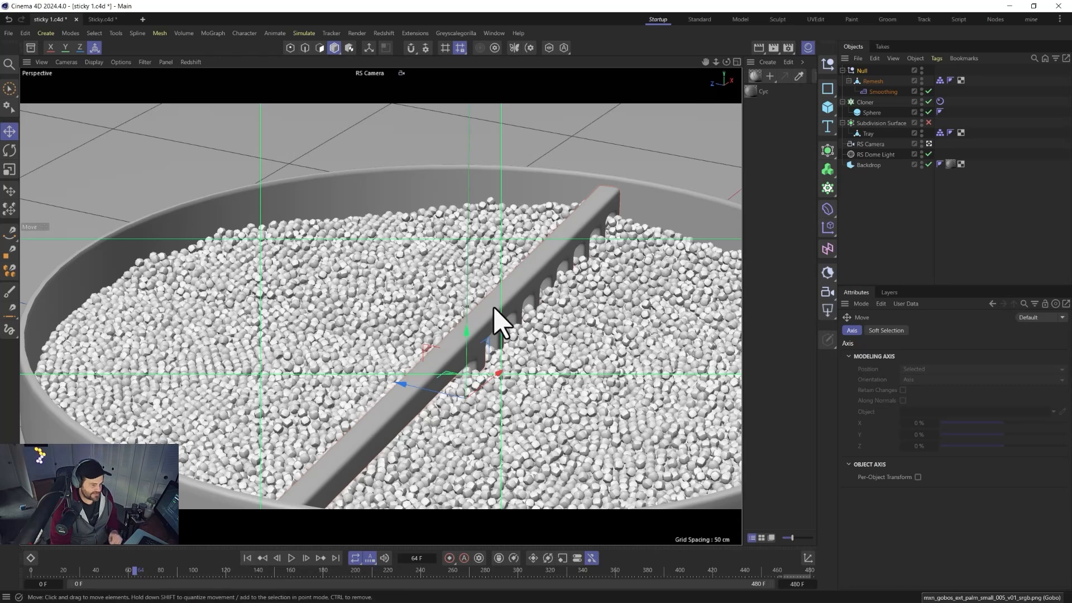
Scale the rake's Null slightly along its vertical axis and return to the Move tool.
key(t)
drag(466, 327, 464, 351)
key(e)
Orbit around the tray to inspect the rake among the pellets and replay the simulation from the start.
alt+drag(409, 446, 497, 446)
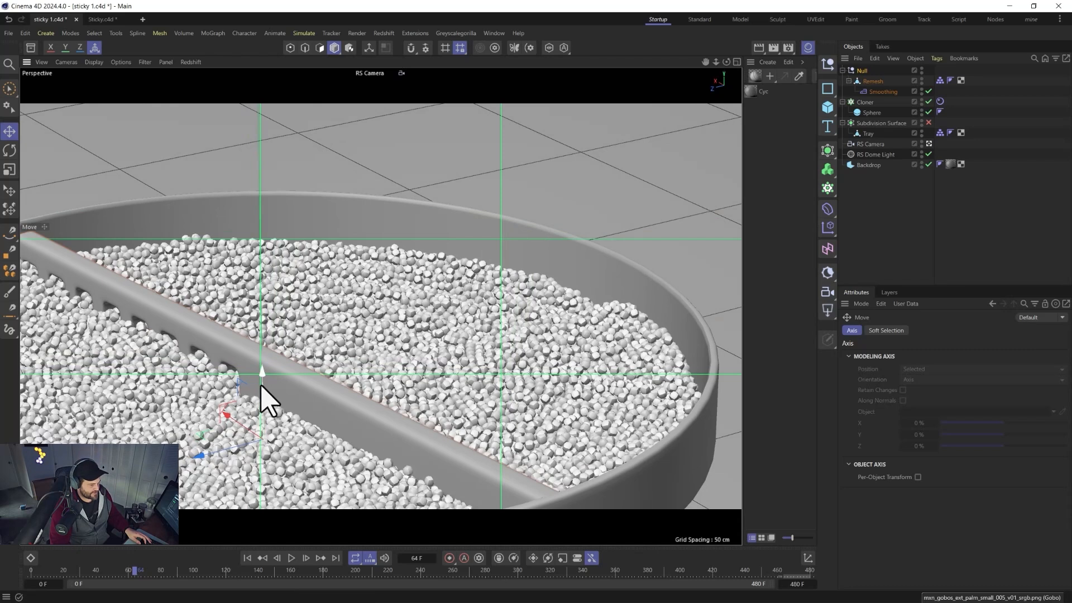
drag(261, 384, 261, 388)
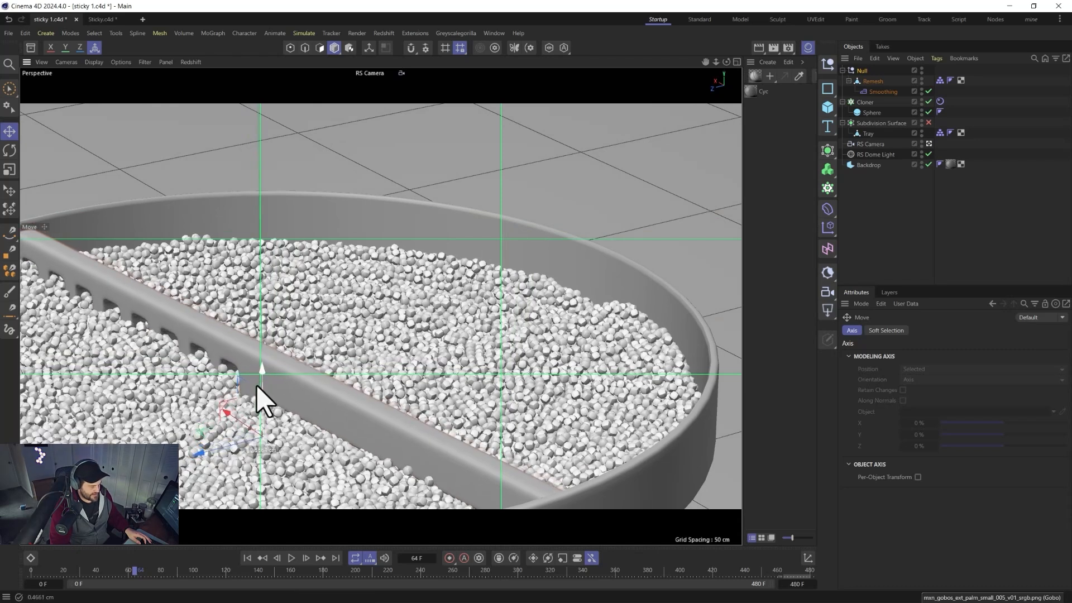
alt+drag(335, 431, 471, 443)
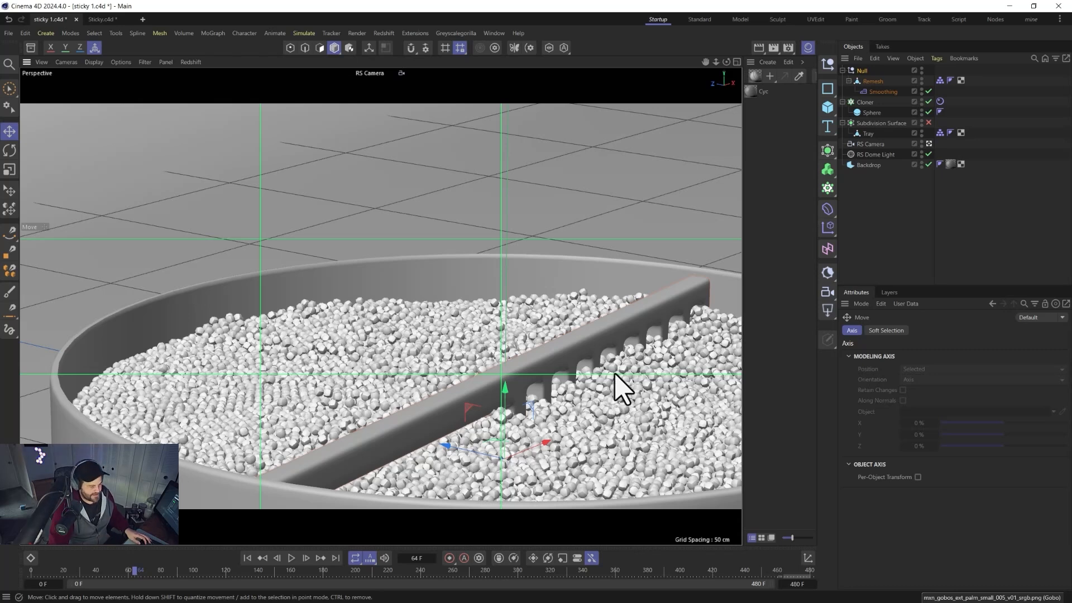
drag(505, 386, 505, 402)
alt+drag(497, 446, 589, 449)
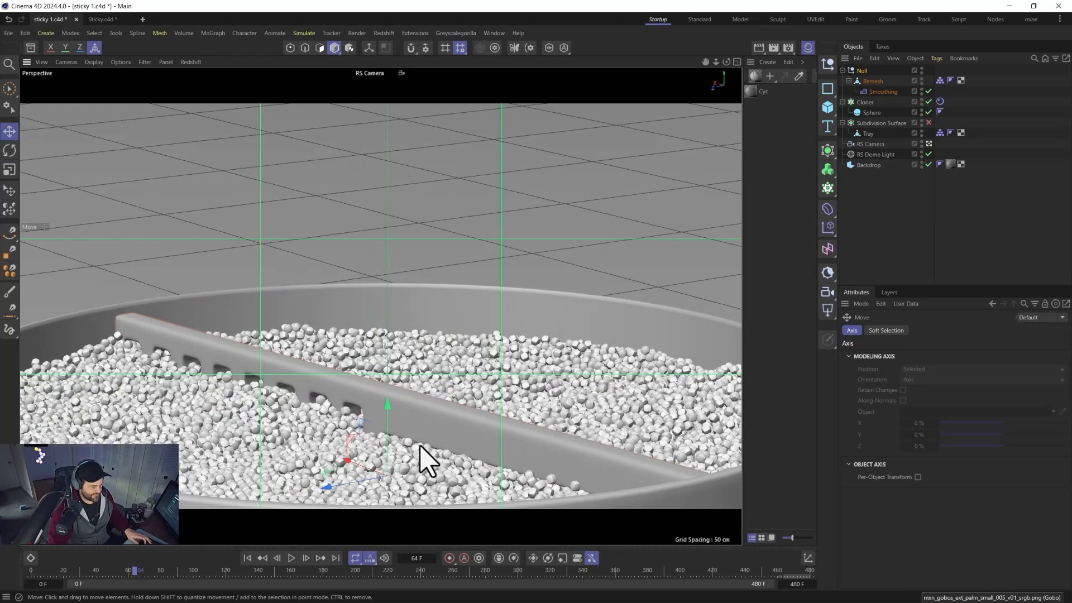
mouse_move(369, 445)
alt+mouse_down()
mouse_move(459, 461)
mouse_move(378, 459)
alt+mouse_up()
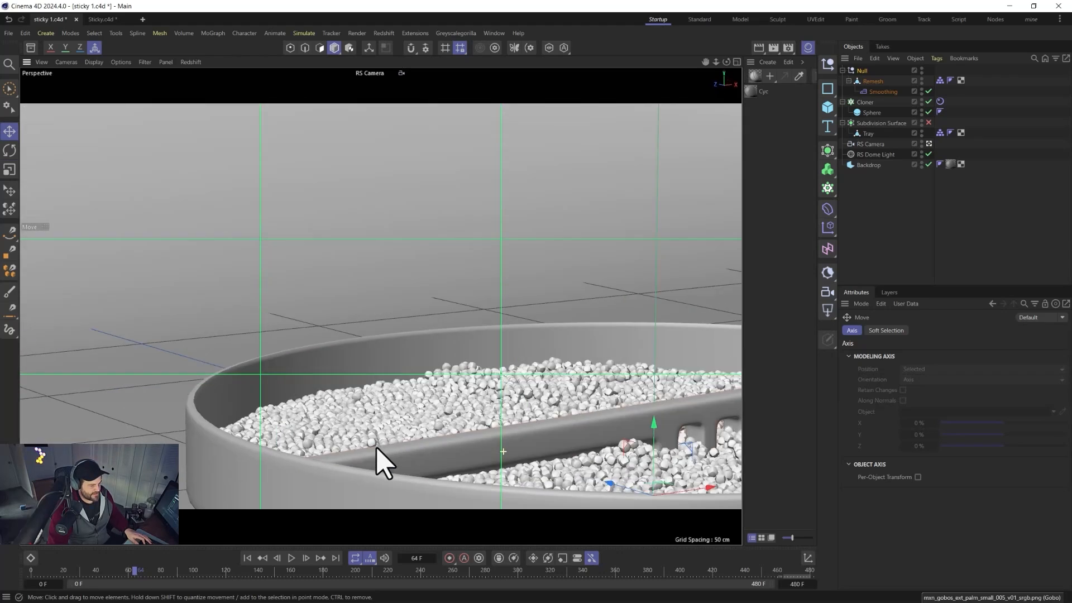
alt+drag(633, 430, 547, 301)
alt+middle_drag(544, 288, 550, 302)
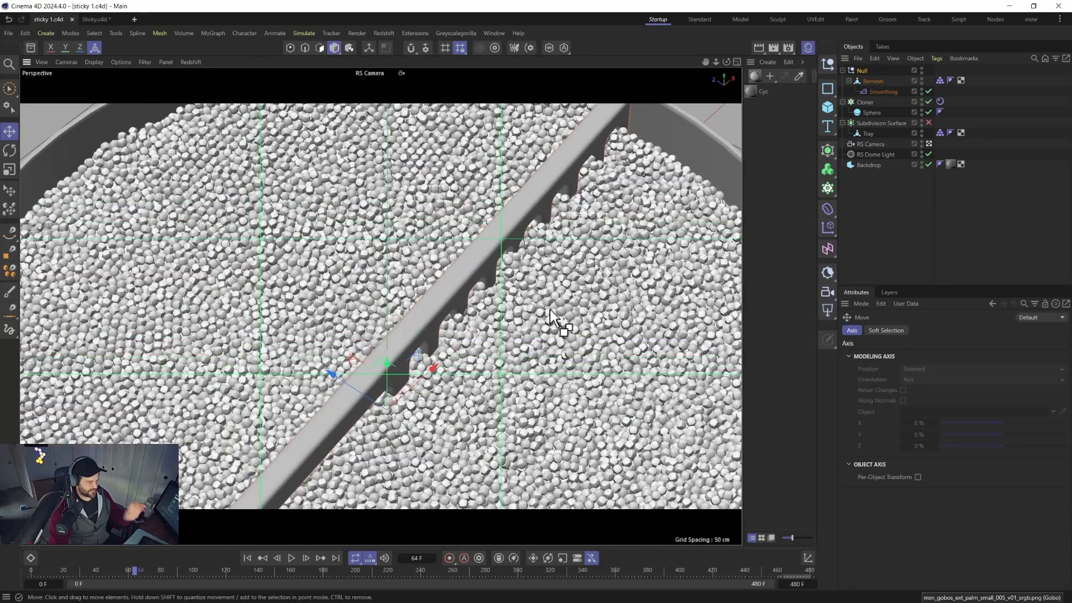
alt+right_drag(447, 349, 417, 406)
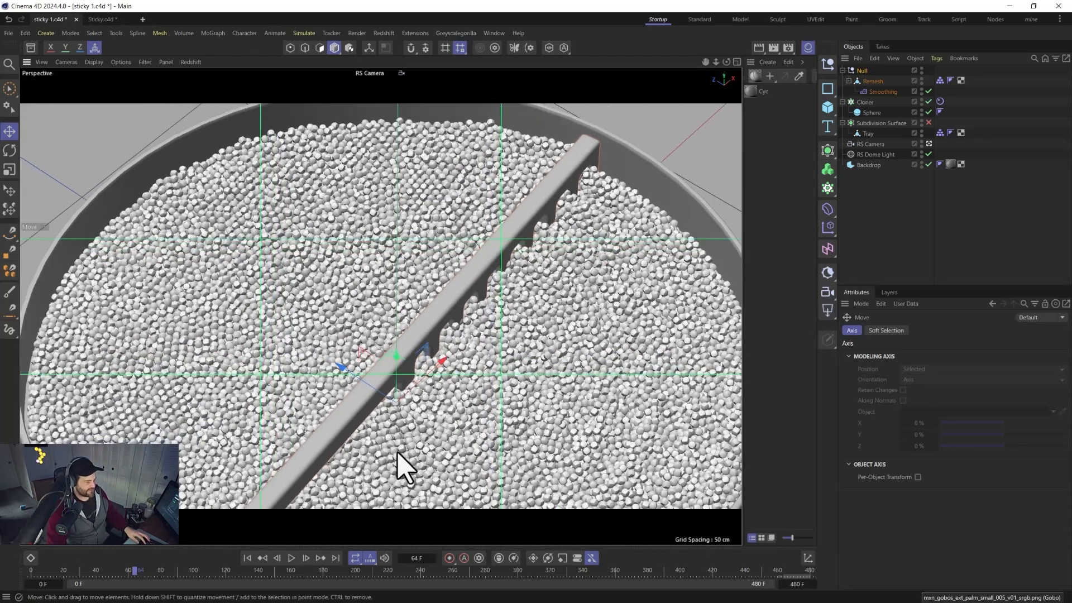
alt+middle_drag(394, 451, 380, 358)
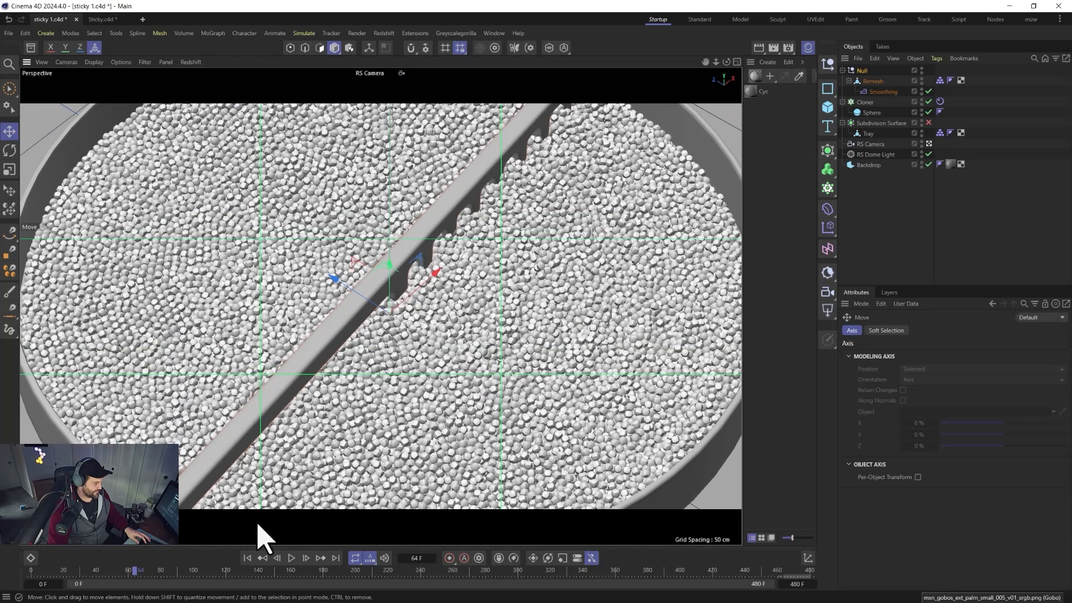
click(248, 557)
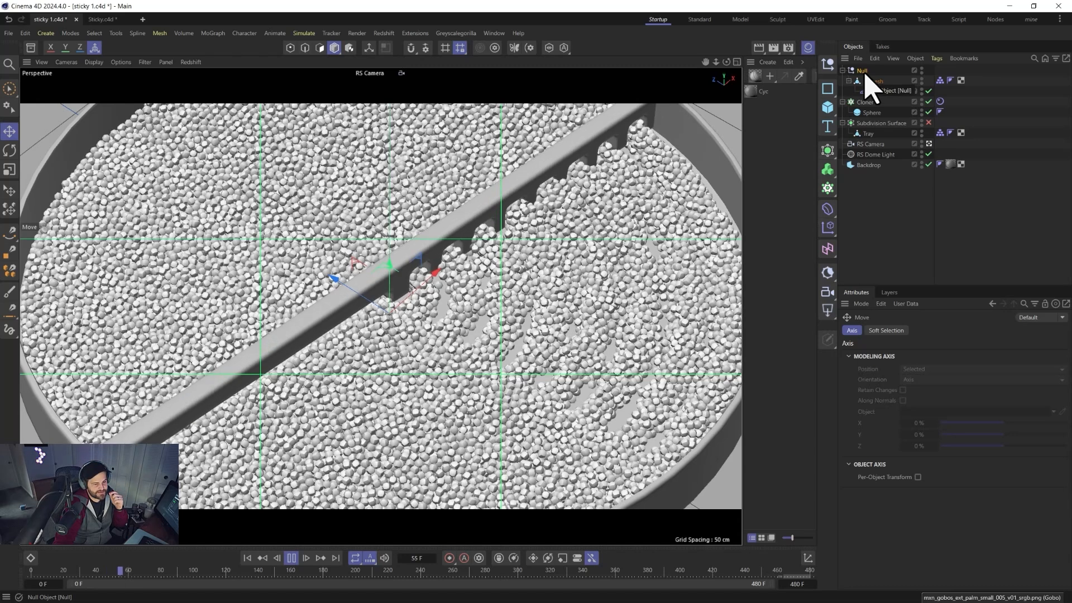
right_click(869, 91)
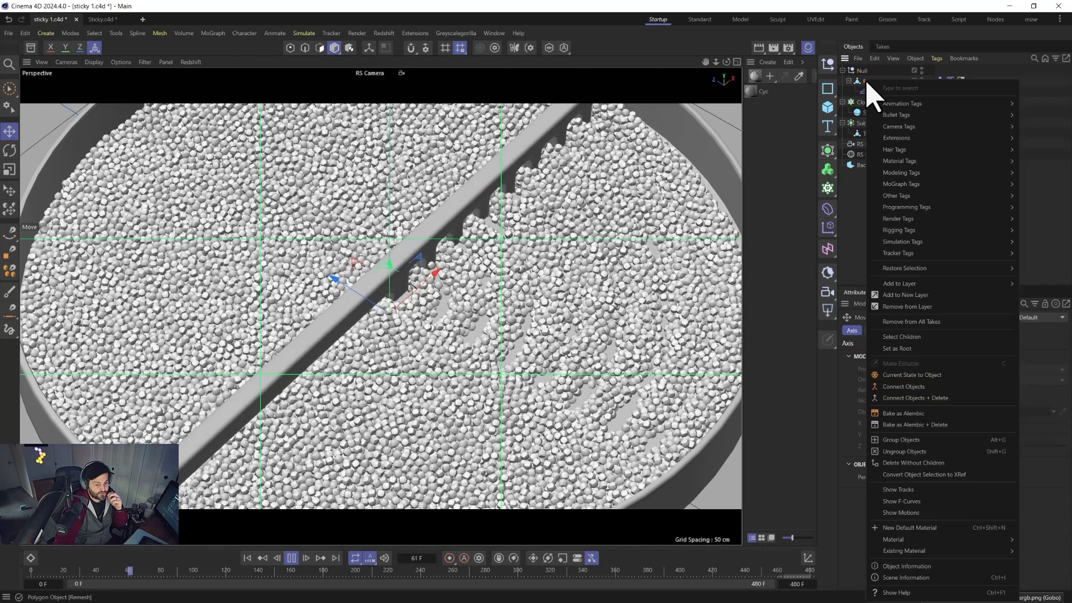
mouse_move(907, 207)
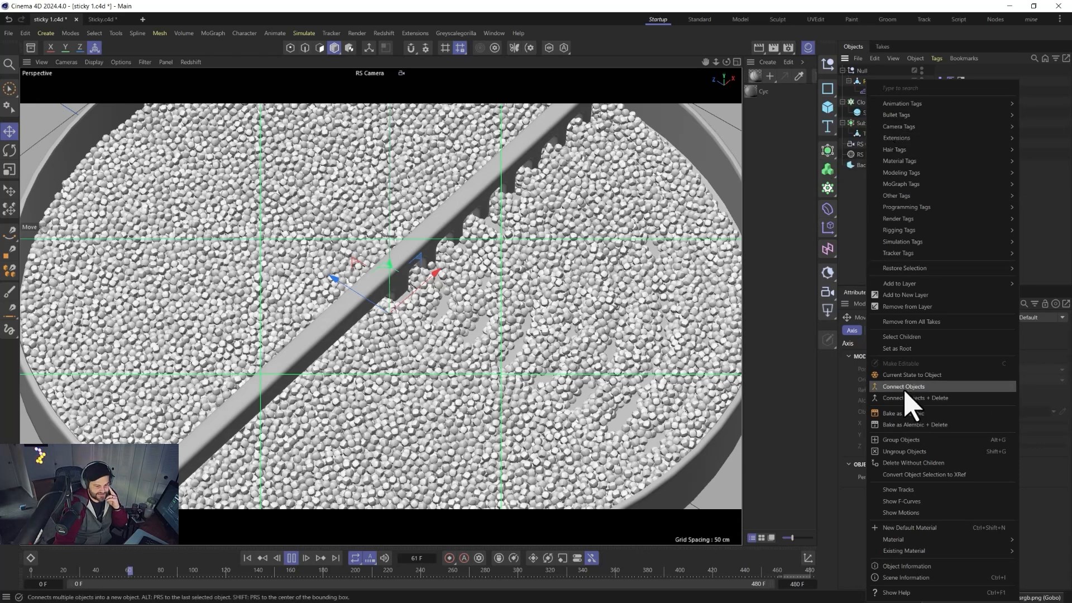
click(863, 240)
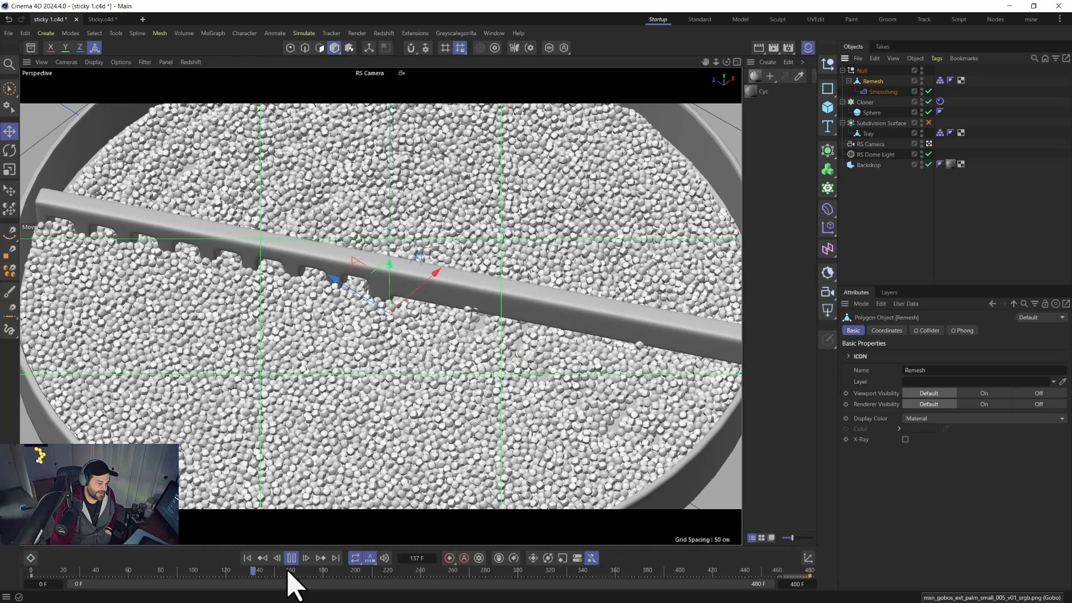
Stop playback and preview the frame in the Redshift RenderView, then close it.
click(290, 557)
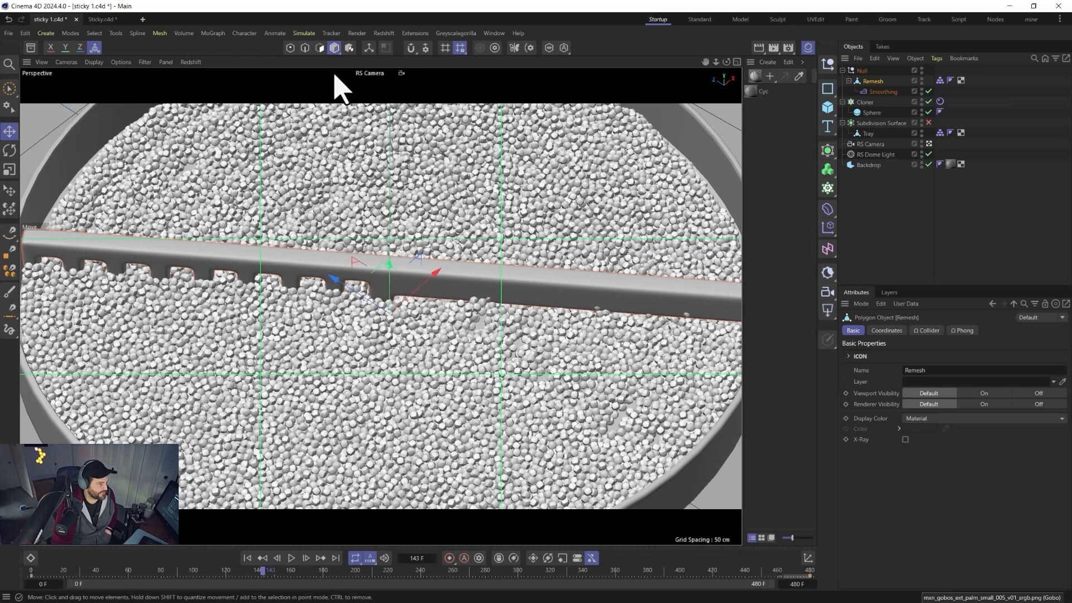
click(383, 33)
click(402, 136)
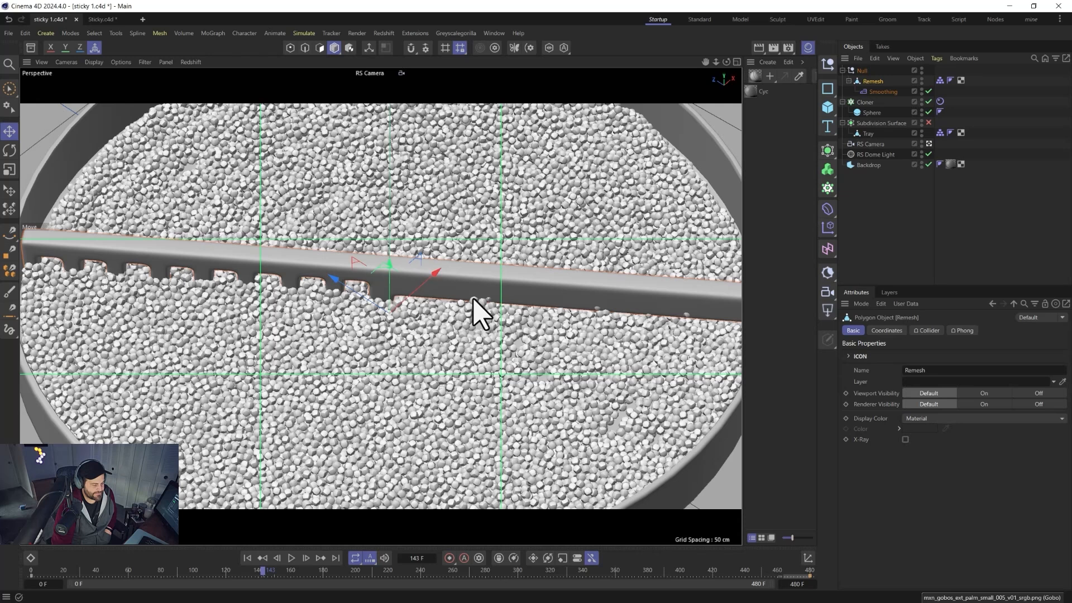
click(419, 137)
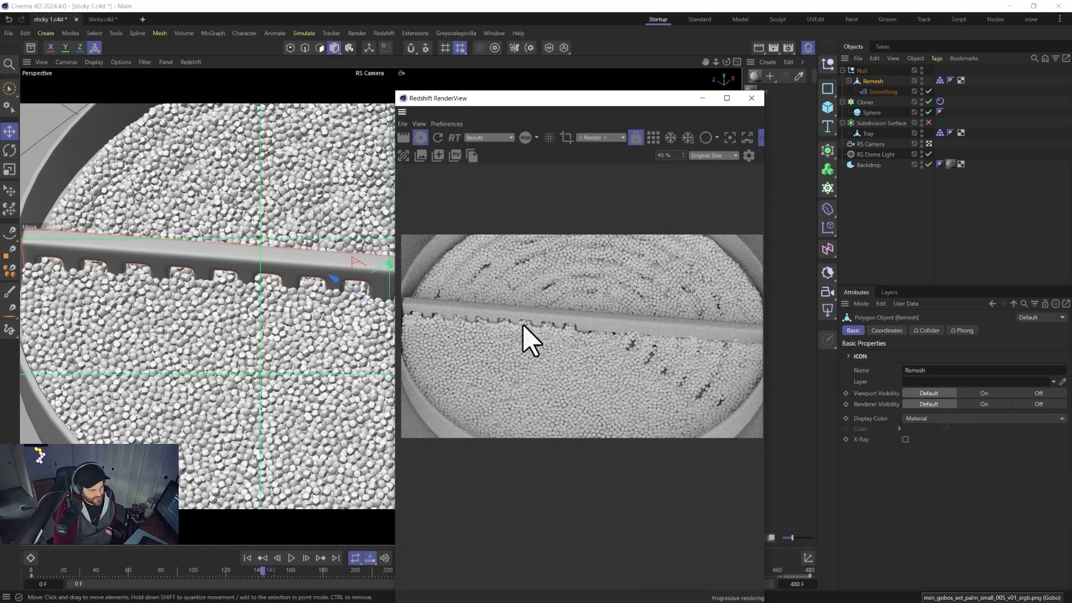
click(751, 98)
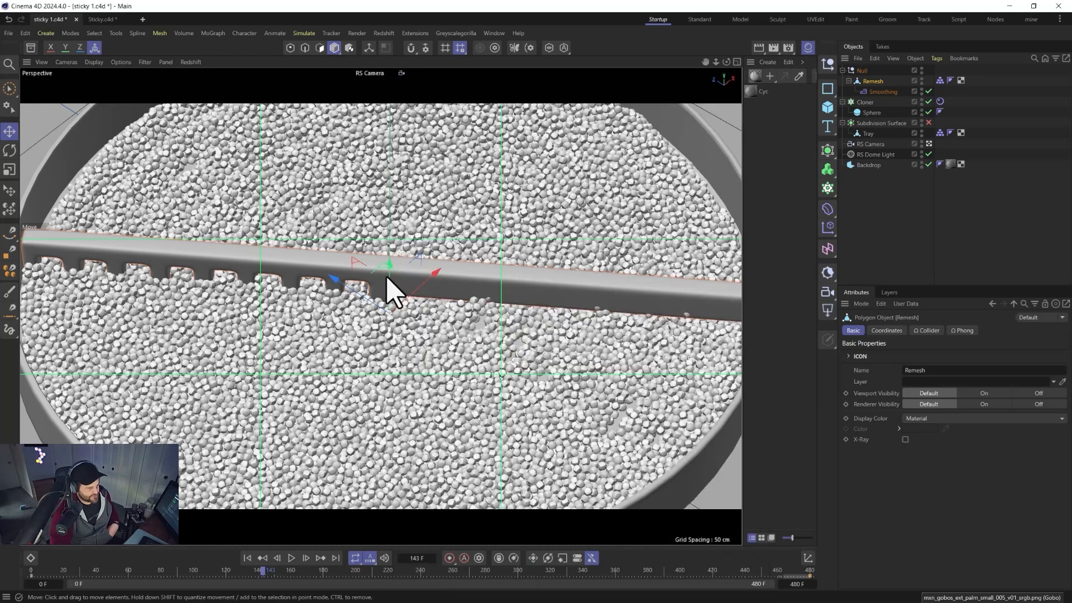
Scale the rake's Null slightly along its vertical axis again and switch back to Move.
key(t)
drag(390, 266, 390, 282)
key(e)
Select the Remesh object, rewind to frame 0, solo it and switch to polygon mode.
click(878, 83)
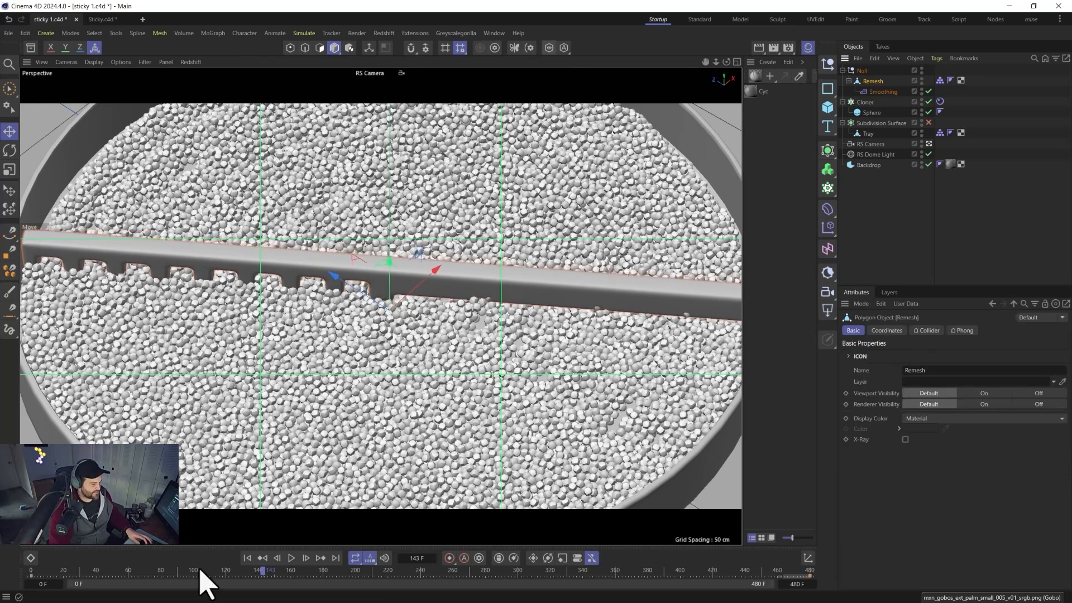
click(246, 558)
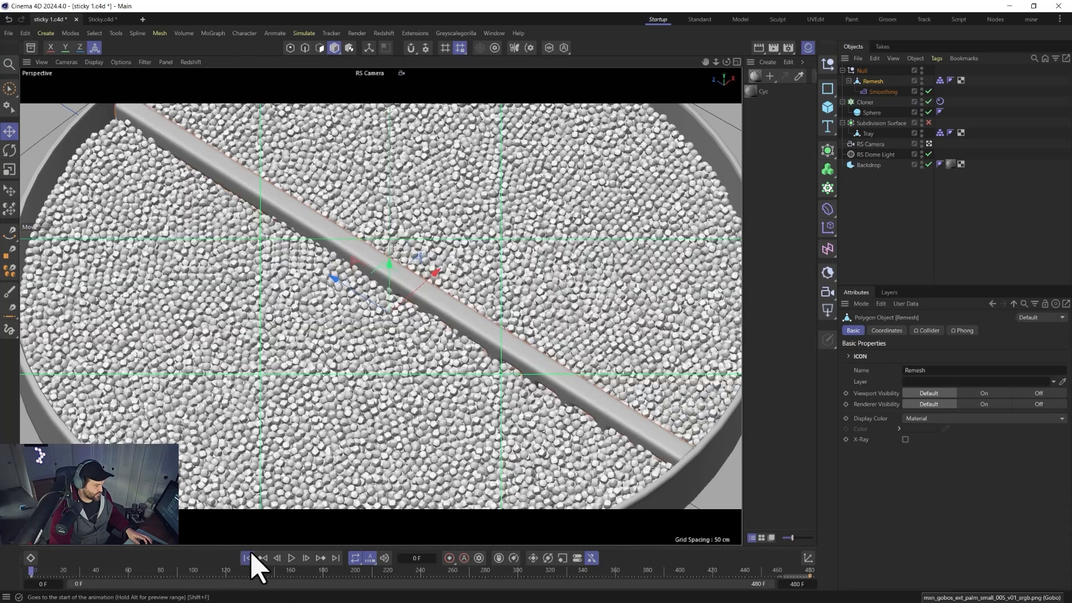
click(549, 48)
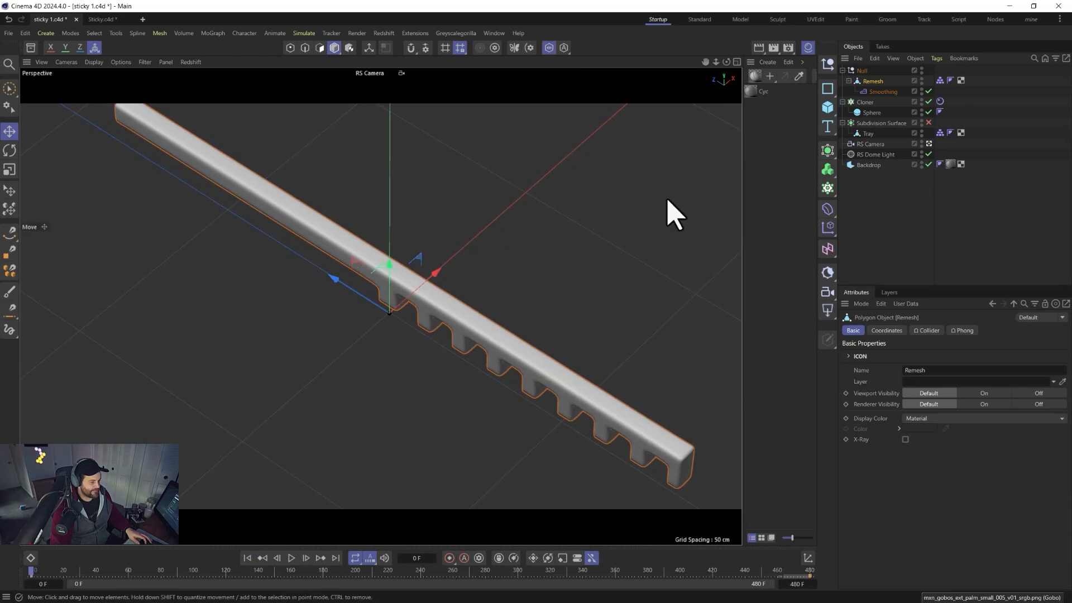
click(319, 47)
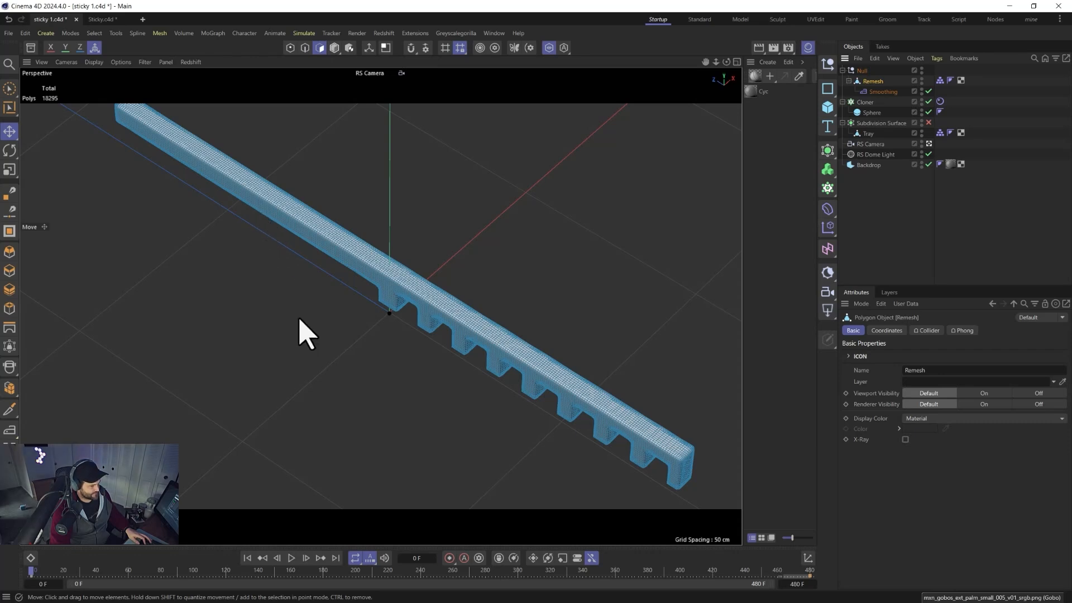
In the Right view, rectangle-select the polygons of the rake's plain section beyond the teeth.
alt+drag(301, 355, 395, 302)
middle_click(405, 320)
middle_click(290, 505)
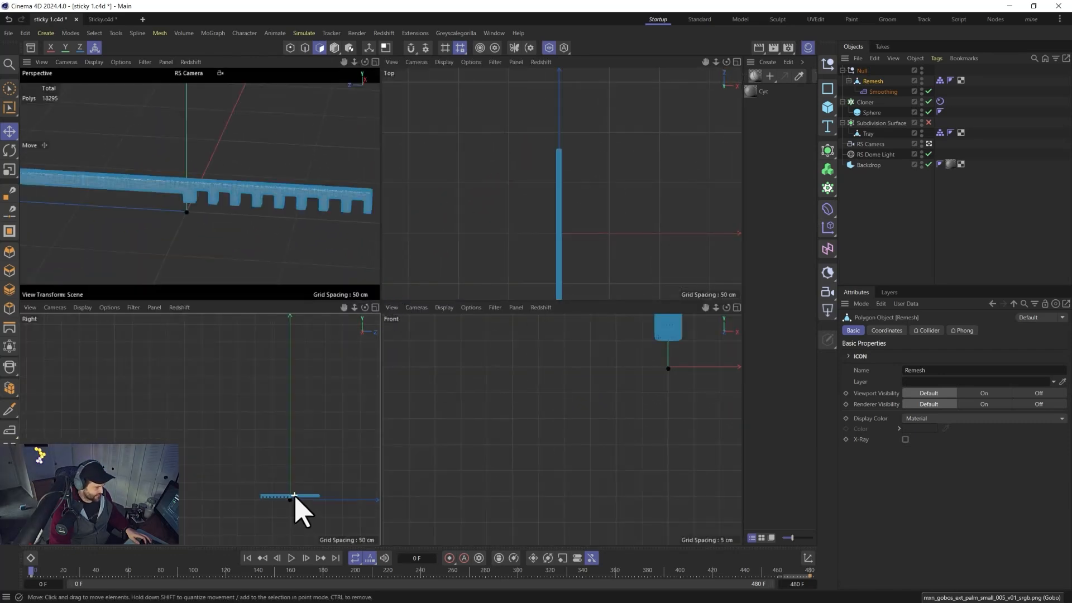
scroll(539, 450, up, 5)
alt+middle_drag(533, 423, 347, 390)
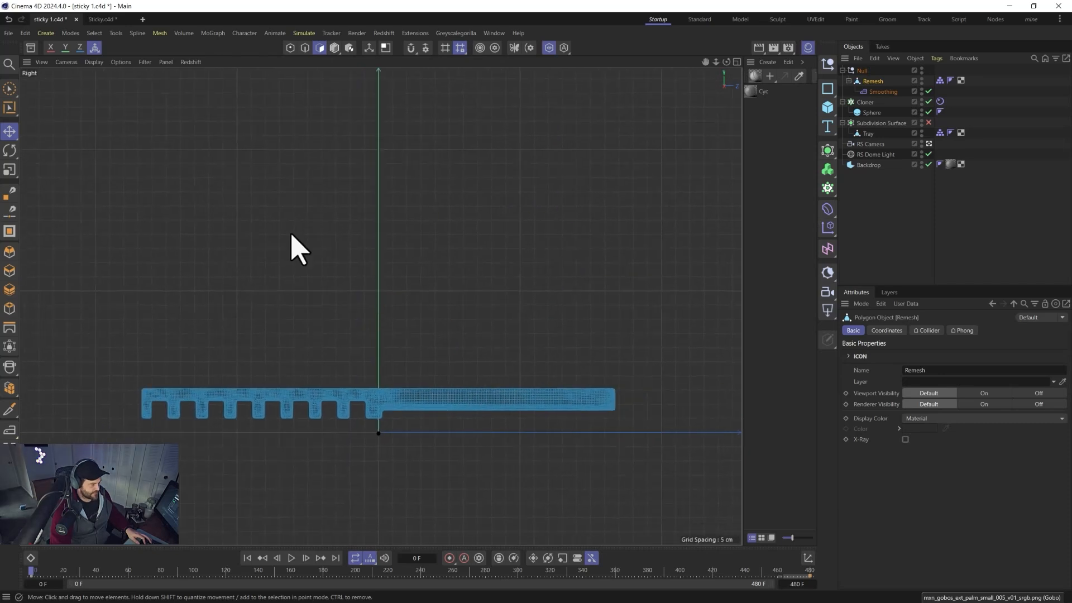
click(10, 93)
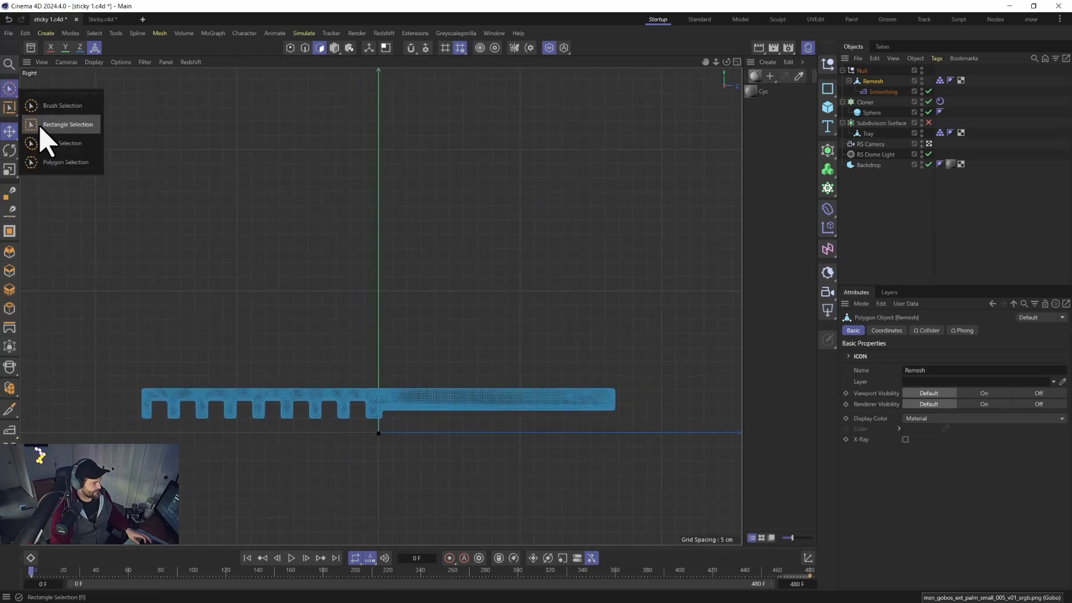
click(62, 125)
drag(693, 309, 383, 455)
Grow the polygon selection once, then shrink it three times.
scroll(476, 429, up, 8)
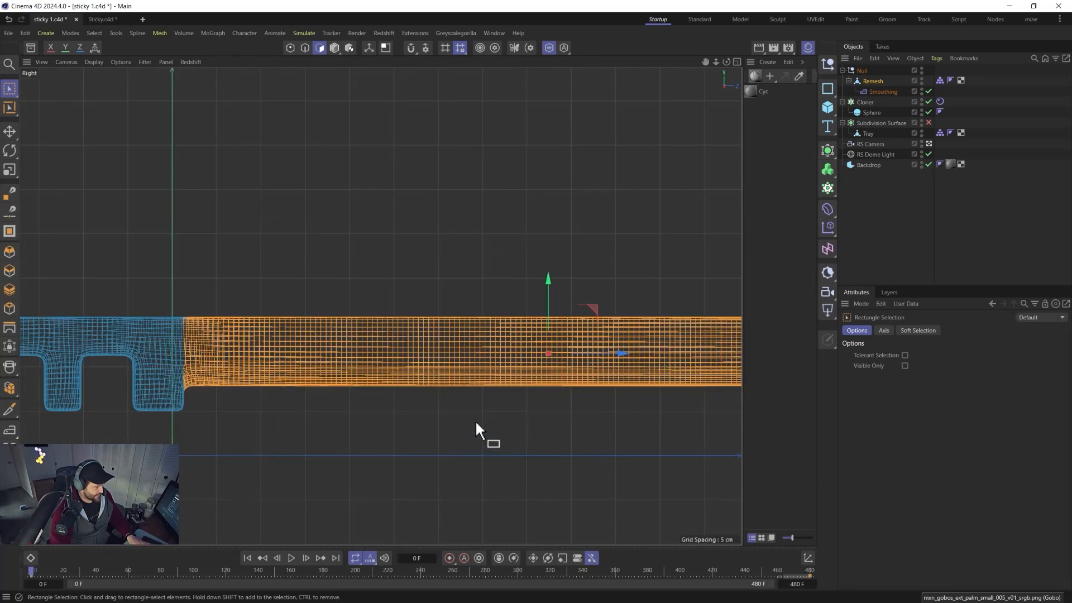
key(u)
key(y)
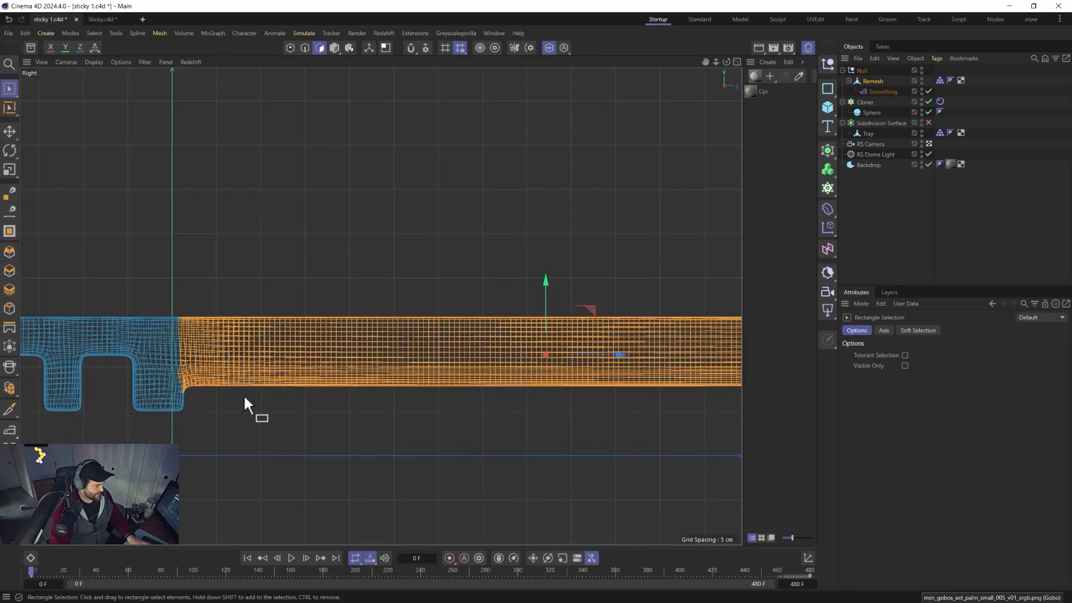
key(u)
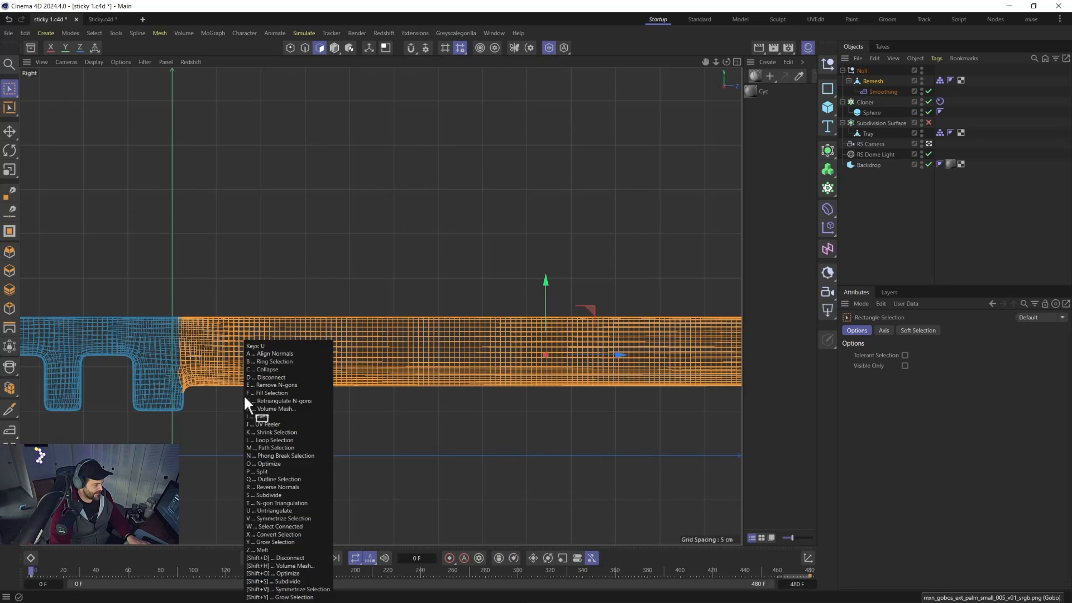
key(k)
key(u)
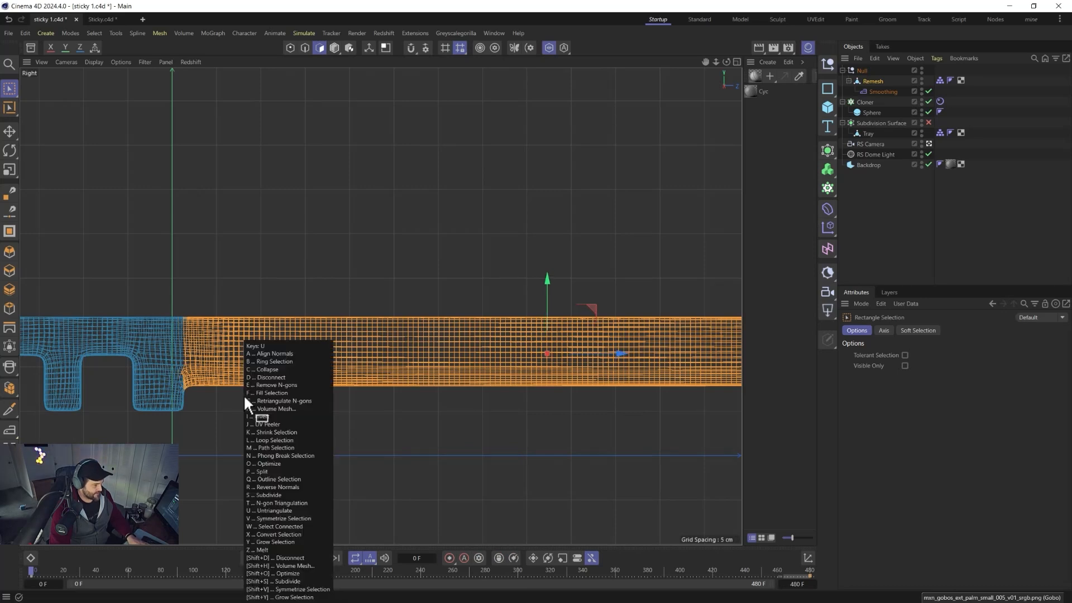
key(k)
key(u)
key(k)
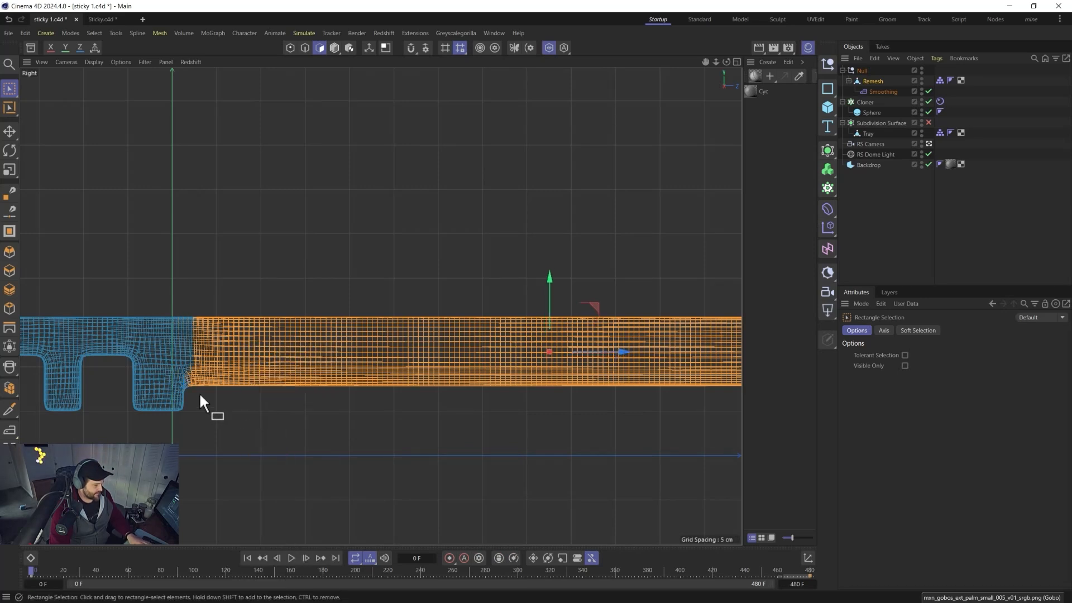
Adjust the selection edge next to the first tooth with rectangle selections in the Right view.
drag(129, 247, 193, 401)
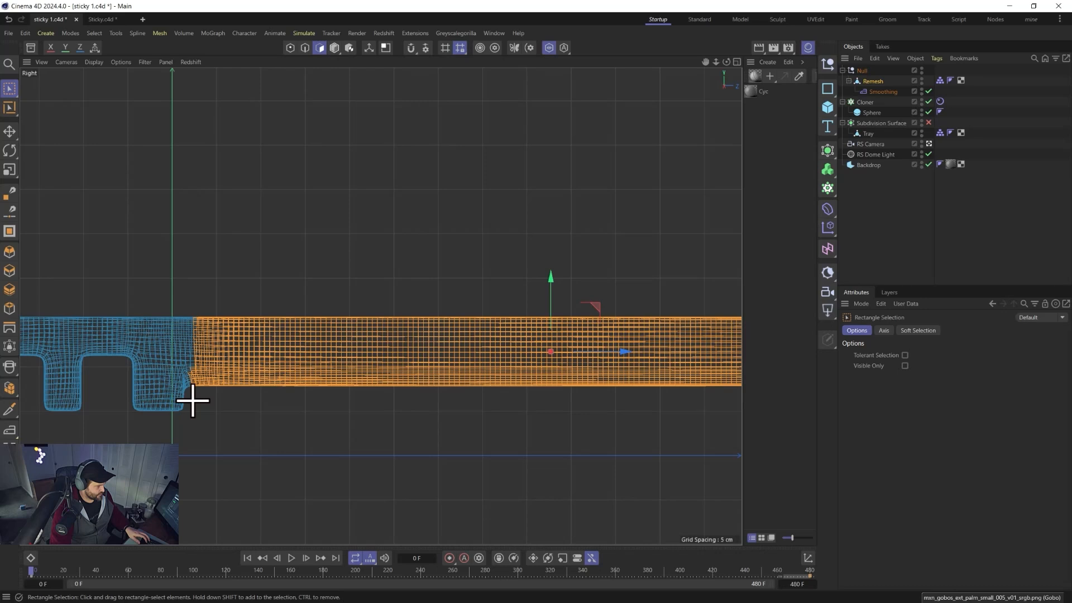
drag(154, 302, 196, 406)
alt+drag(383, 445, 302, 416)
Refine the selection boundary near the teeth with rectangle selections in the Top view.
middle_click(316, 367)
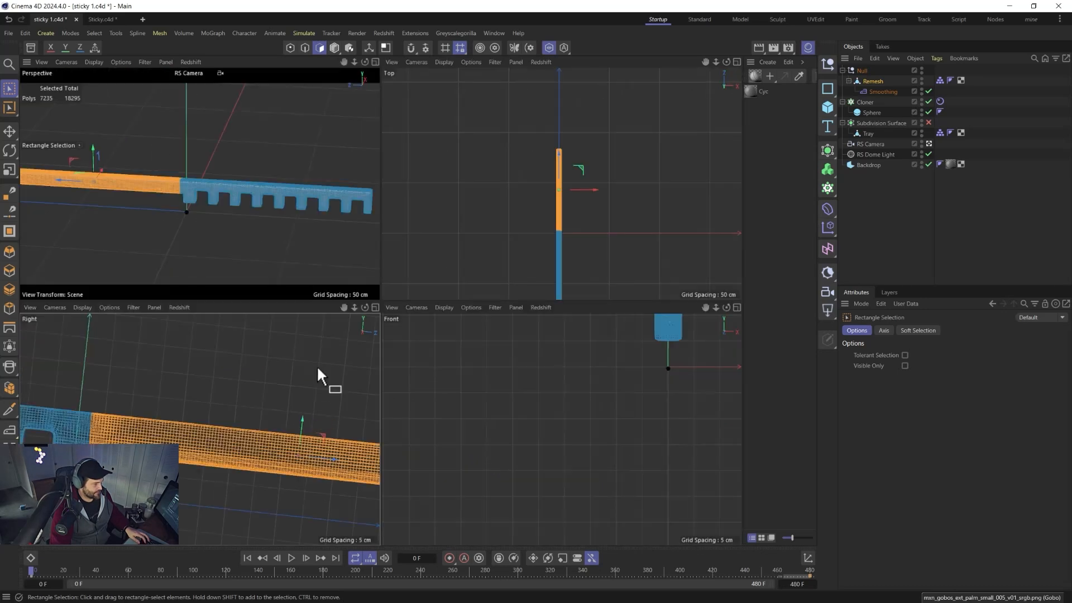
scroll(557, 230, up, 8)
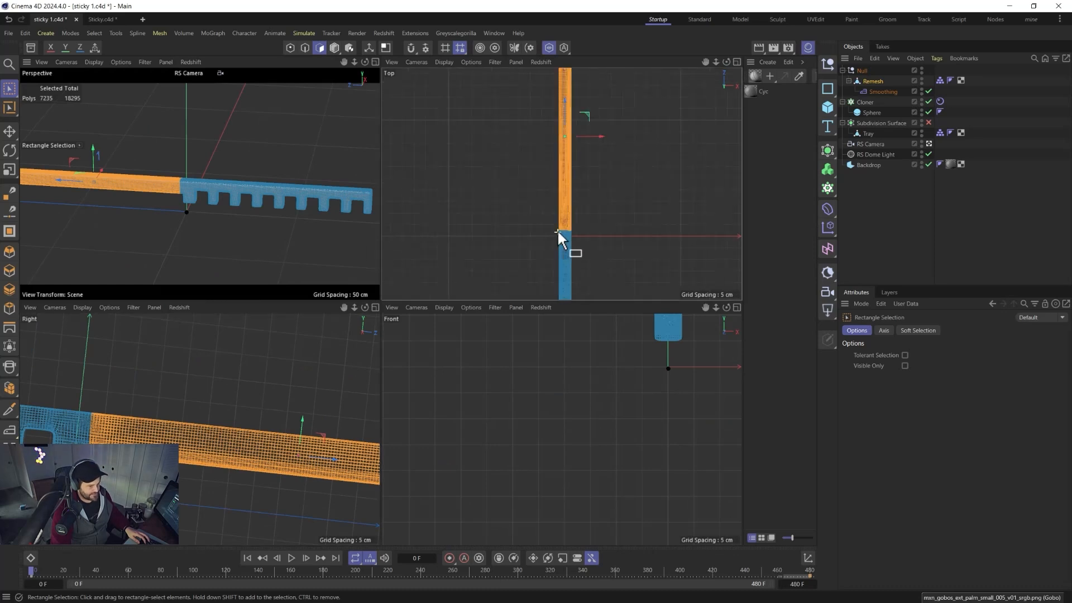
ctrl+drag(582, 234, 619, 245)
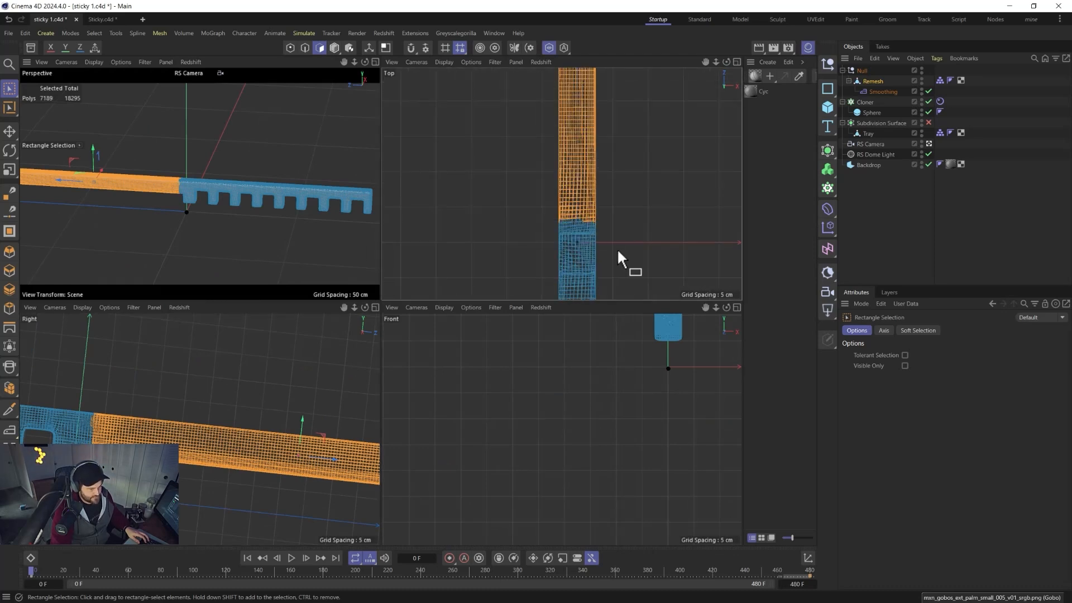
drag(539, 194, 558, 222)
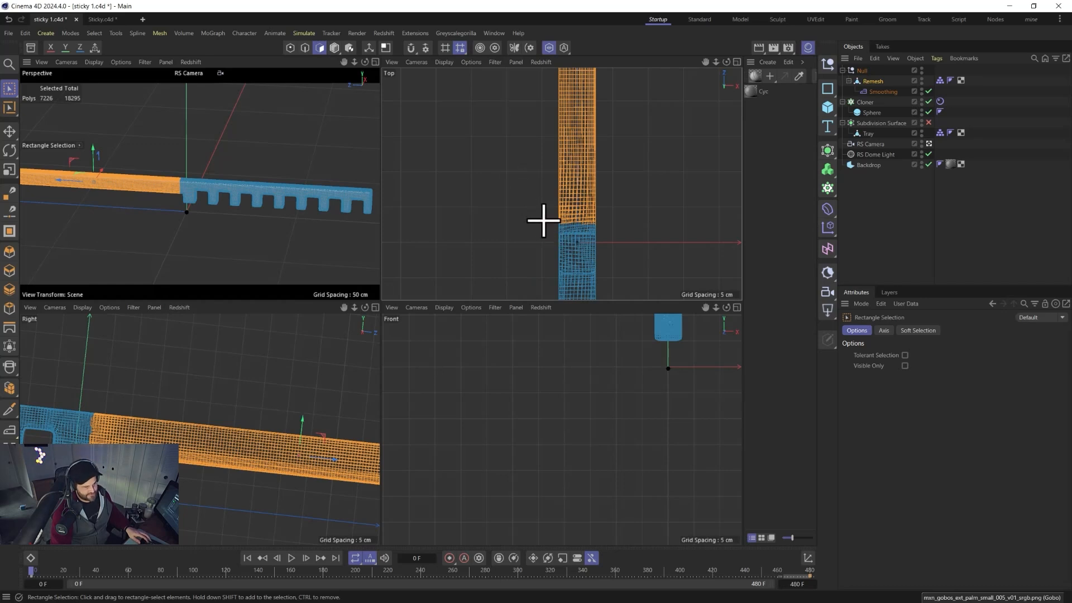
Finish trimming the selection edge beside the first tooth with rectangle selections in the Top and enlarged Right views.
ctrl+drag(531, 214, 610, 259)
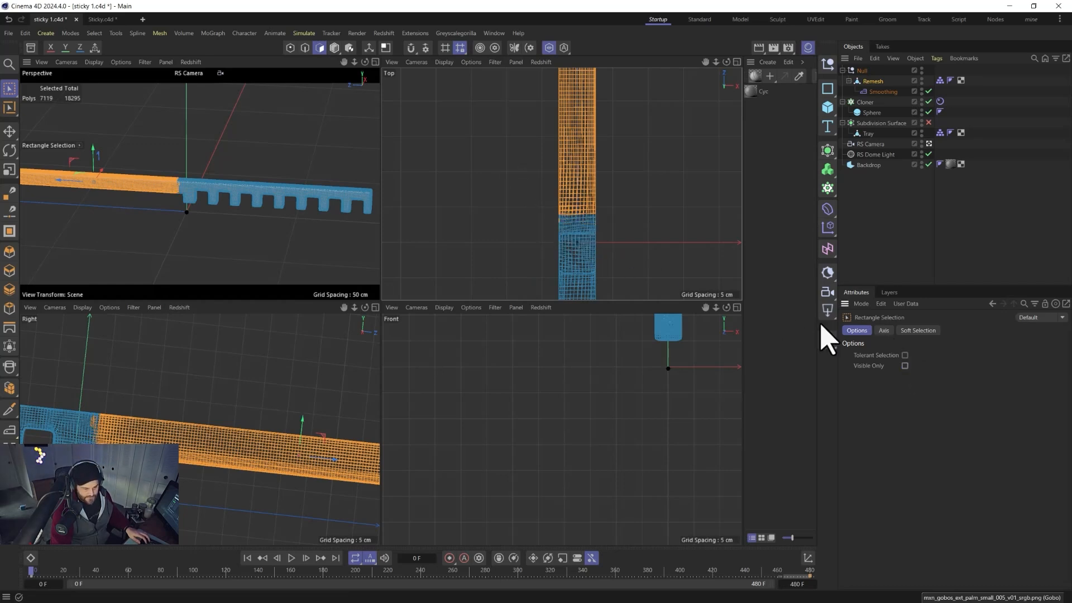
ctrl+drag(546, 217, 648, 259)
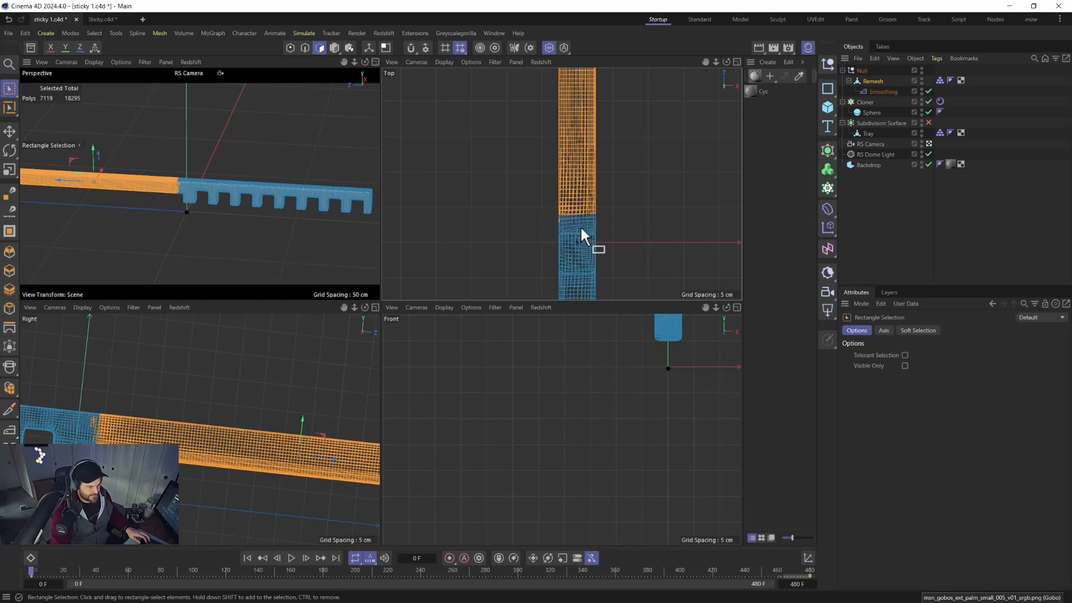
middle_click(67, 398)
scroll(378, 424, down, 1)
middle_click(379, 422)
scroll(257, 447, up, 1)
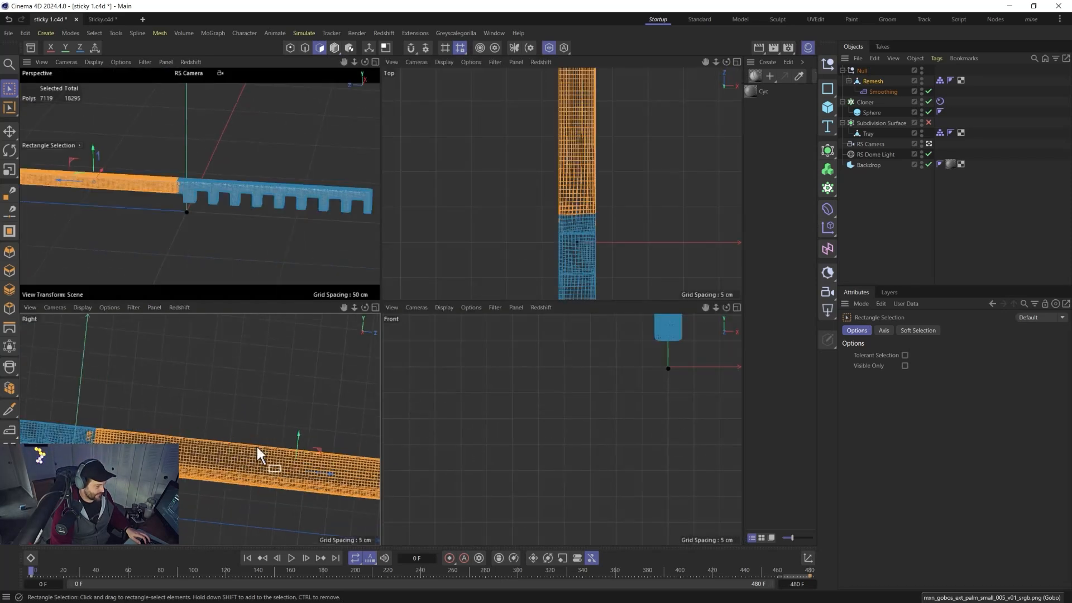
middle_click(276, 447)
scroll(386, 466, up, 2)
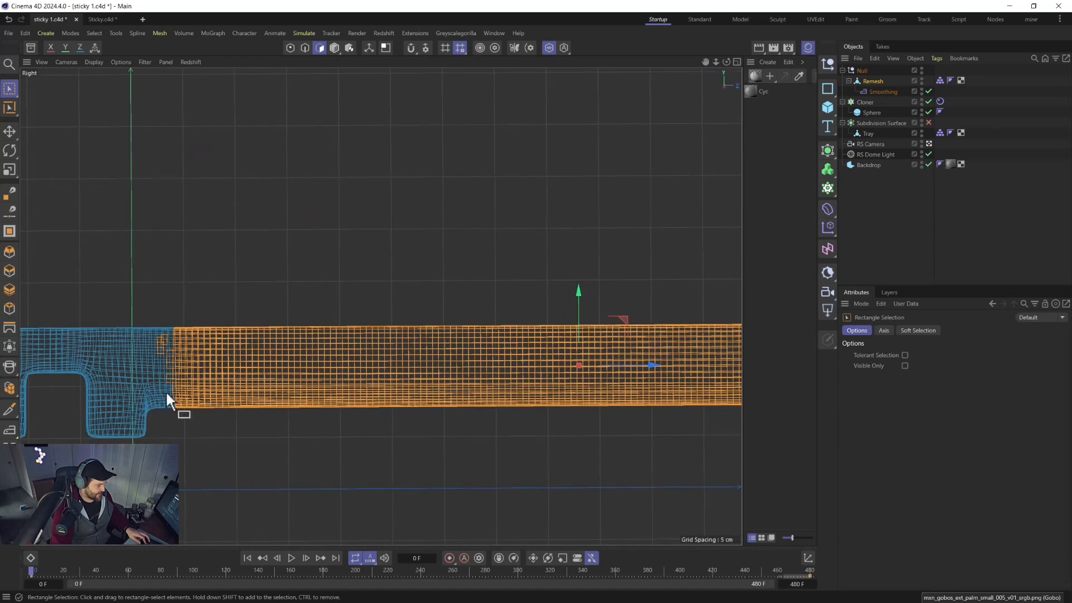
ctrl+drag(93, 295, 171, 417)
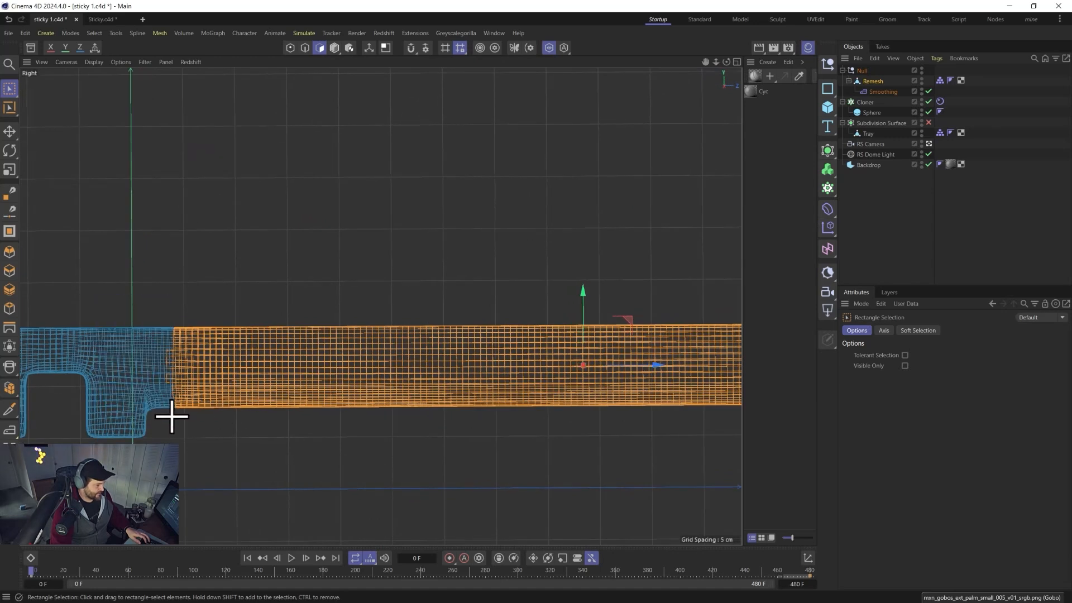
ctrl+drag(133, 328, 176, 409)
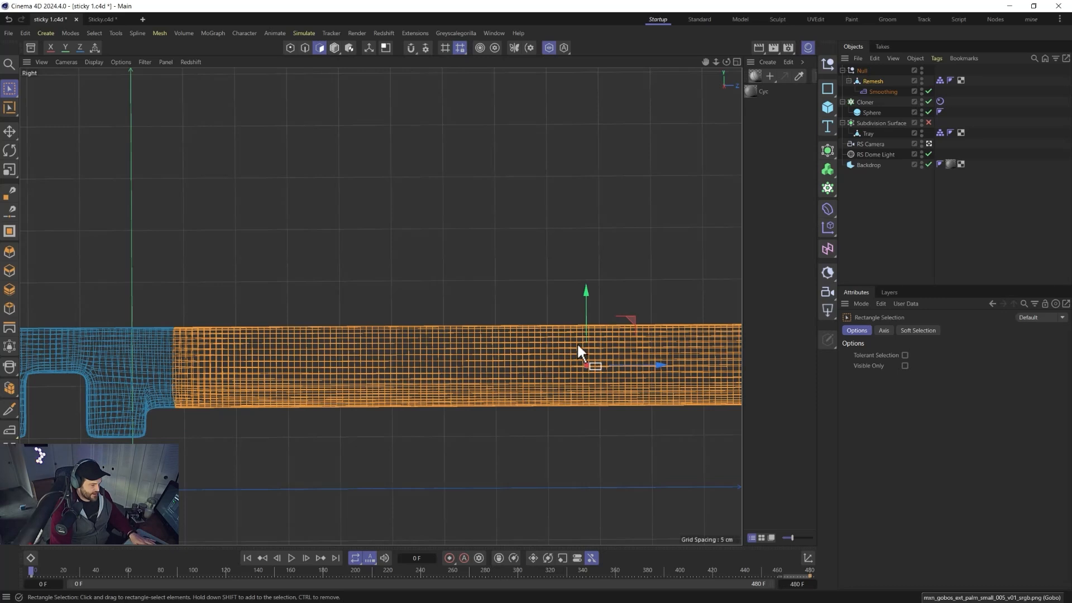
Scale the selected plain-section polygons vertically in the Right view to make that part of the rake taller.
key(t)
mouse_move(588, 305)
mouse_down()
mouse_move(587, 284)
mouse_move(592, 318)
mouse_up()
key(e)
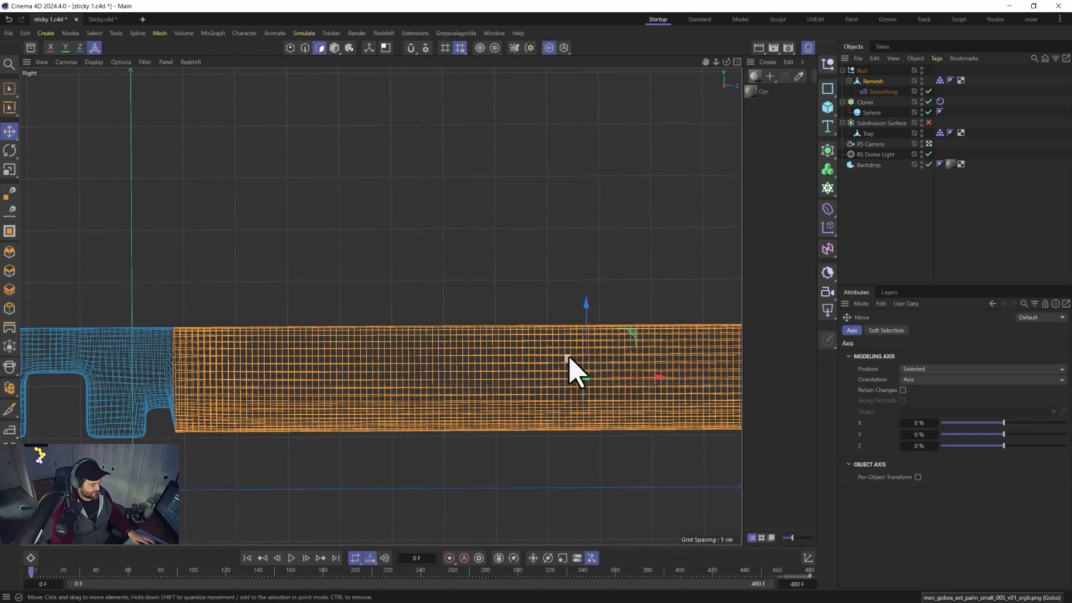
key(t)
drag(585, 305, 586, 318)
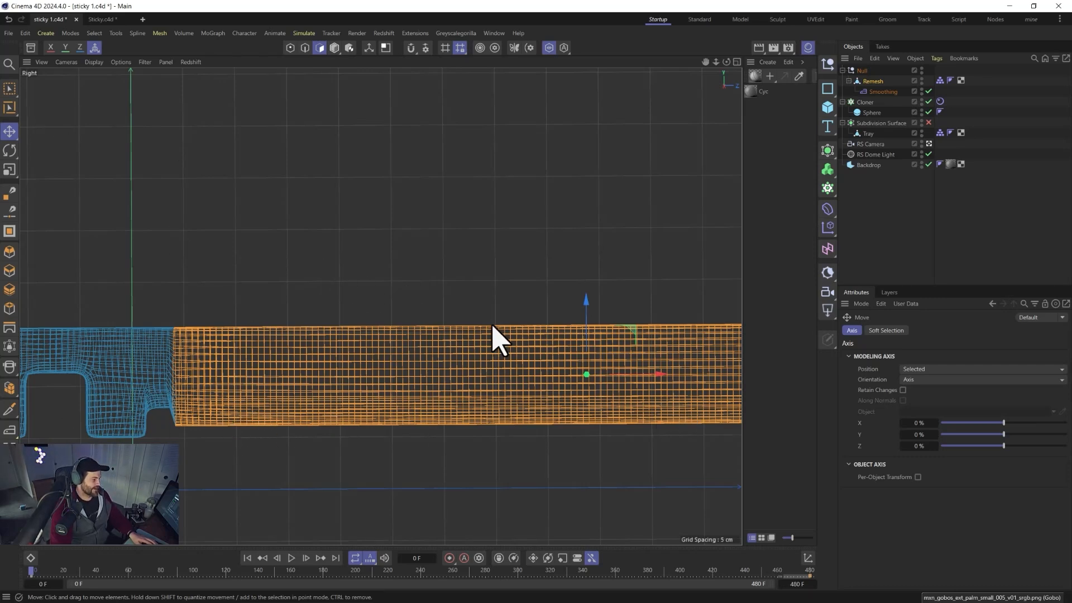
key(t)
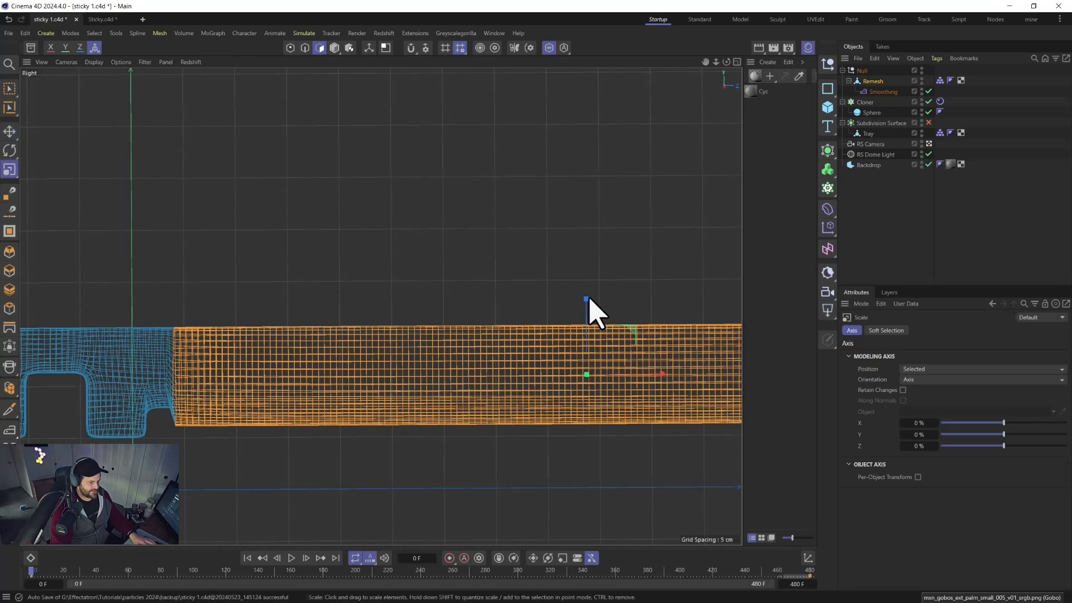
drag(586, 301, 586, 307)
key(e)
middle_click(585, 318)
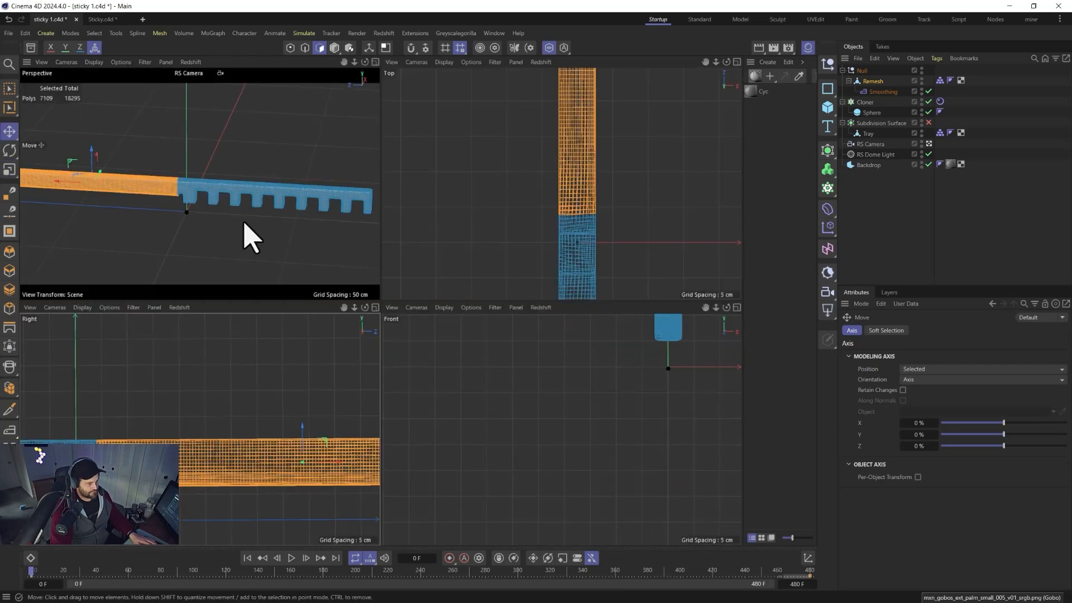
Switch back to model mode, show the full scene in the enlarged Perspective view, and save the file.
click(334, 47)
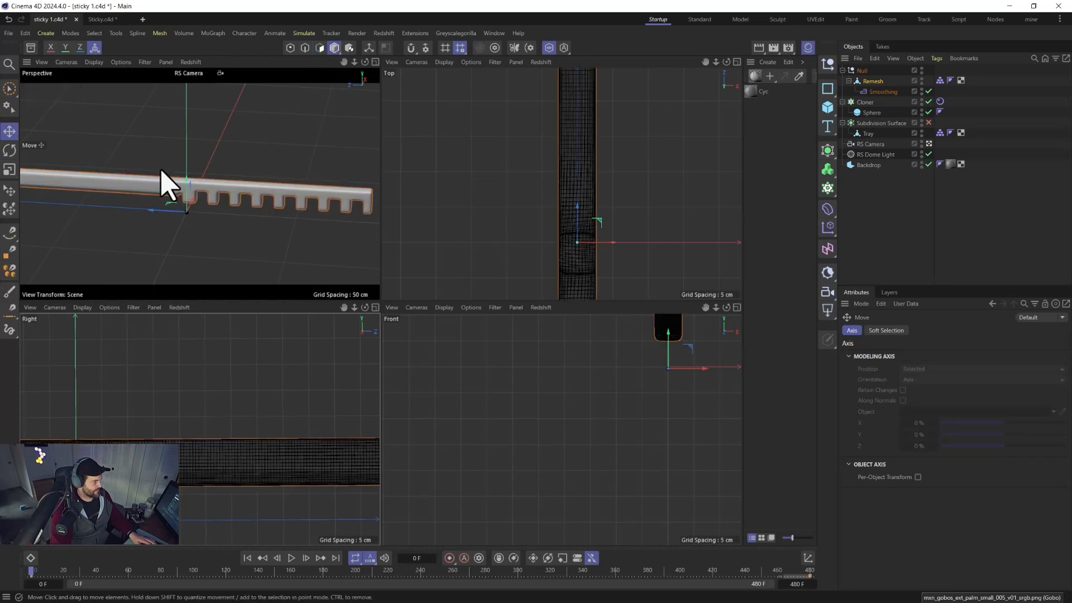
middle_click(162, 172)
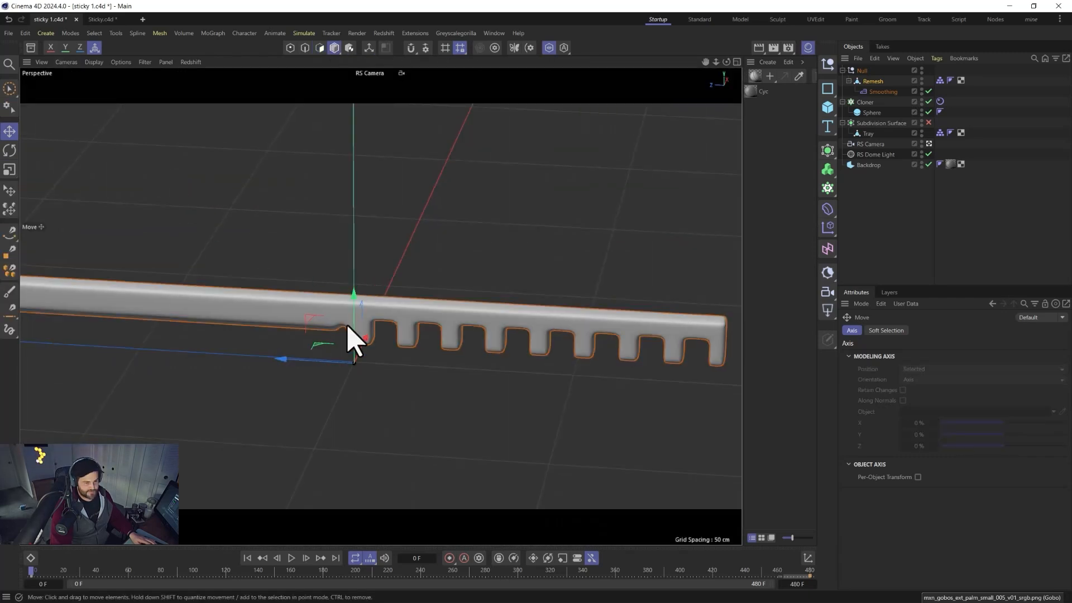
click(549, 47)
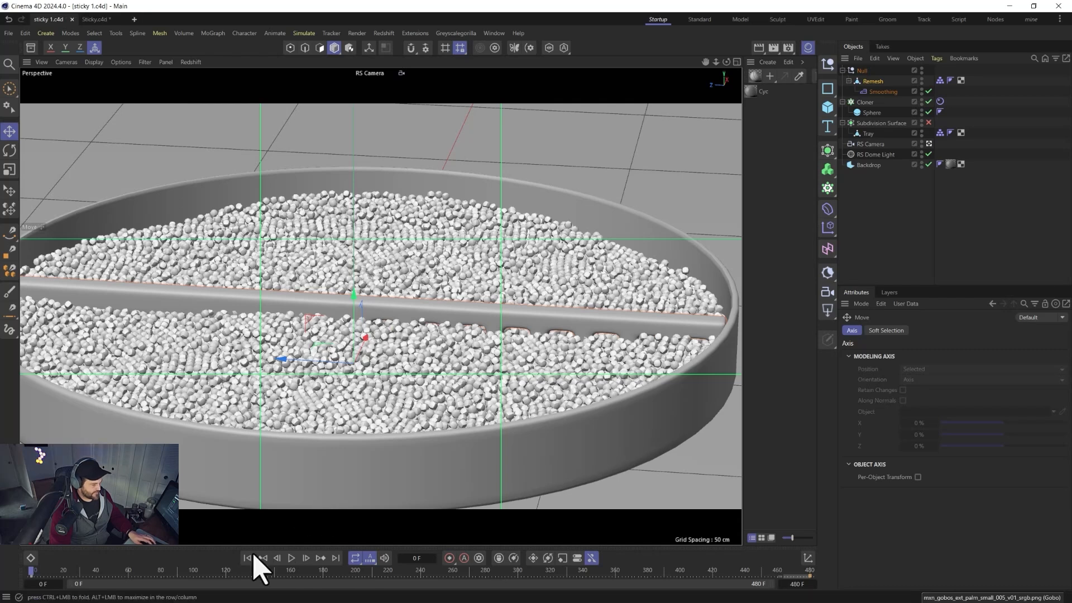
key(ctrl+s)
Move the rake's Null slightly lower and play the simulation to check the rake against the pellets.
click(865, 71)
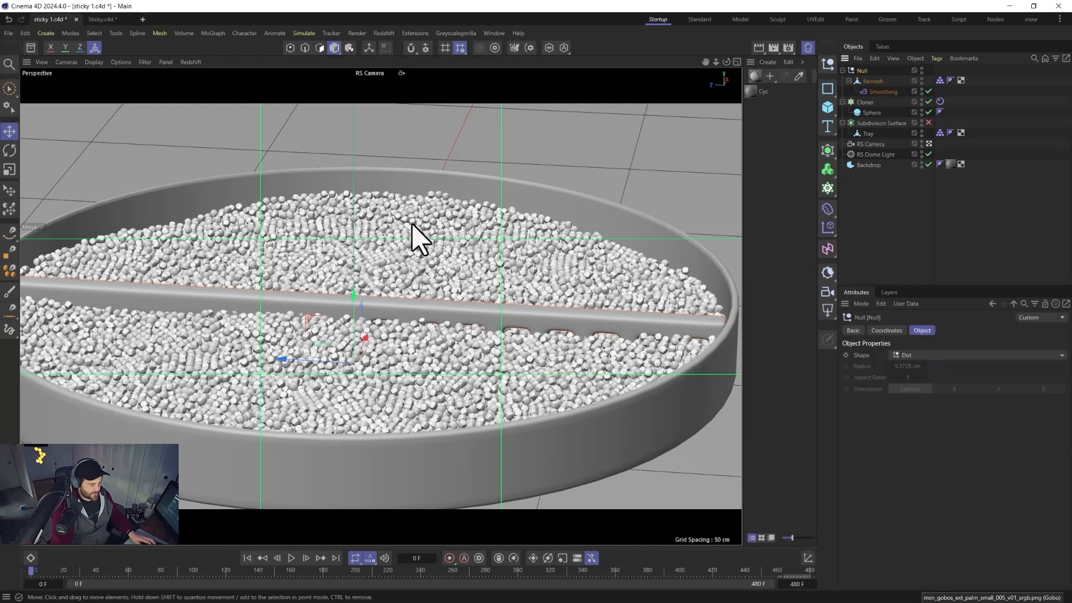
drag(354, 295, 353, 302)
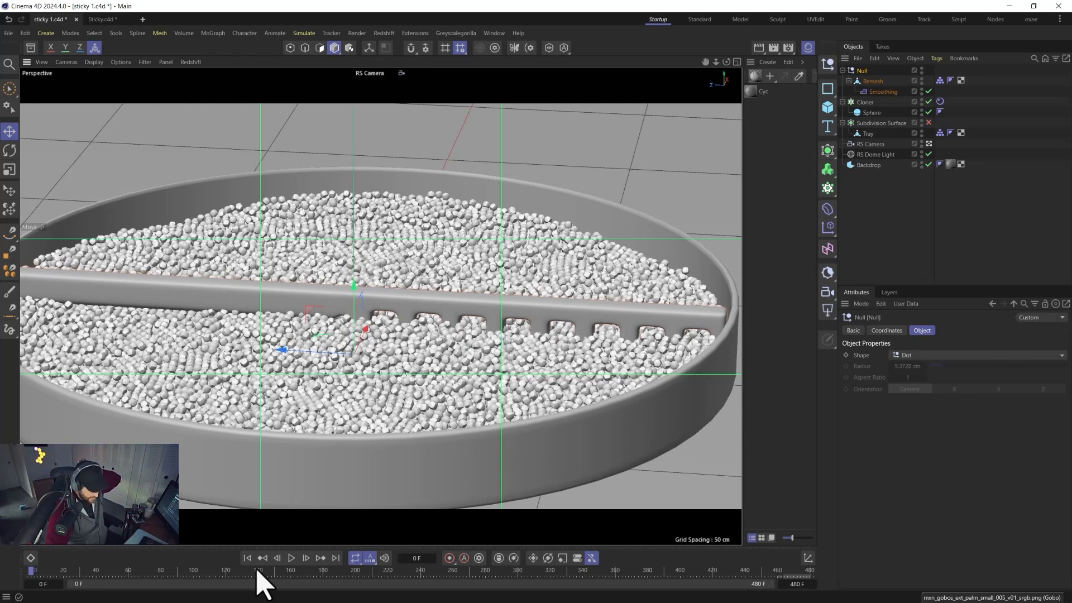
click(294, 559)
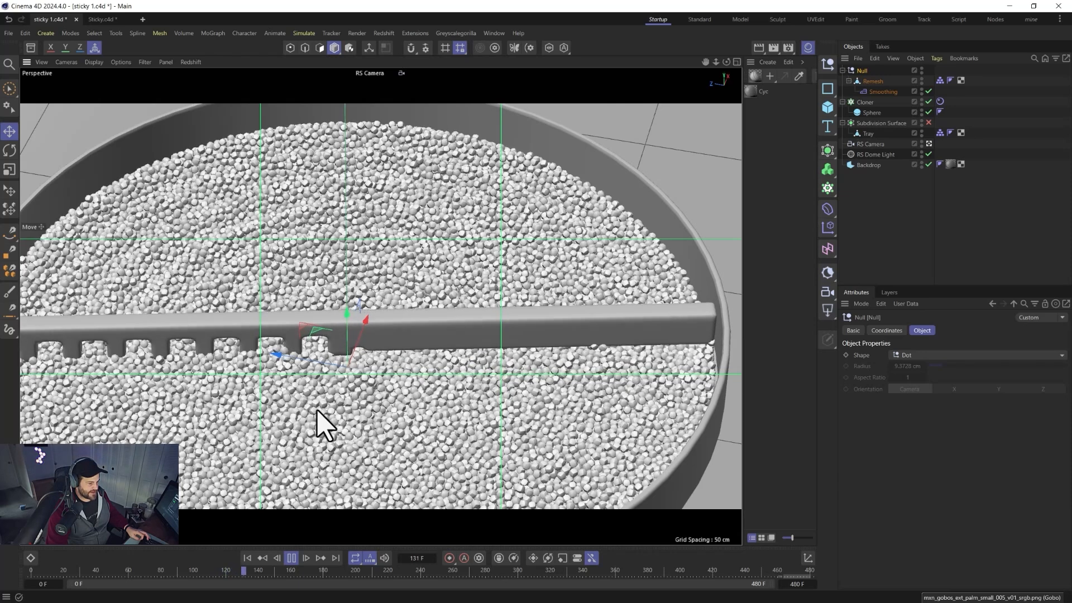
click(292, 558)
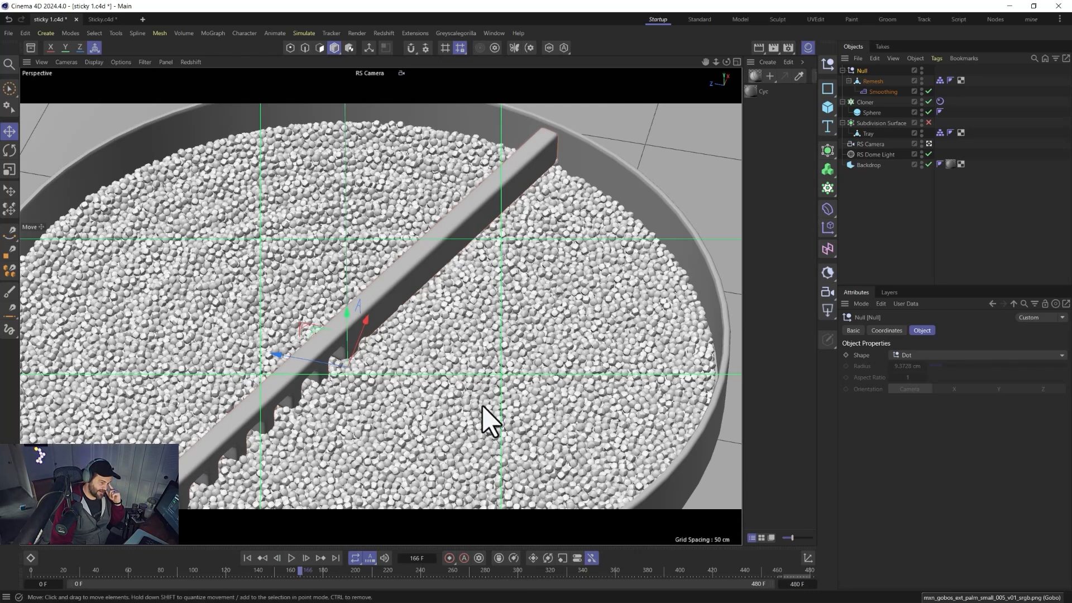
Open the Redshift RenderView to preview the rendered tray and pellets, then close it.
click(390, 33)
click(422, 120)
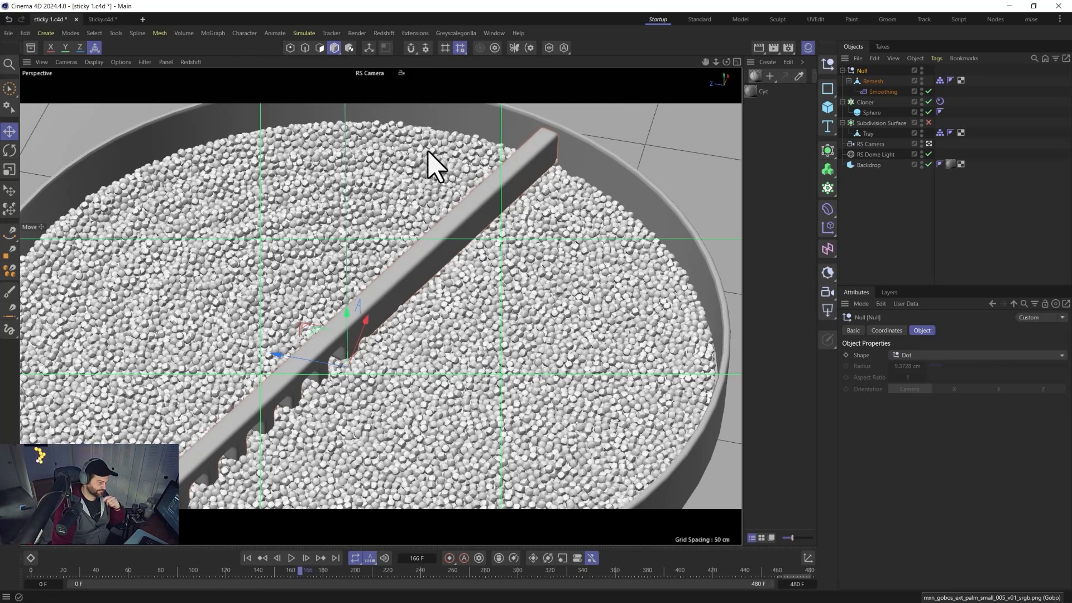
click(446, 137)
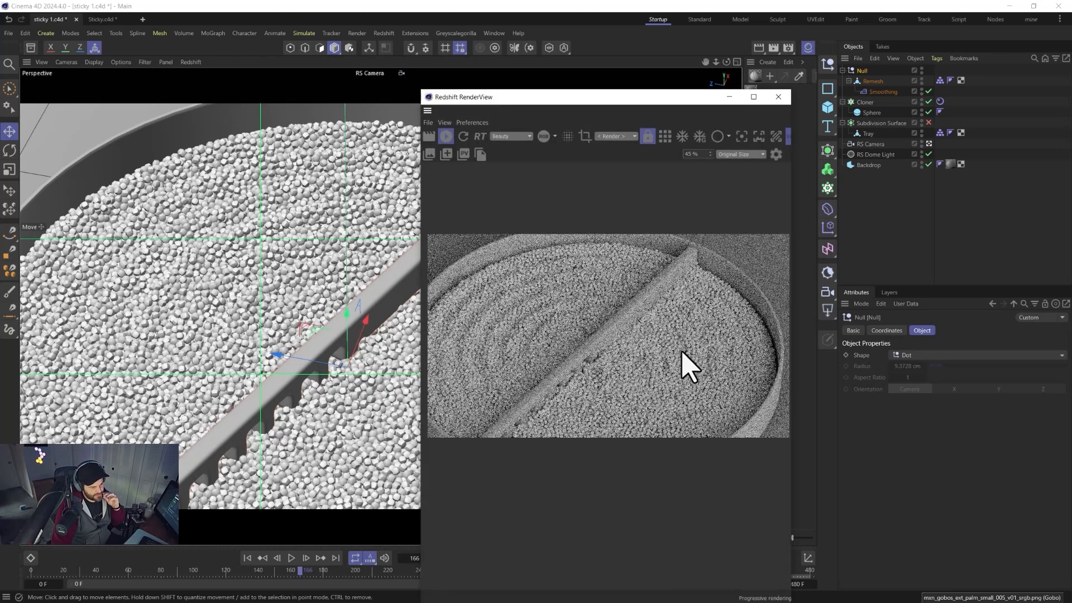
scroll(691, 392, up, 1)
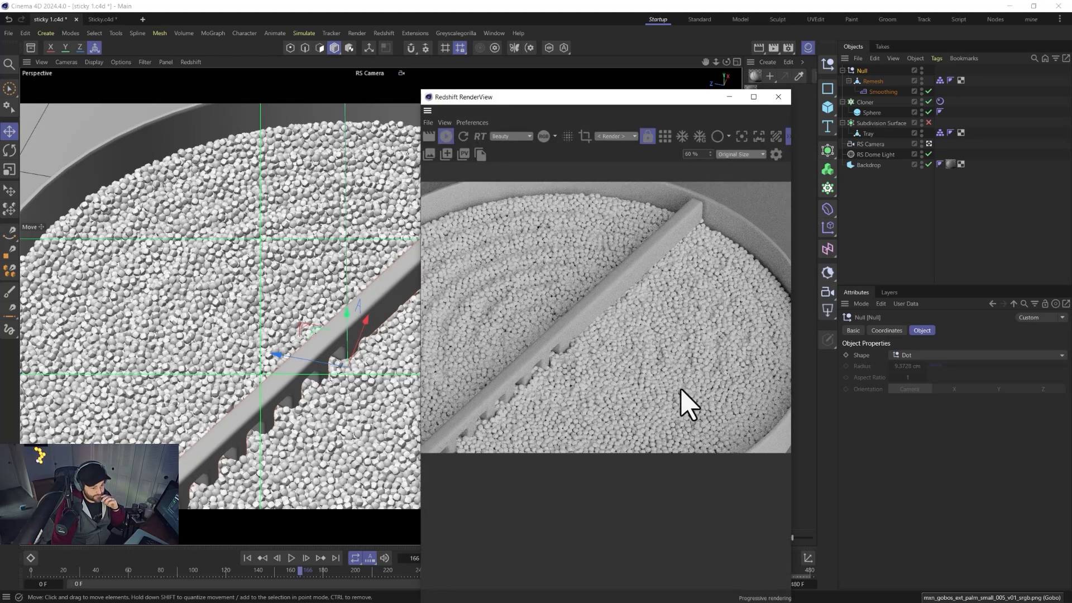
scroll(689, 403, down, 1)
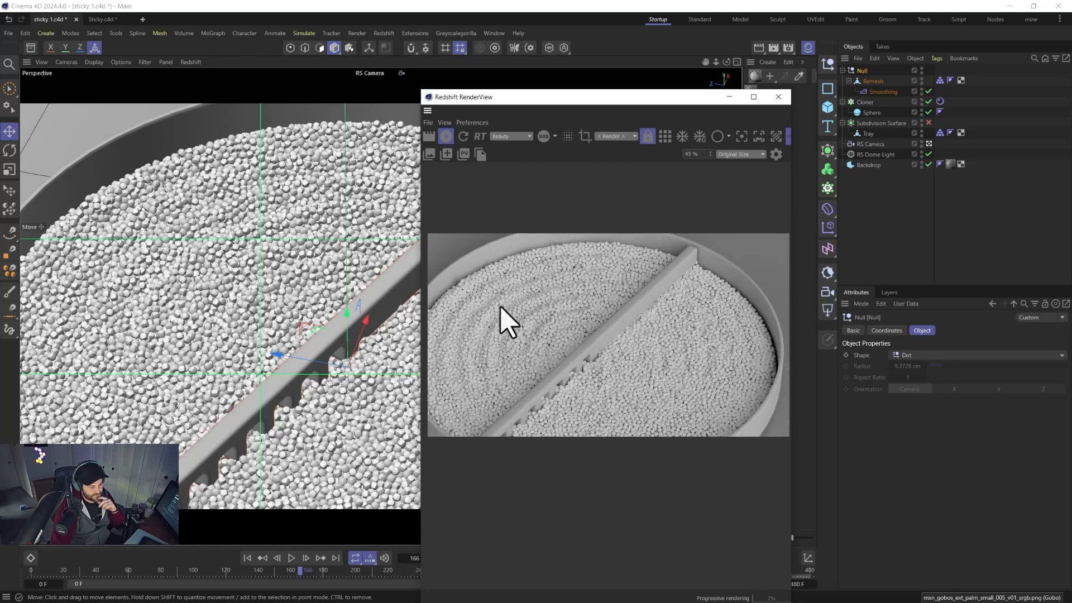
scroll(689, 353, up, 2)
scroll(701, 369, down, 1)
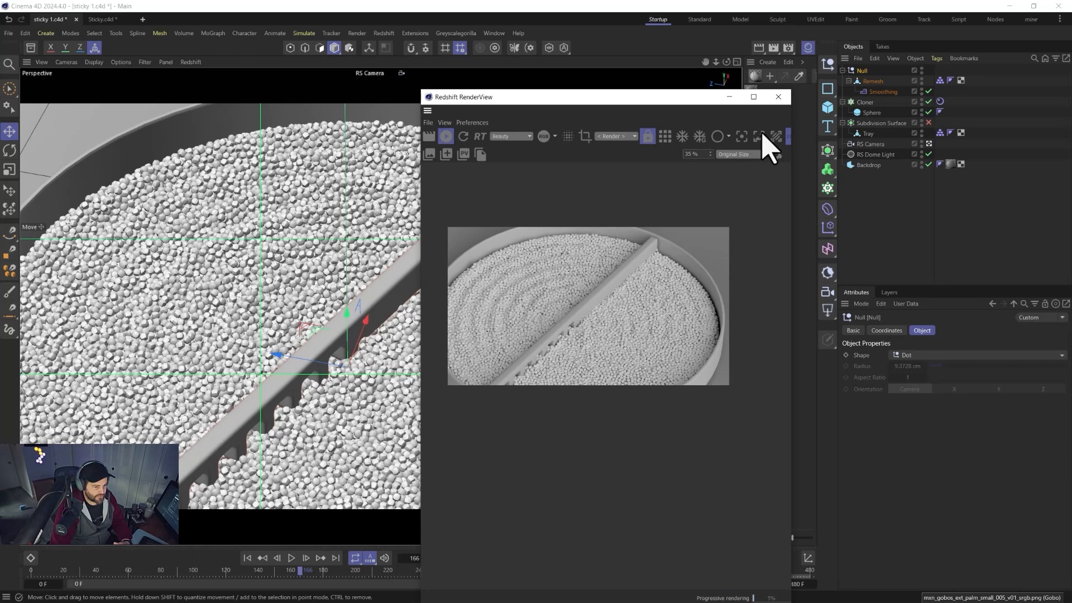
click(778, 97)
Select the cloner's Rigid Body tag, rewind to the first frame and save the file.
click(940, 102)
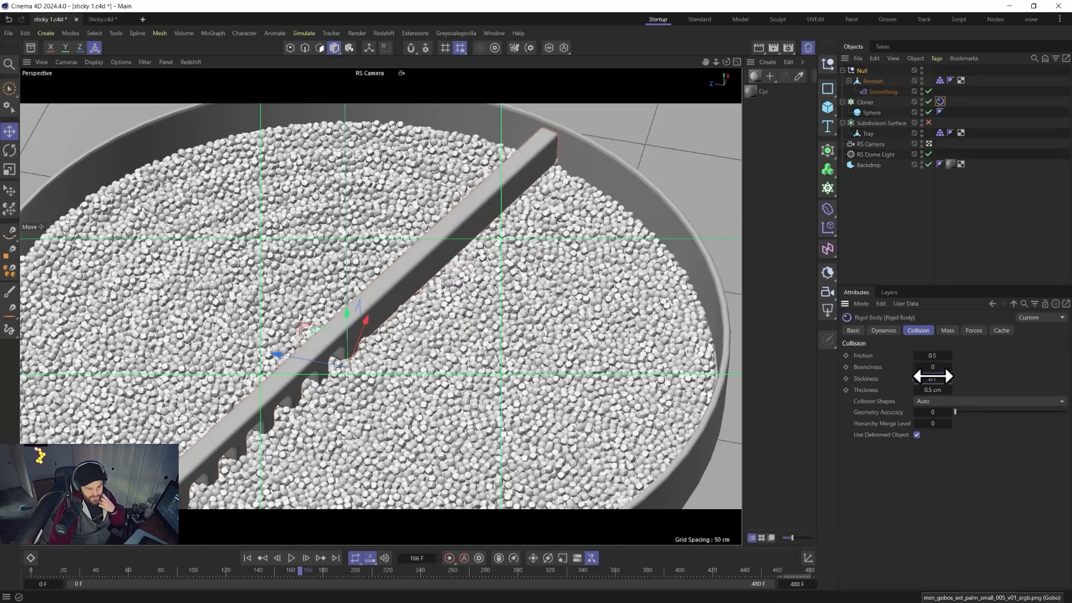
click(246, 559)
key(ctrl+s)
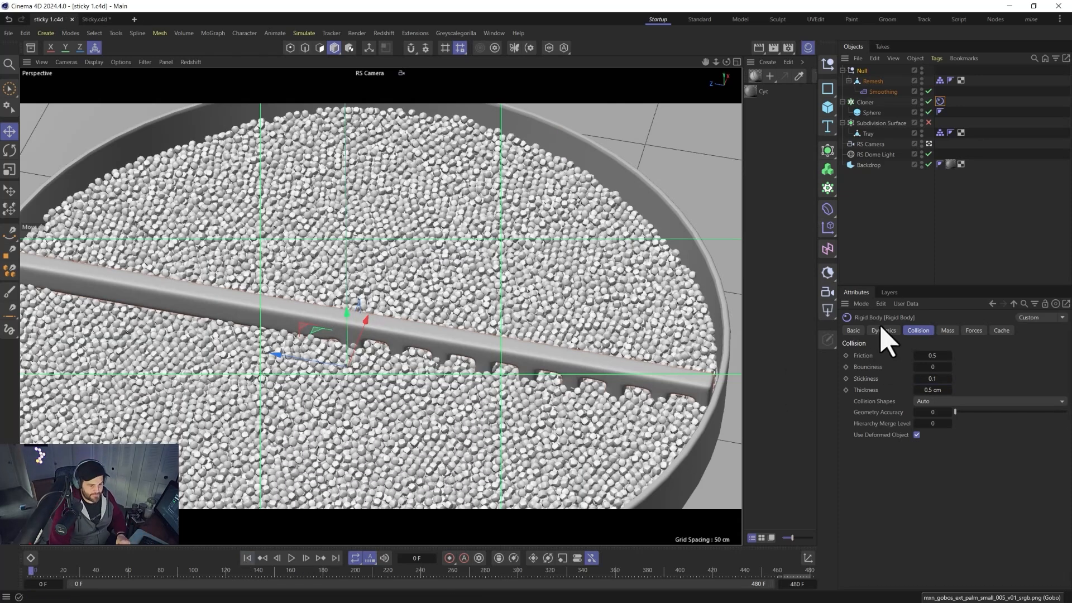
Cache the scene simulation from the Rigid Body tag's cache settings and play the cached result.
click(940, 101)
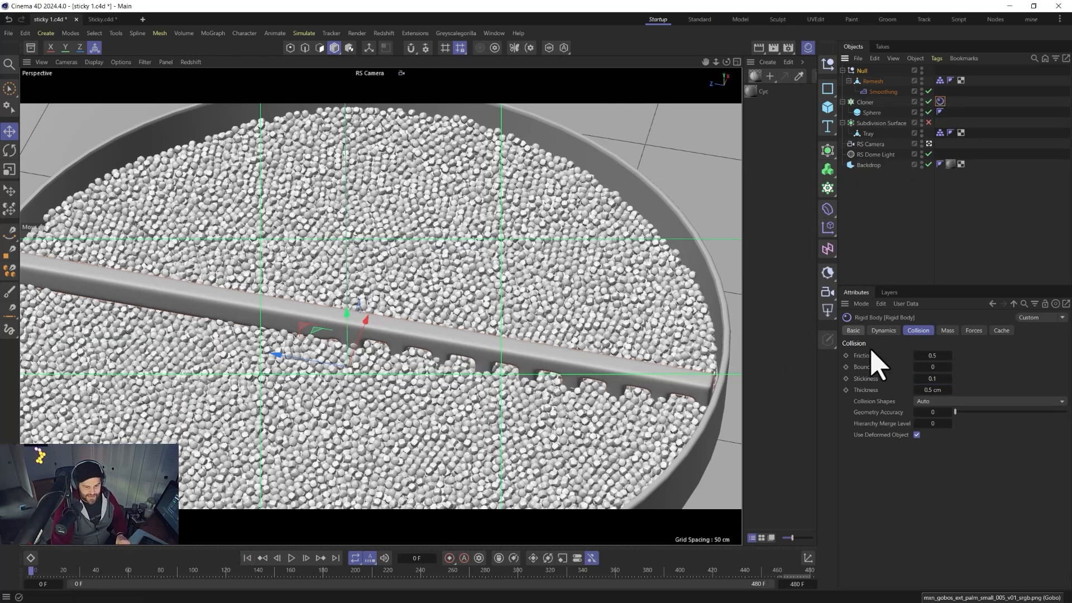
click(1001, 330)
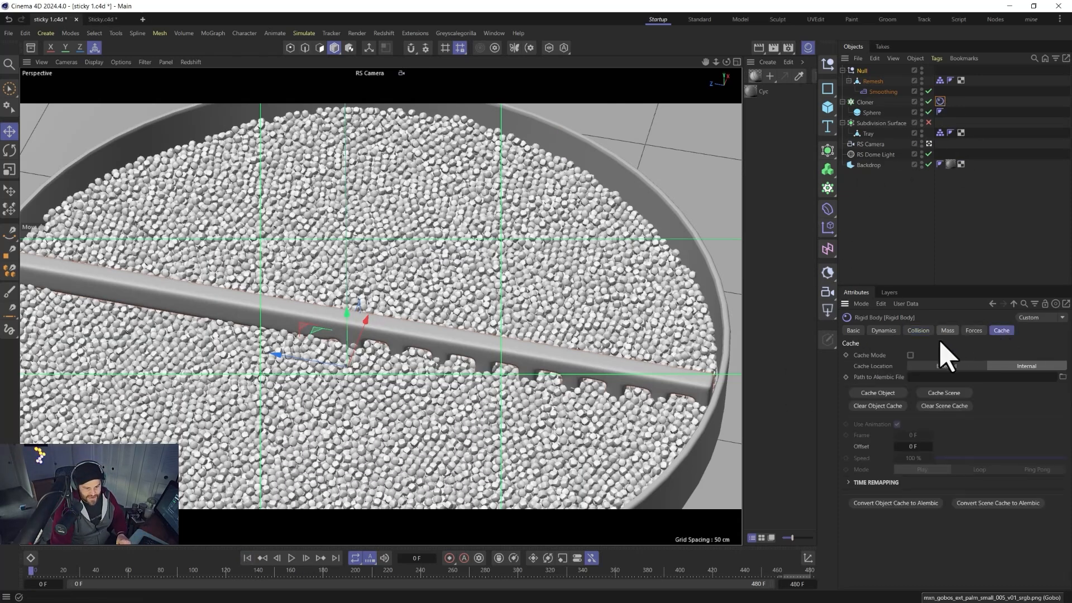
click(942, 393)
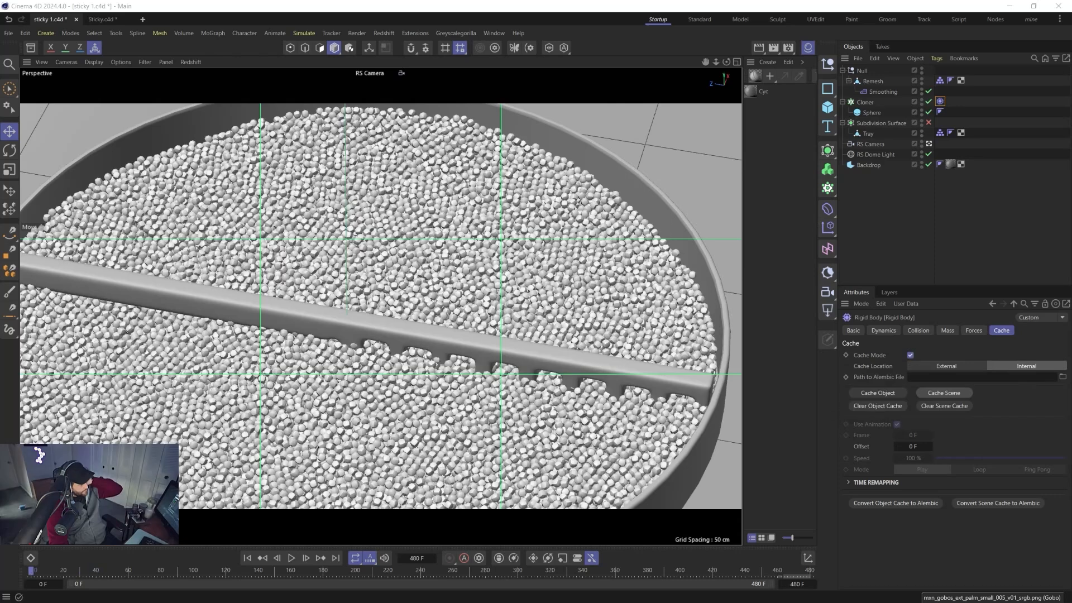
click(247, 558)
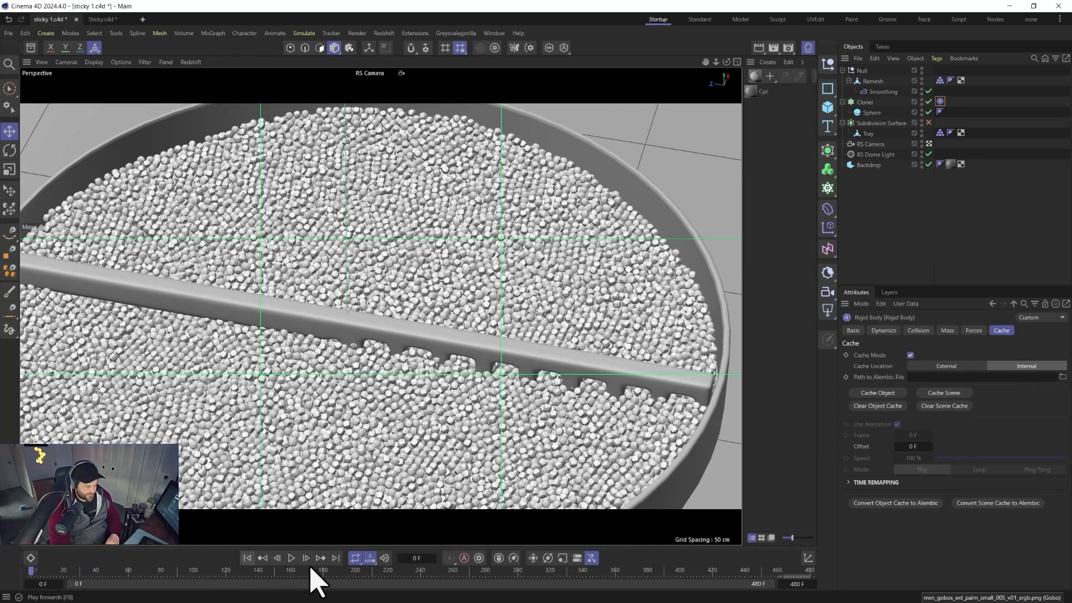
click(291, 558)
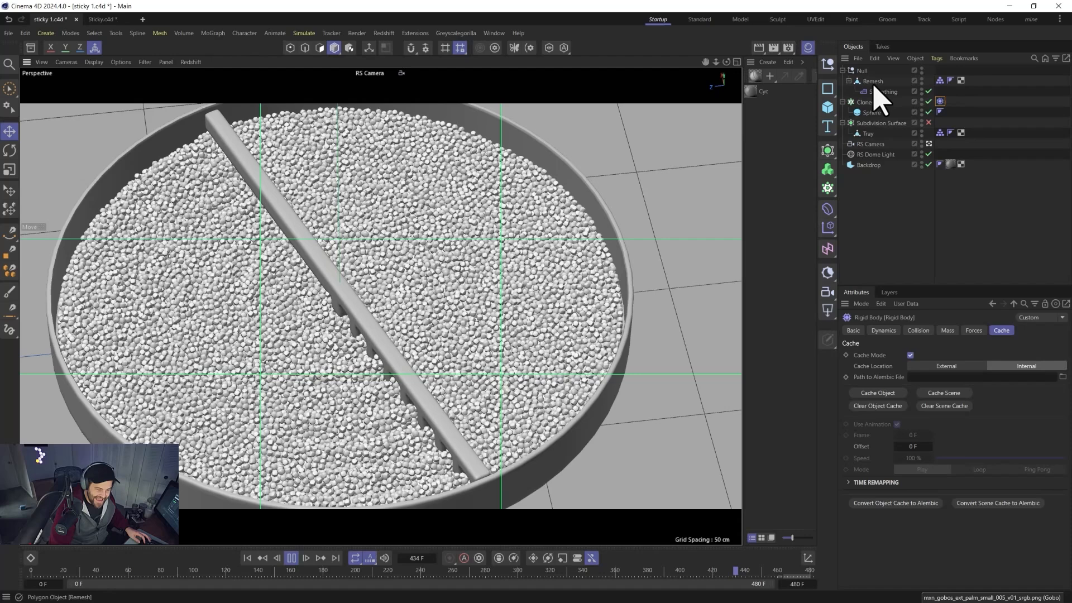
In the project's simulation settings, set Damping to 5% and Smoothing Iterations to 1.
click(913, 330)
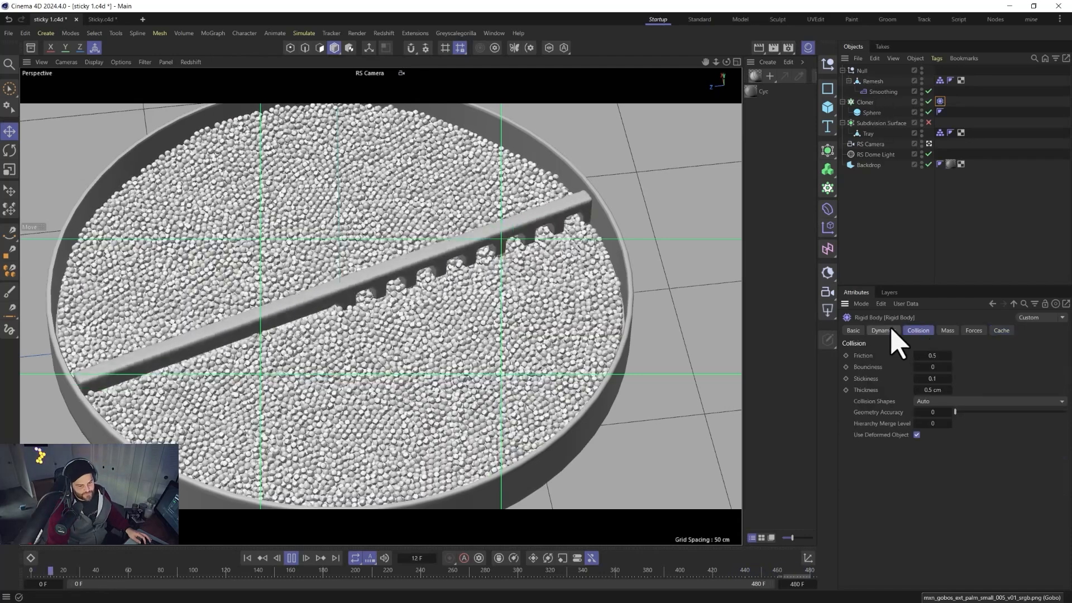
click(891, 331)
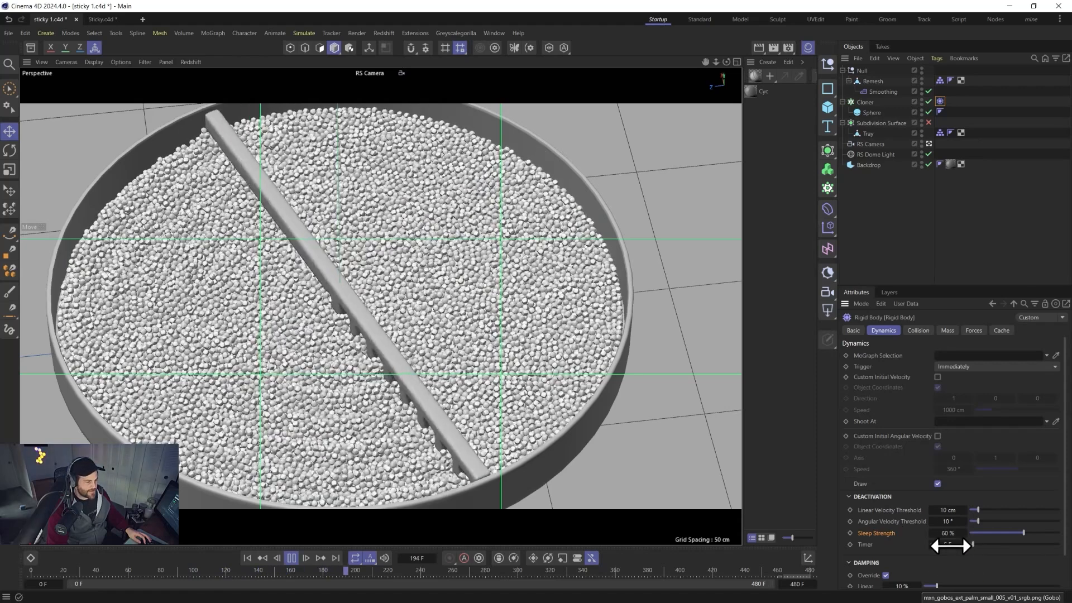
click(875, 234)
key(ctrl+d)
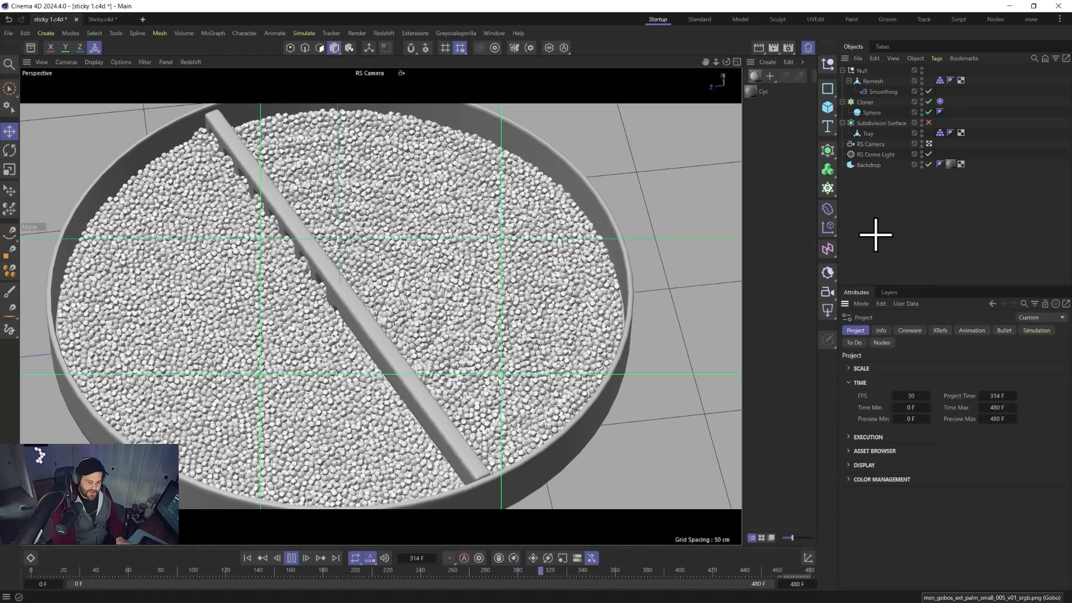
click(1037, 330)
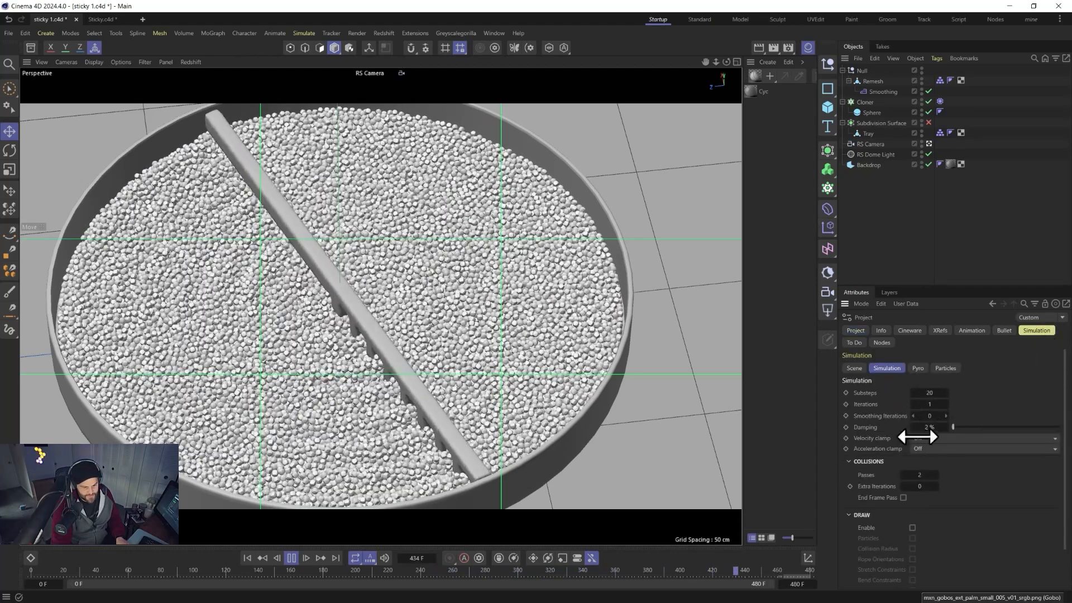
drag(953, 428, 957, 428)
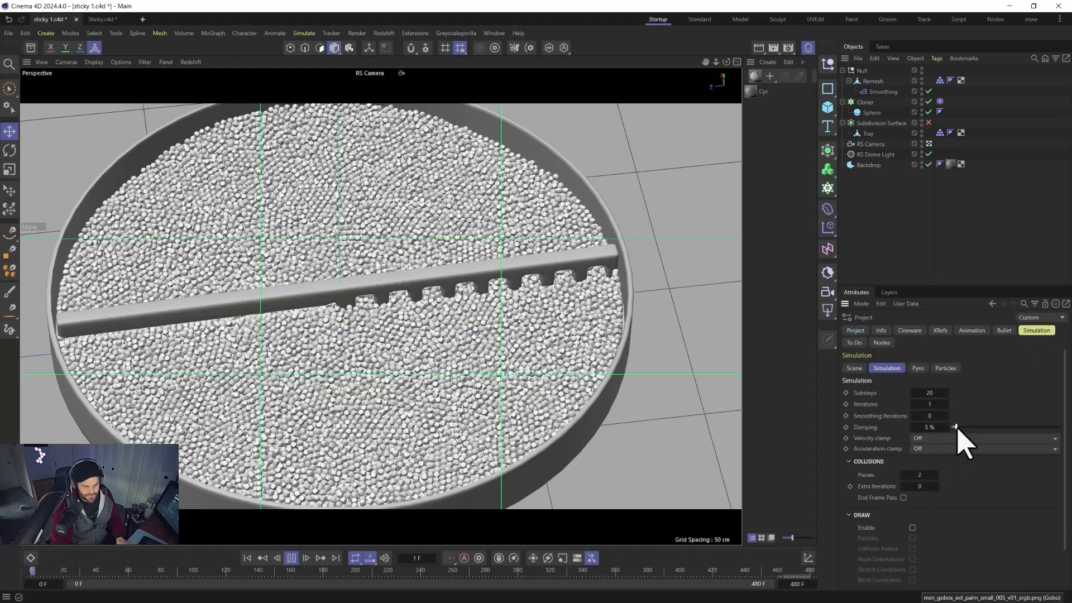
click(945, 416)
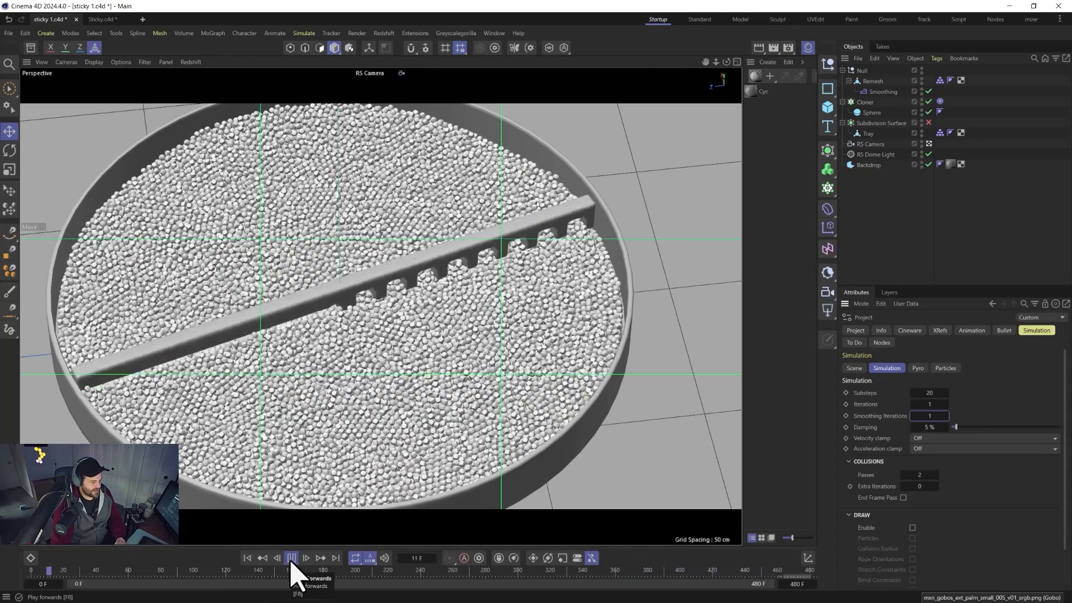
Replay the cached simulation from the start of the timeline.
click(250, 560)
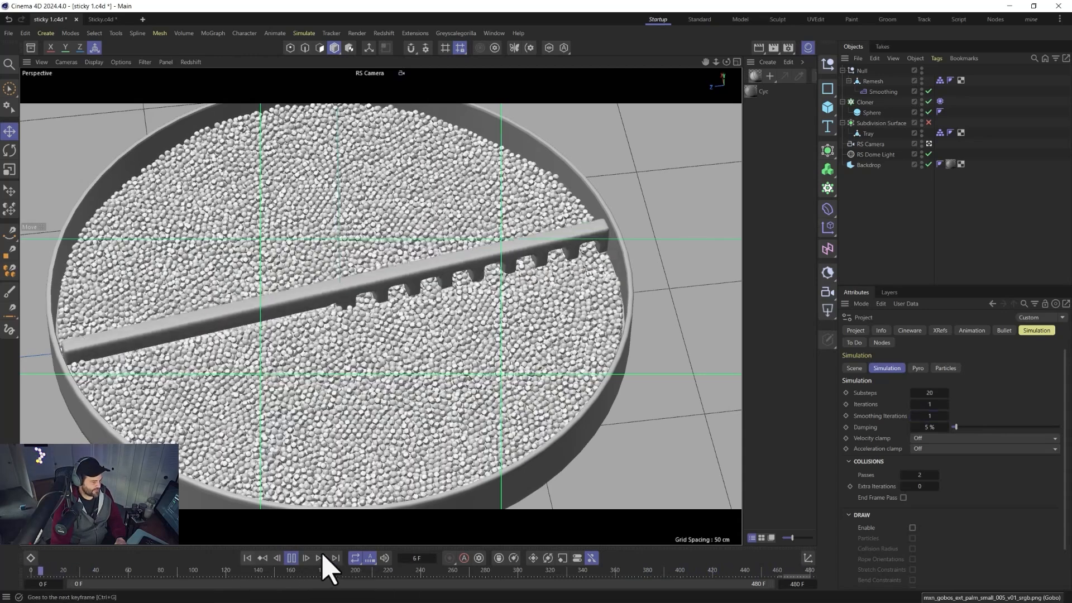
click(291, 561)
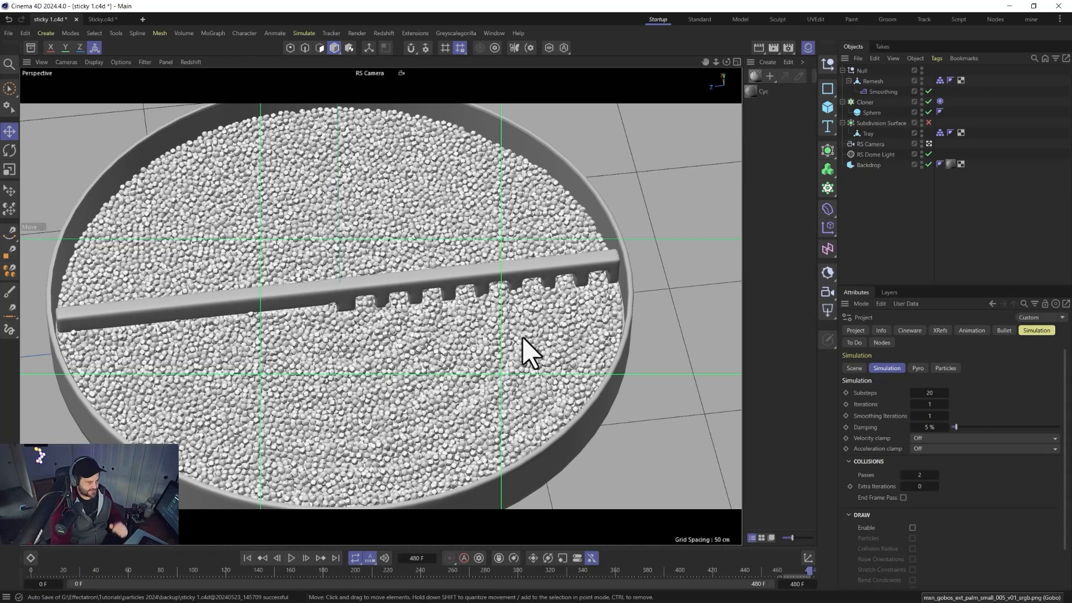
Preview the current frame in the Redshift RenderView, then close the RenderView window.
click(385, 32)
click(405, 116)
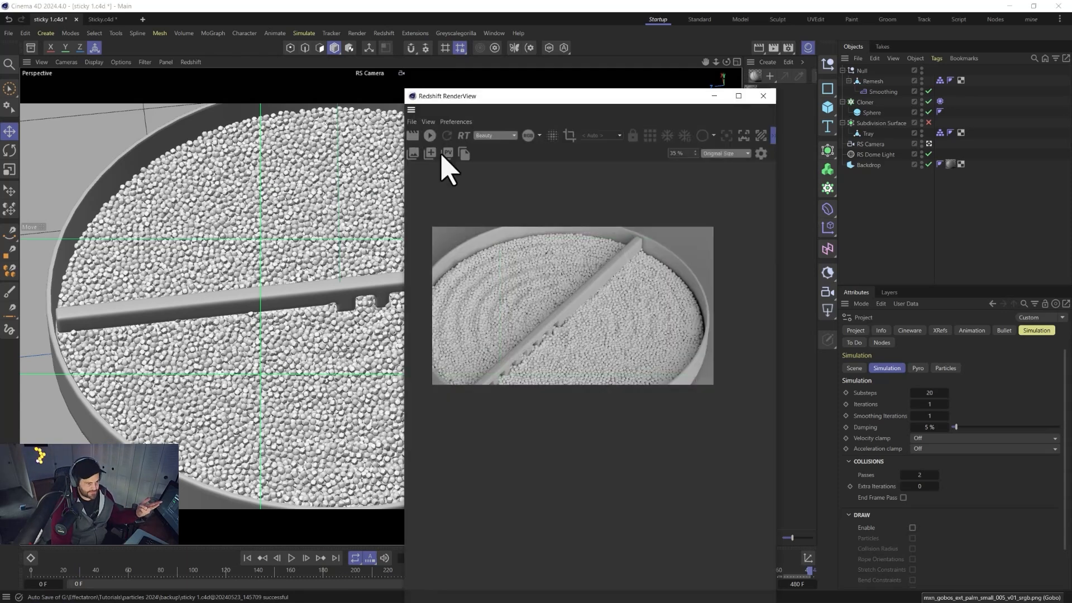
click(430, 136)
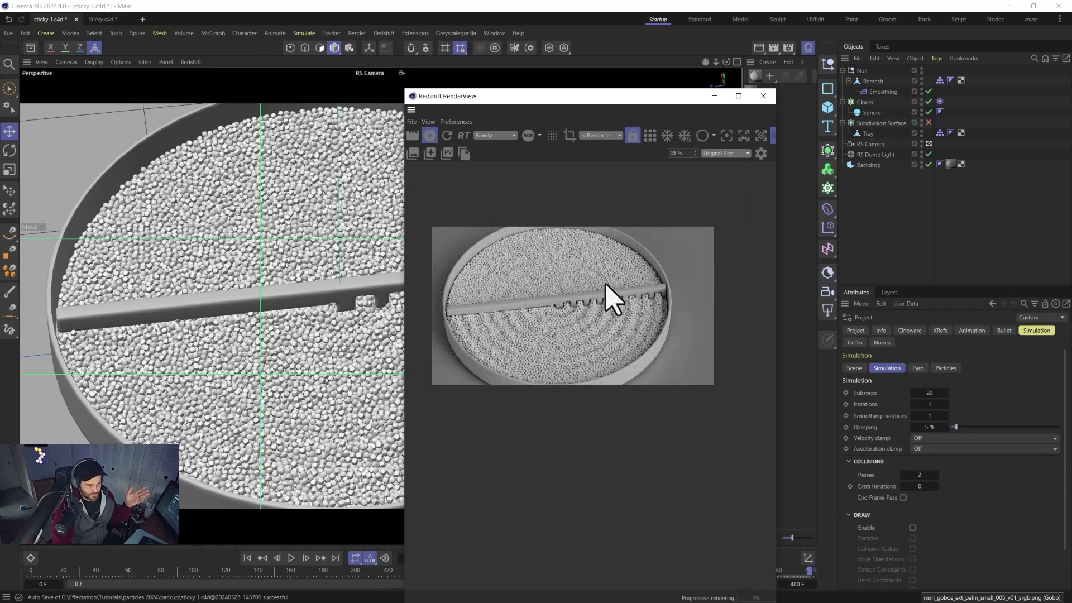
click(762, 96)
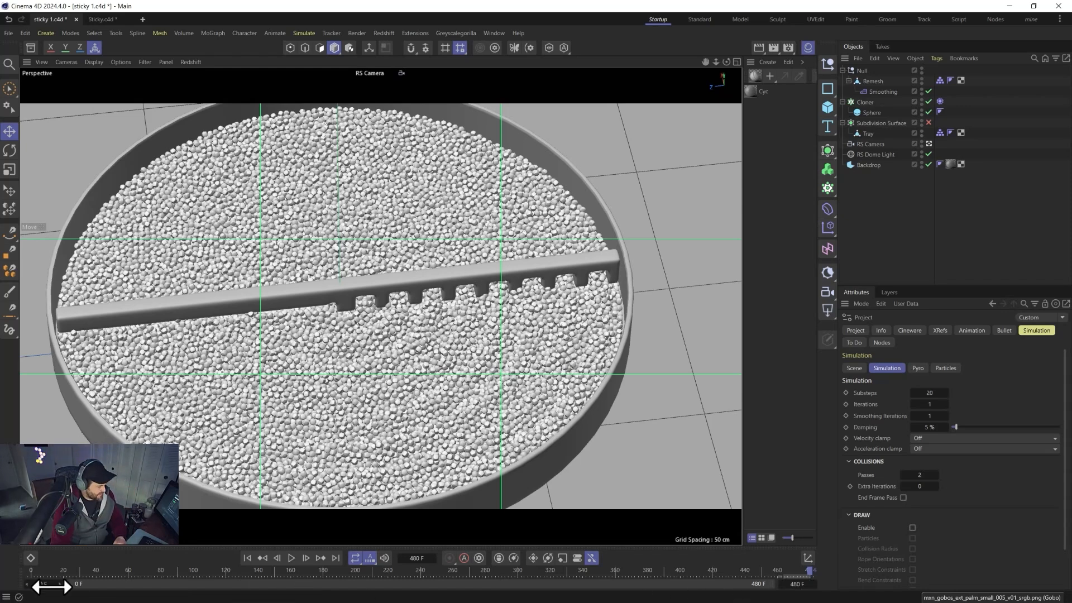
Set the timeline preview range to start at frame 120 and end at frame 360.
click(51, 587)
text(120)
key(Return)
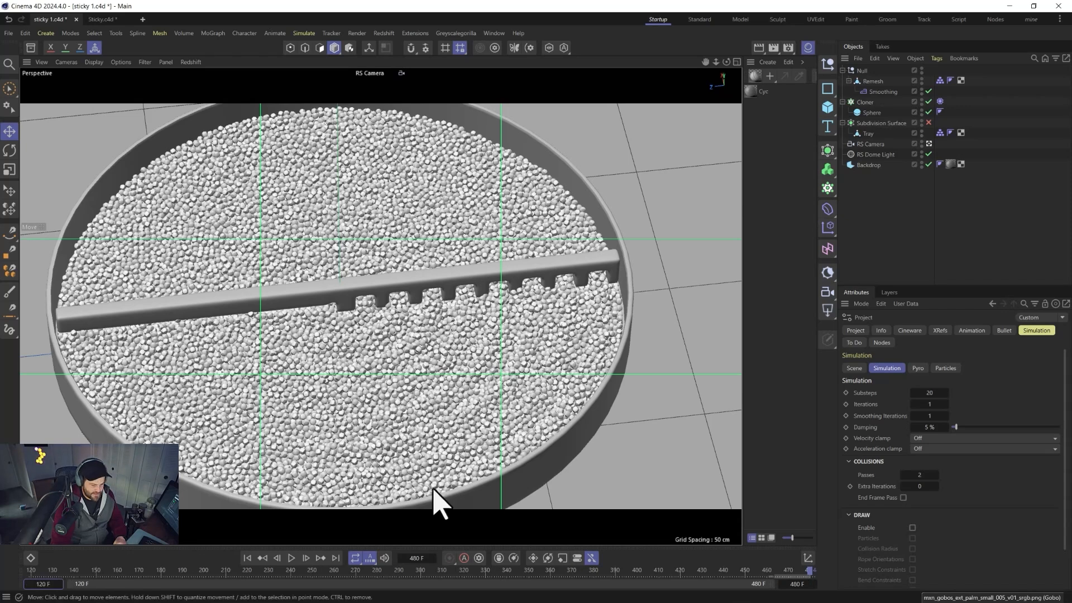
double_click(788, 586)
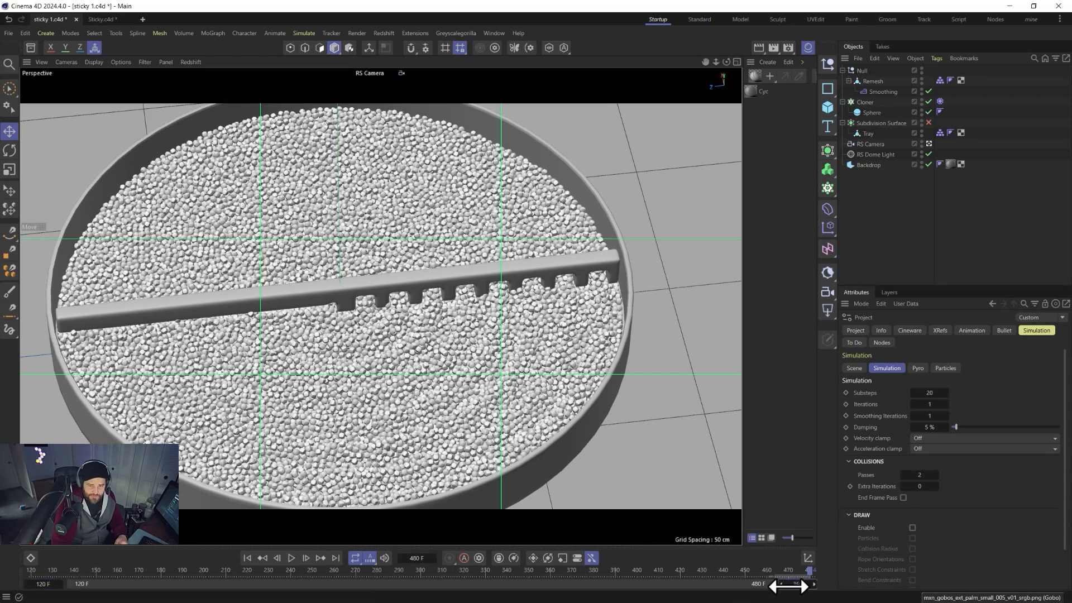
text(360)
key(Return)
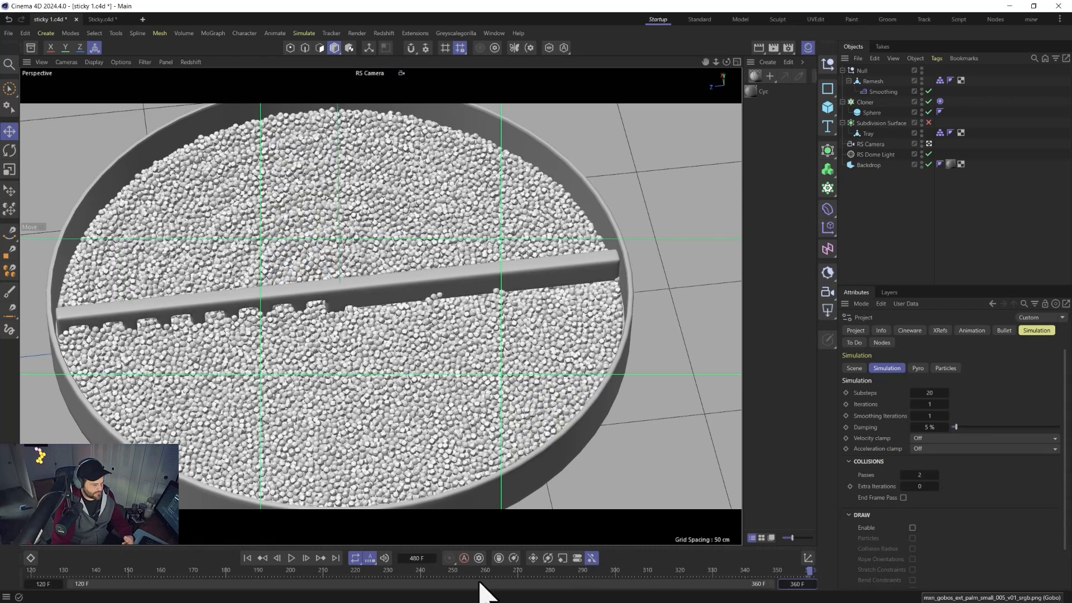
Play the simulation over the new frame range and stop playback.
click(247, 558)
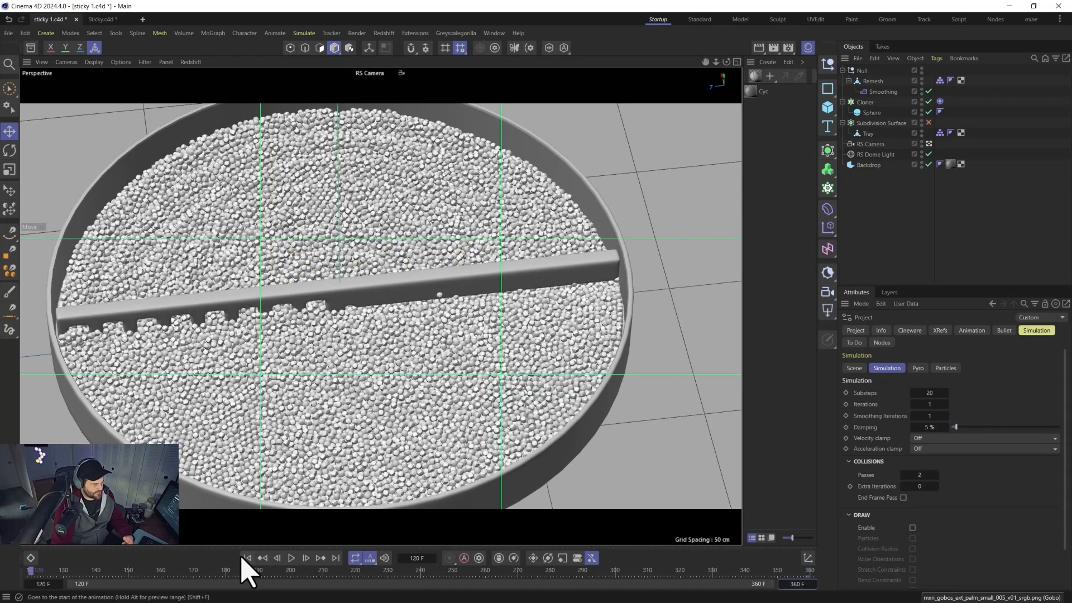
click(291, 557)
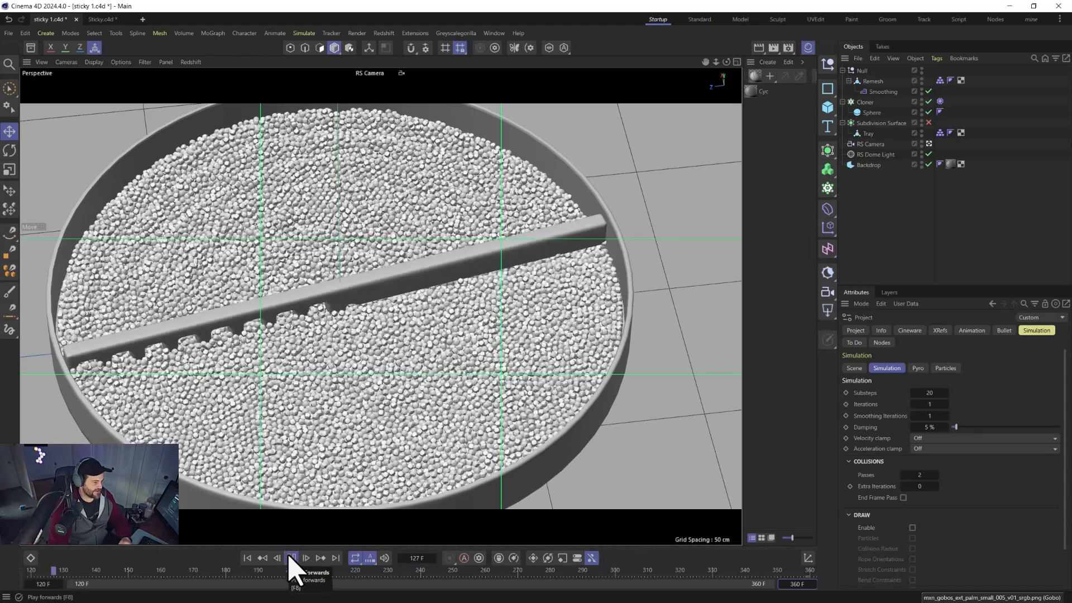
click(290, 557)
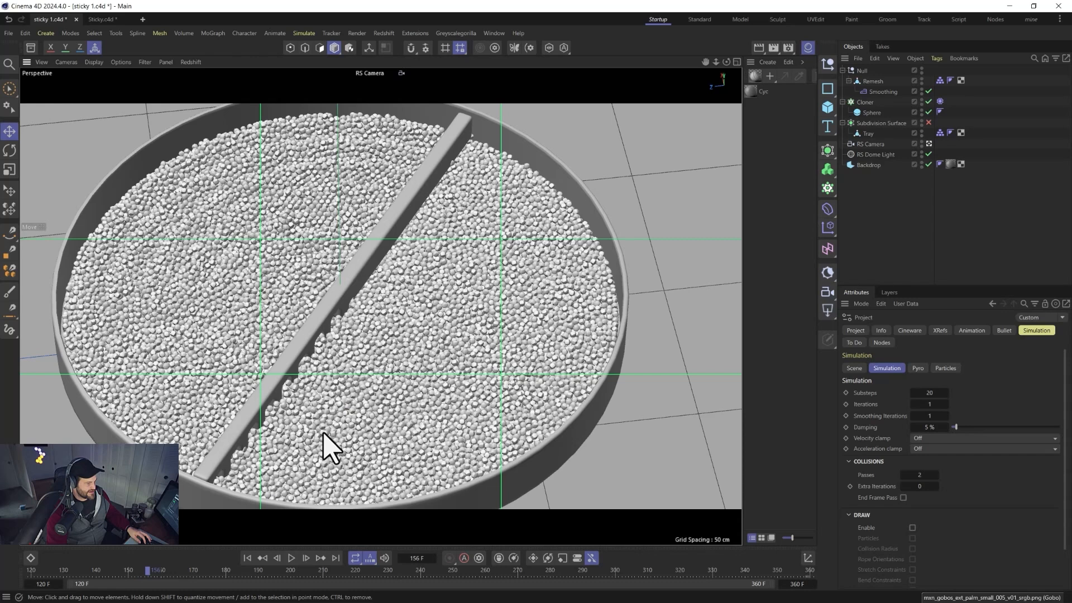
Zoom out to see the whole tray and replay the simulation from frame 120.
alt+middle_drag(268, 443, 436, 393)
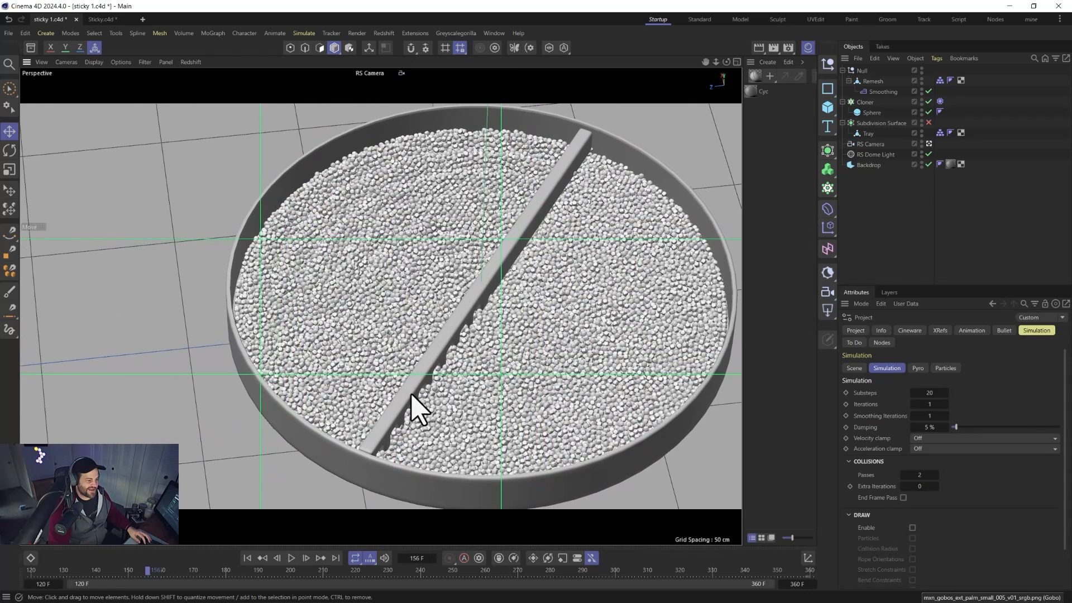
scroll(412, 394, down, 1)
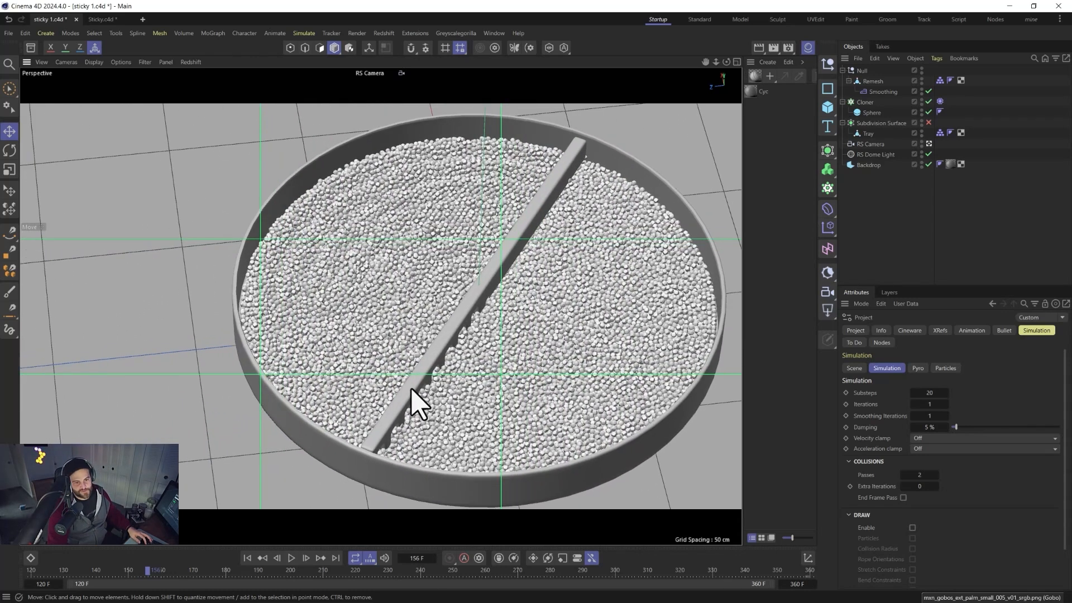
alt+drag(411, 393, 424, 413)
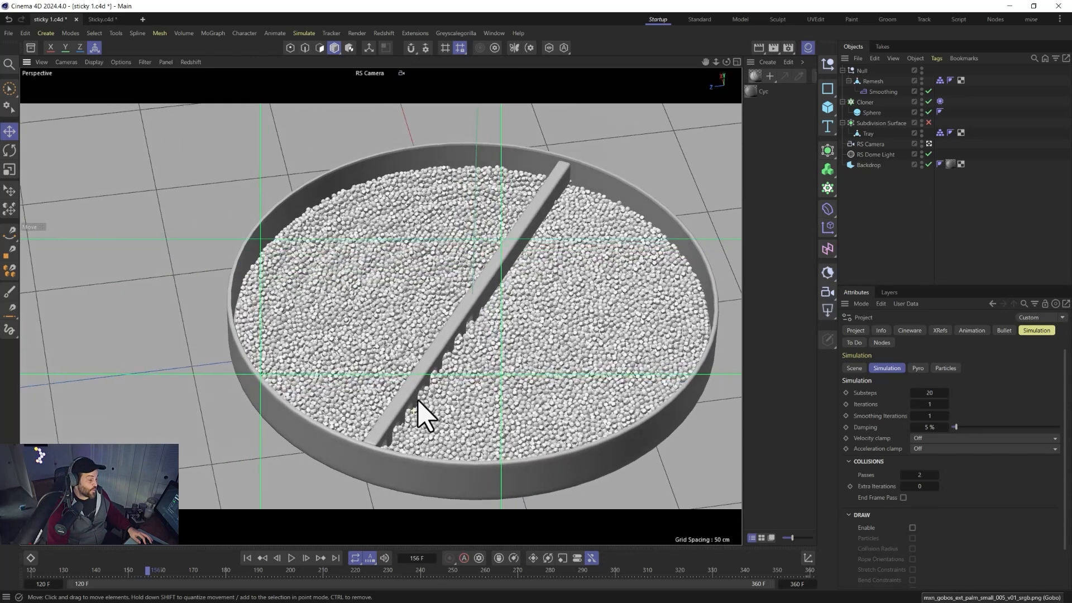
click(247, 558)
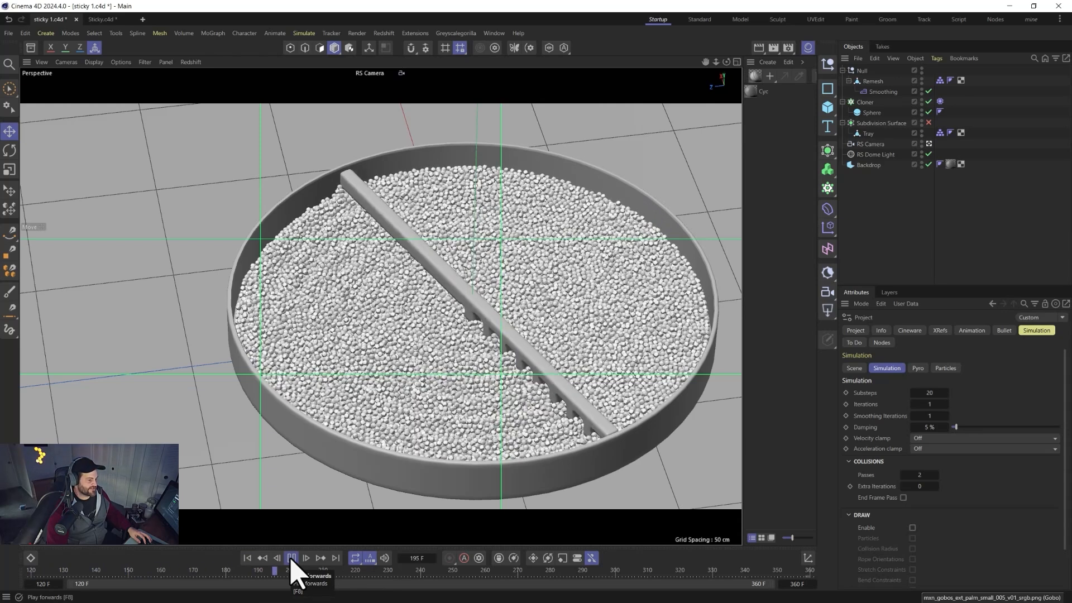
click(292, 557)
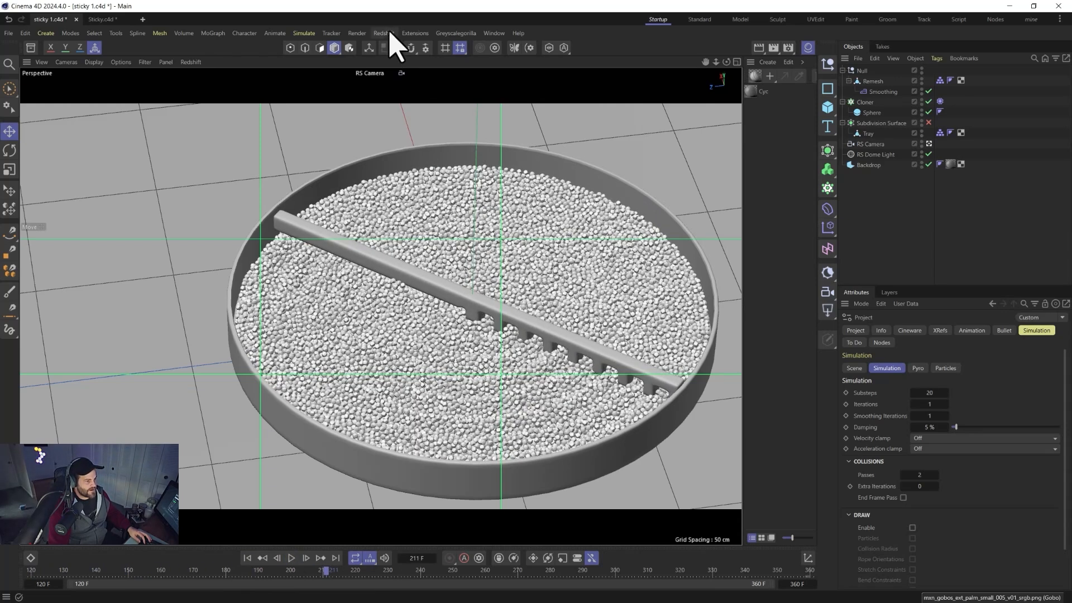
Select the Sphere inside the cloner and reduce its radius to 0.98 cm.
click(865, 113)
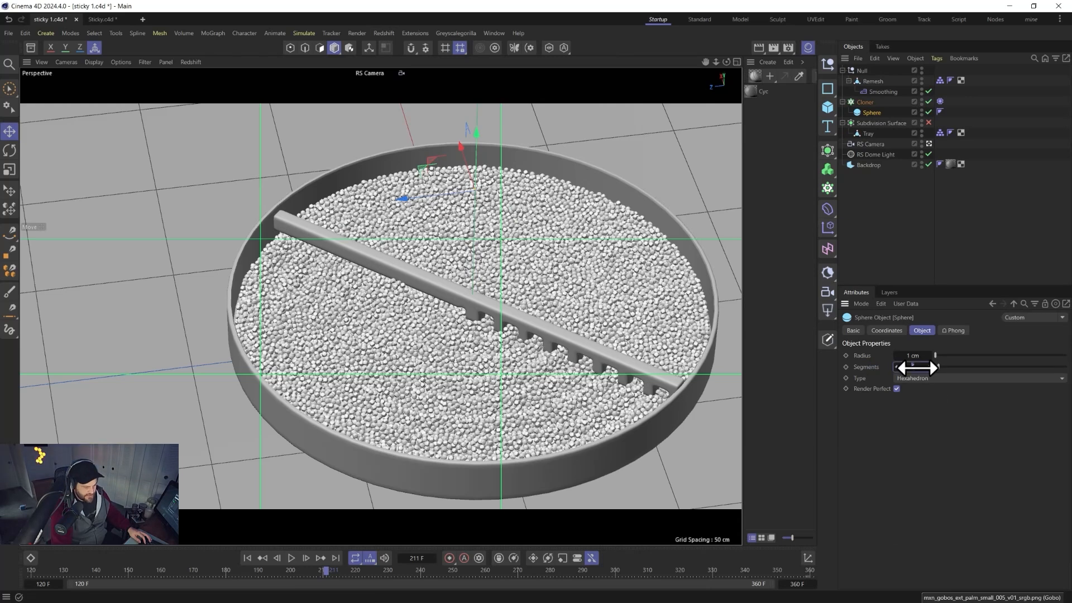
drag(917, 368, 917, 368)
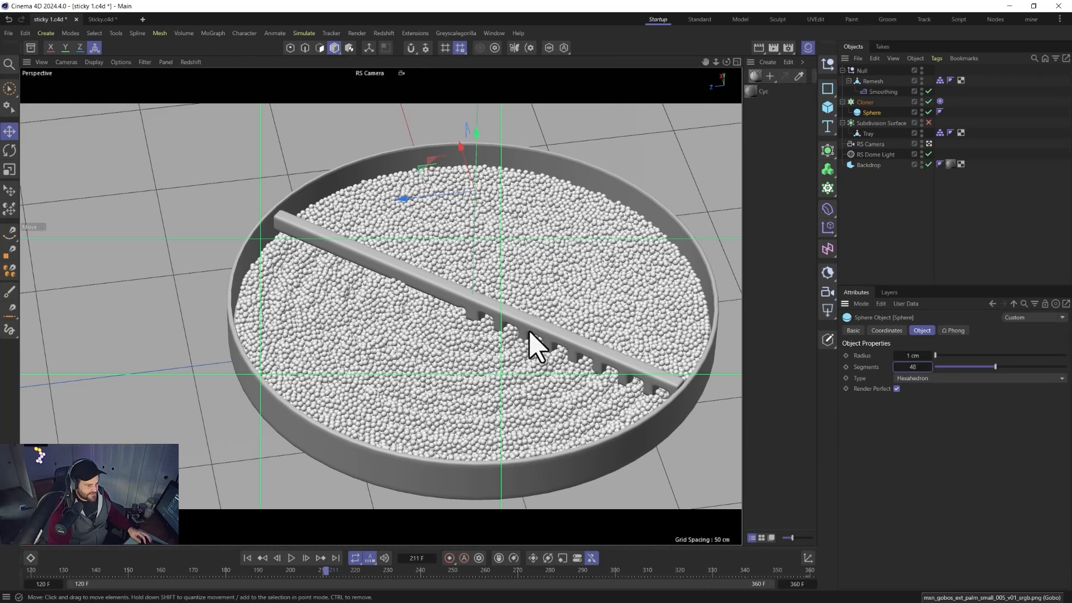
scroll(511, 365, up, 5)
scroll(511, 365, up, 5)
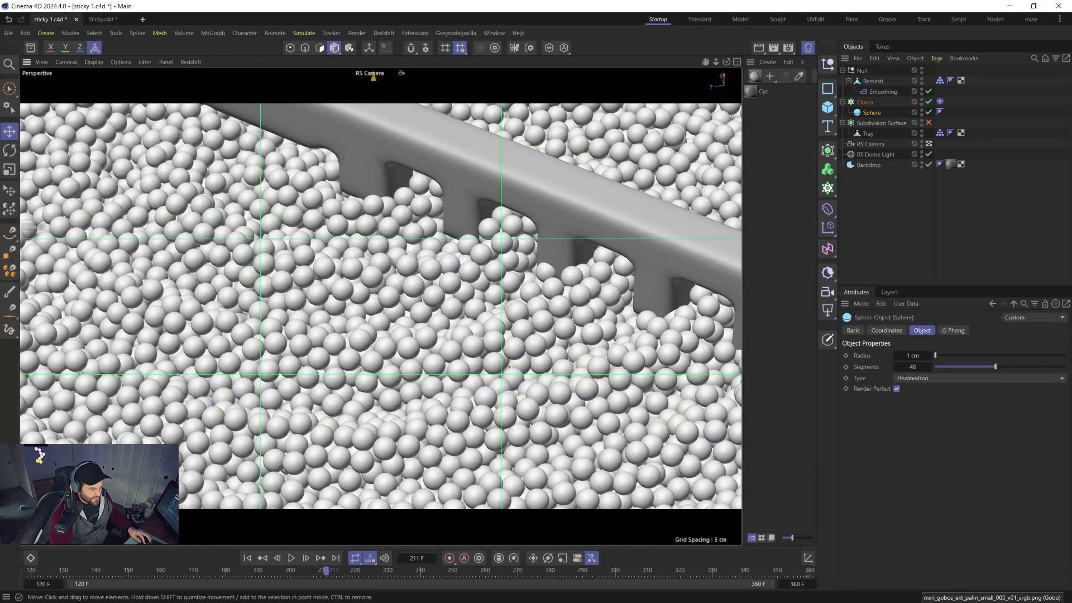
scroll(511, 364, up, 6)
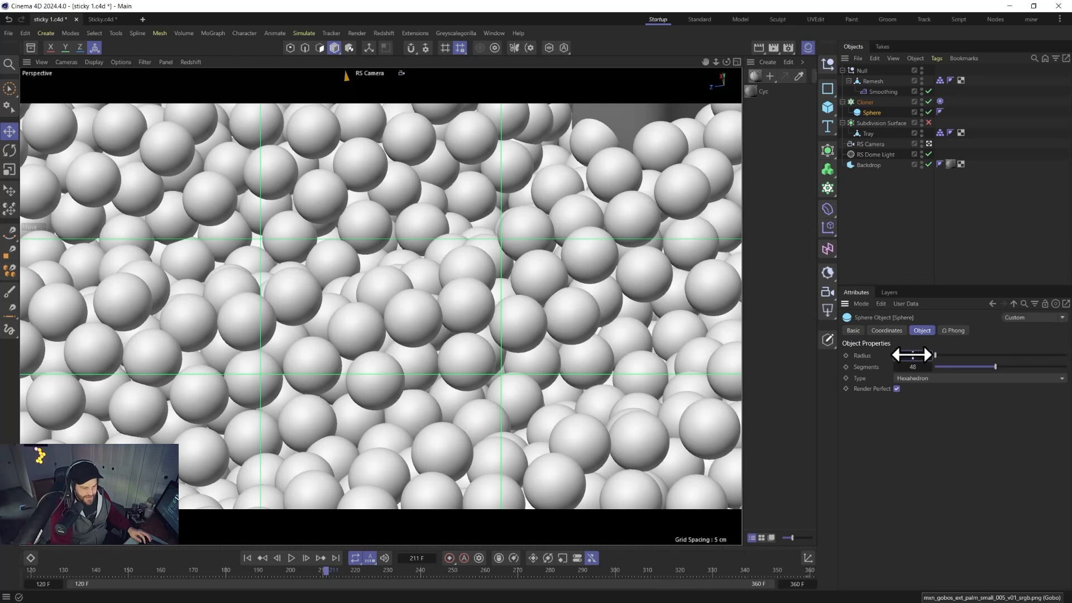
drag(911, 355, 910, 355)
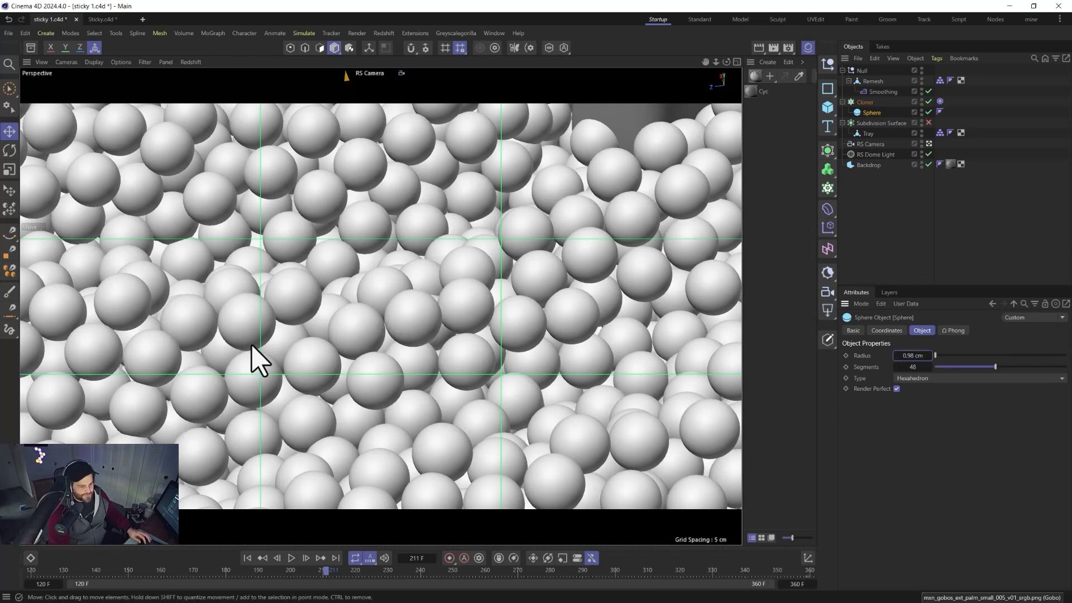
scroll(450, 496, down, 10)
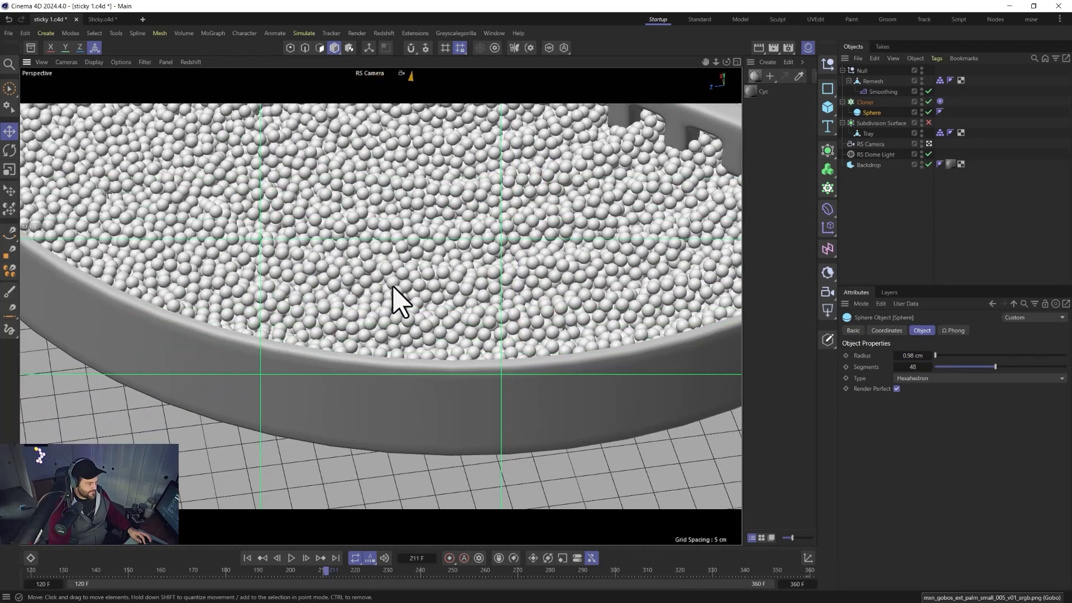
Select the Tray and orbit around it to inspect the pellets and rake.
alt+drag(390, 287, 268, 346)
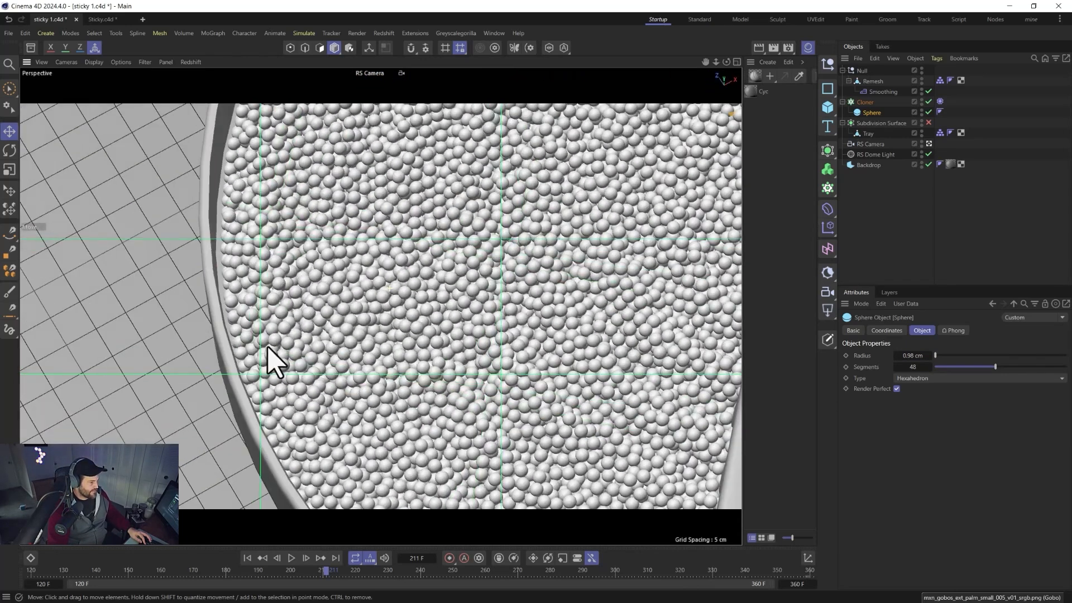
click(202, 184)
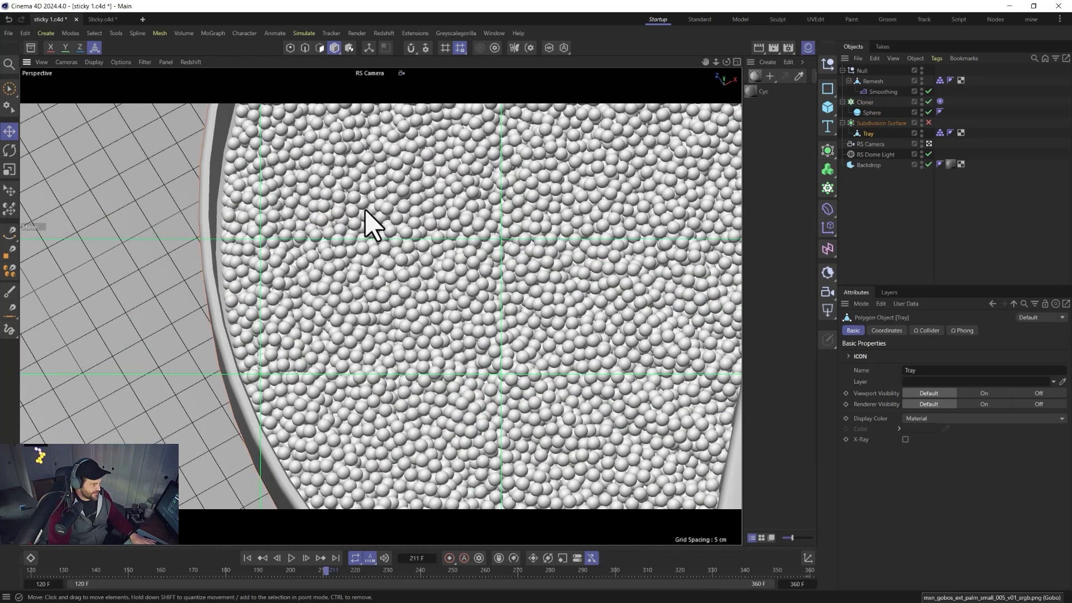
key(t)
alt+drag(449, 232, 542, 267)
alt+drag(415, 297, 553, 246)
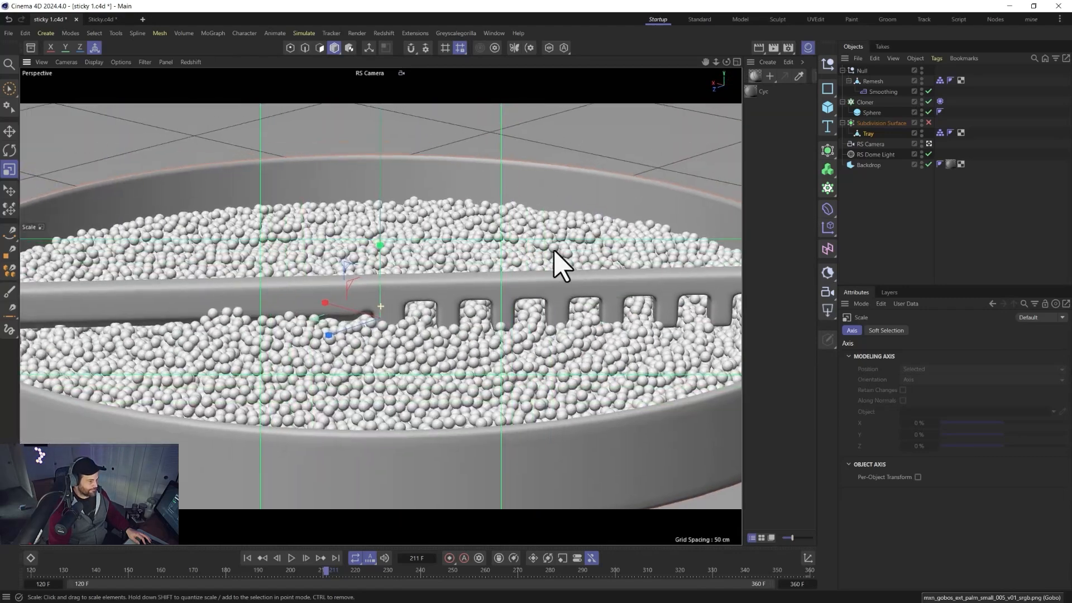
alt+drag(411, 301, 411, 334)
alt+right_drag(412, 335, 424, 507)
alt+drag(423, 507, 428, 399)
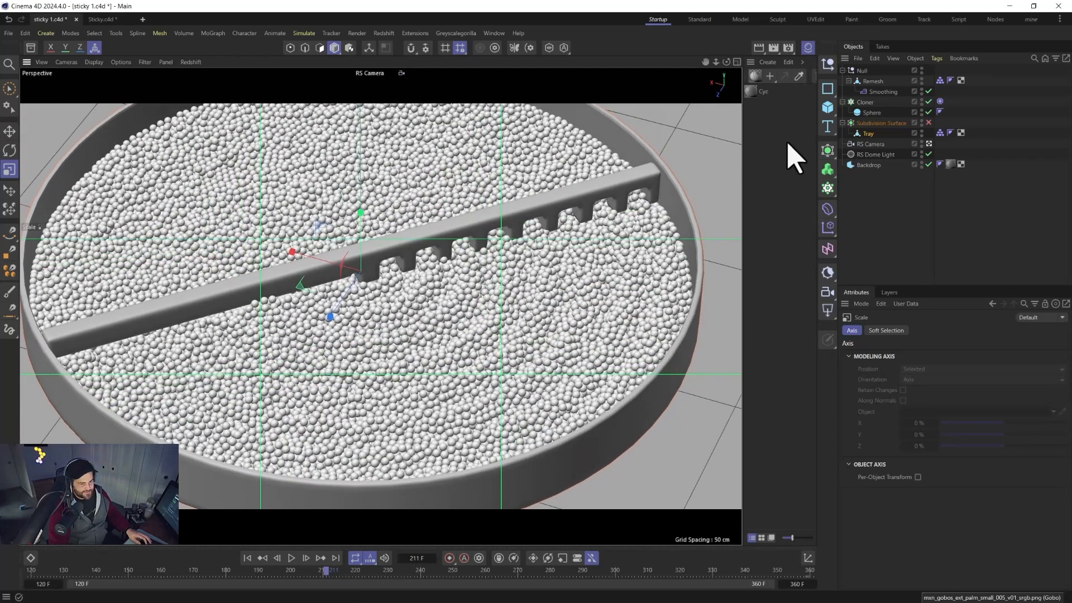
Select the RS Camera and reframe its shot so the whole tray fits in view.
click(872, 145)
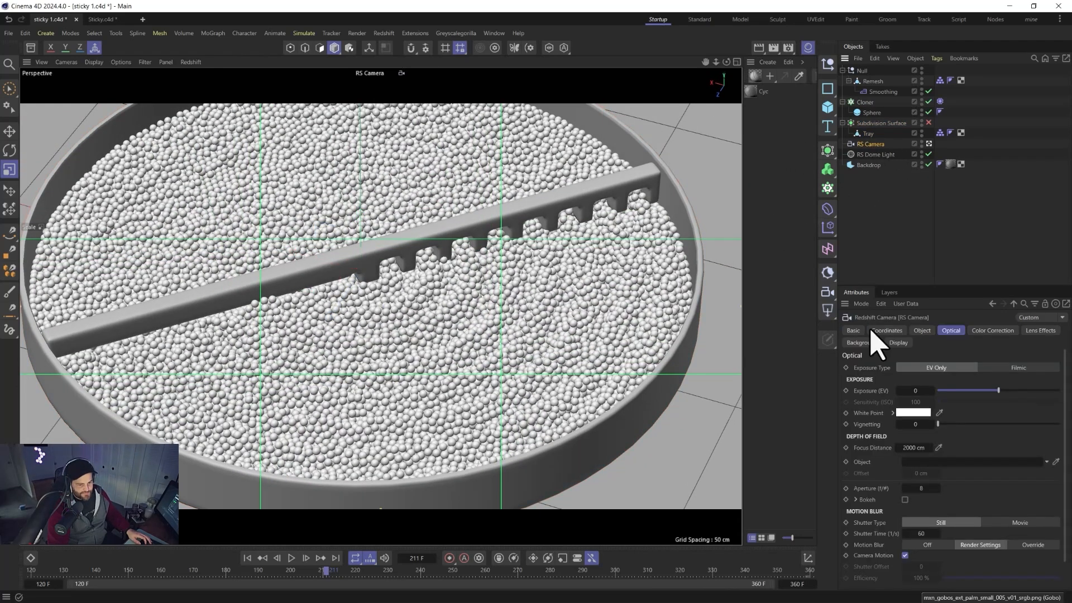
click(924, 330)
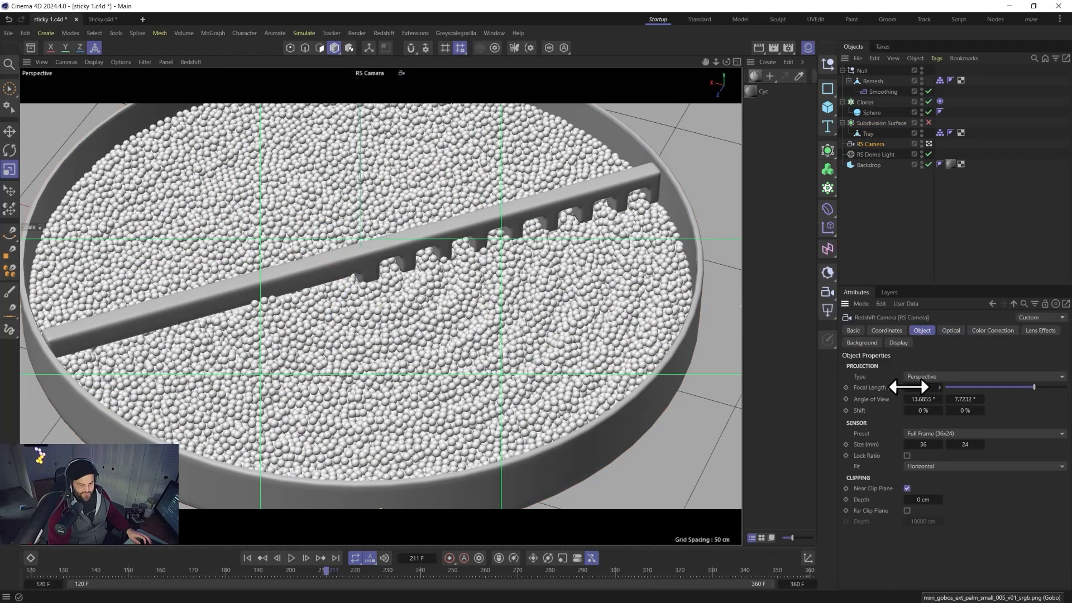
alt+right_drag(426, 291, 418, 382)
alt+middle_drag(418, 382, 465, 368)
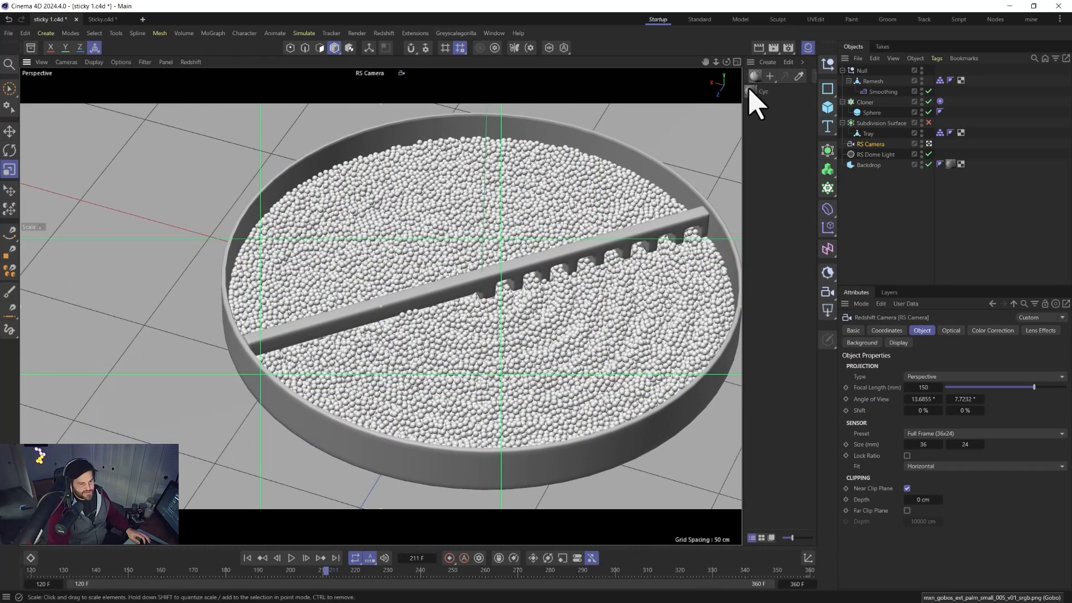
Create an RS Standard material, apply it to the Tray, and enable the Subdivision Surface.
drag(751, 103, 952, 162)
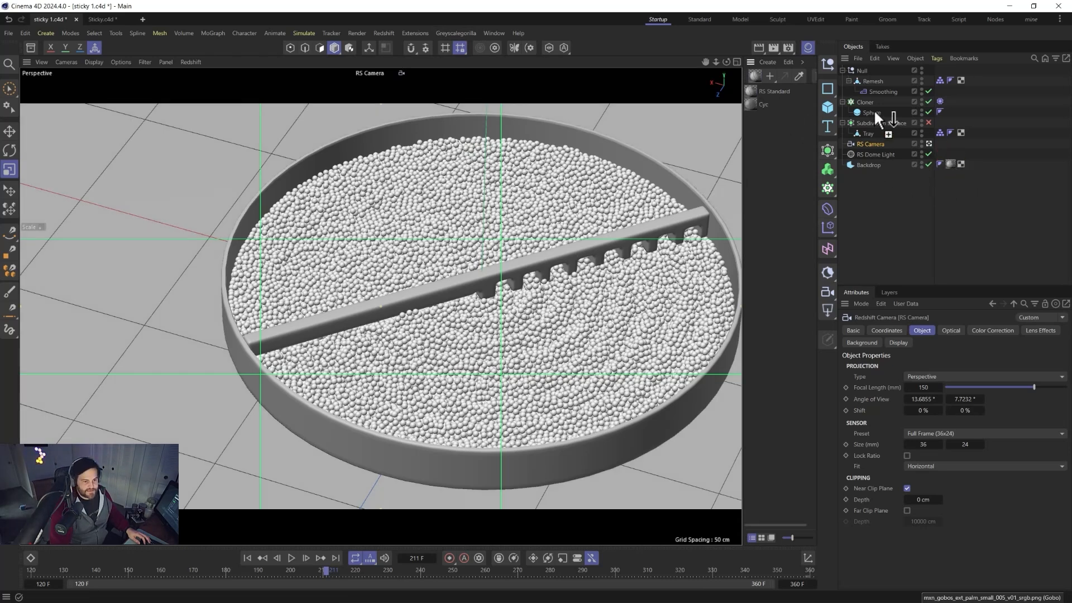
drag(869, 129, 870, 134)
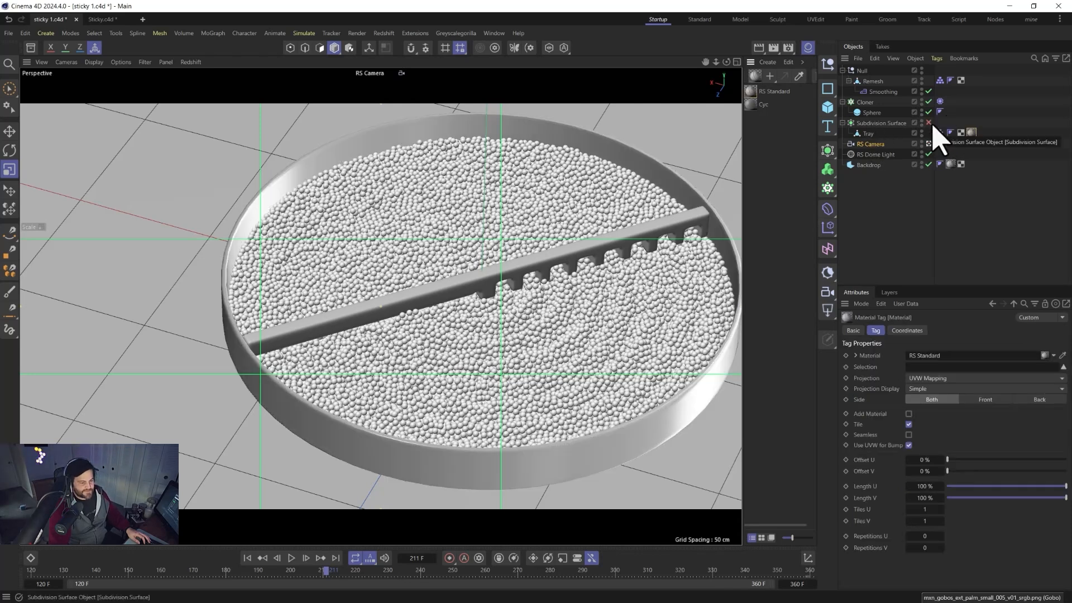
click(930, 123)
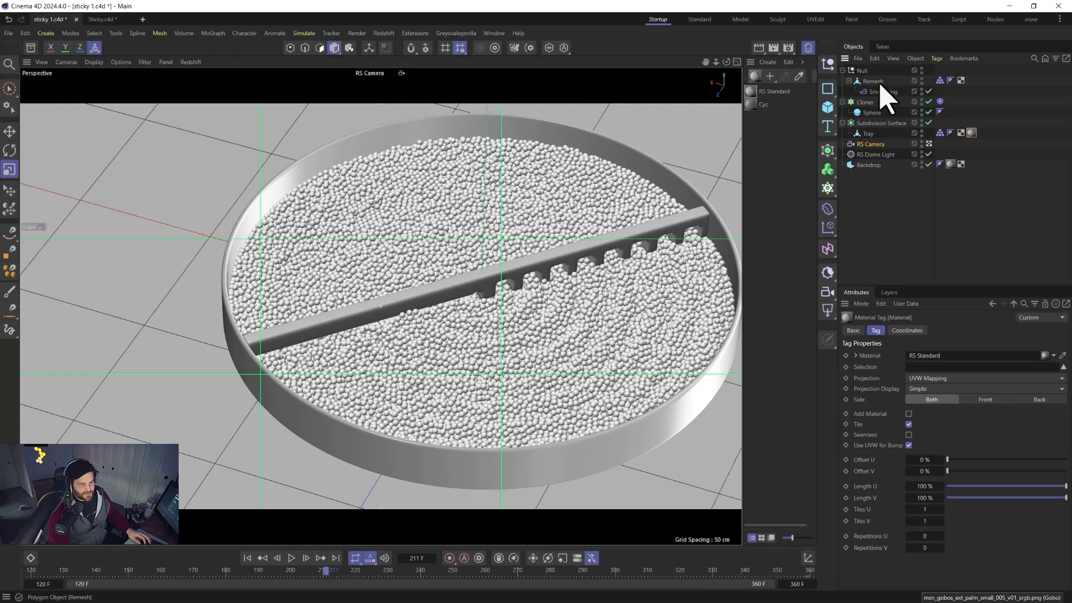
Duplicate the RS Standard material and set the copy's base color to blue in the node editor.
ctrl+drag(760, 150, 756, 116)
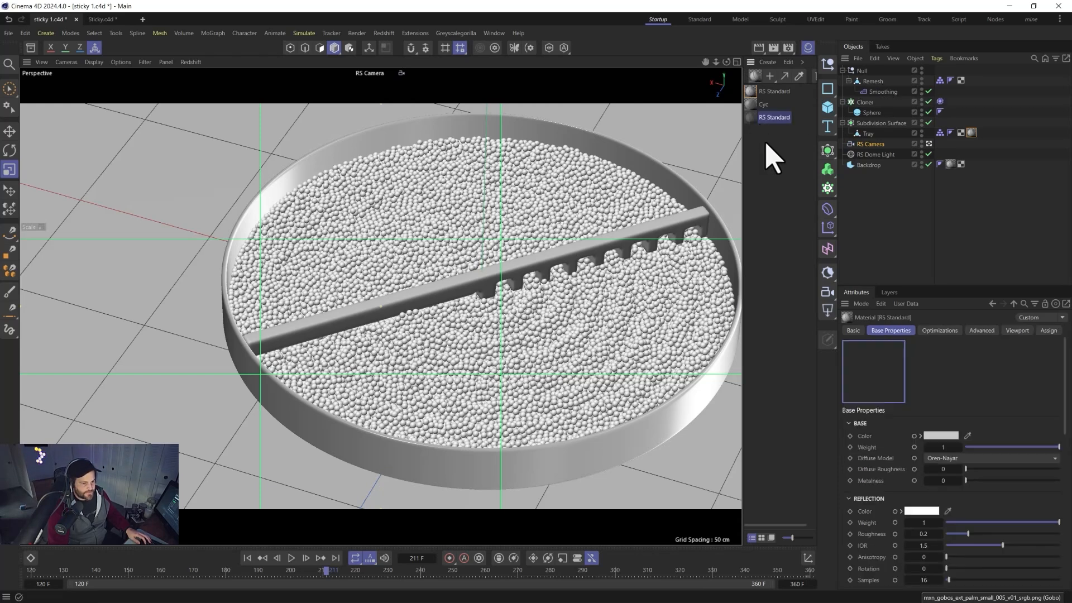
double_click(755, 118)
drag(686, 111, 571, 34)
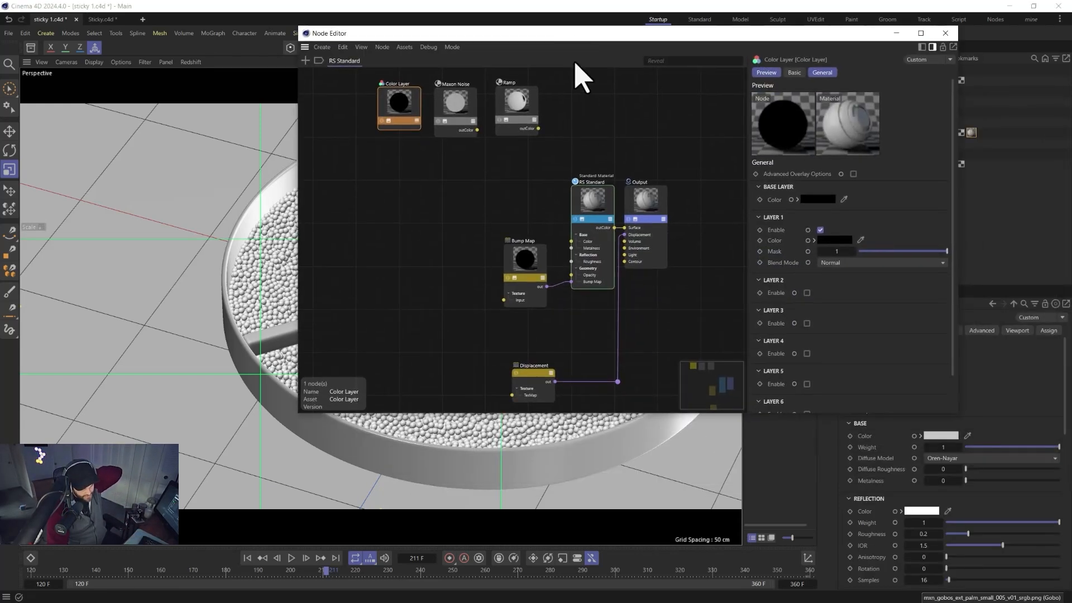
click(596, 202)
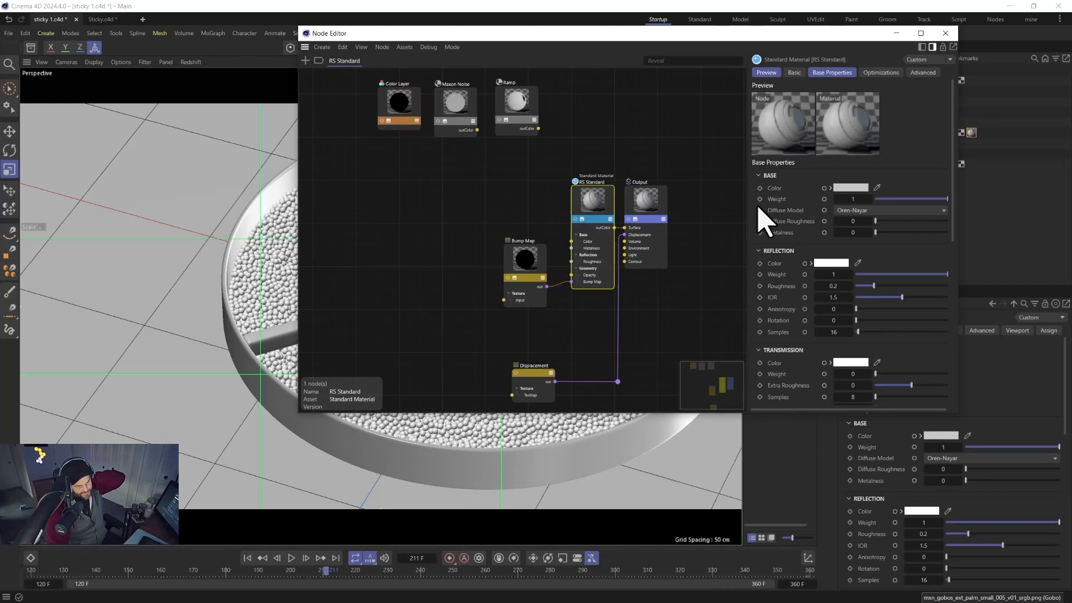
click(846, 189)
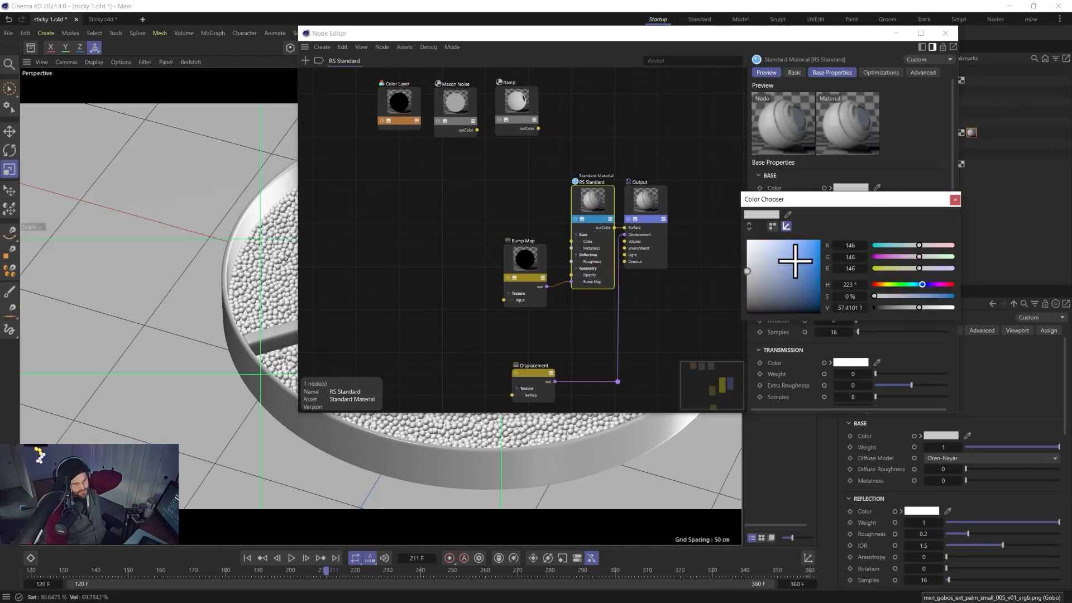
drag(795, 261, 814, 265)
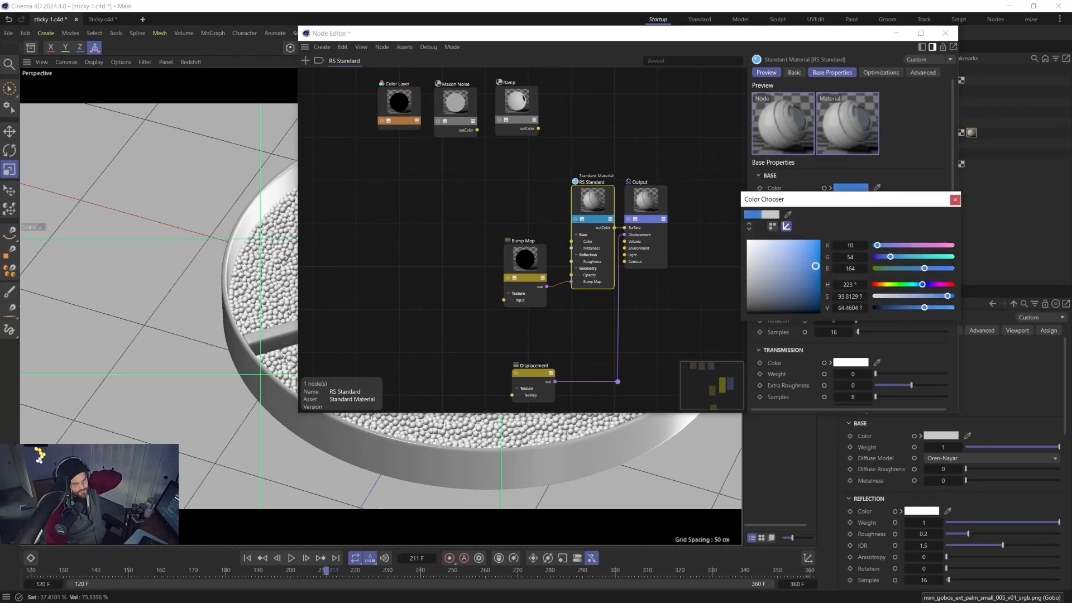
click(955, 199)
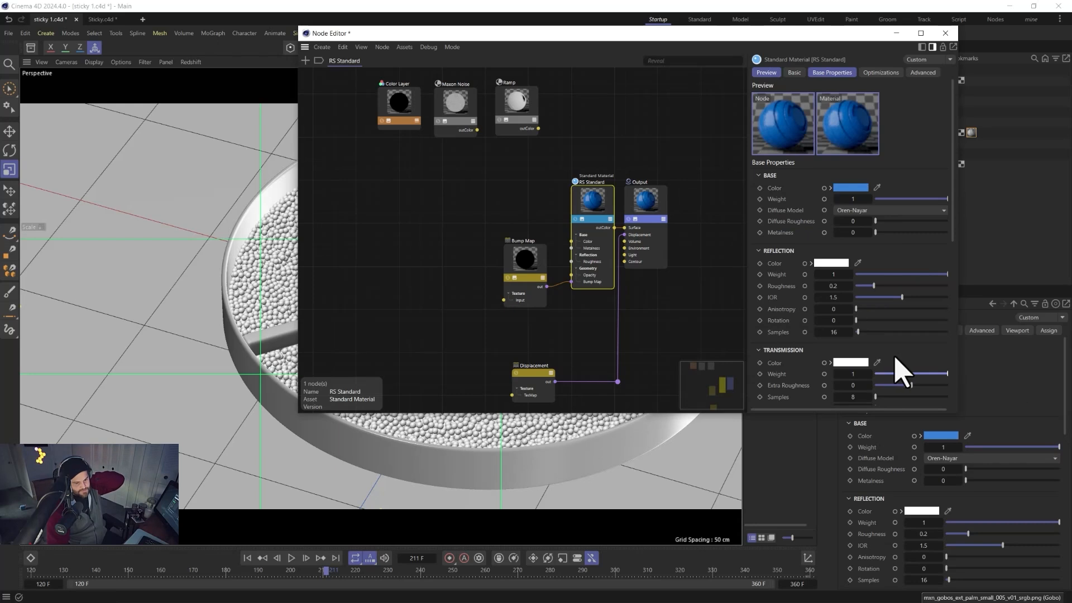
Turn on transmission for the copied material and set its transmission color to light blue.
click(860, 363)
drag(948, 421, 929, 423)
drag(913, 460, 923, 460)
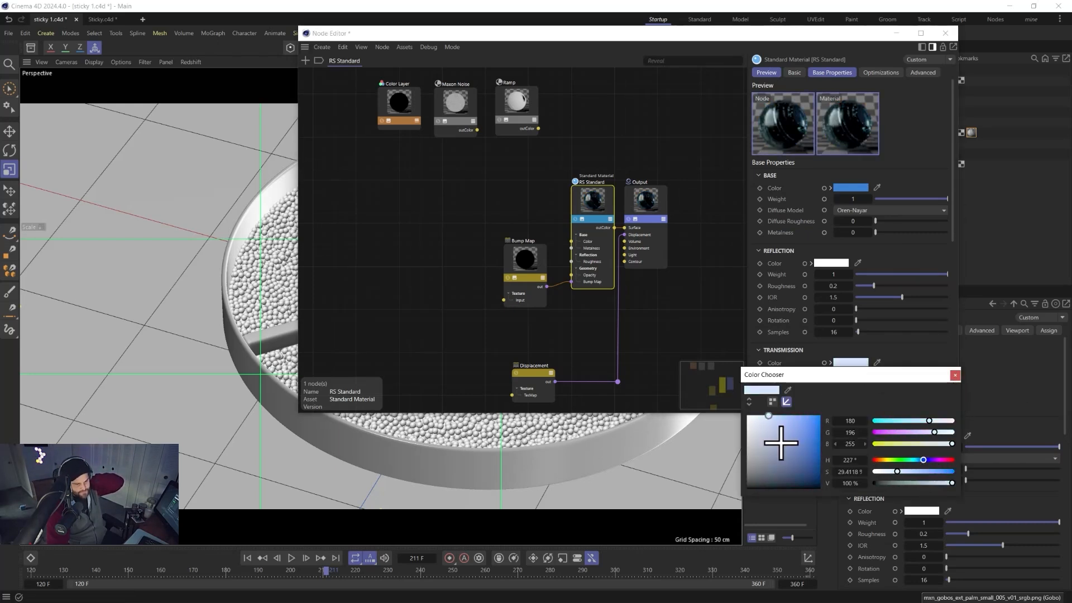
drag(780, 442, 804, 418)
click(955, 375)
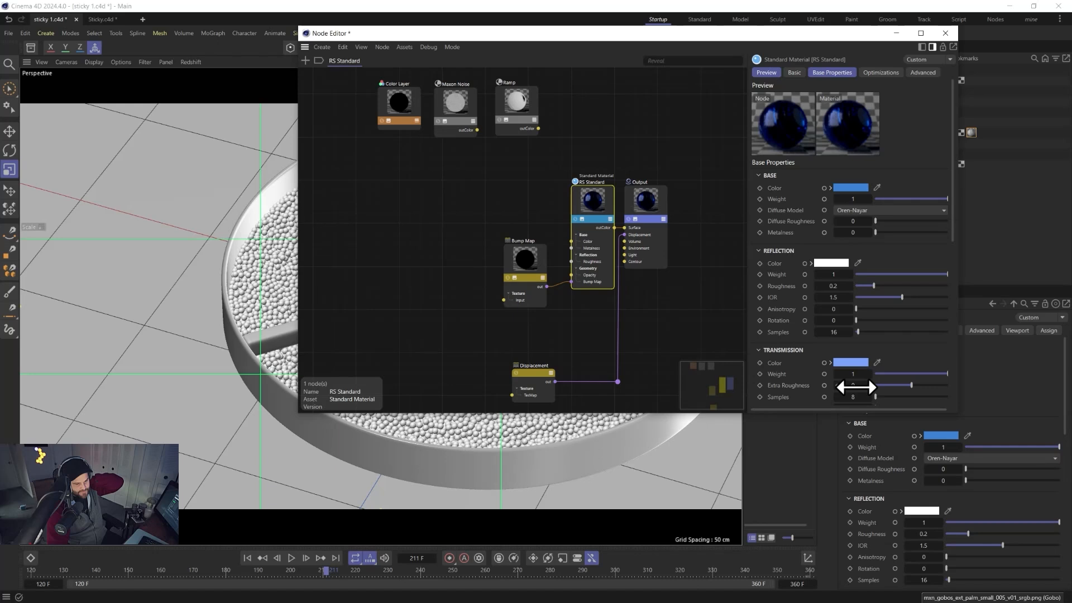
Set the material's scatter color to pale pink and raise the transmission depth to about 5.81.
scroll(799, 375, down, 3)
click(852, 358)
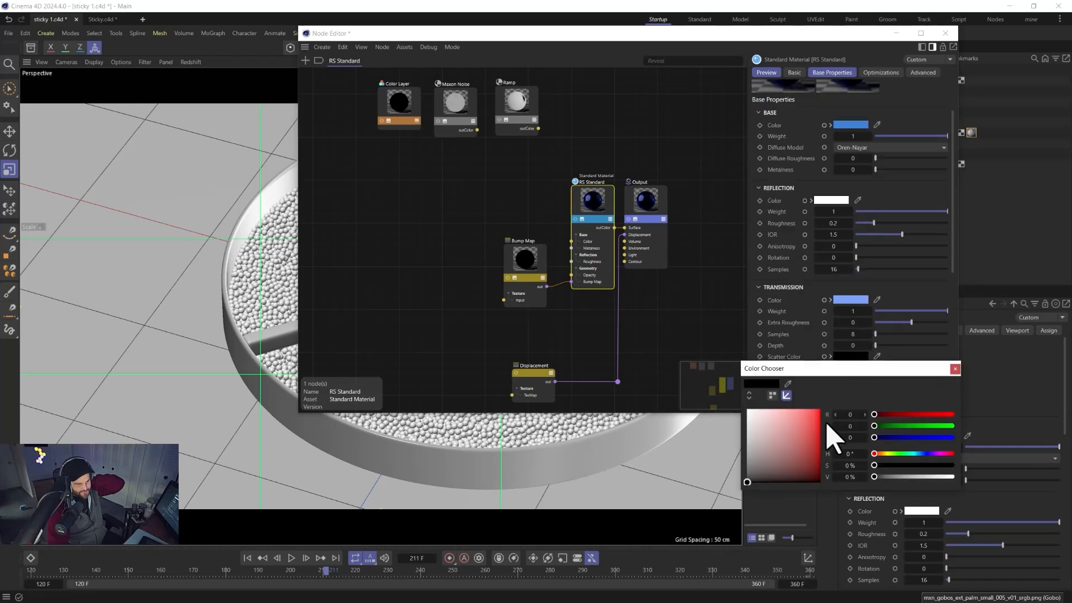
drag(788, 423, 773, 416)
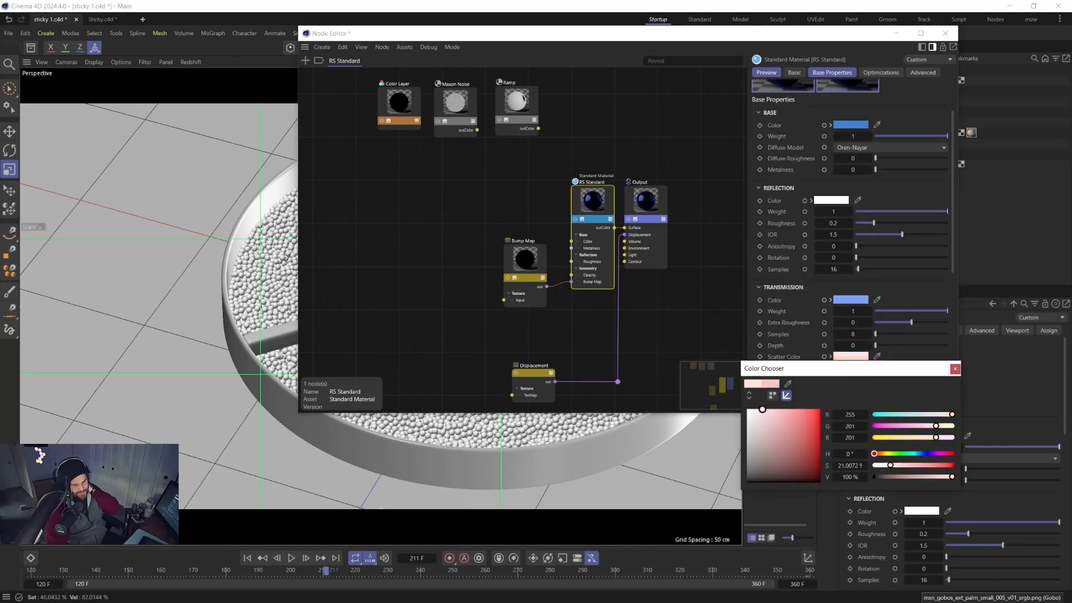
click(955, 369)
click(894, 345)
drag(907, 346, 927, 348)
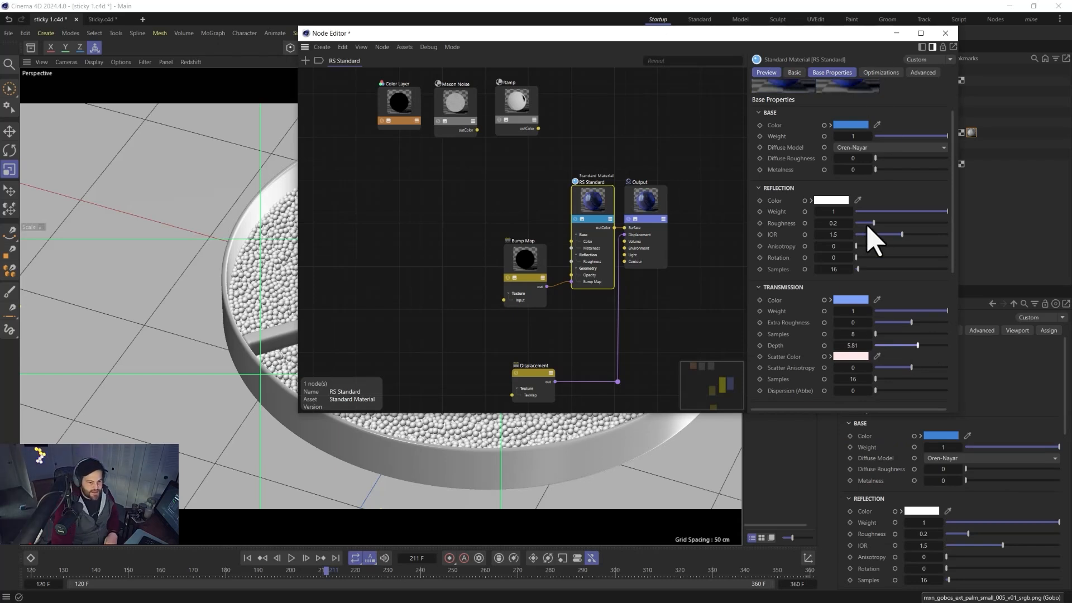
Lower the reflection roughness to about 0.16 and IOR to about 1.28, then close the node editor.
drag(866, 224, 910, 232)
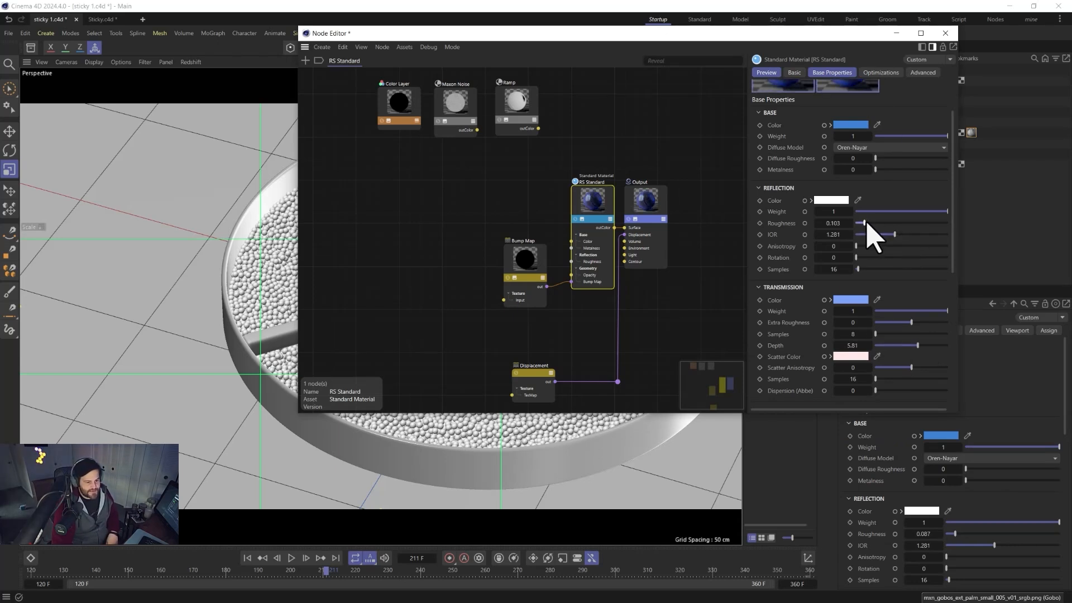
click(945, 33)
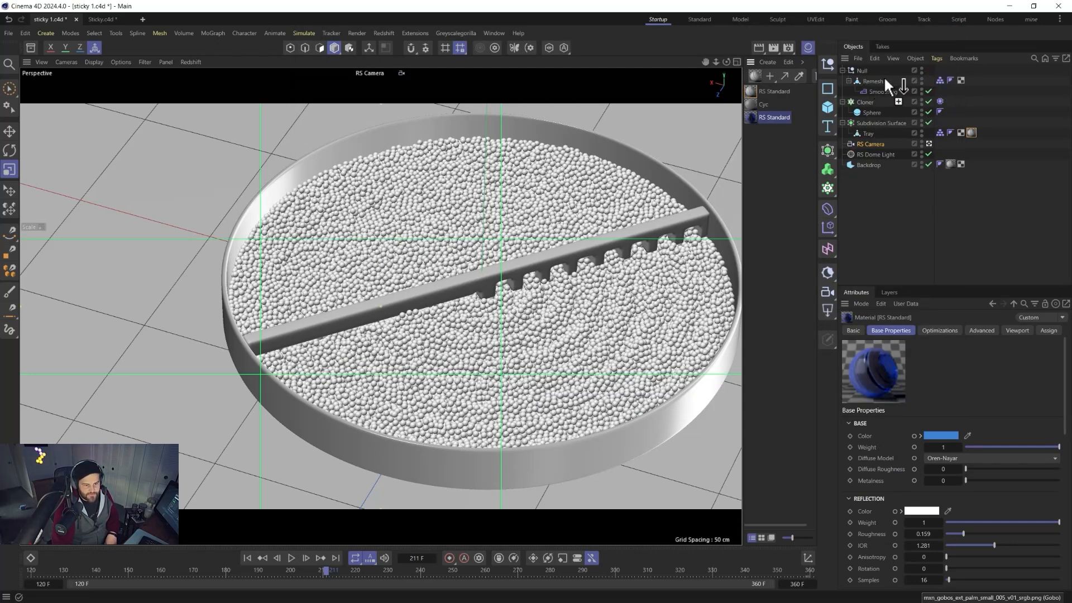
Apply the blue glass material to the rake and tray, and the original RS Standard material to the sphere.
drag(885, 78, 871, 81)
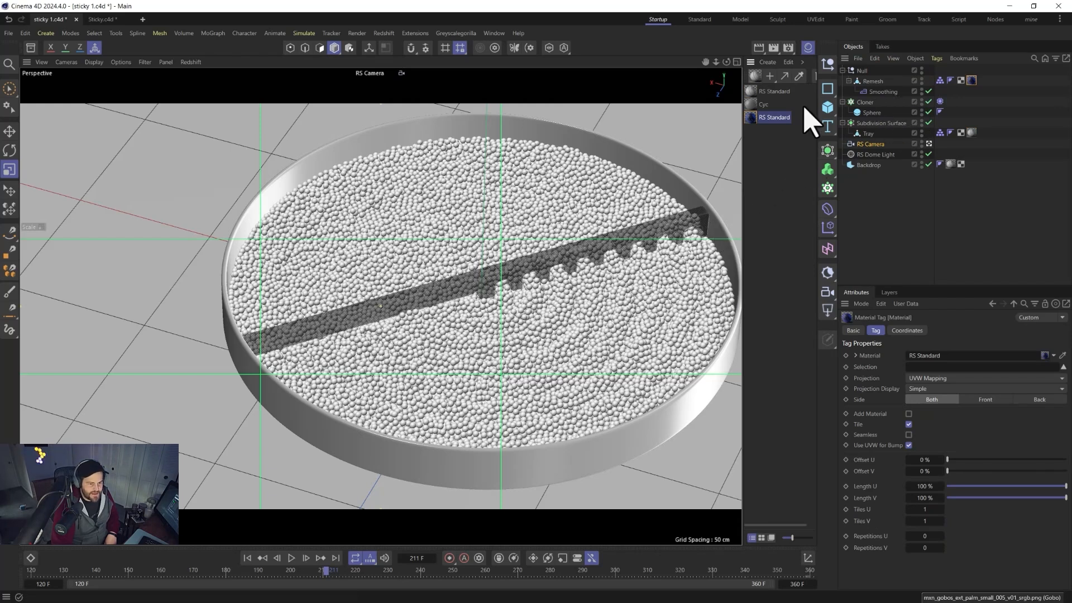
drag(968, 132, 970, 129)
drag(752, 94, 866, 112)
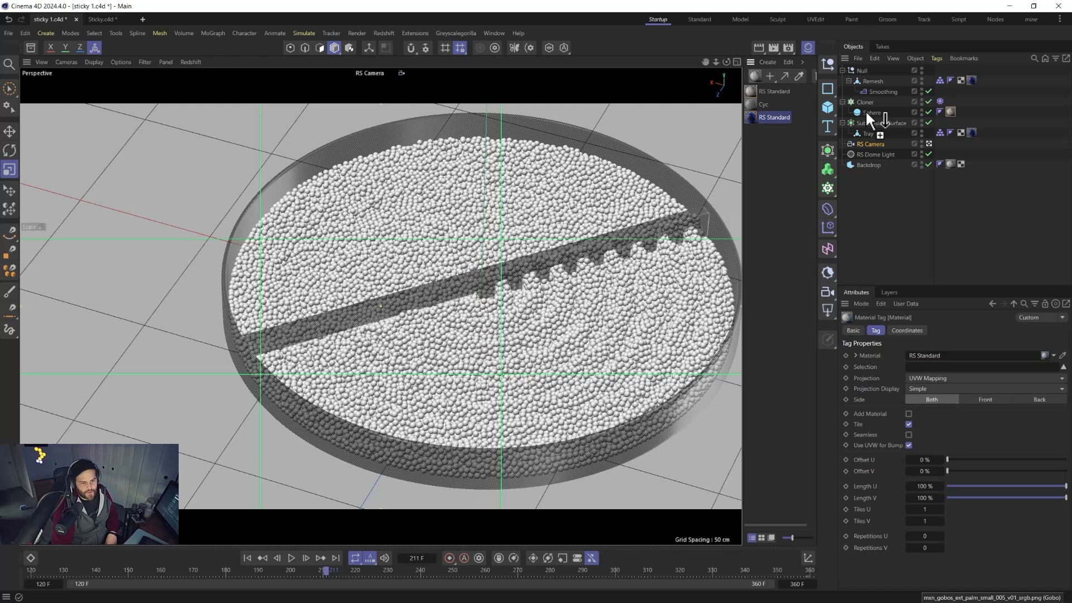
Open the Redshift RenderView to preview the render of the tray.
click(388, 32)
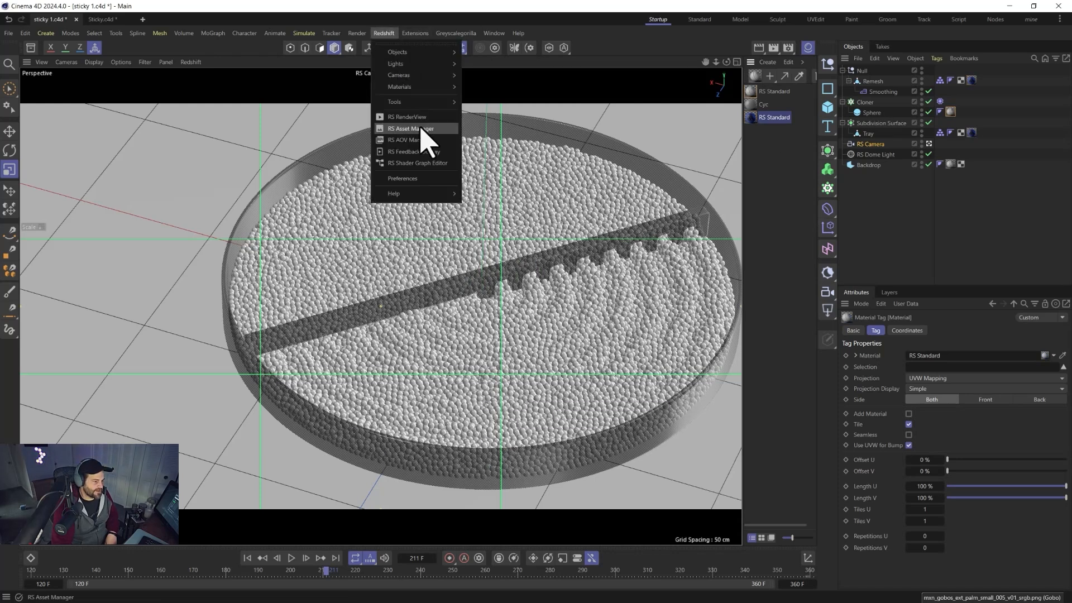
click(415, 114)
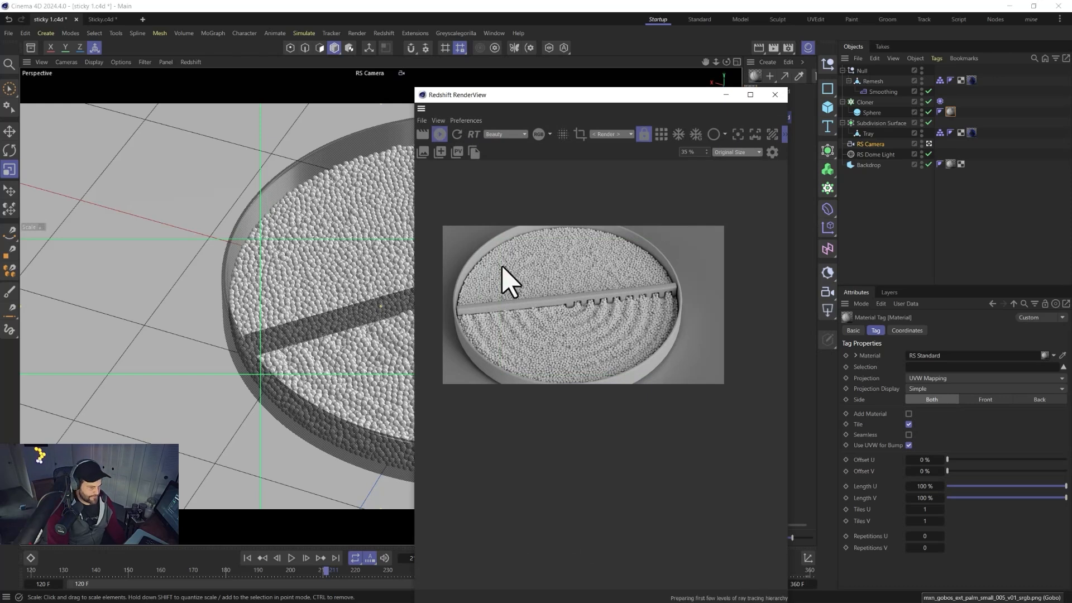
scroll(512, 290, up, 1)
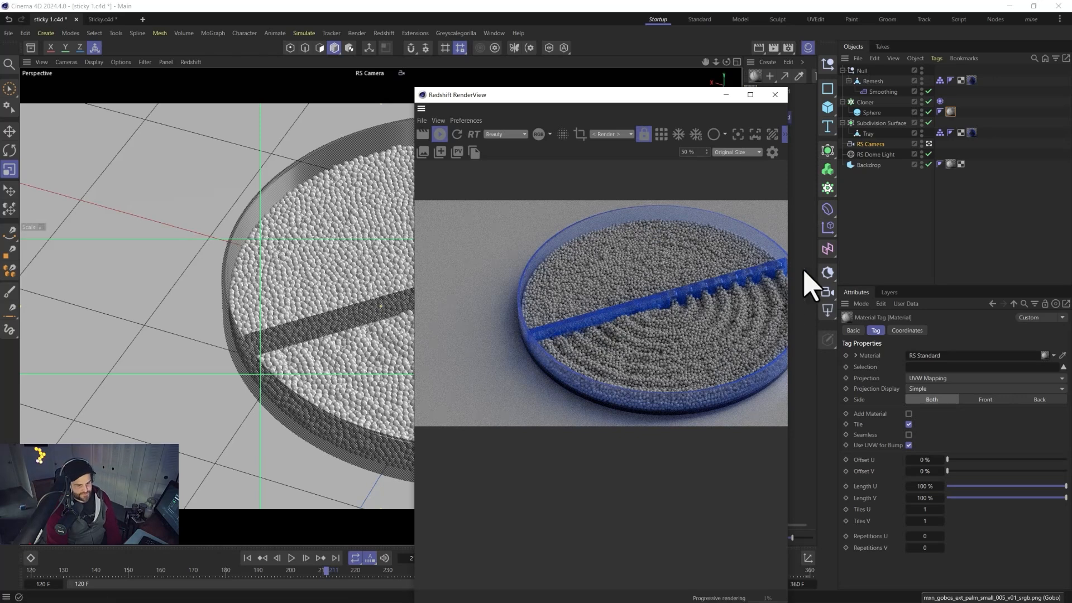
Reduce the glass material's transmission depth to about 3.98 and make its scatter color a stronger pink.
drag(678, 96, 460, 81)
double_click(766, 116)
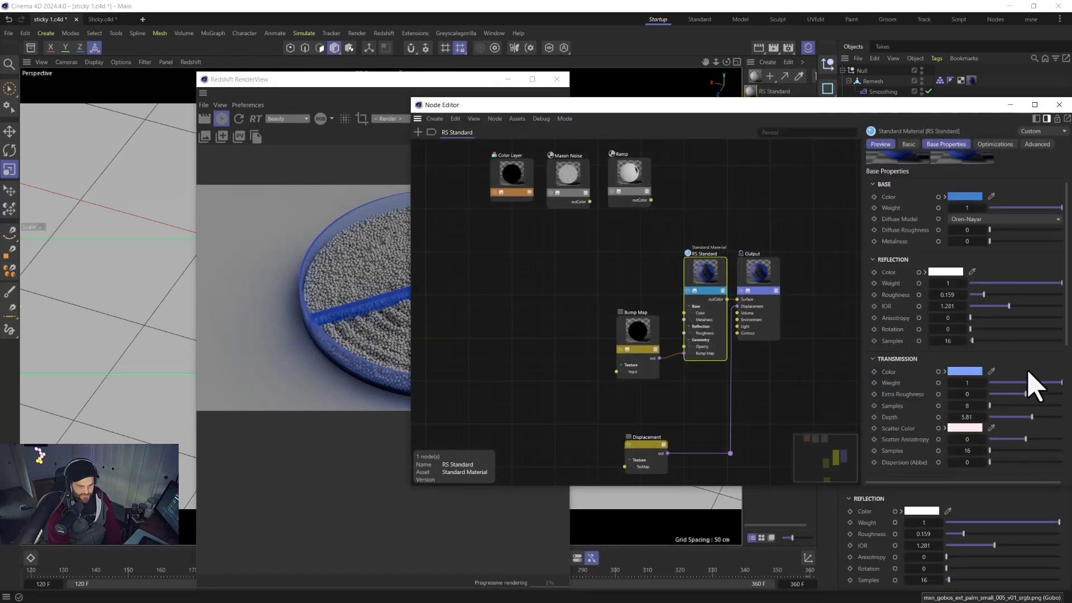
drag(1019, 419, 1017, 418)
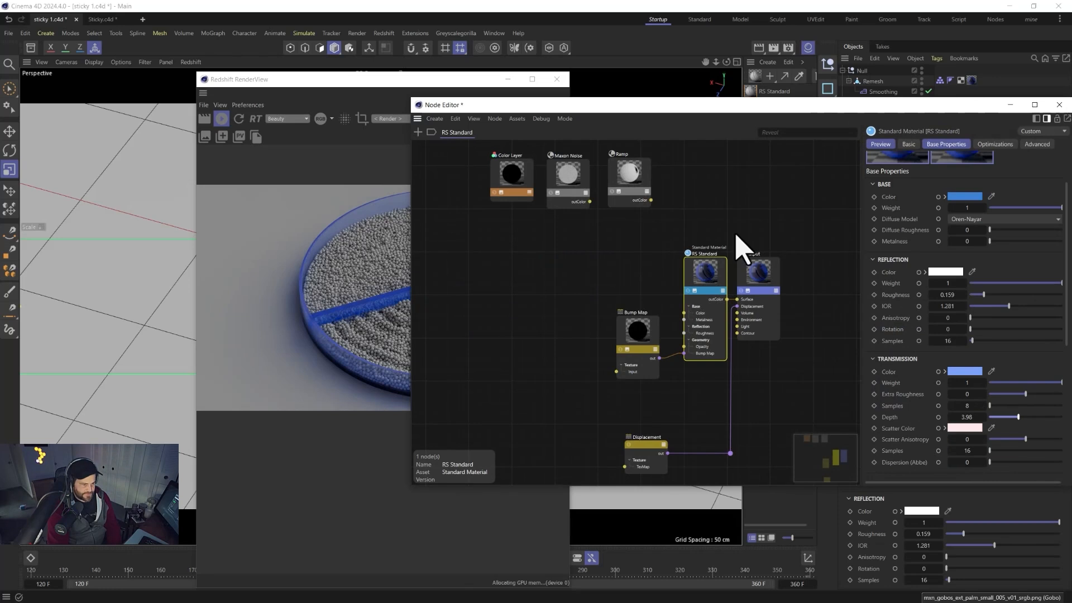
click(971, 428)
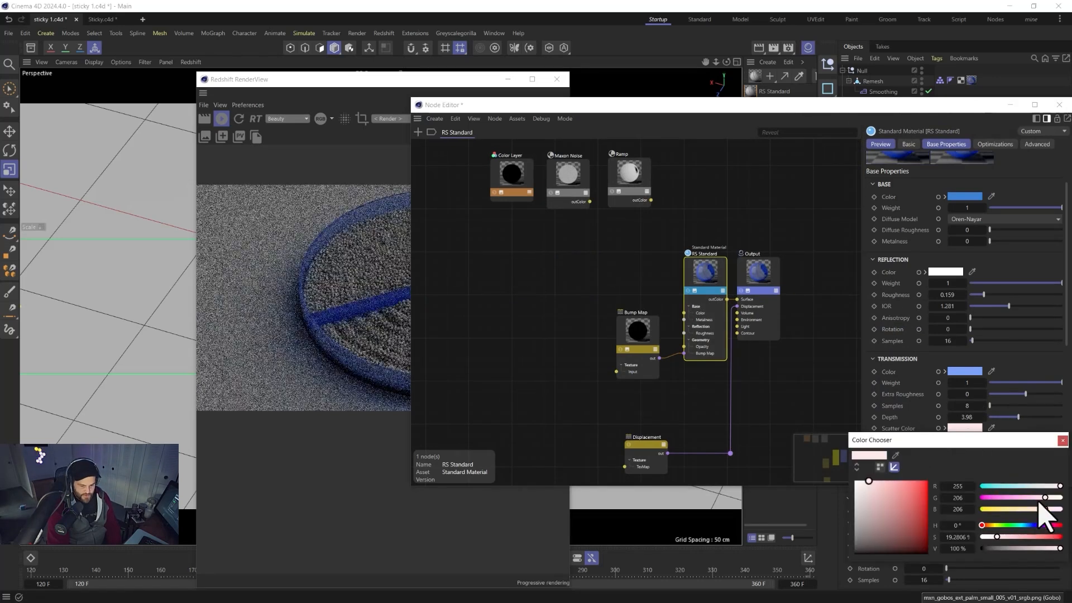
drag(1045, 497, 1024, 498)
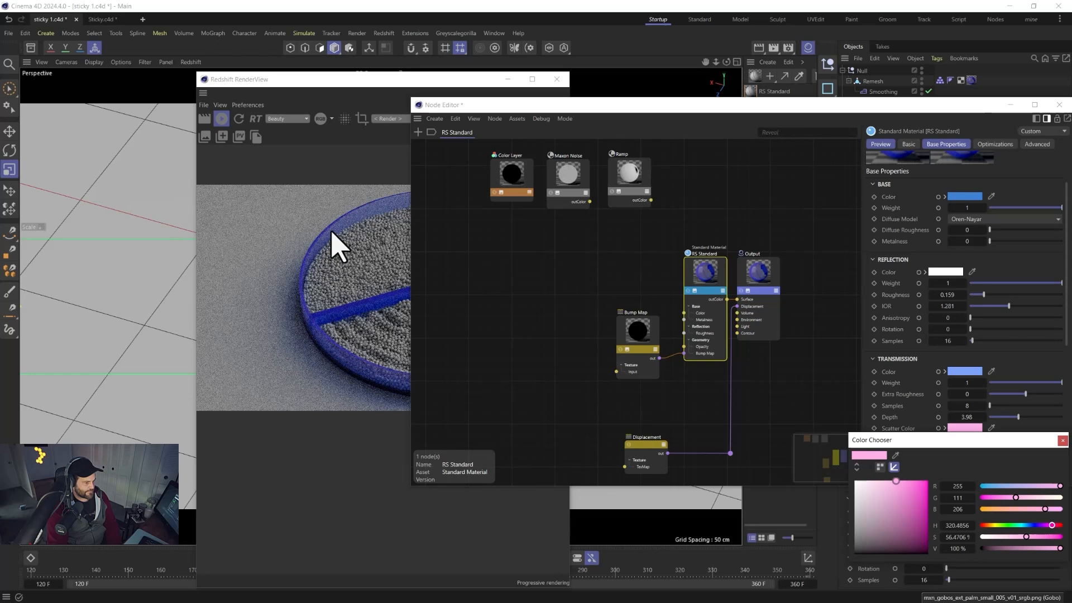
click(1063, 440)
click(1059, 105)
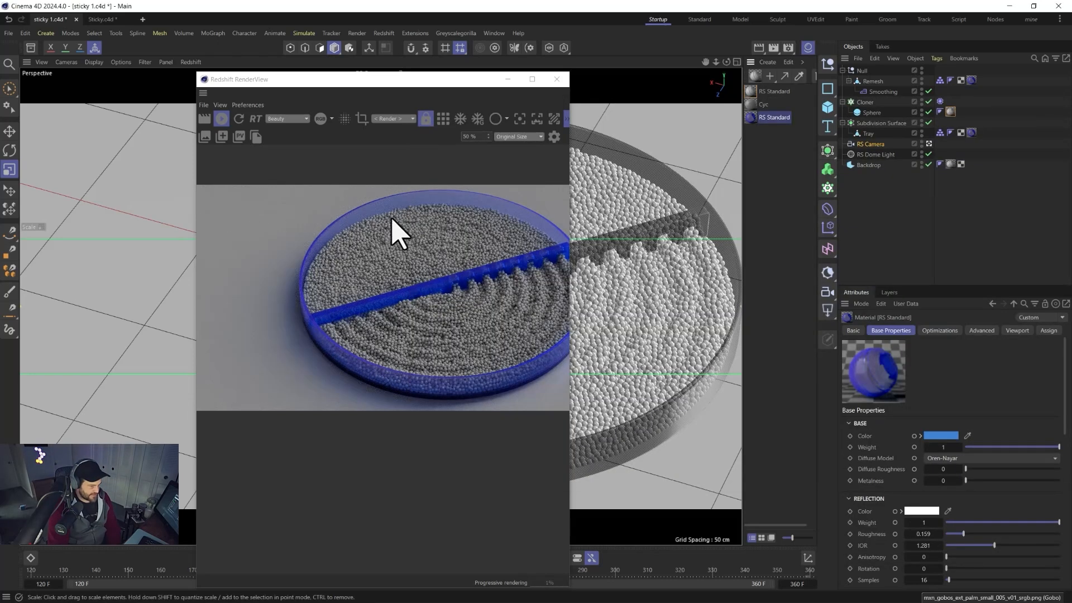
Change the pellet material's base color to blue (RGB 91, 126, 255).
double_click(752, 92)
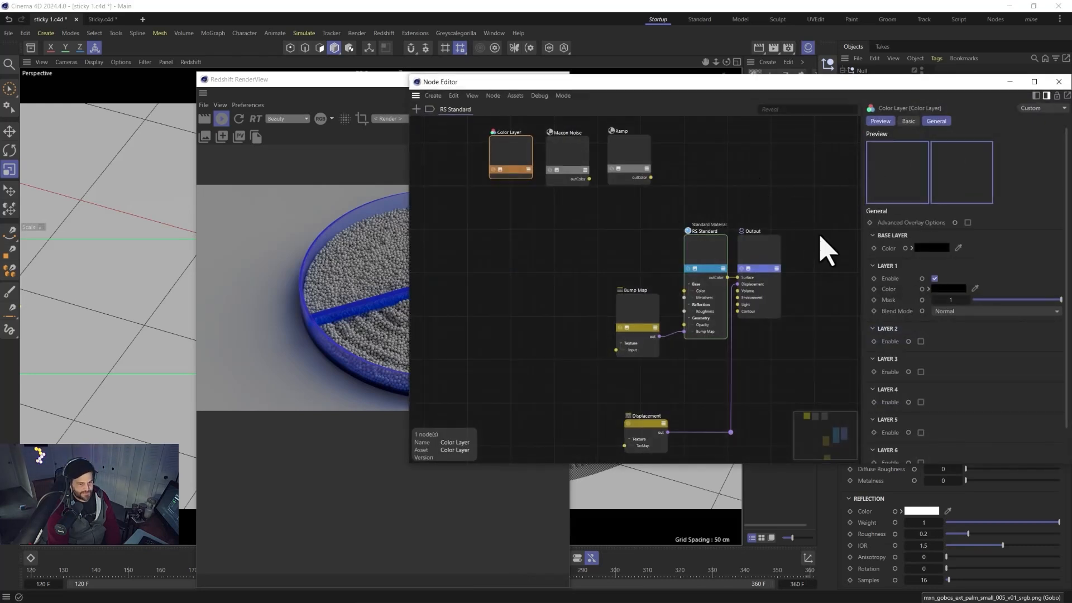
click(704, 248)
click(961, 239)
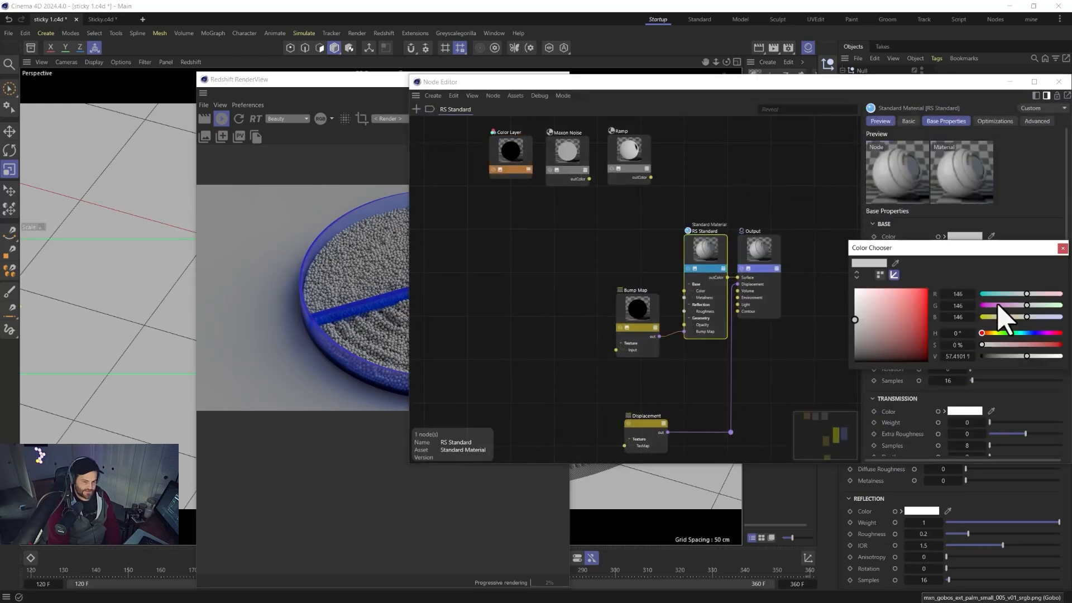
drag(1000, 293, 1026, 294)
drag(1022, 333, 1031, 333)
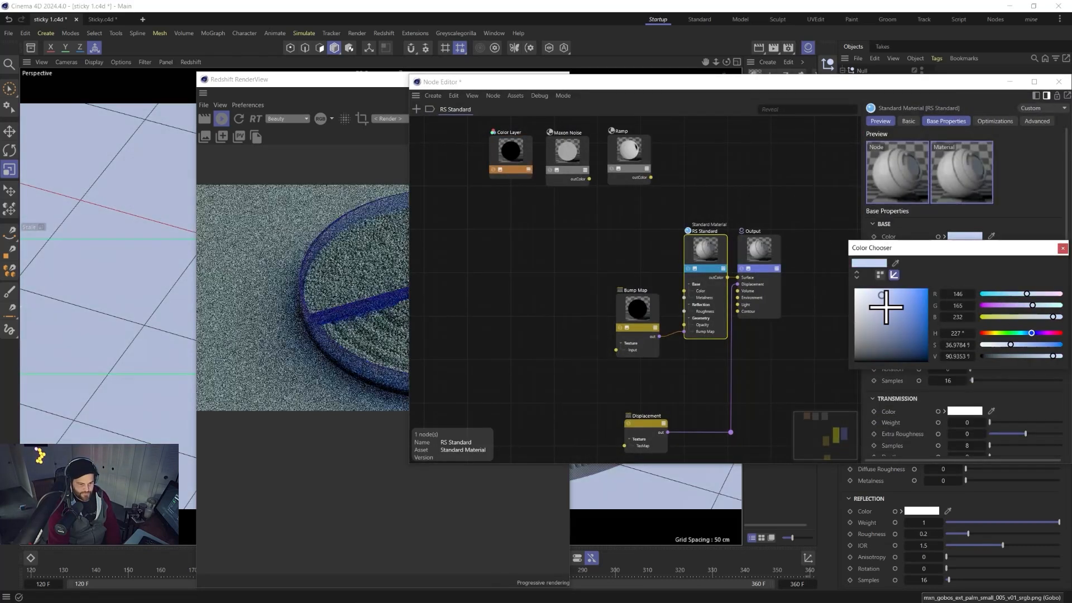
drag(885, 306, 901, 289)
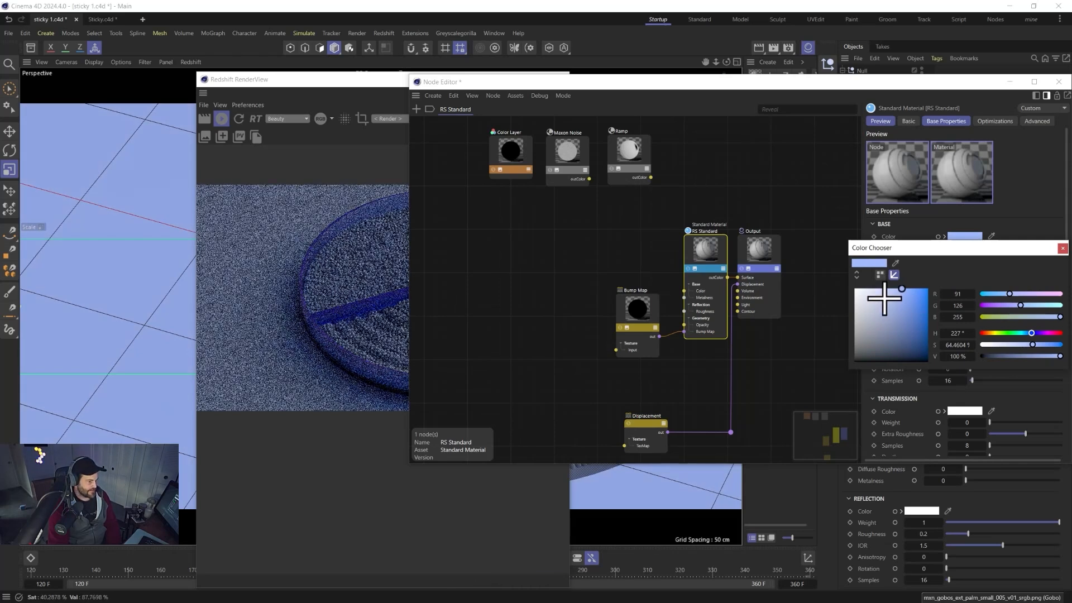
click(1062, 248)
click(1059, 81)
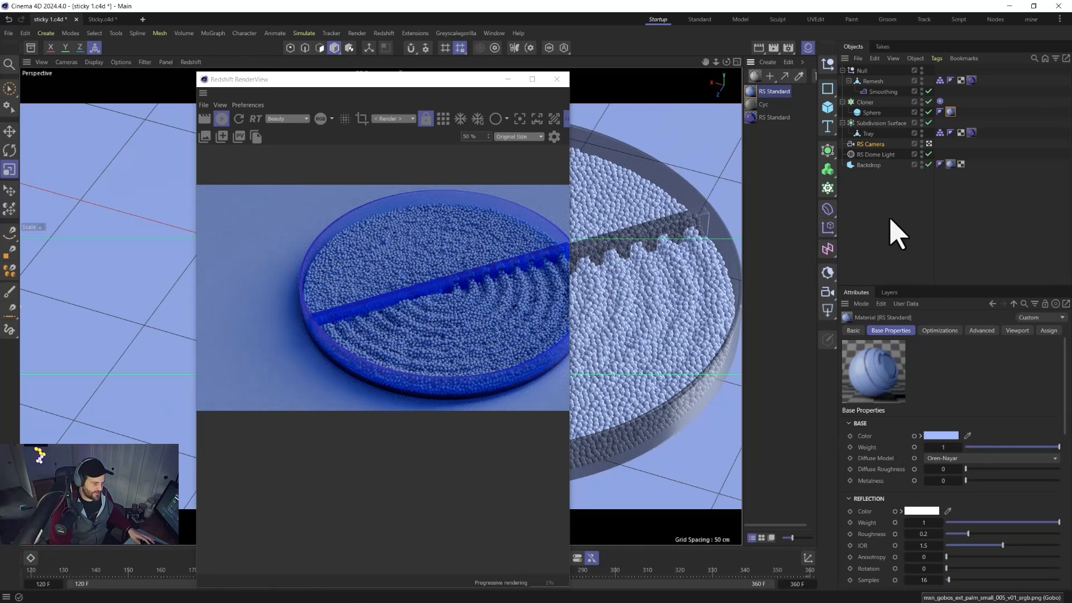
Add an RS Area Light to the scene and close the RenderView.
click(864, 155)
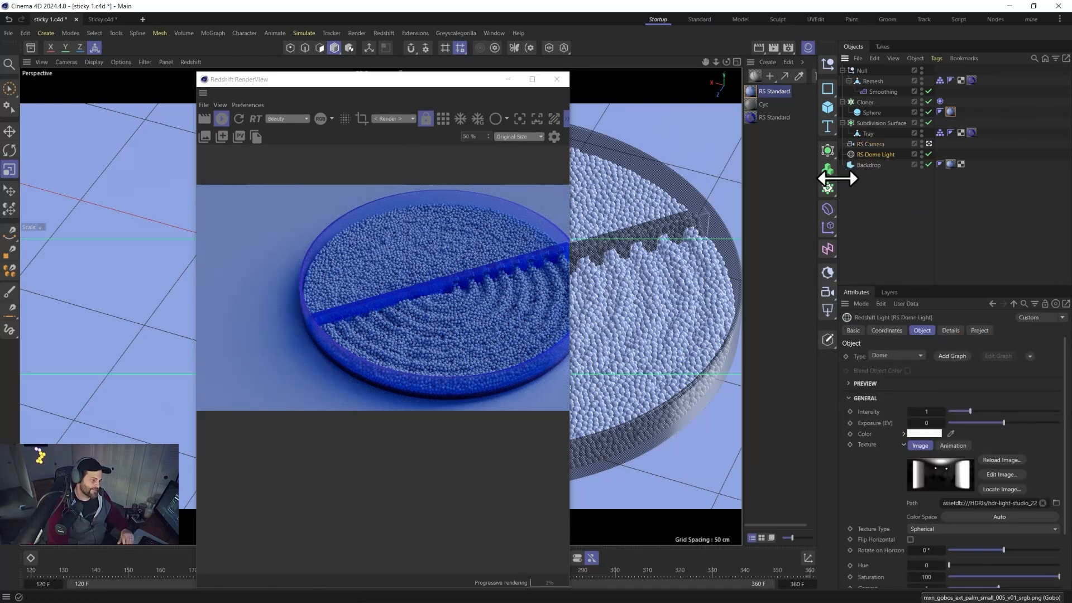
click(826, 312)
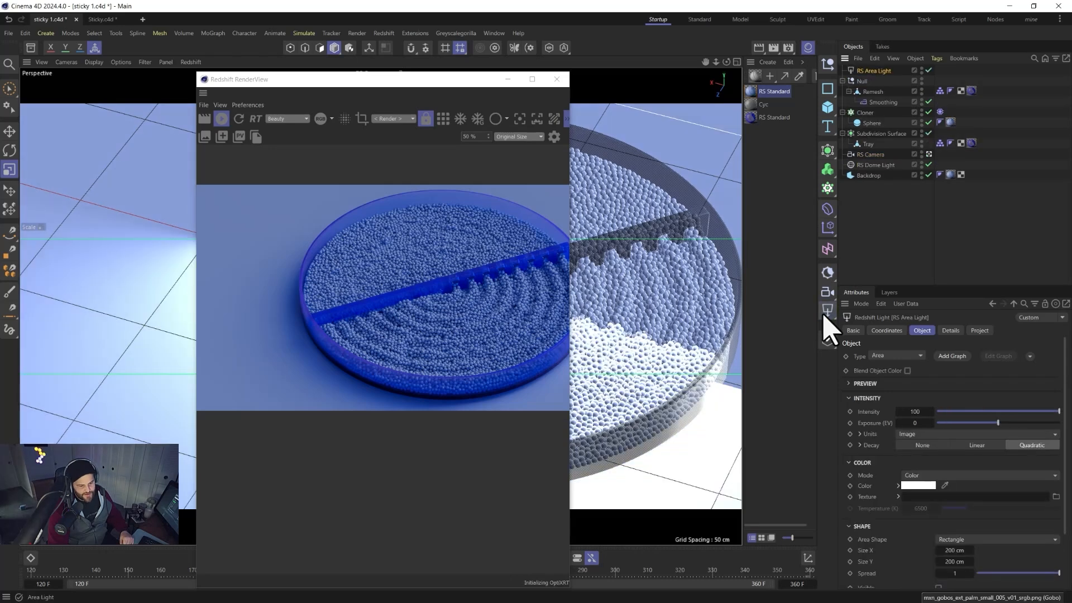
click(556, 79)
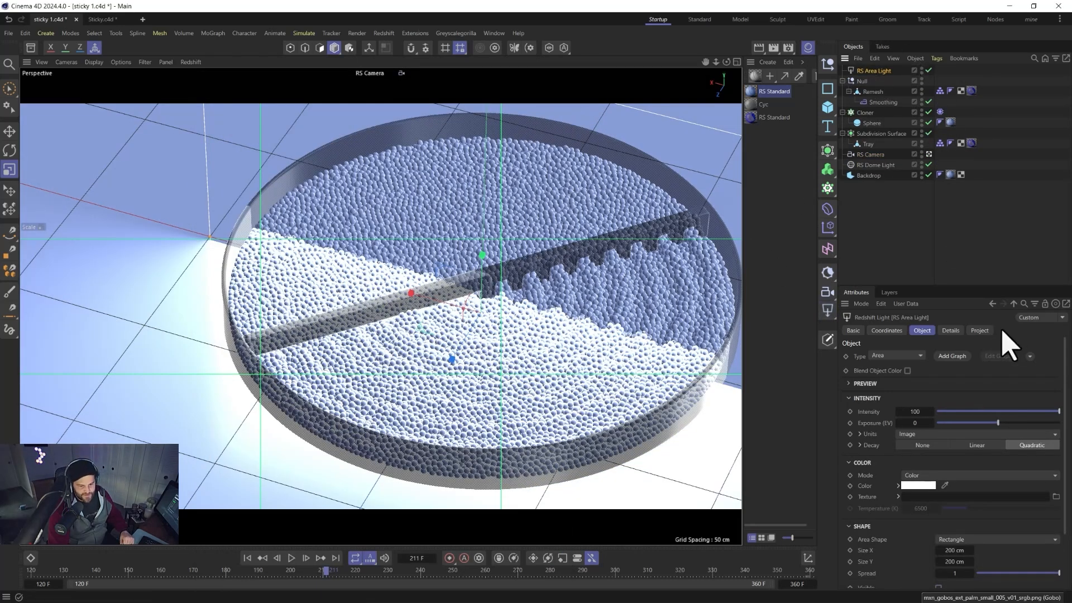
Add a target tag and null to the area light.
click(1031, 356)
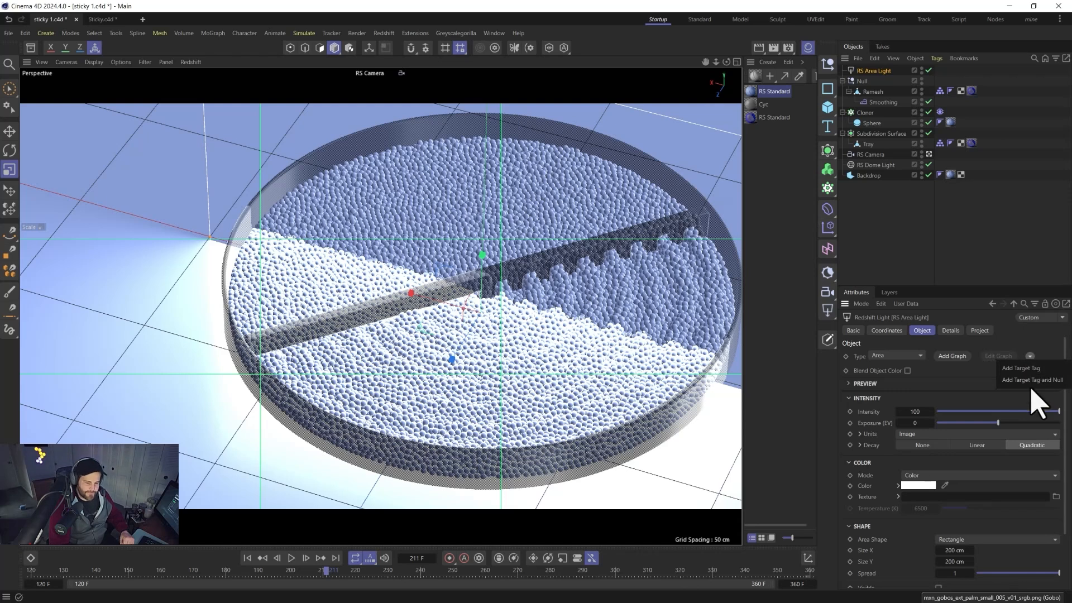
click(1031, 380)
click(864, 71)
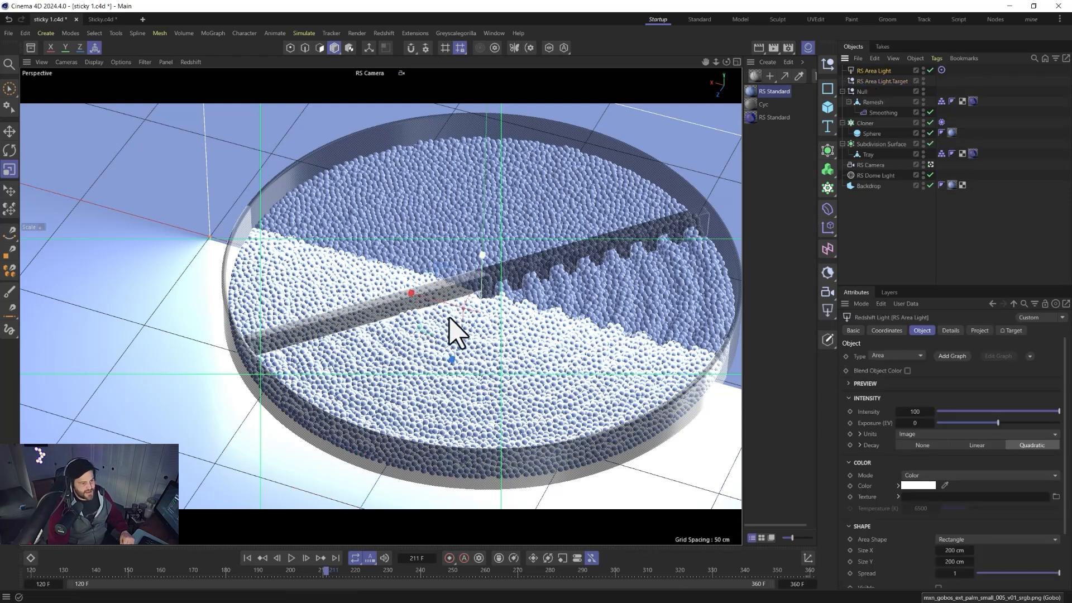
Switch to the four-view layout and move the area light toward the upper left of the tray in top view.
key(F5)
key(e)
scroll(586, 246, down, 10)
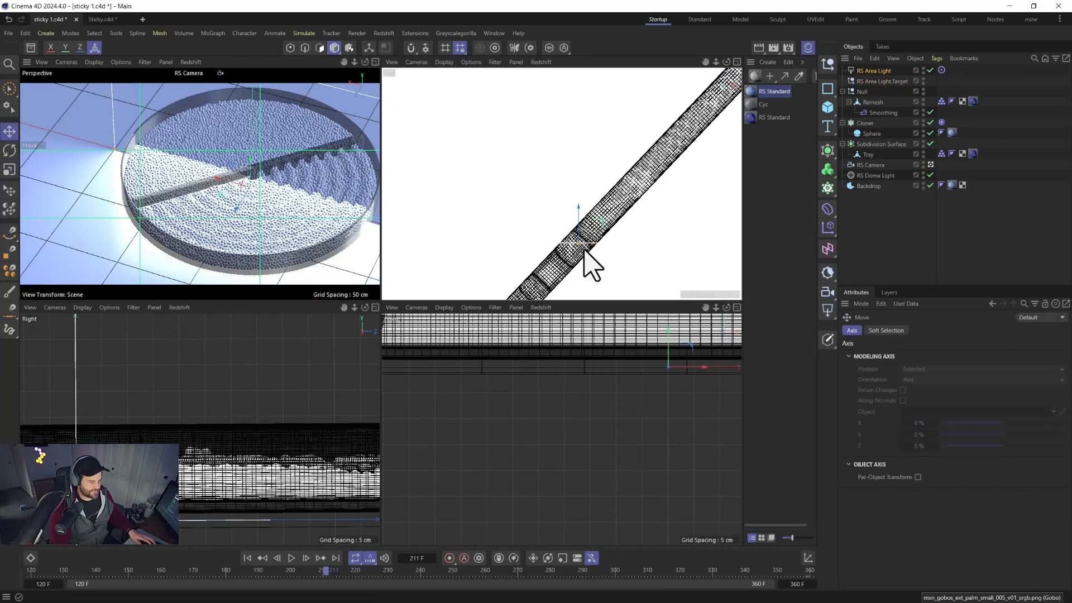
scroll(584, 251, down, 8)
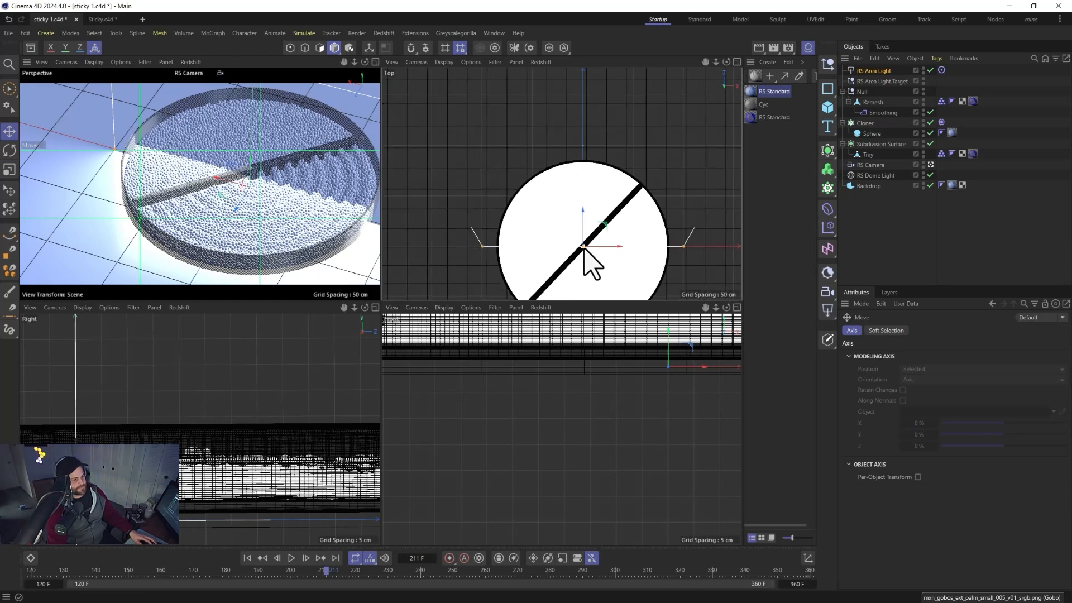
drag(575, 181, 549, 127)
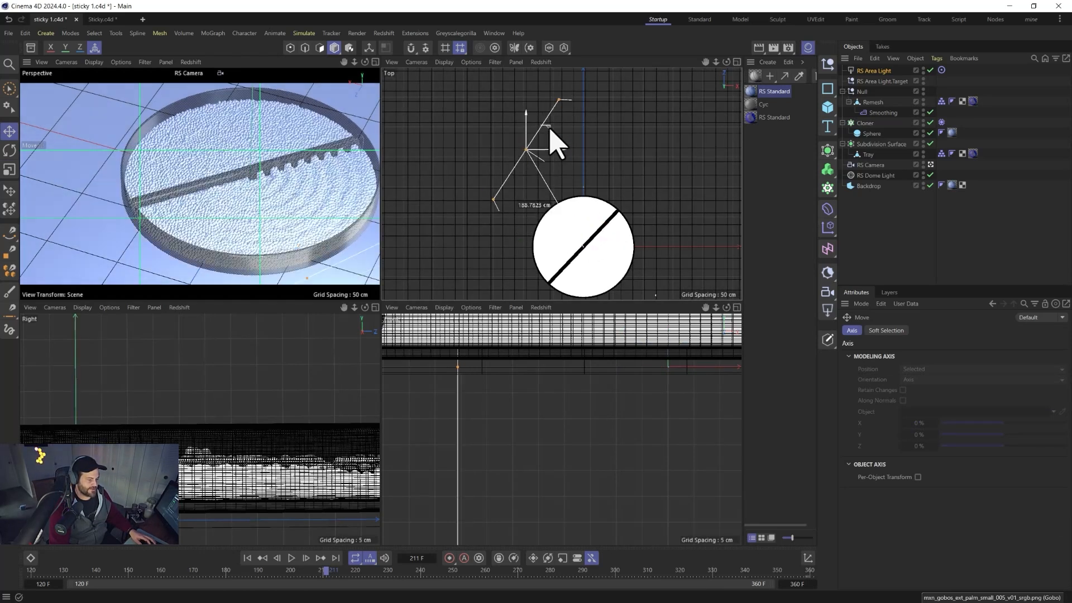
Move the area light's target null to the center of the tray in top view.
click(876, 81)
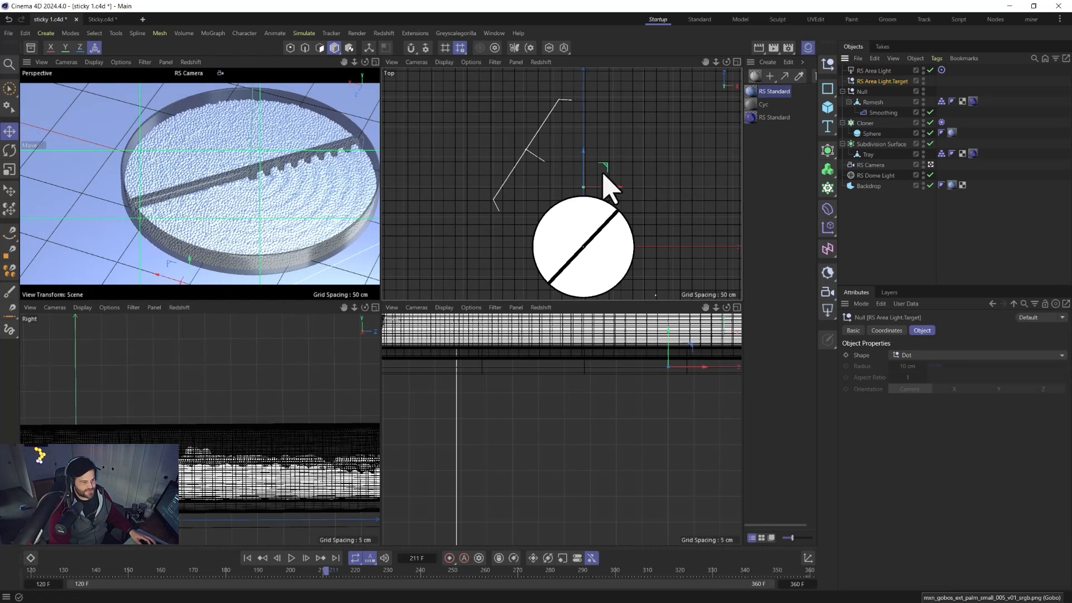
drag(583, 158, 593, 230)
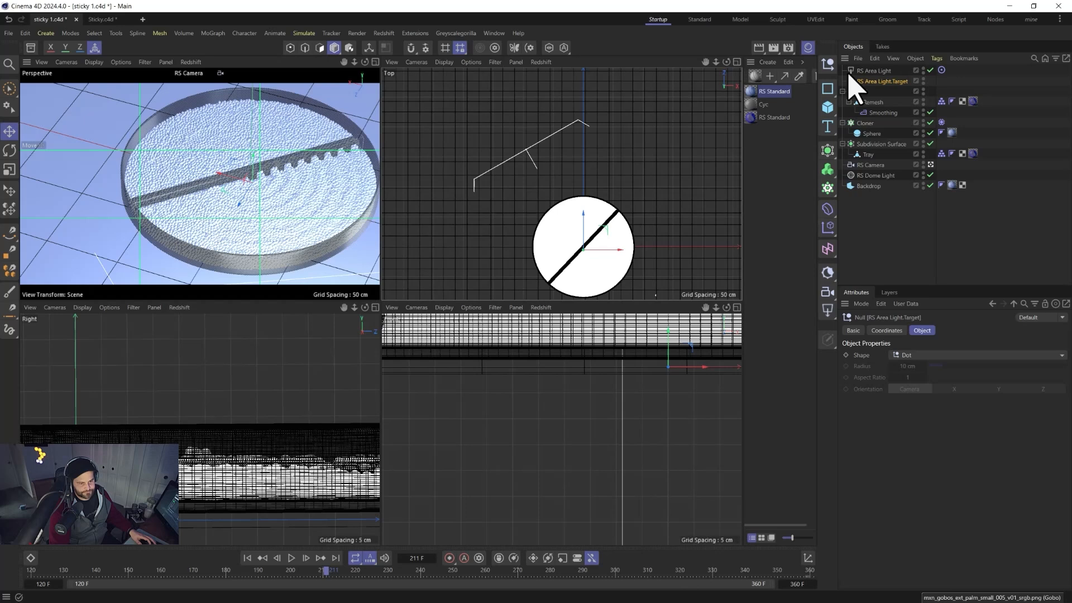
Raise the area light high above the tray in side view and widen it to about 283 cm.
click(874, 71)
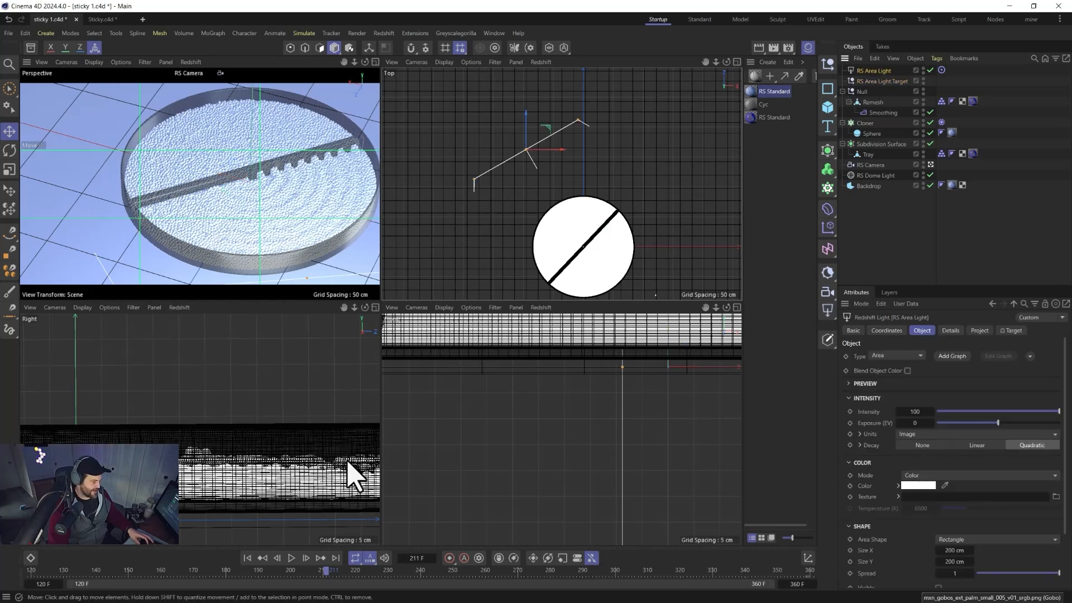
alt+right_drag(213, 431, 246, 414)
middle_click(248, 414)
scroll(255, 410, down, 5)
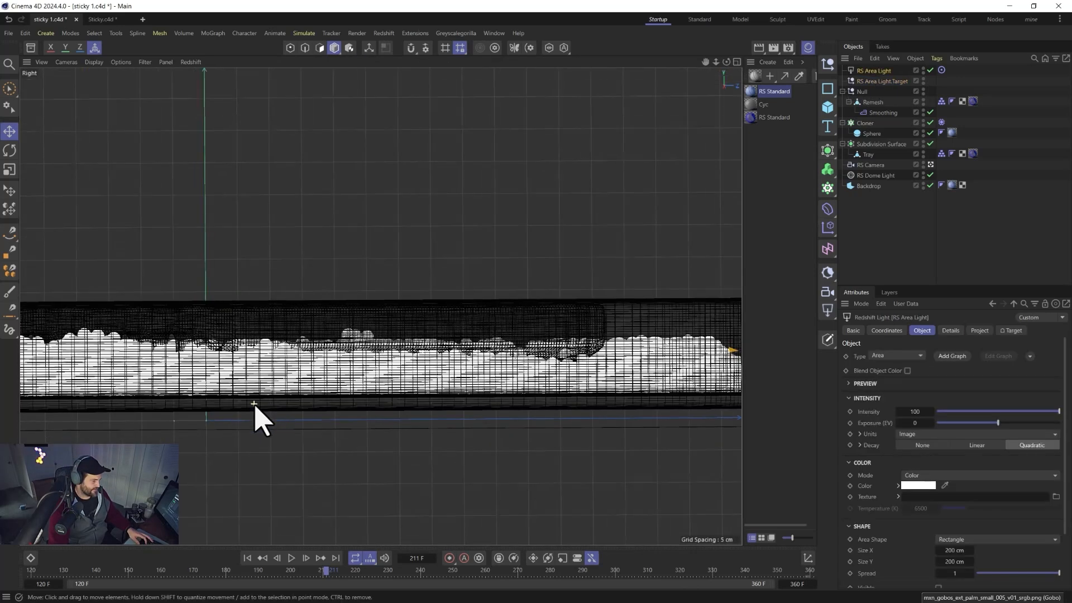
scroll(254, 403, down, 4)
alt+middle_drag(254, 403, 312, 366)
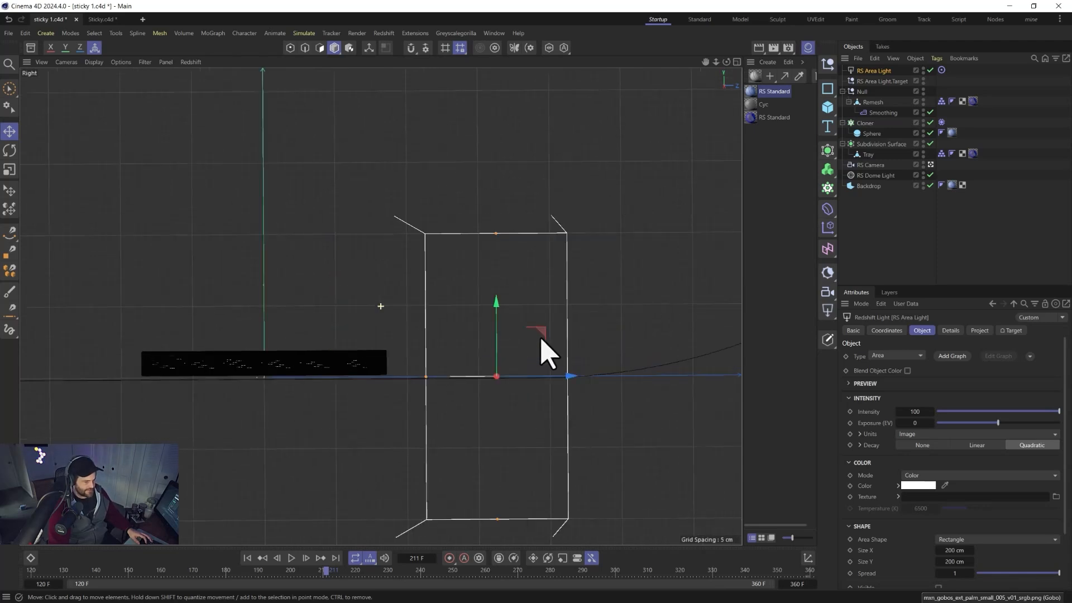
drag(544, 342, 587, 163)
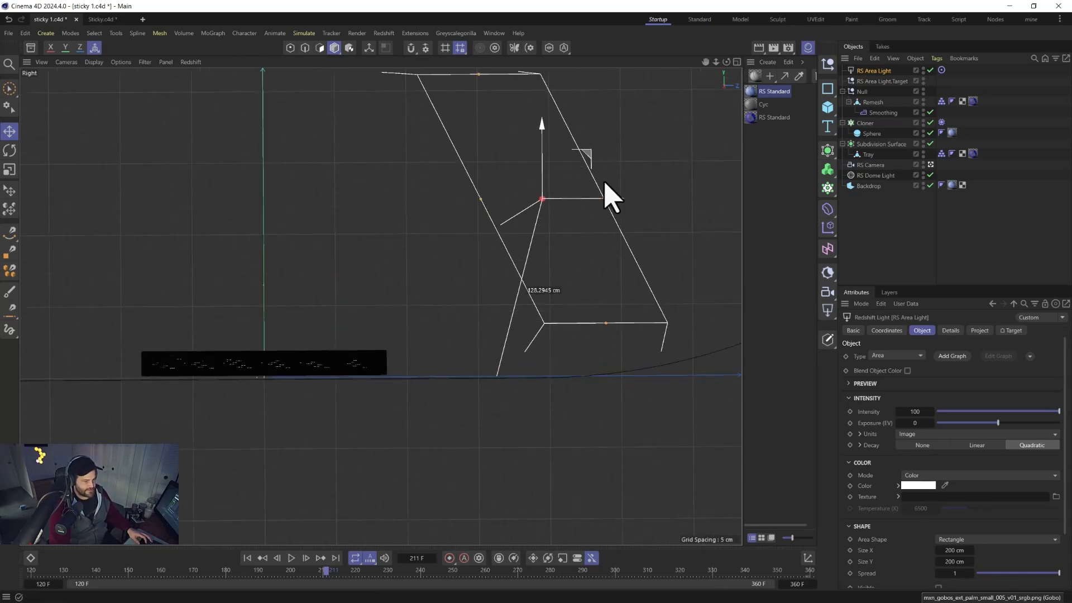
drag(604, 198, 633, 198)
Move the area light further out past the tray's lower right in top view.
middle_click(463, 271)
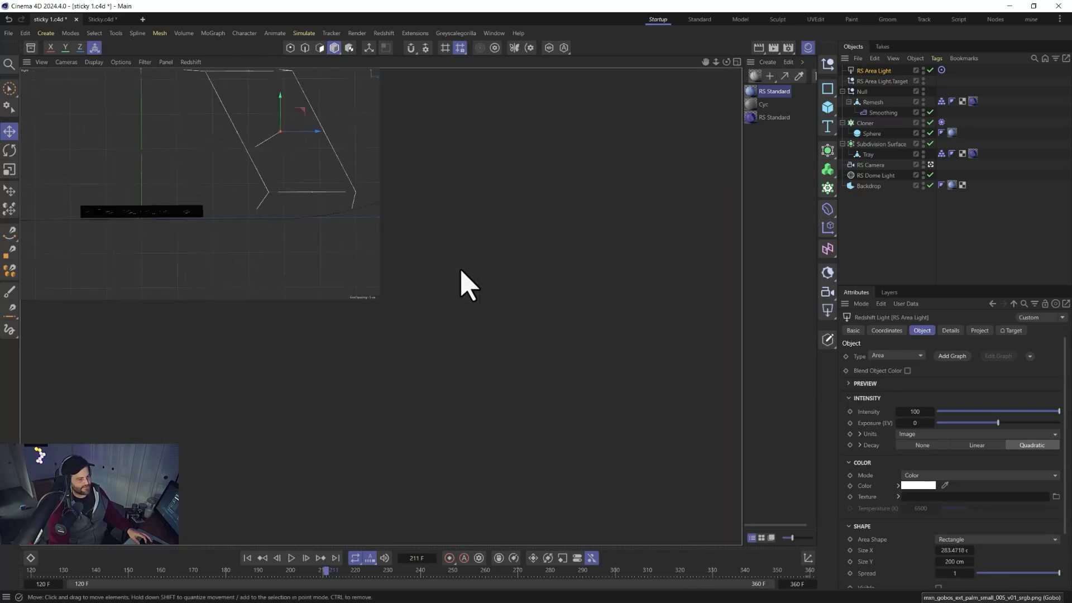
middle_click(268, 211)
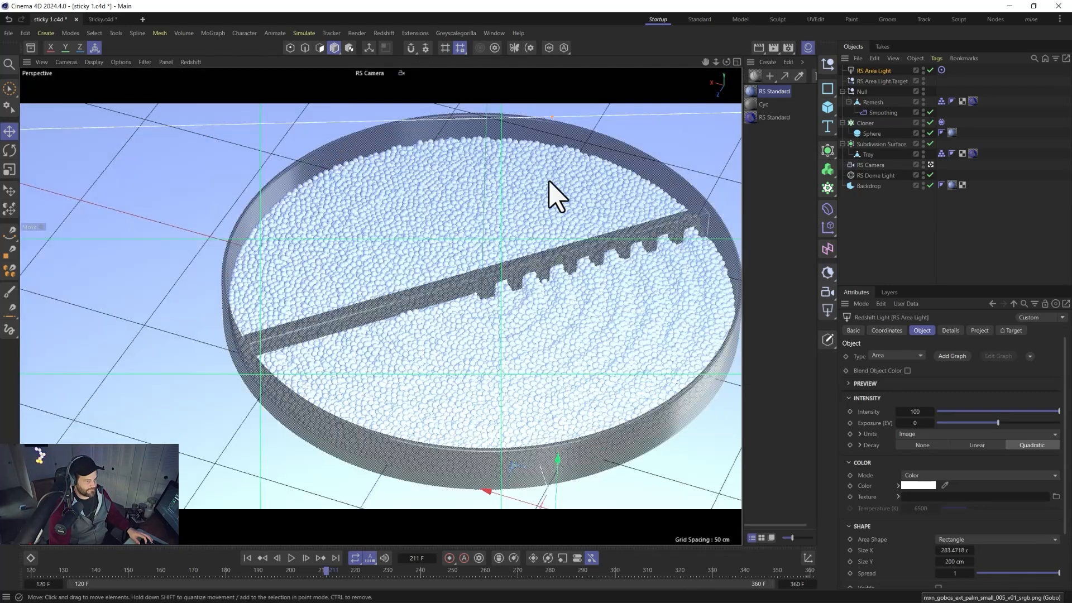
middle_click(561, 346)
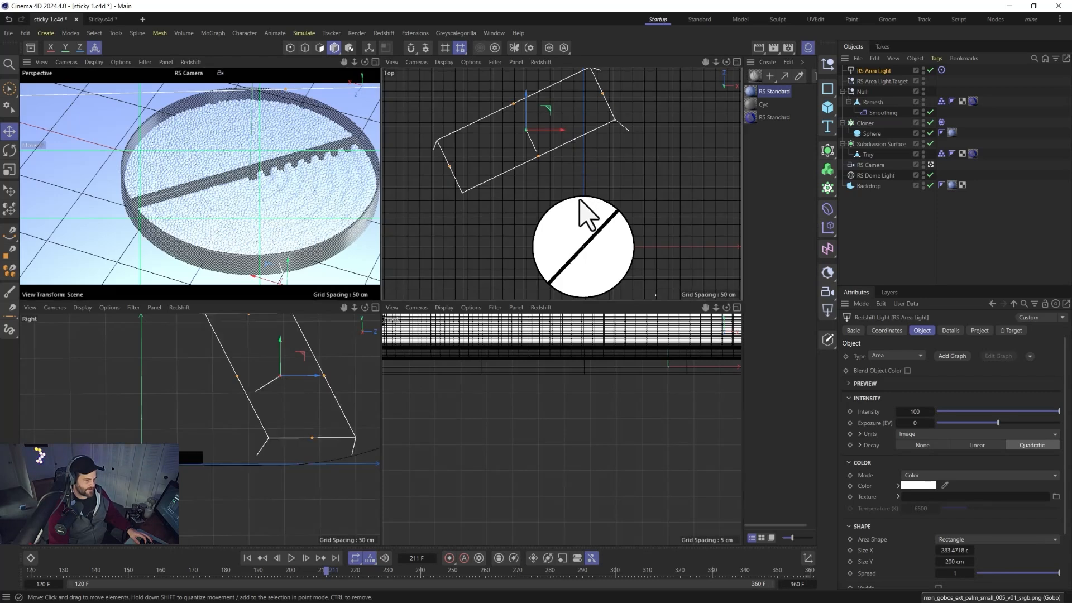
scroll(583, 212, down, 6)
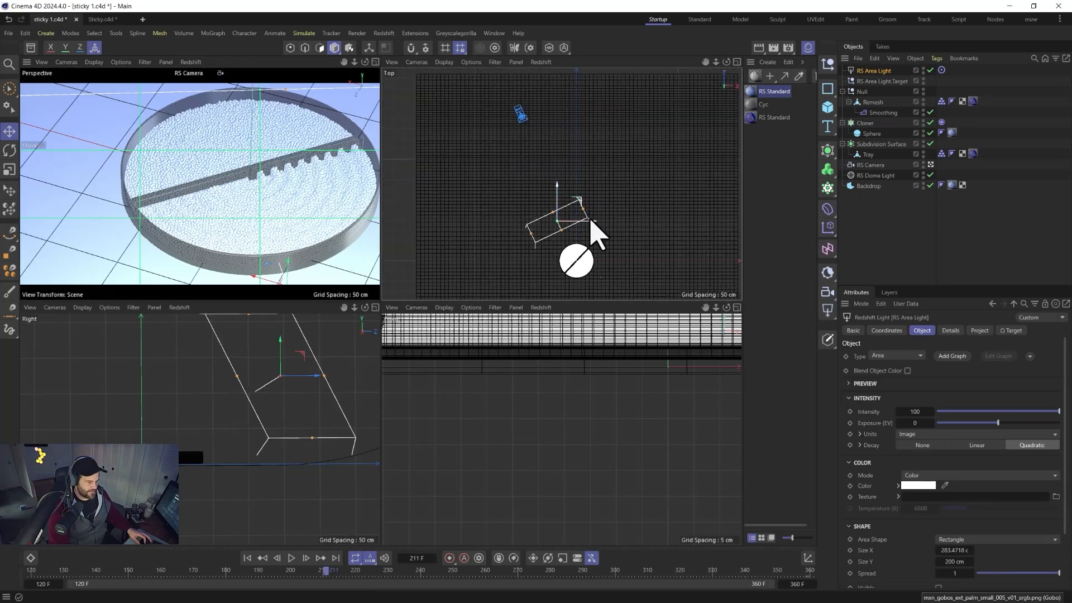
drag(595, 232, 613, 282)
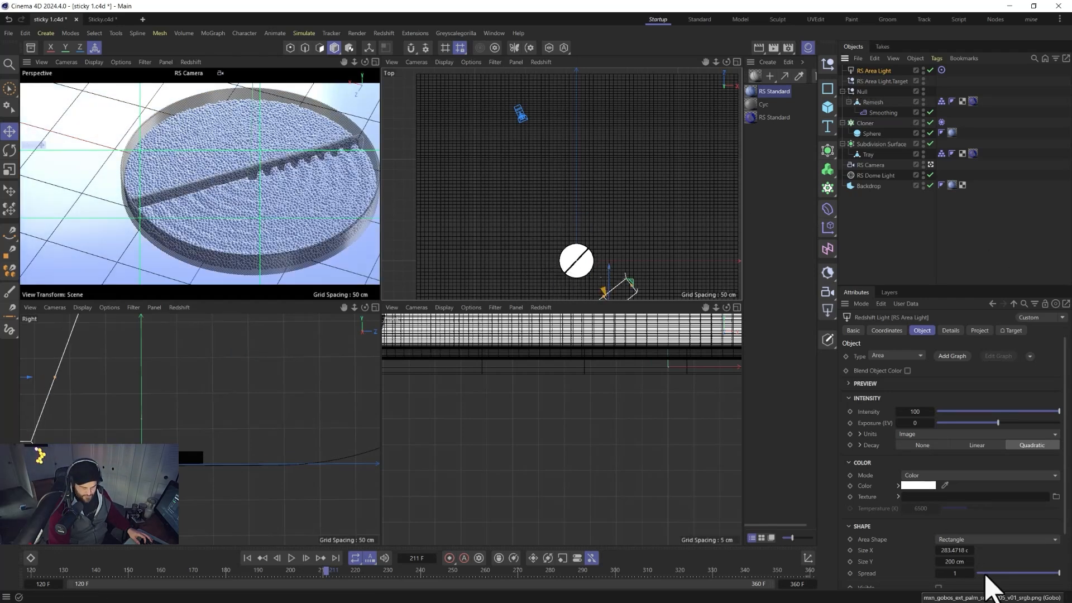
Set the area light's spread to 0.022 and its intensity to 10.
drag(985, 575, 982, 575)
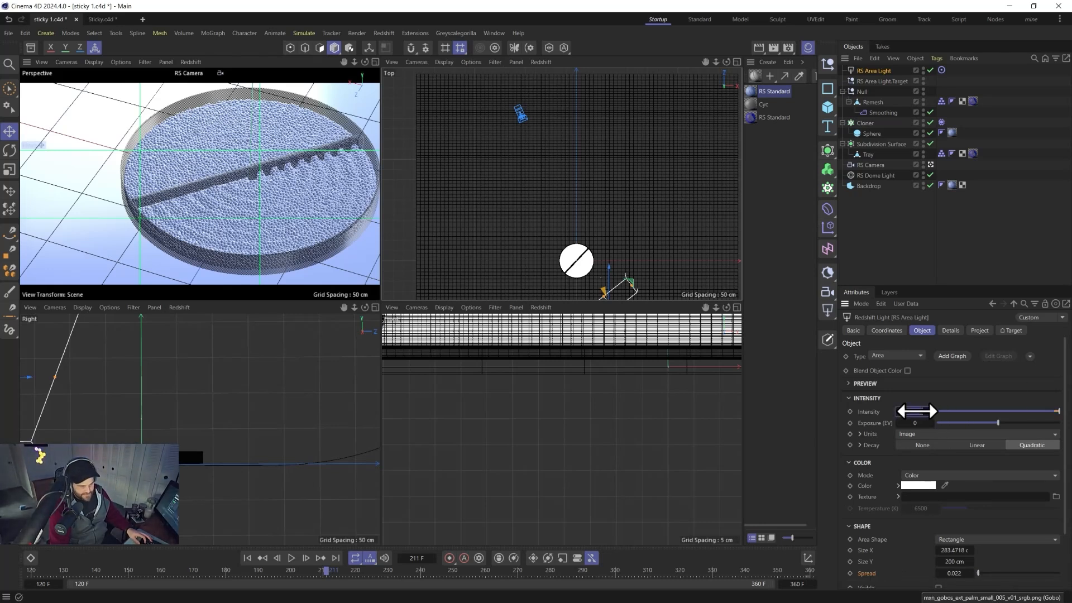
drag(916, 412, 916, 411)
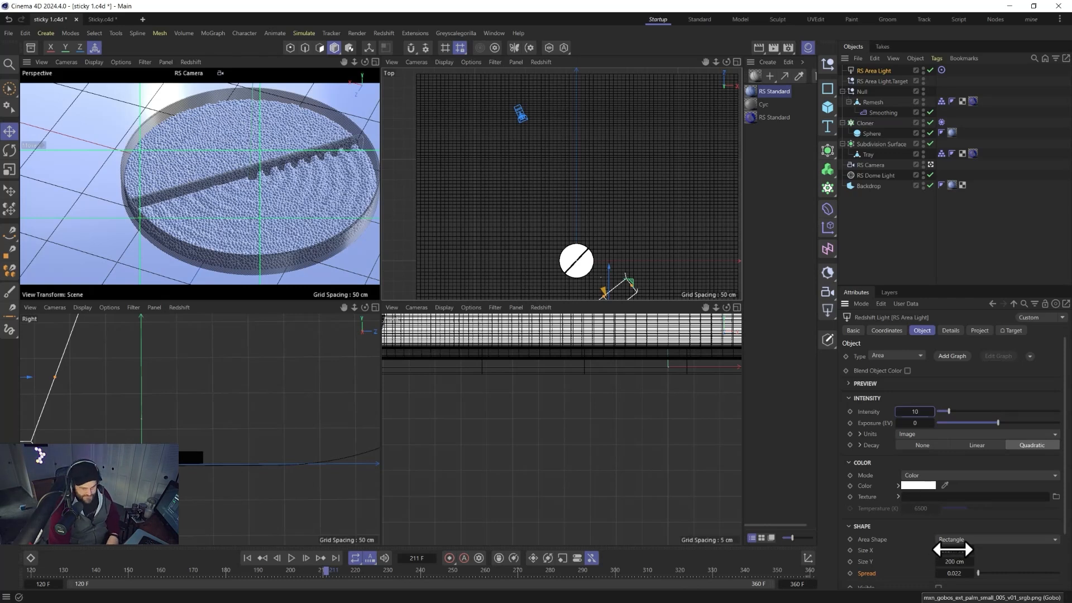
Set the area light's size to 400 cm by 400 cm.
click(949, 550)
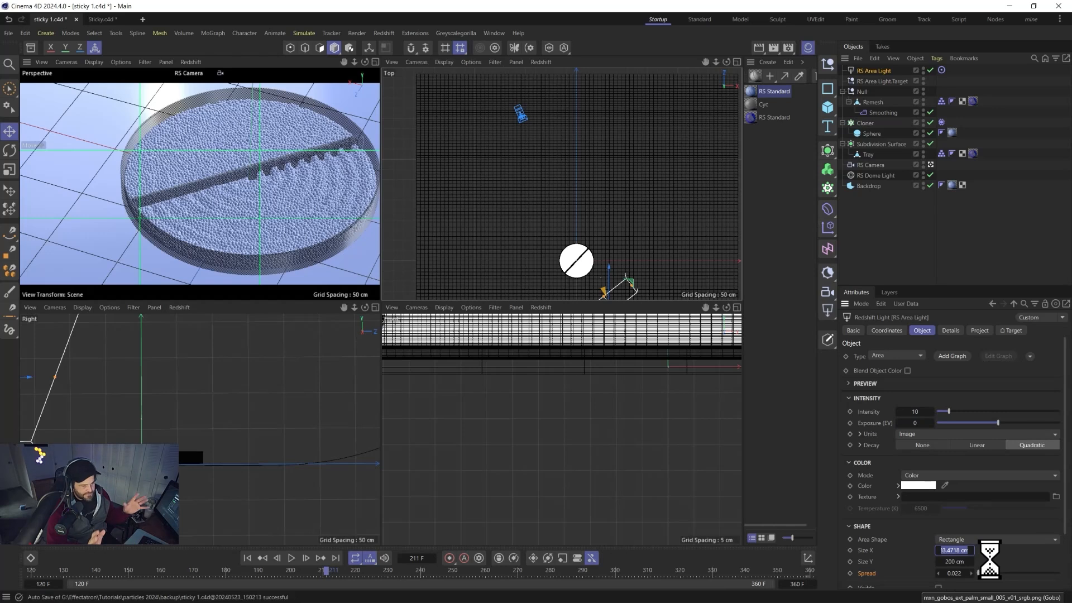
text(400)
key(Tab)
text(400)
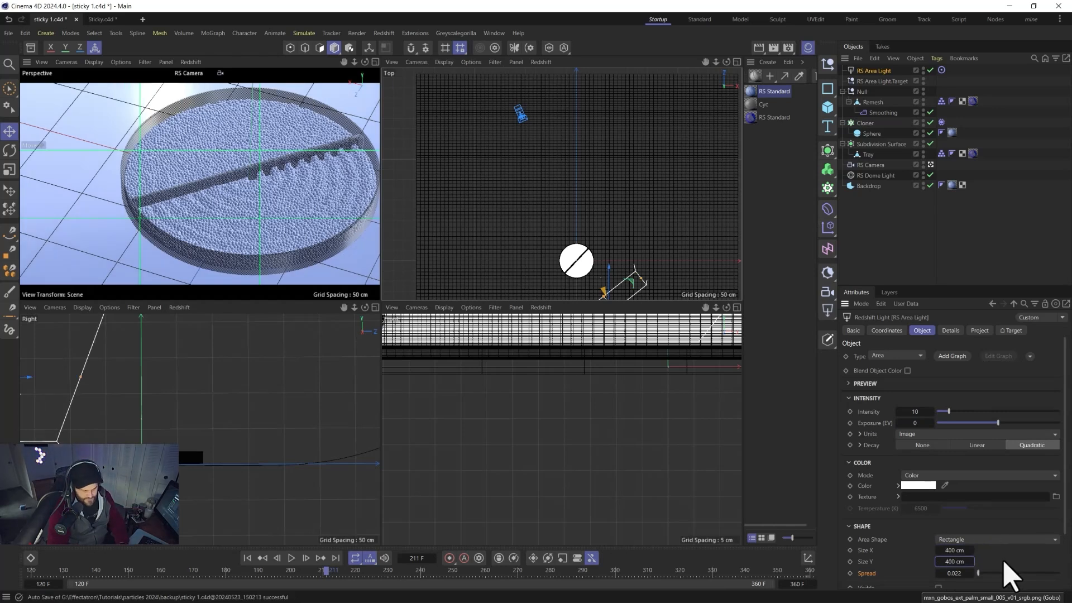
key(Return)
Assign the tree gobo mxn_gobos_ext_tree_009 from the asset browser as the area light's texture.
click(31, 49)
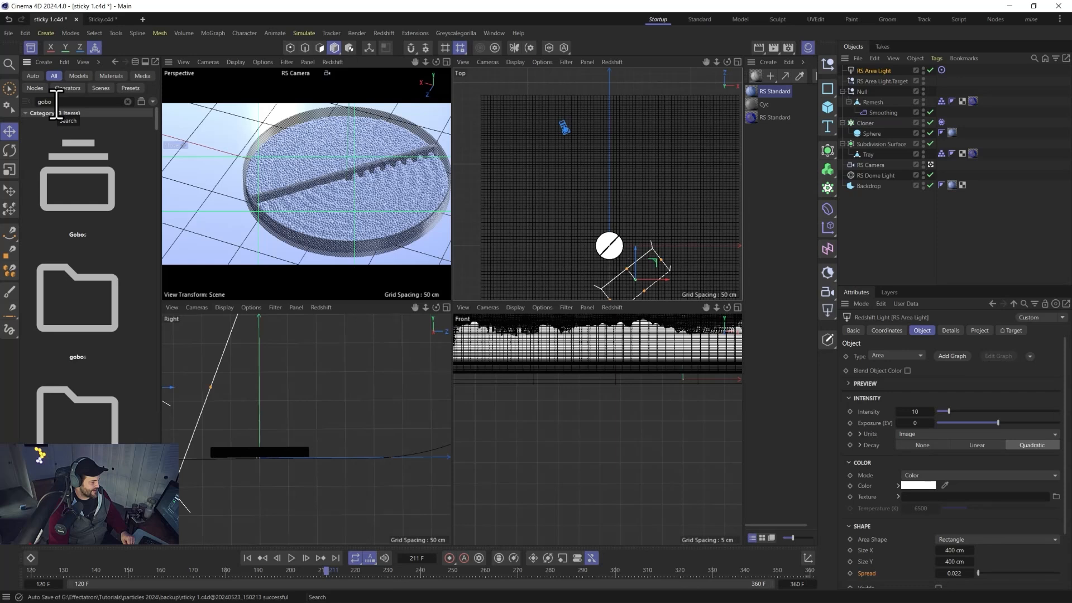
scroll(112, 357, down, 15)
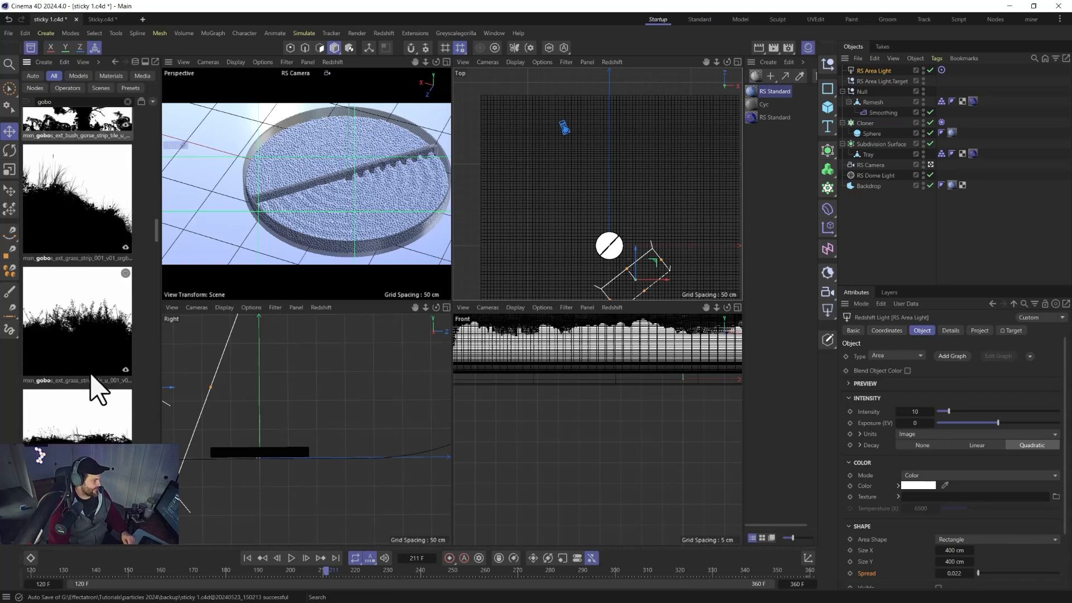
scroll(98, 390, down, 10)
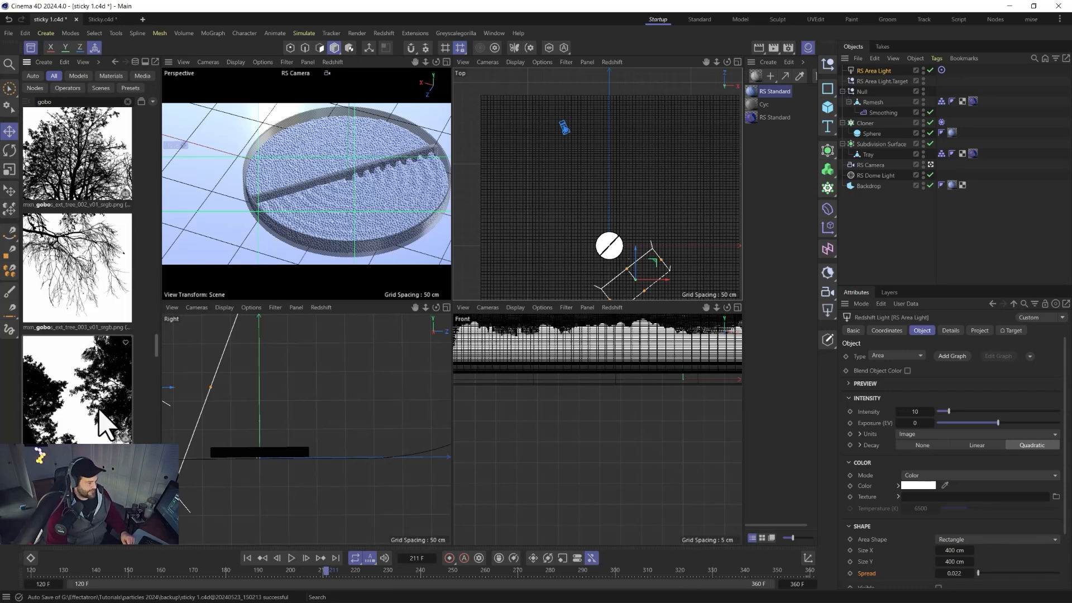
scroll(103, 425, down, 3)
scroll(84, 430, down, 3)
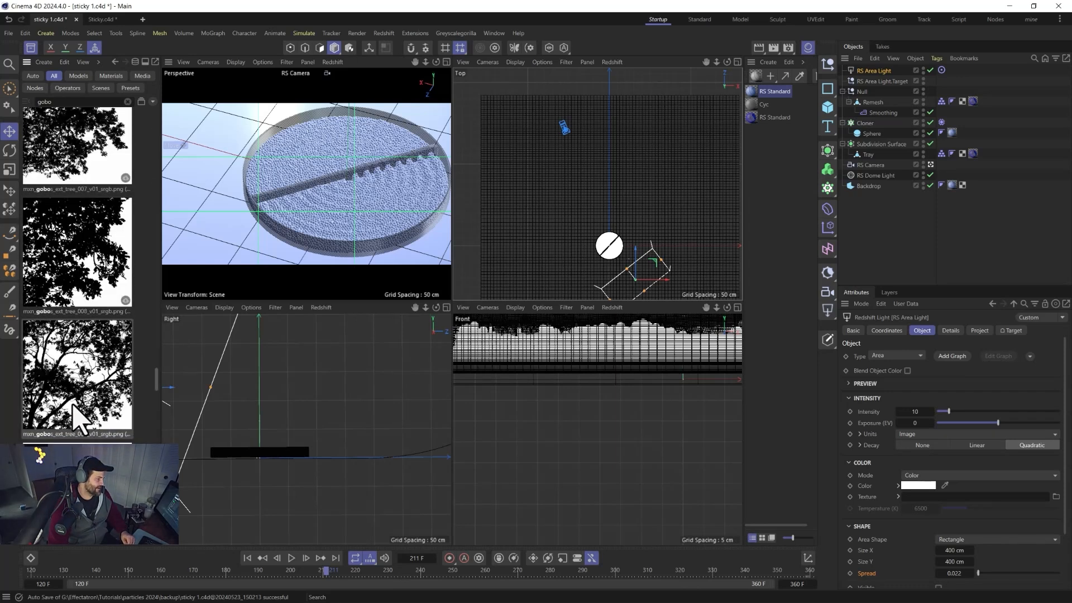
click(67, 409)
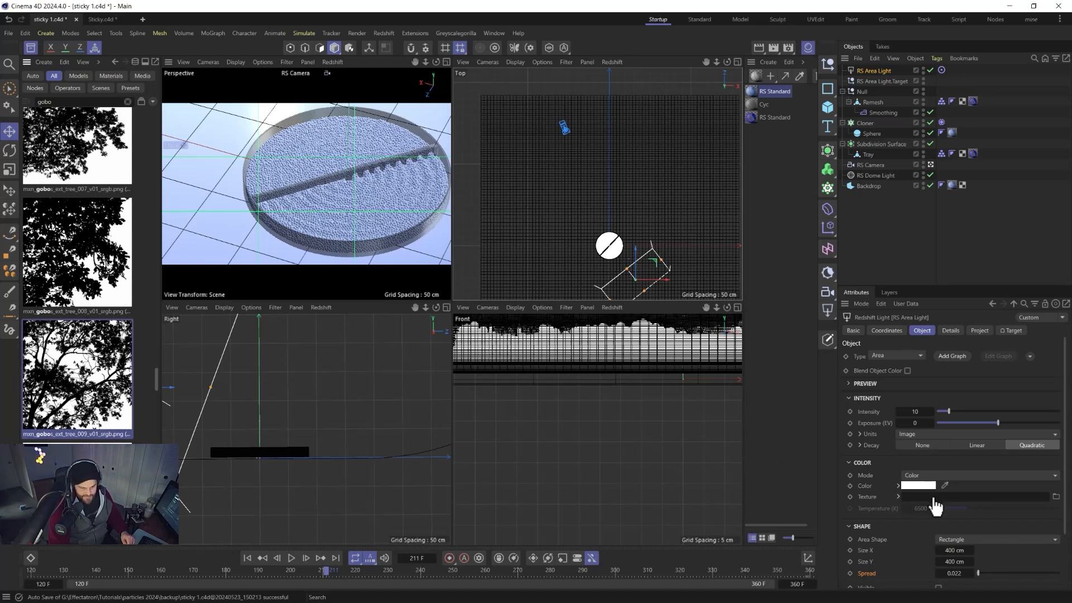
drag(936, 506, 929, 501)
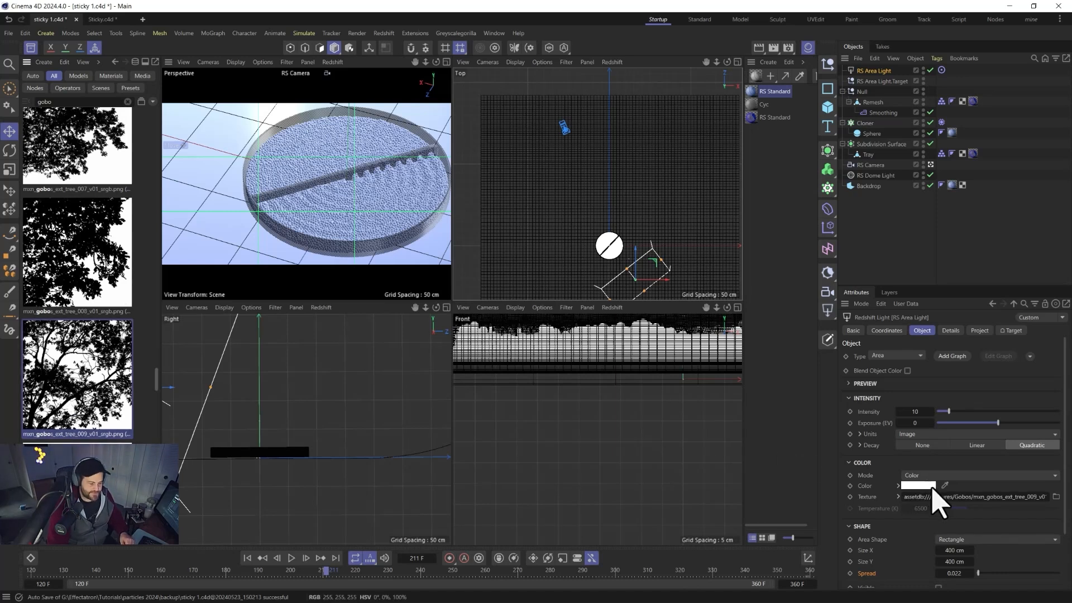
Open the Redshift RenderView and start a preview render of the camera view.
click(31, 48)
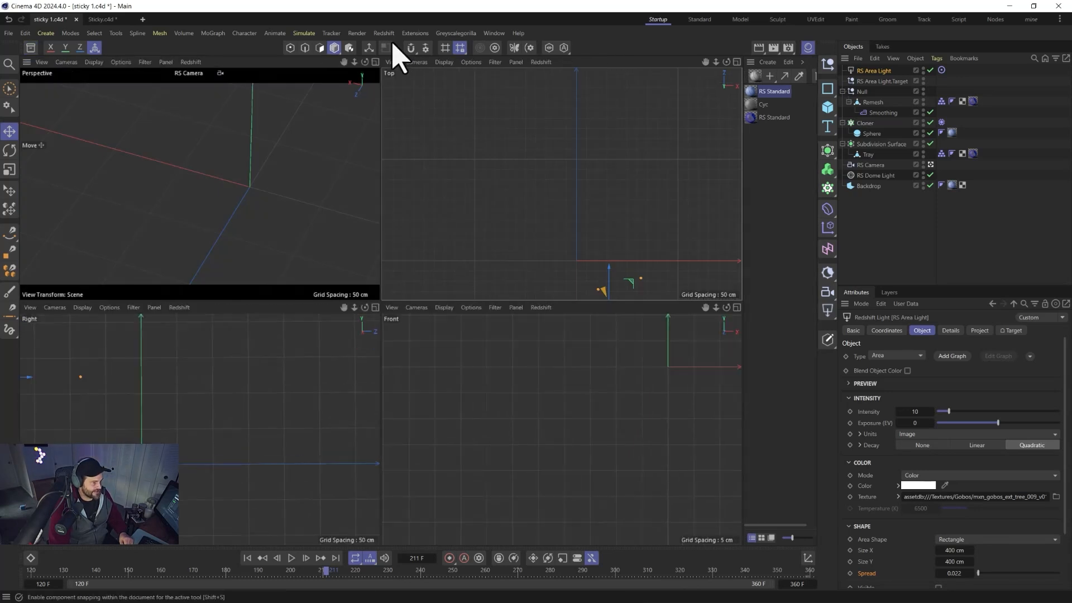
click(384, 33)
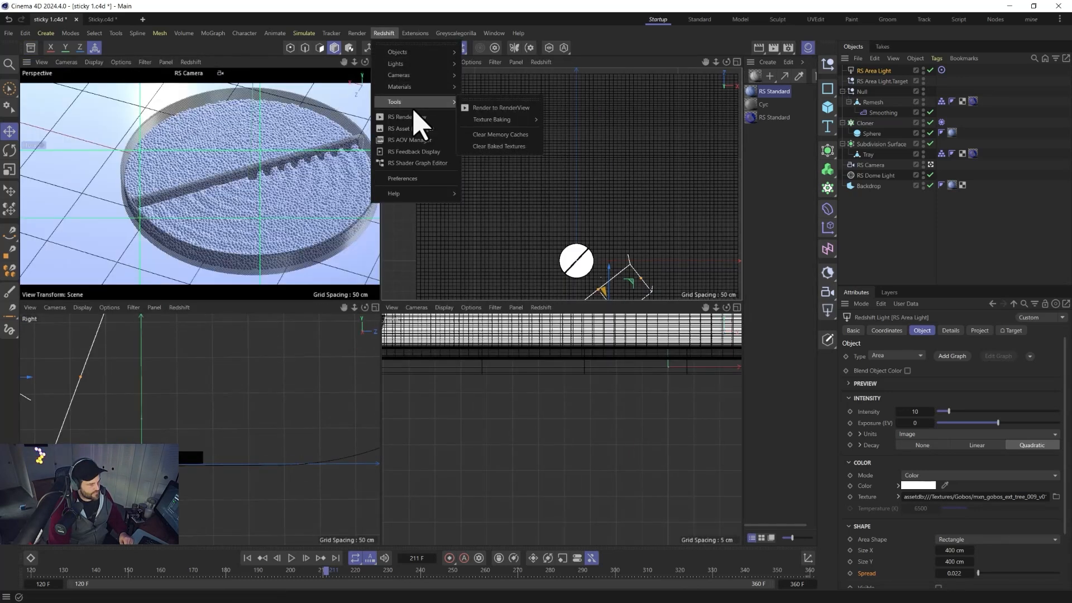
click(418, 120)
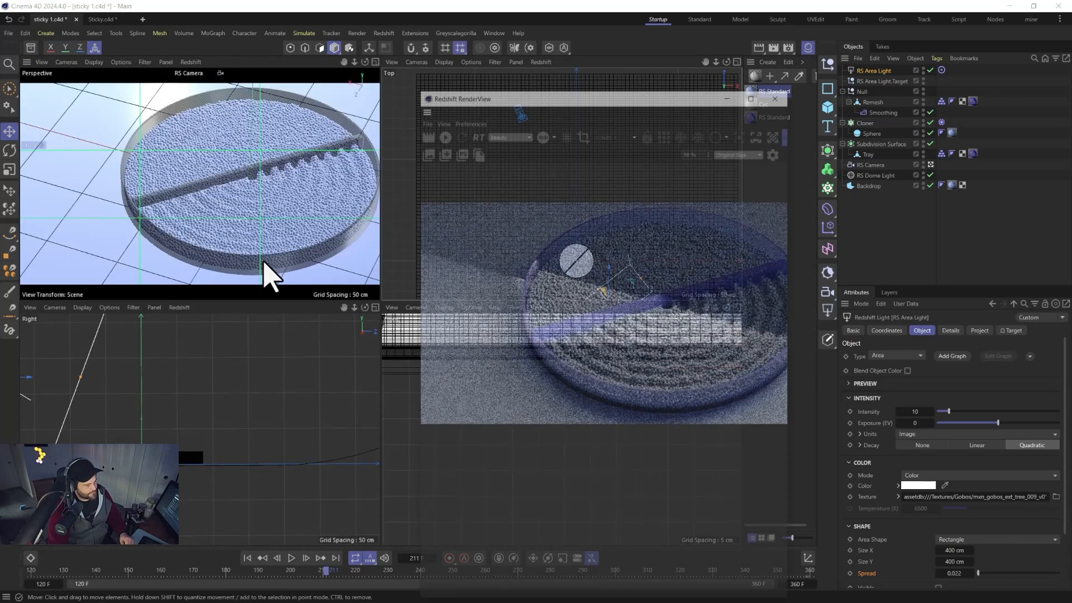
click(440, 134)
middle_click(269, 233)
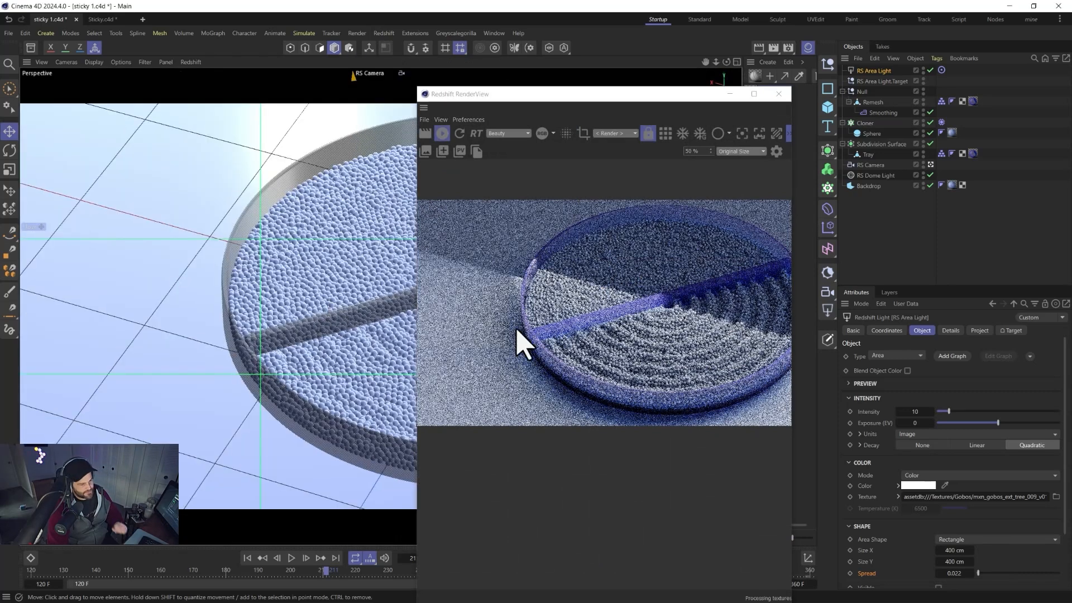
drag(445, 94, 251, 70)
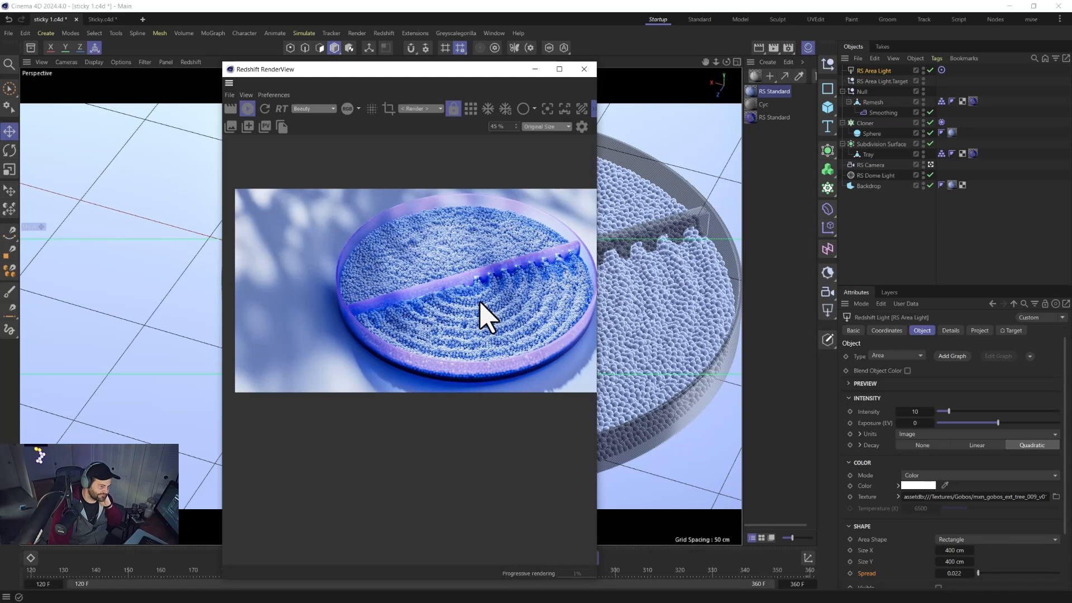
Change the glass material's transmission scatter color to purple (RGB 149, 111, 255).
double_click(751, 117)
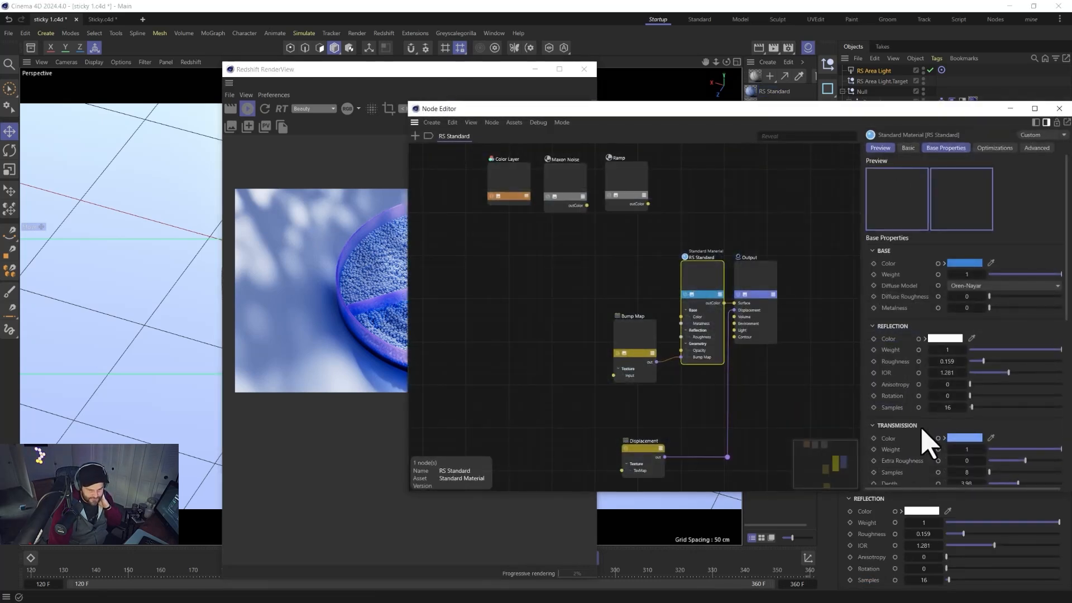
scroll(922, 441, down, 5)
click(969, 305)
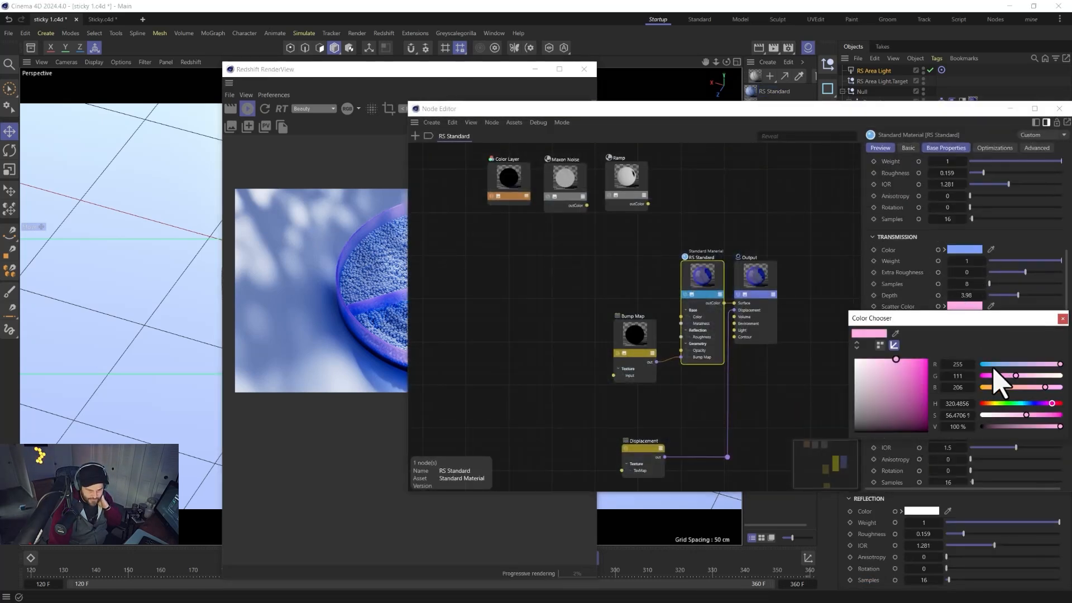
drag(1053, 406, 1039, 406)
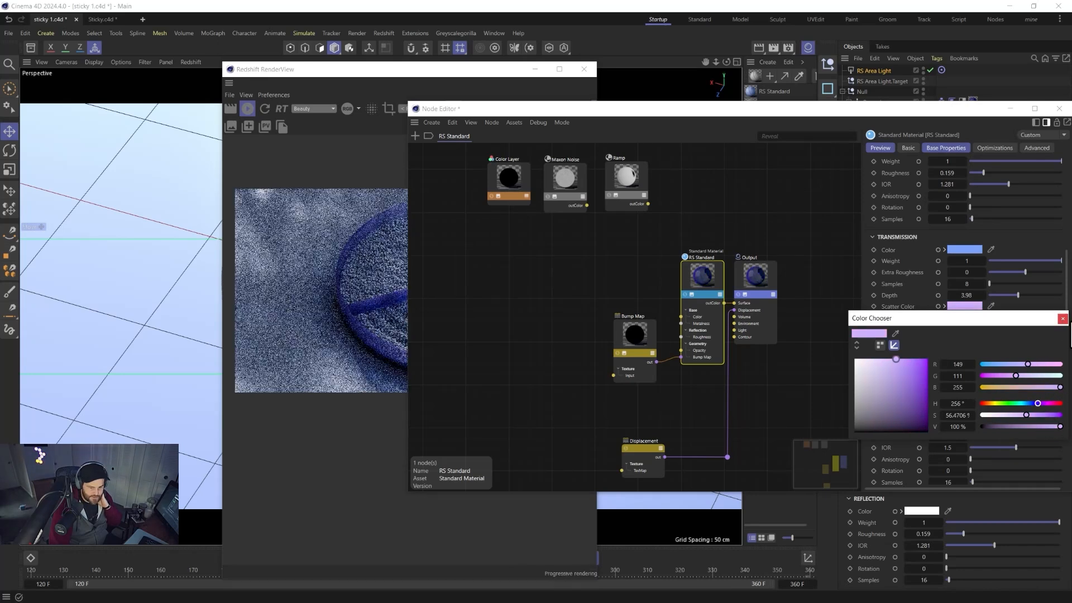
click(1062, 318)
click(1059, 108)
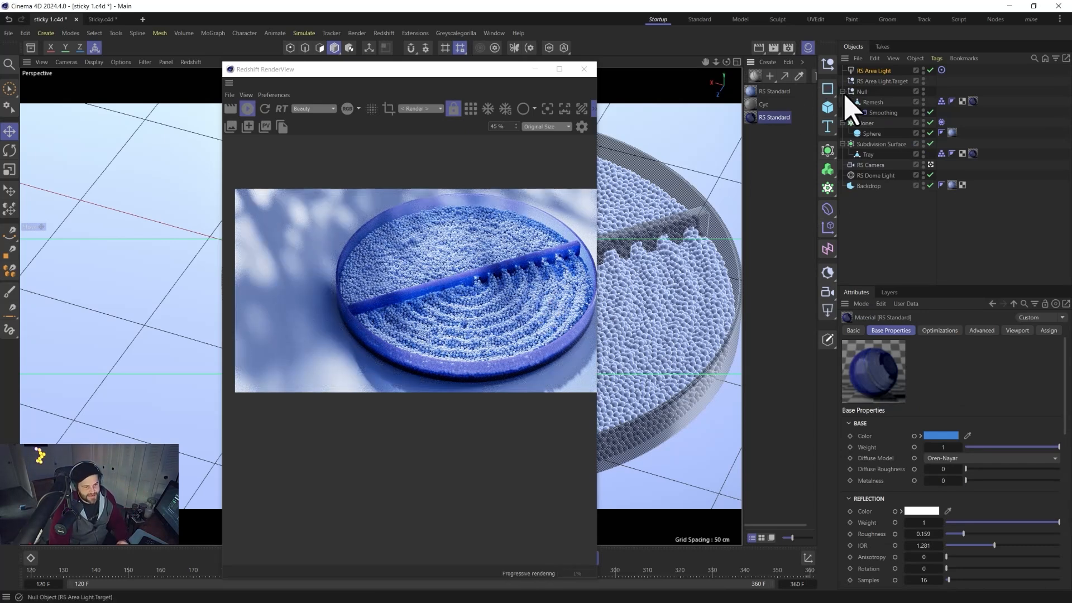
Add a second RS Area Light to the scene and close the RenderView.
click(830, 313)
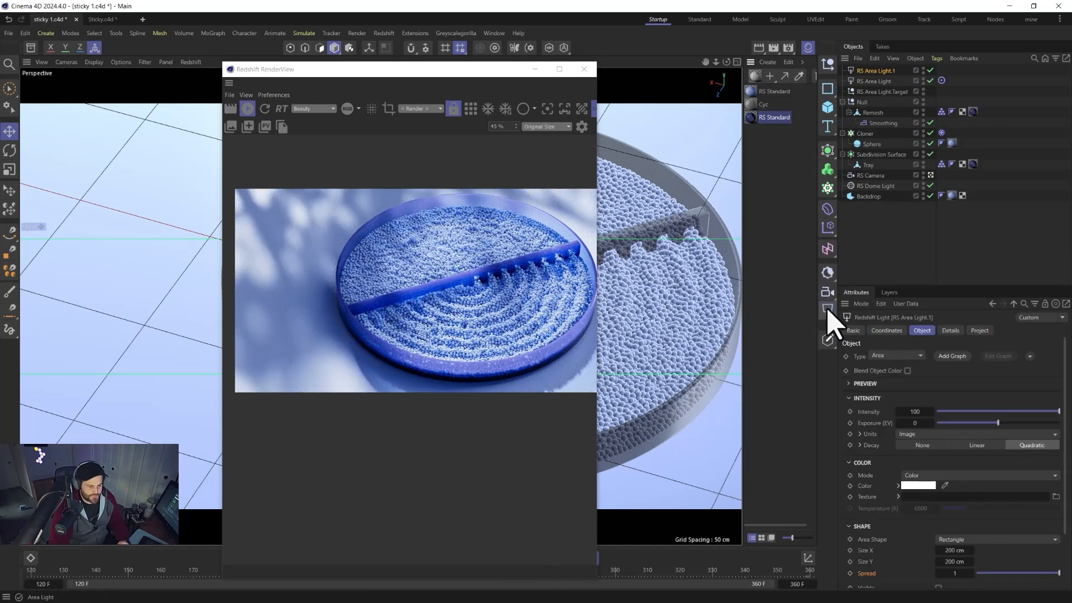
click(584, 69)
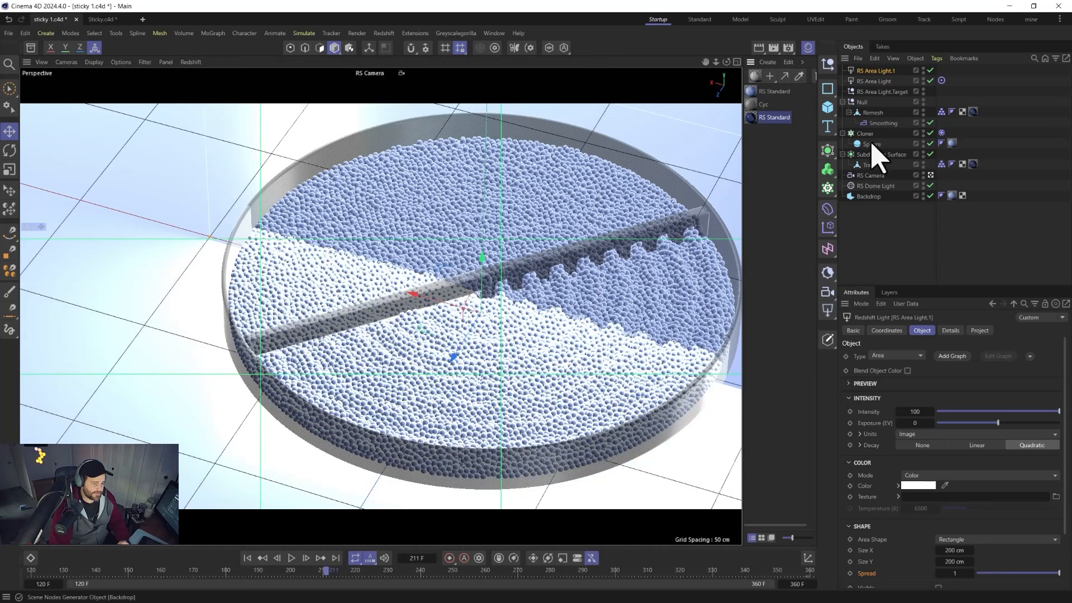
Add a target to the second RS Area Light.
click(1030, 356)
click(1041, 380)
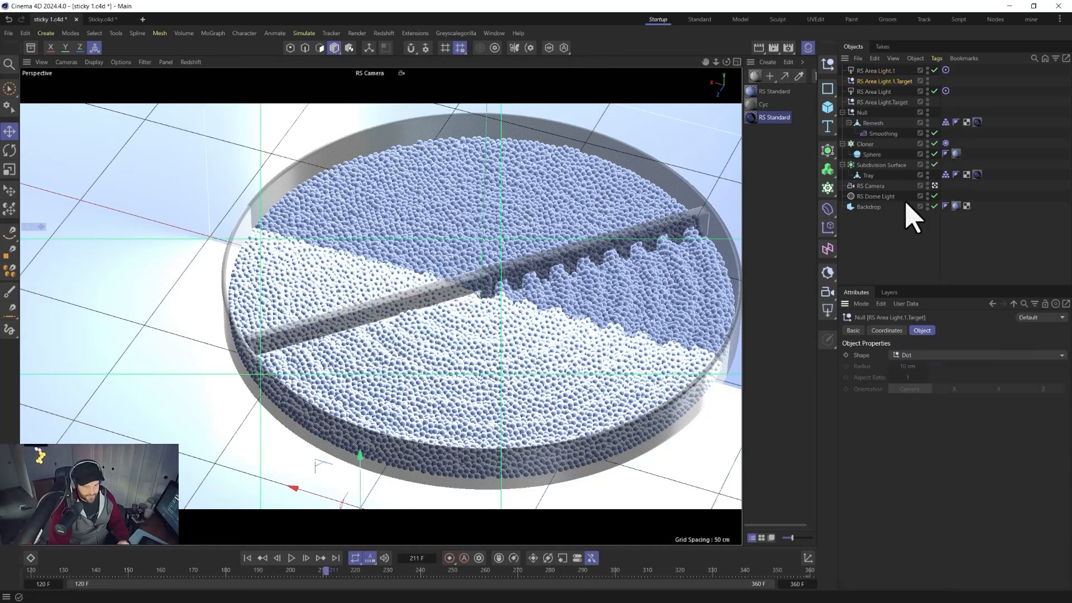
click(875, 71)
Position the second area light beside the tray, raise it, and place its target at the tray.
middle_click(547, 245)
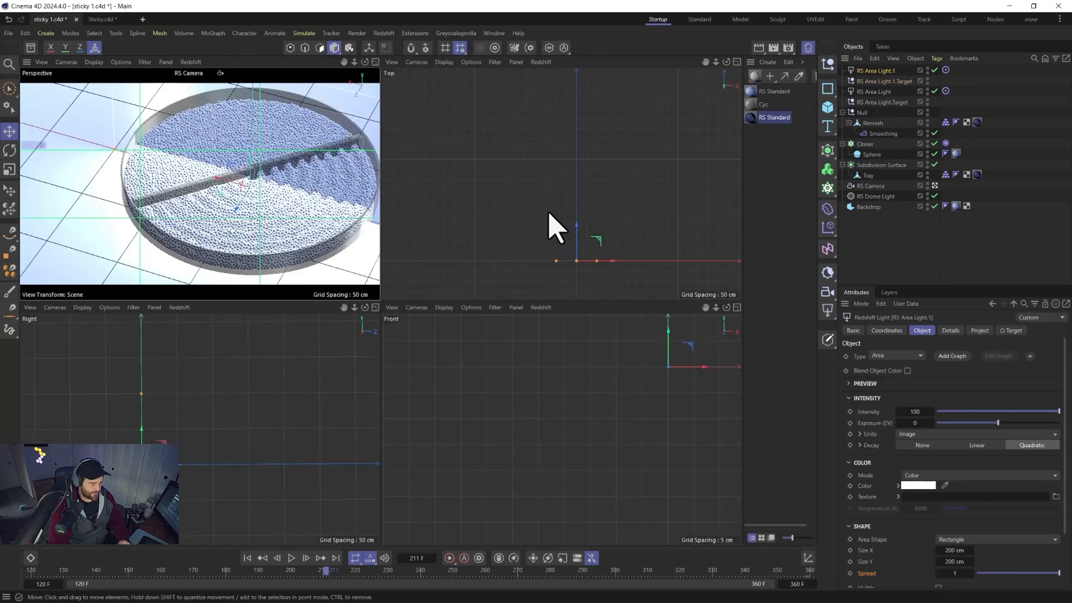
drag(596, 249, 468, 248)
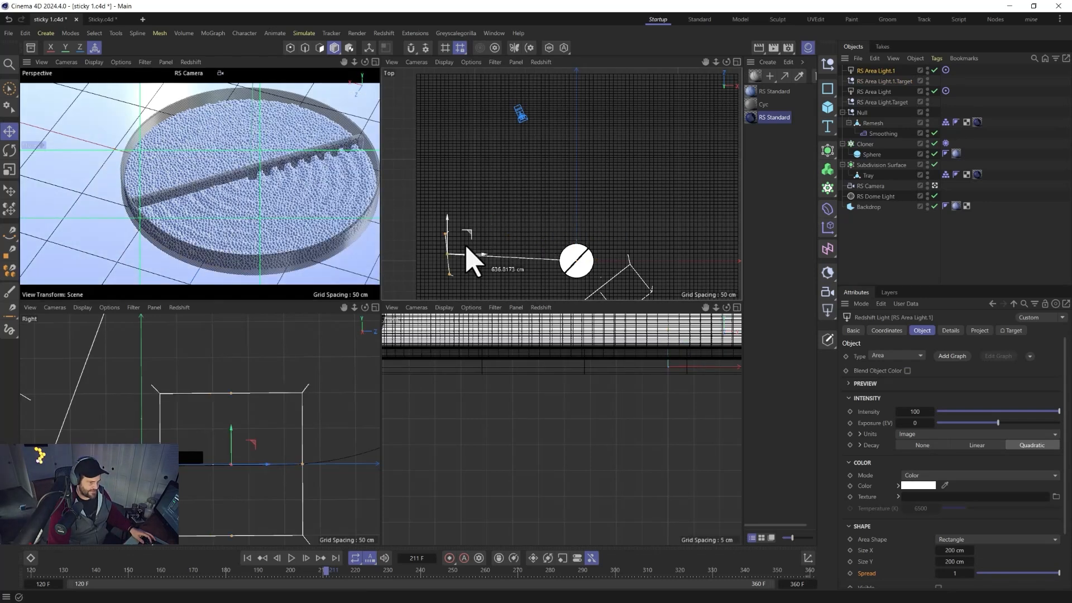
click(880, 82)
mouse_move(586, 258)
mouse_down()
mouse_move(575, 218)
mouse_move(576, 262)
mouse_up()
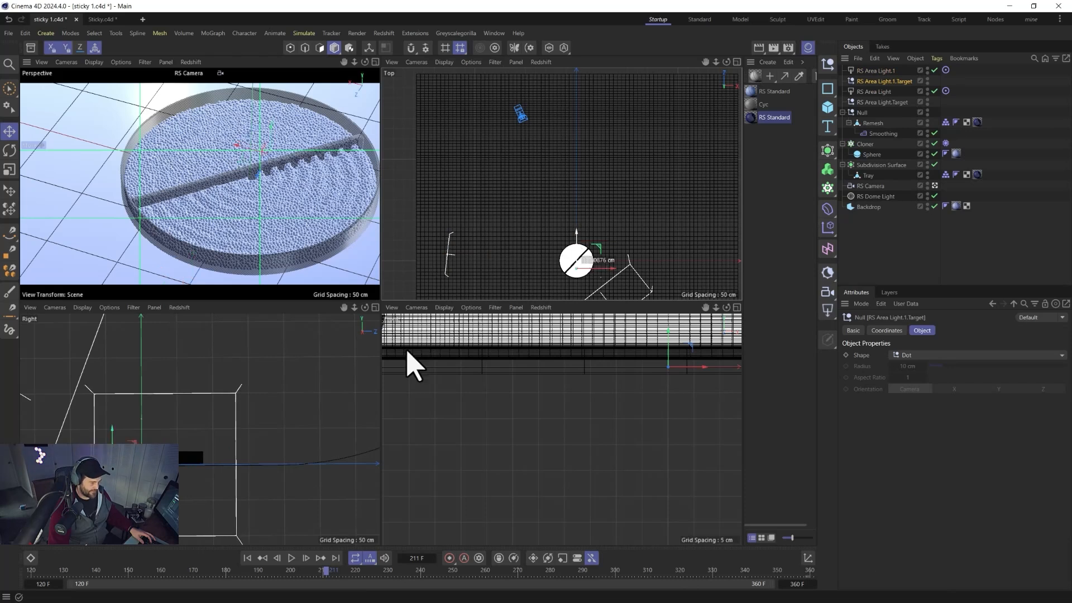
click(449, 260)
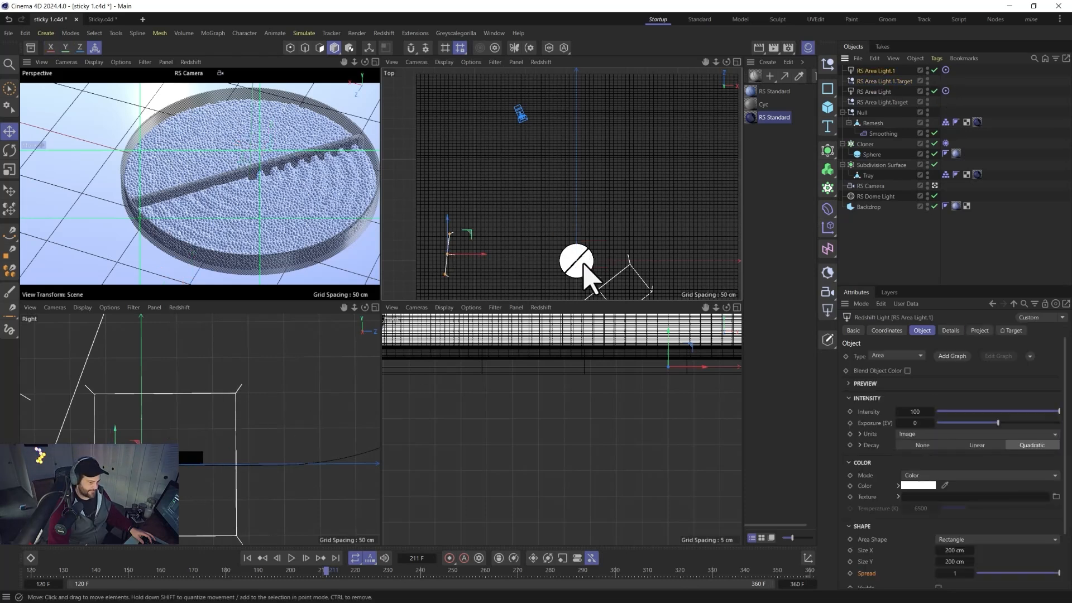
mouse_move(469, 232)
mouse_down()
mouse_move(475, 166)
mouse_move(461, 253)
mouse_move(468, 237)
mouse_up()
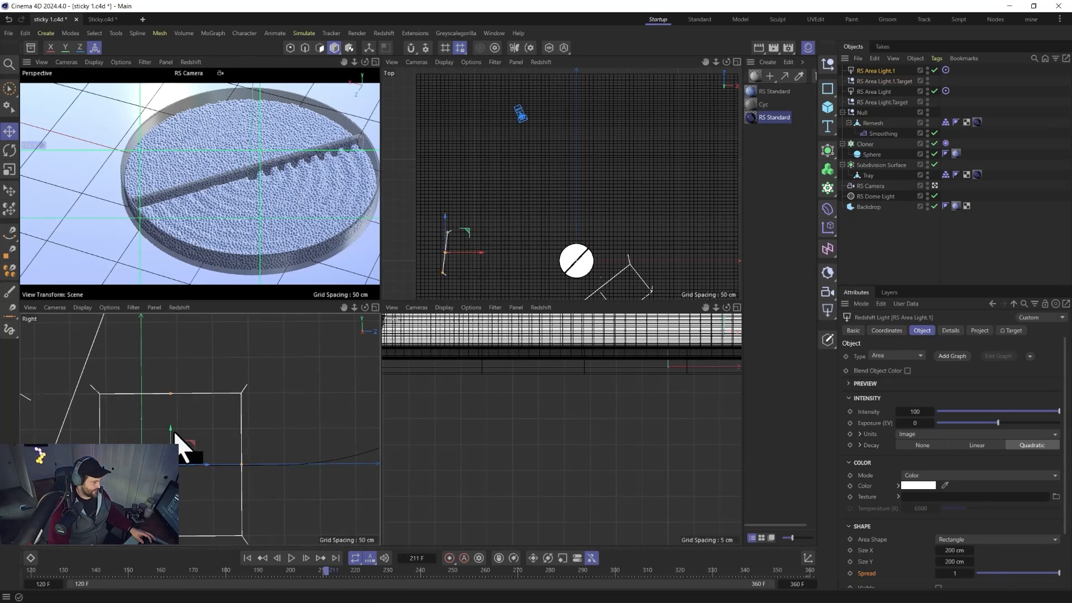
drag(174, 433, 178, 322)
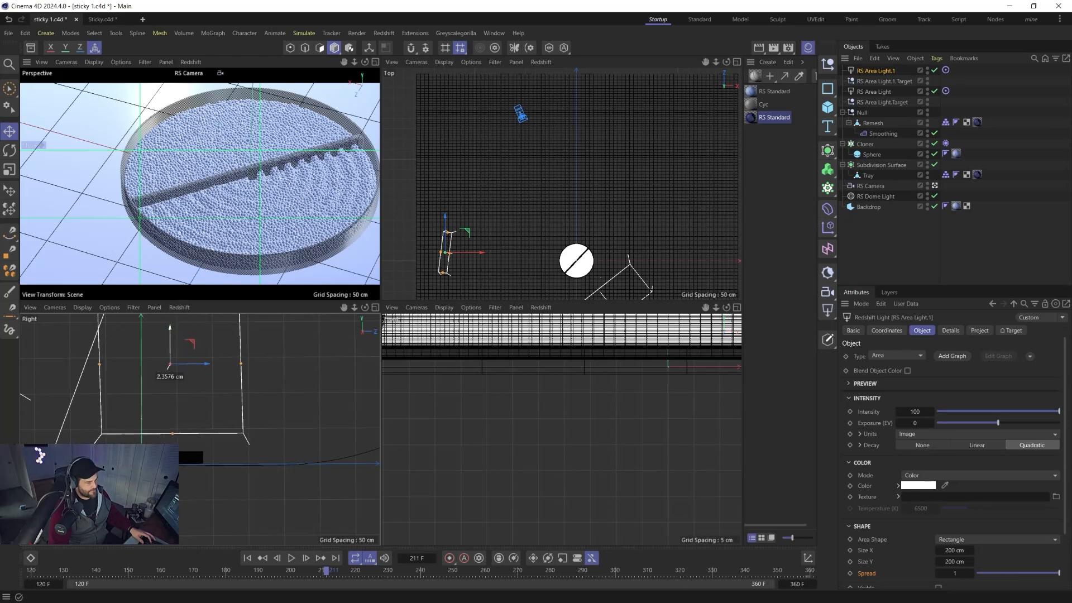
middle_click(191, 239)
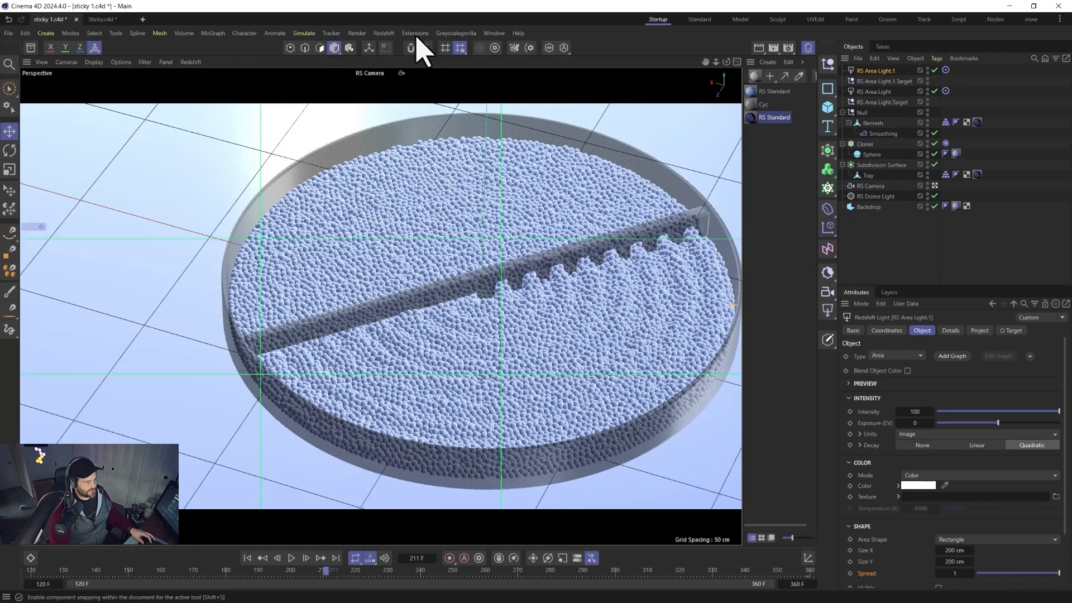
Preview the render in the RenderView and lower the second area light's intensity to 6.
click(383, 32)
click(407, 116)
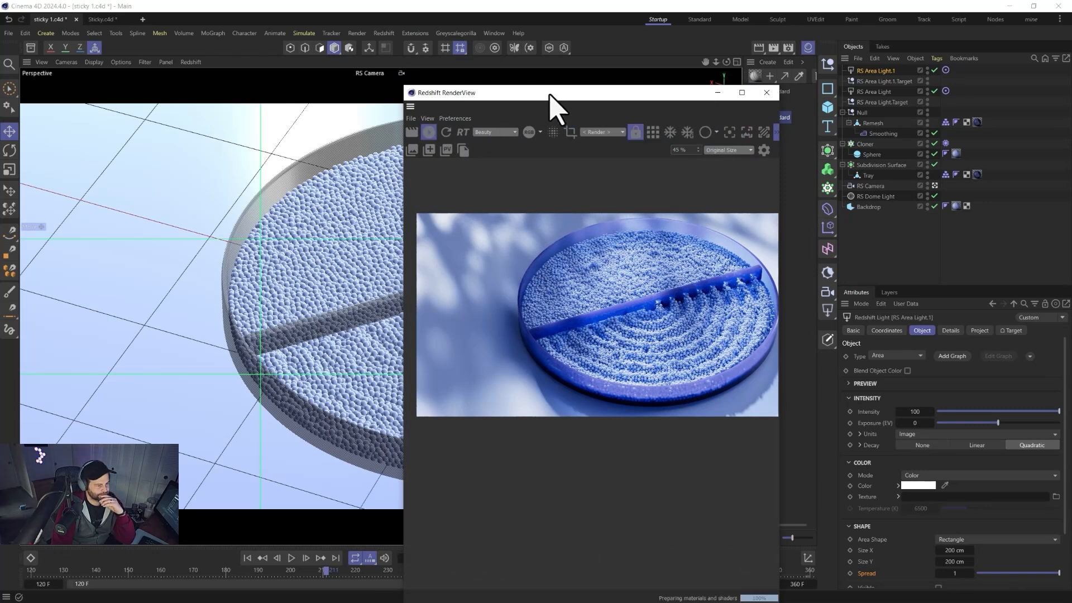
drag(547, 94, 306, 91)
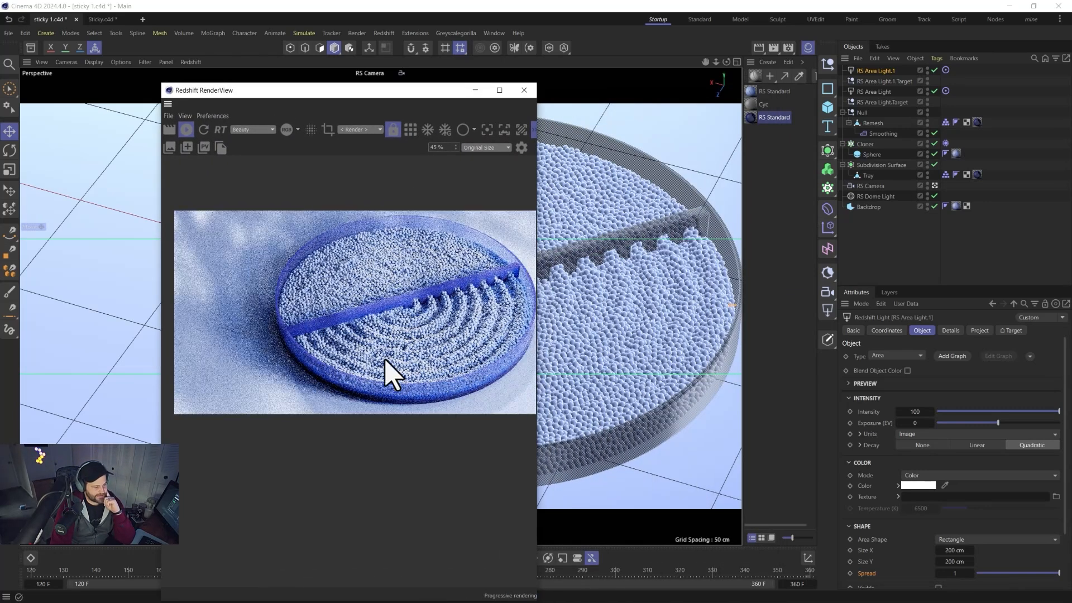
drag(919, 411, 914, 410)
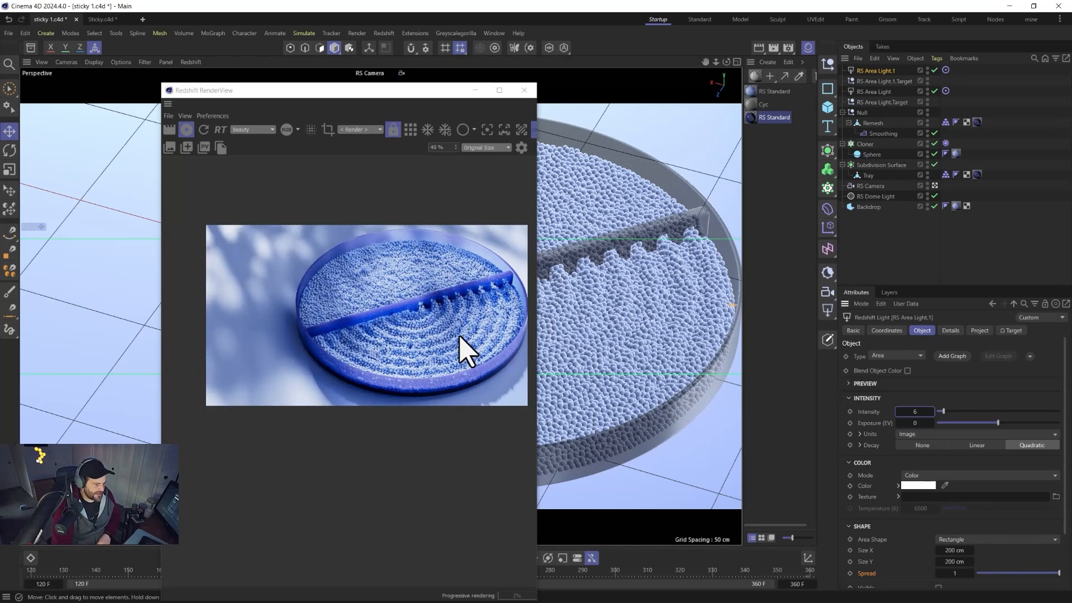
alt+middle_drag(602, 311, 597, 311)
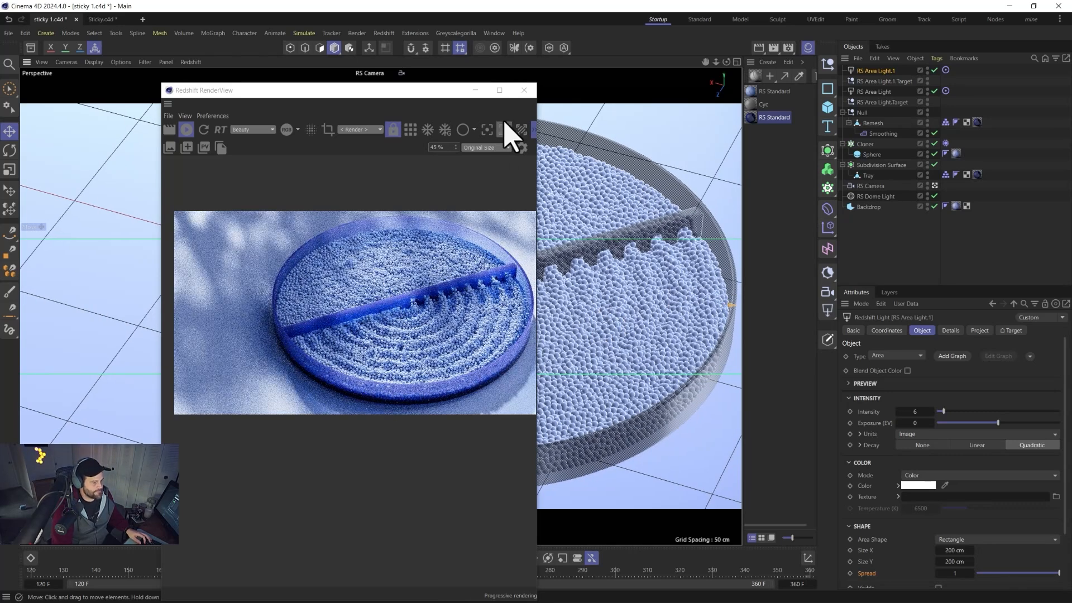
click(523, 90)
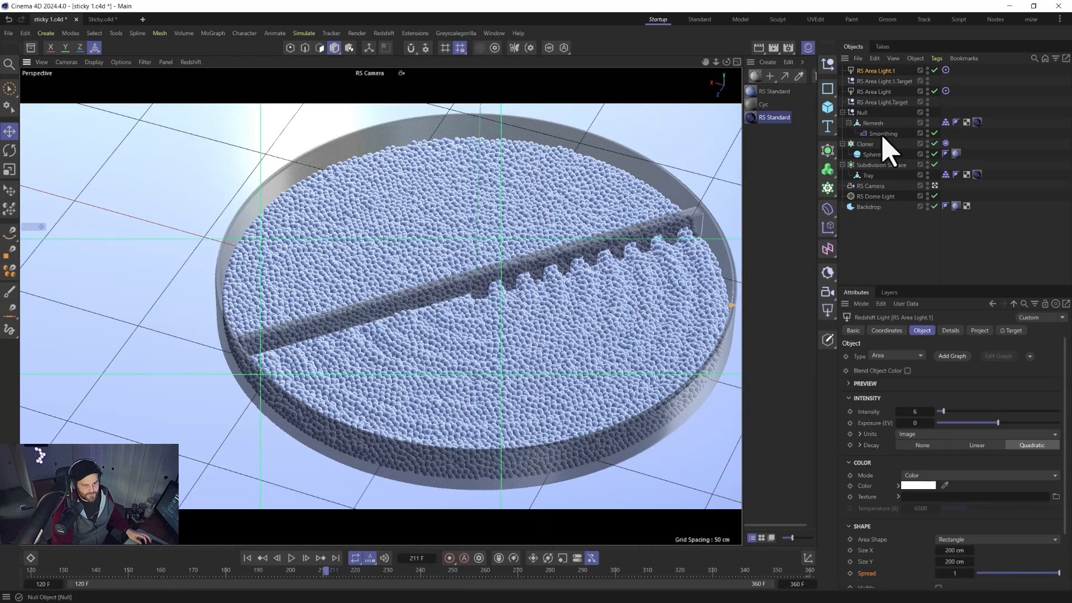
Duplicate the RS Camera and set the copy's focal length to 50 mm.
click(879, 188)
ctrl+drag(873, 239, 921, 227)
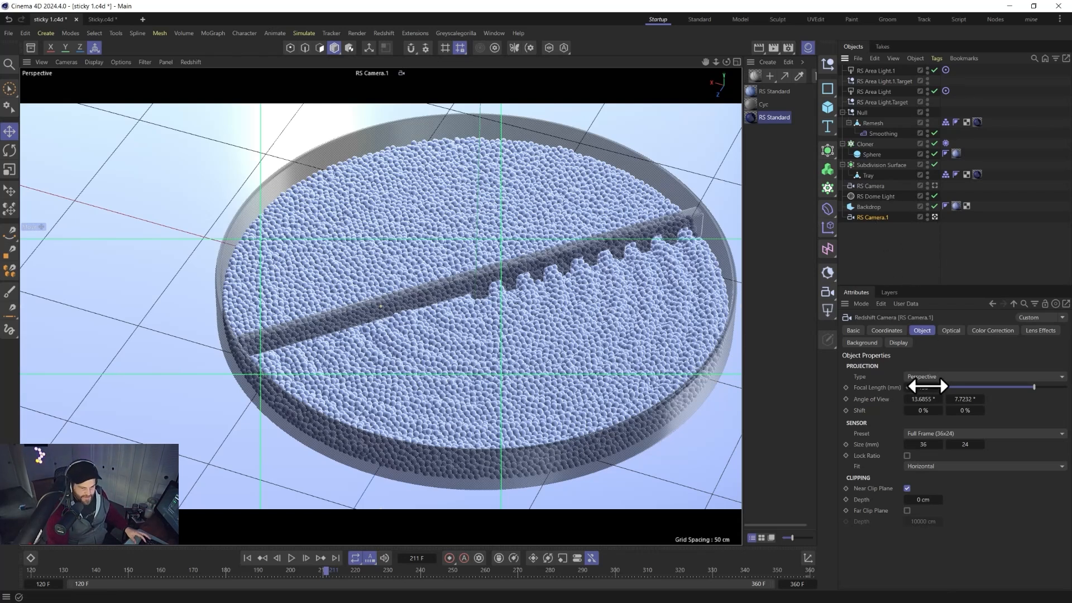
click(927, 386)
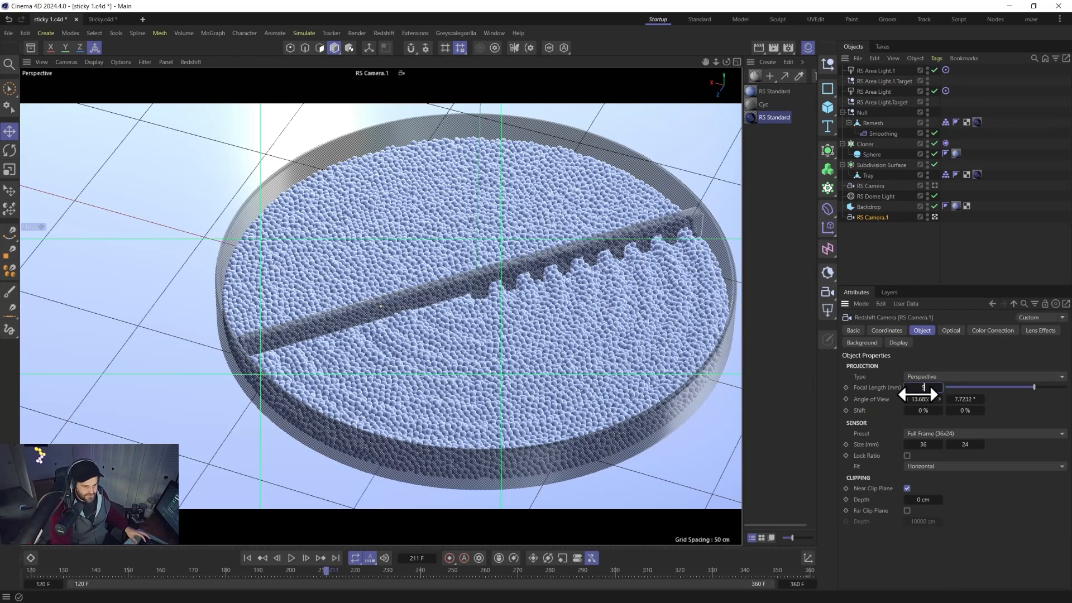
text(50)
key(Return)
Frame a low close-up of the pellets and rake through the new camera at frame 120.
scroll(472, 230, up, 10)
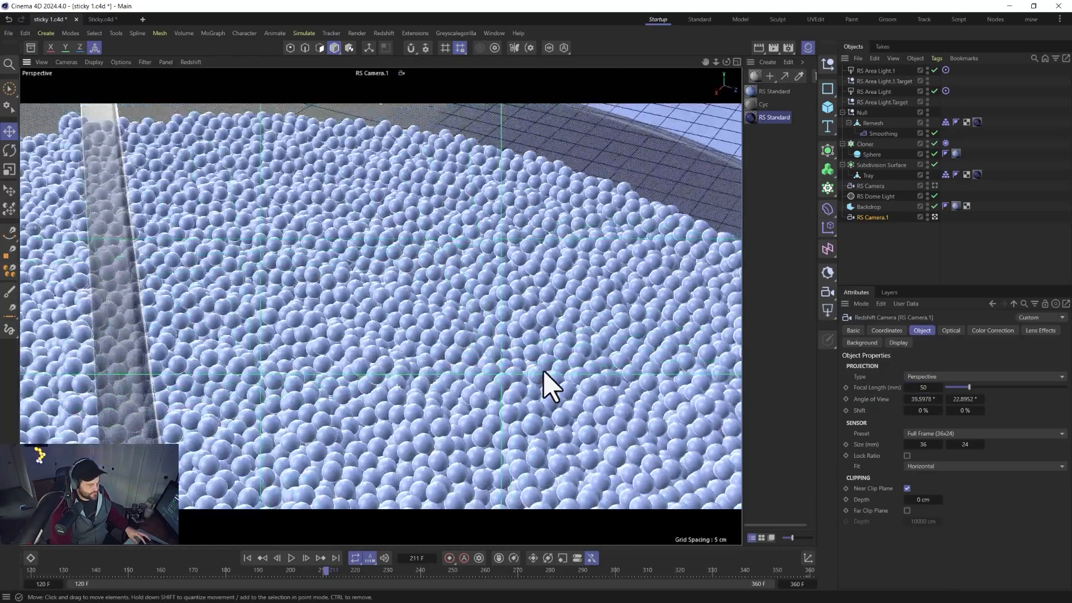
alt+drag(544, 373, 512, 363)
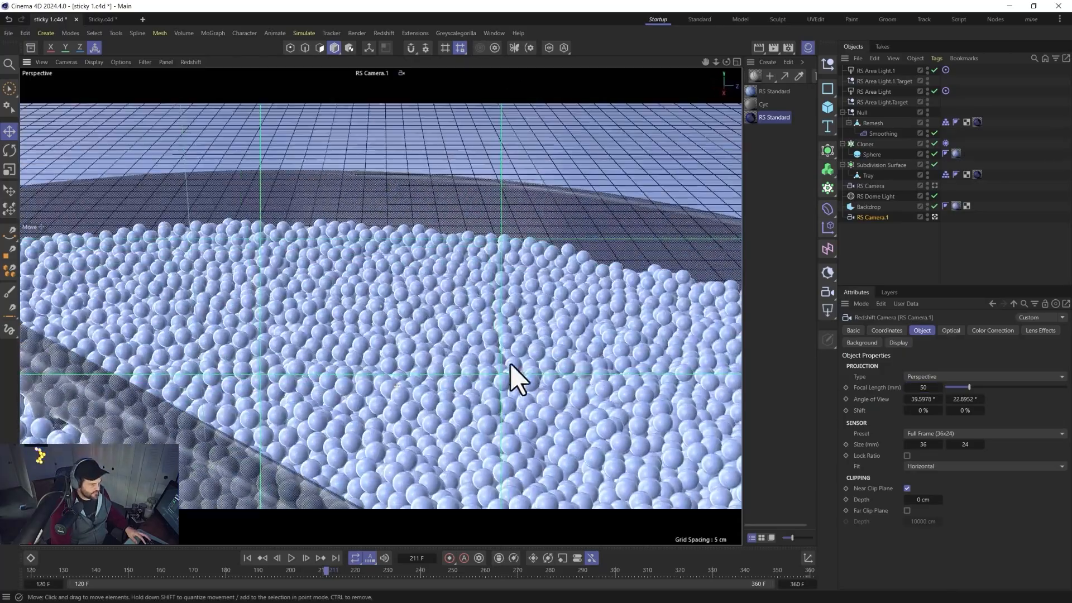
alt+drag(370, 342, 694, 312)
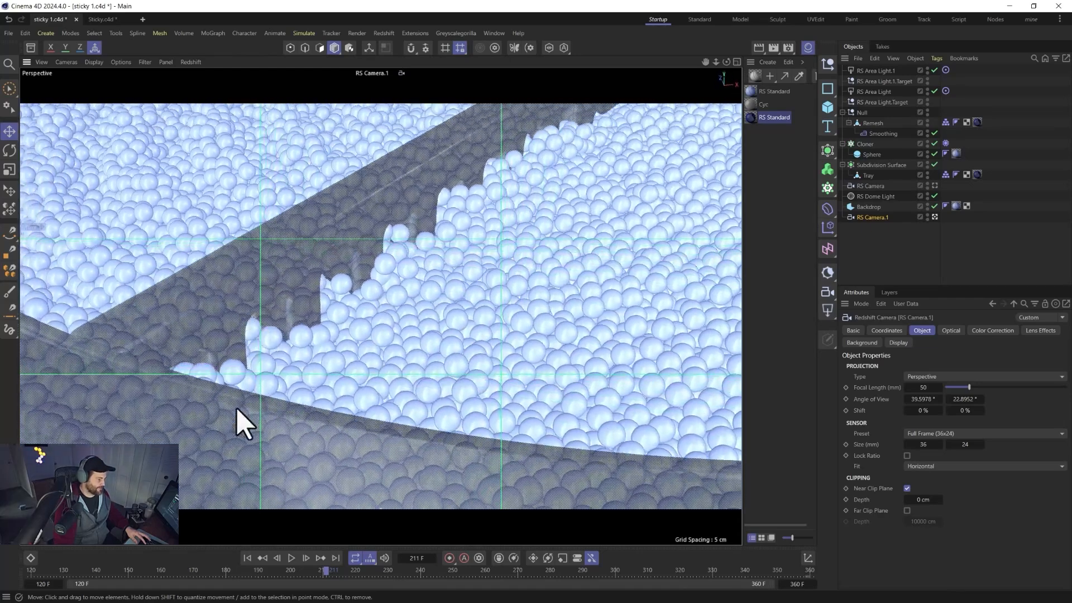
click(247, 557)
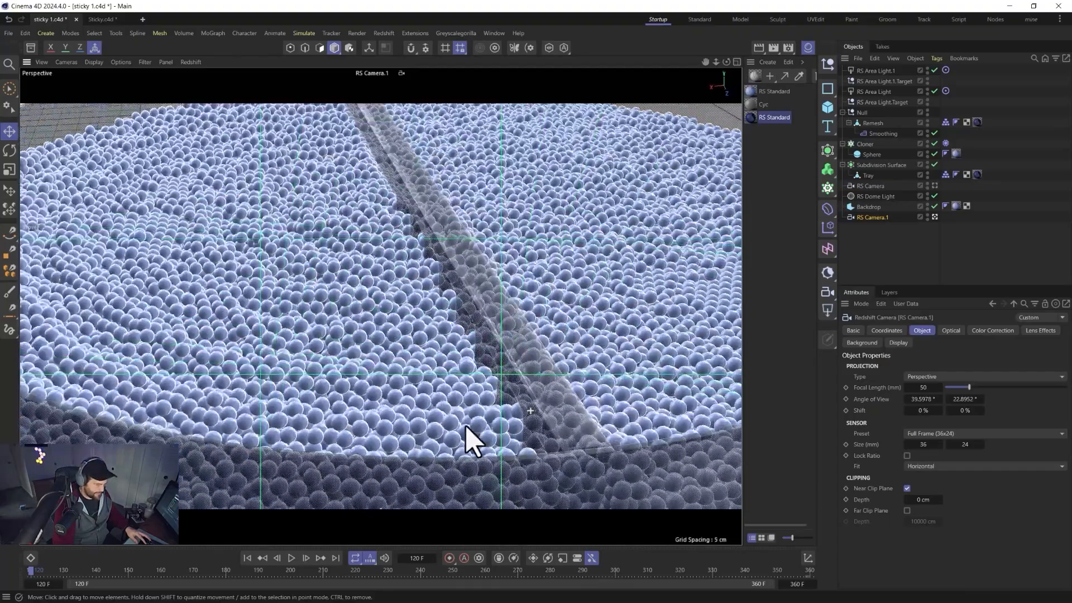
alt+drag(466, 427, 440, 426)
alt+right_drag(440, 426, 519, 383)
alt+drag(519, 383, 466, 383)
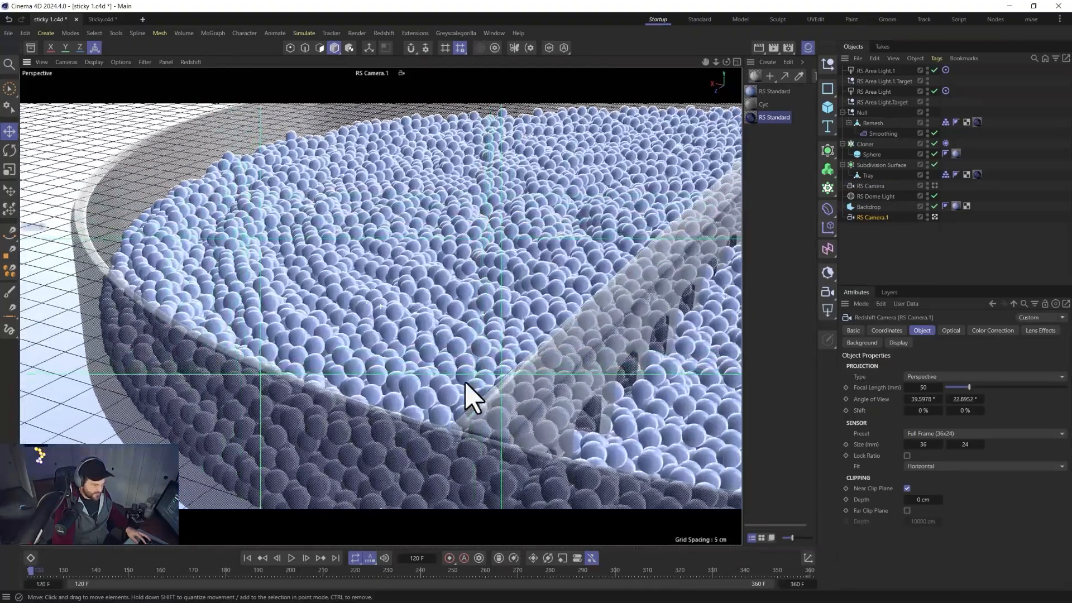
alt+drag(381, 305, 282, 421)
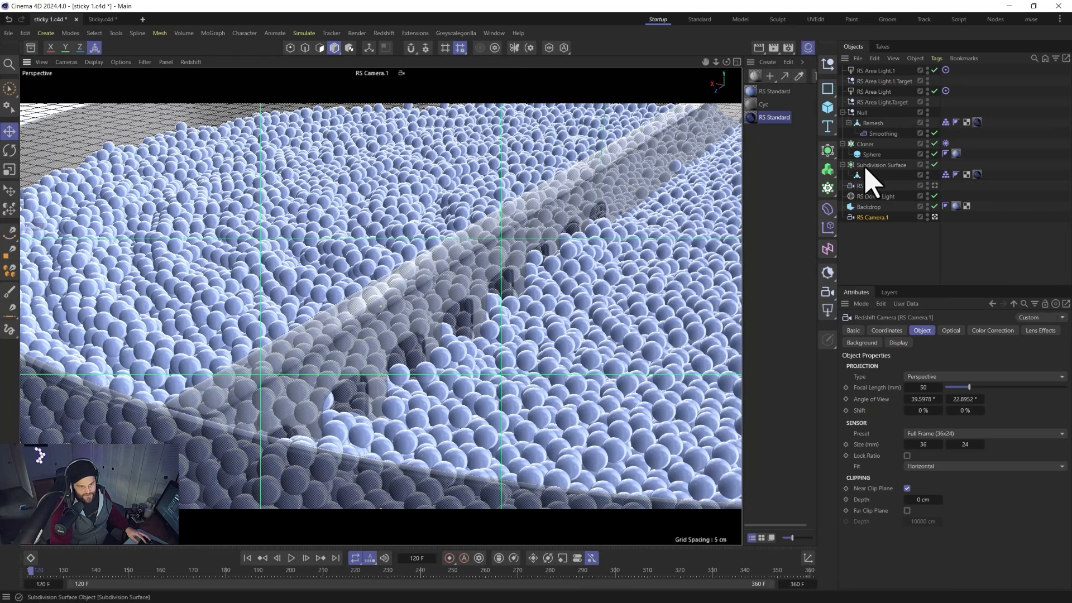
Open the RenderView and render the close-up camera view.
click(898, 343)
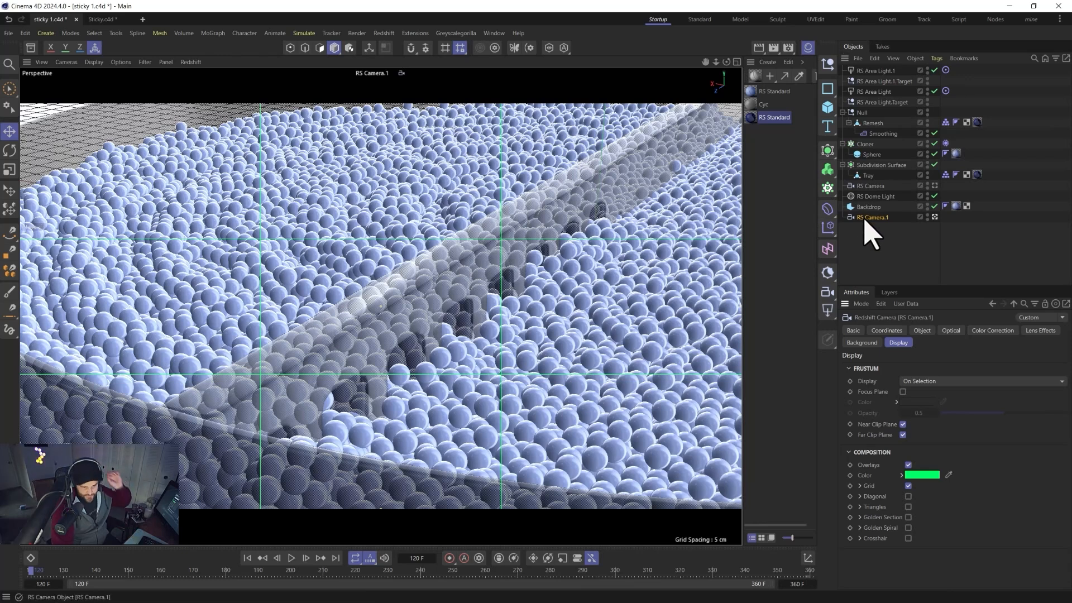
click(387, 33)
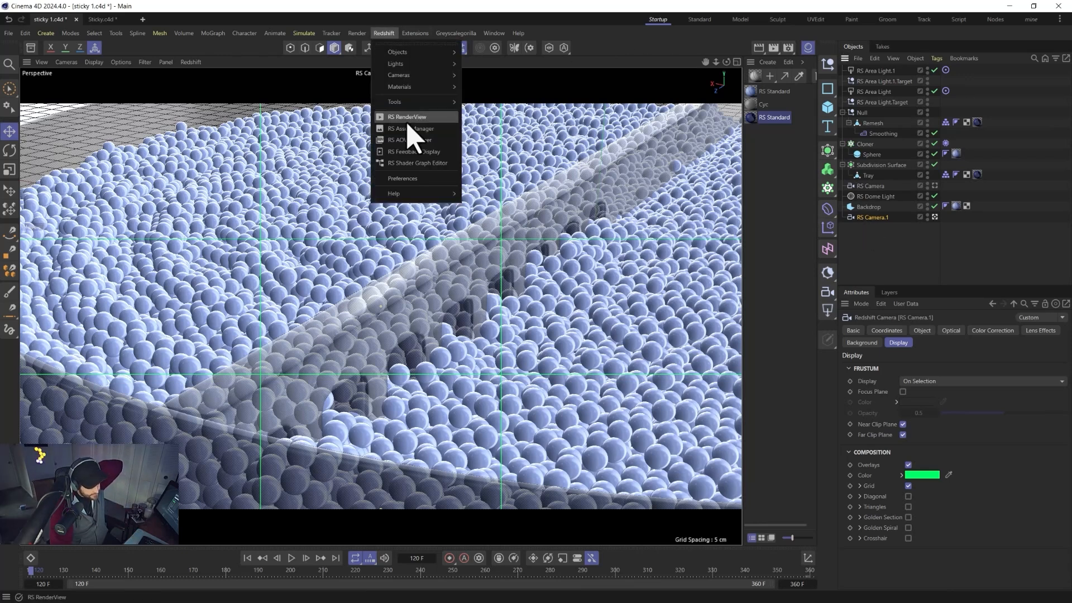
click(407, 125)
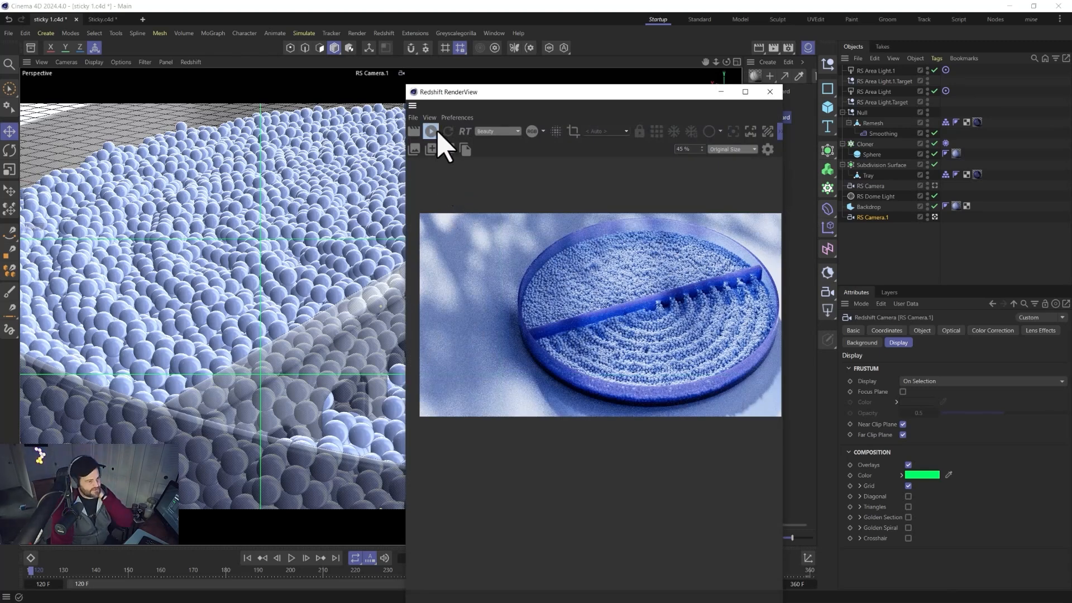
click(433, 134)
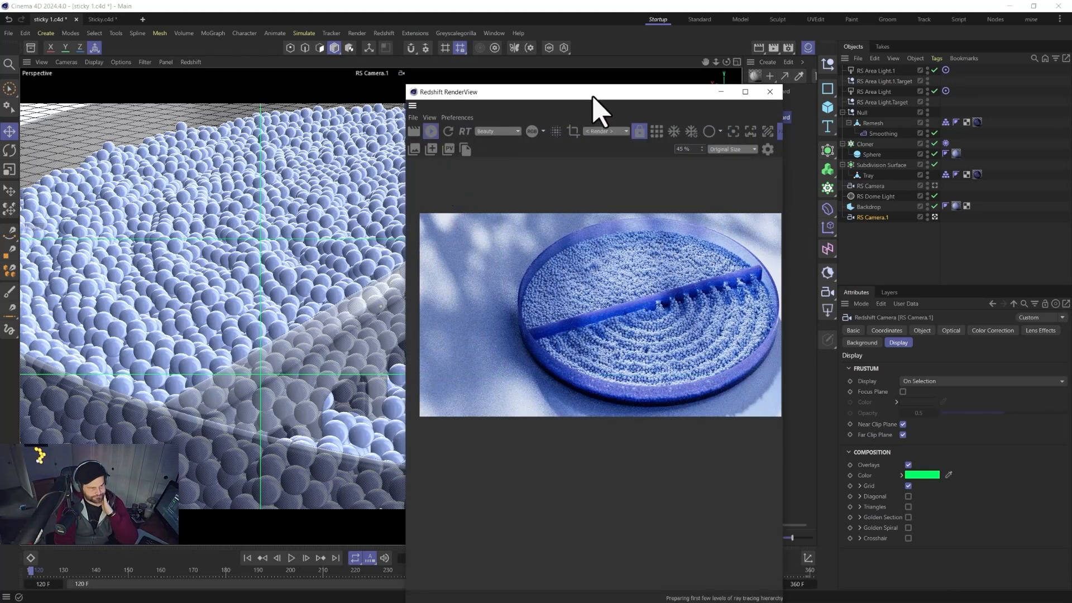
drag(592, 96, 324, 91)
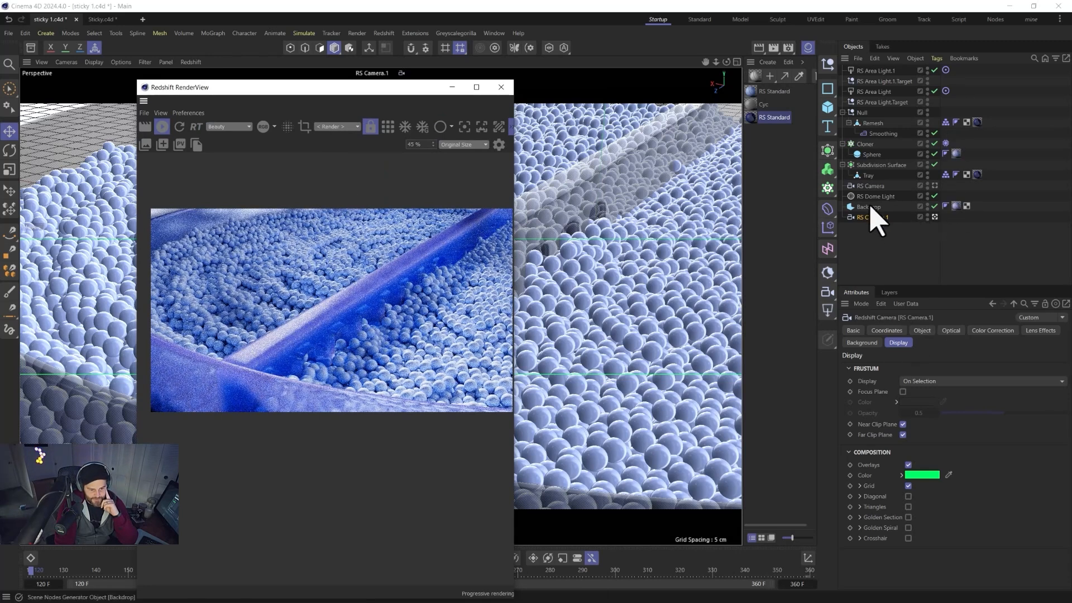
Enable bokeh on the close-up camera and pick the focus point on the rake in the render.
click(951, 330)
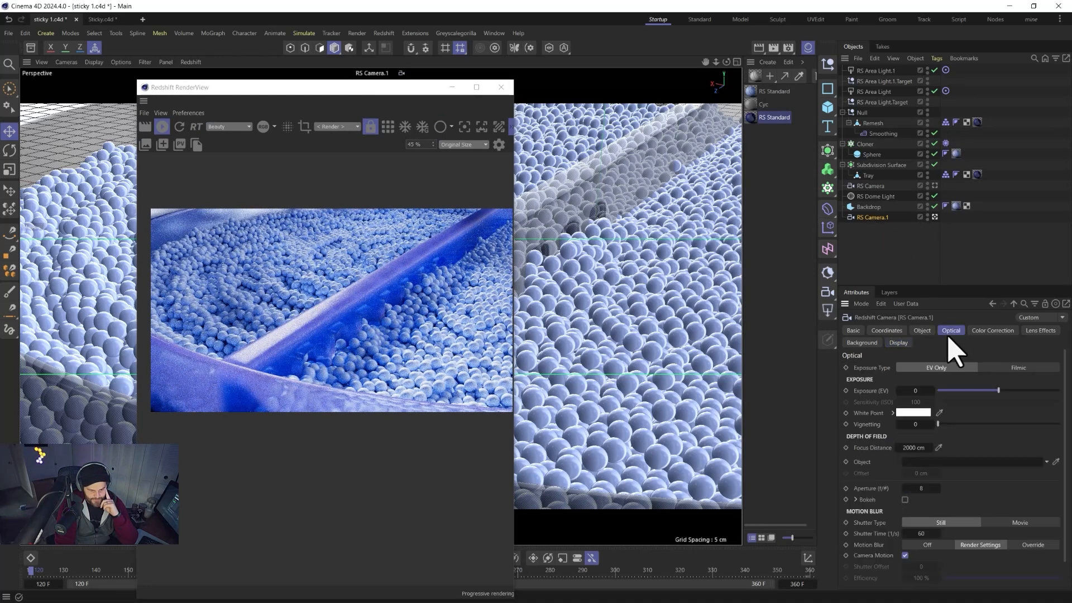
click(904, 500)
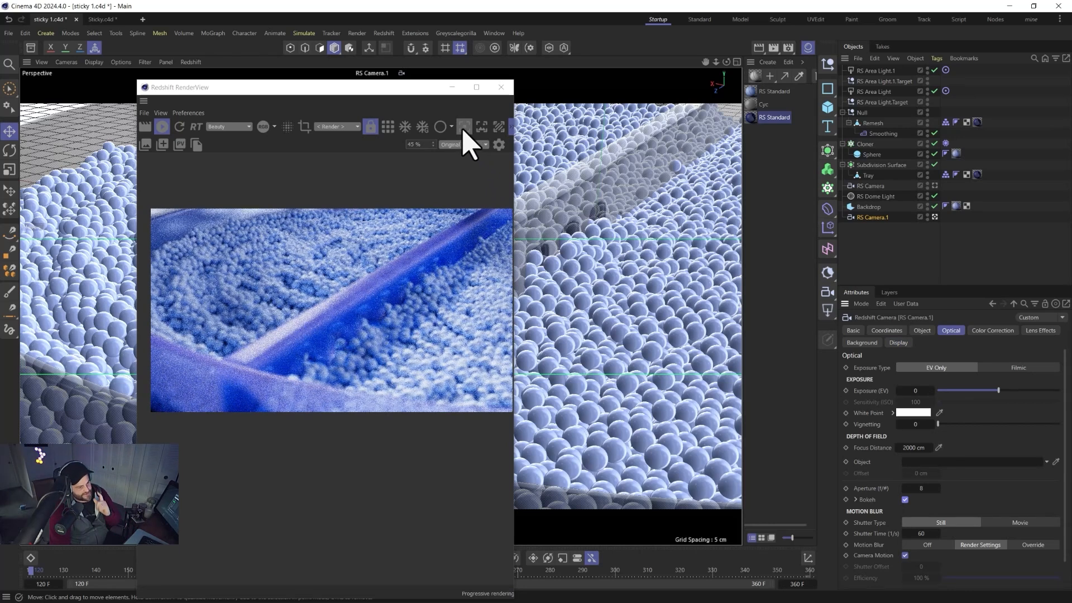
click(463, 128)
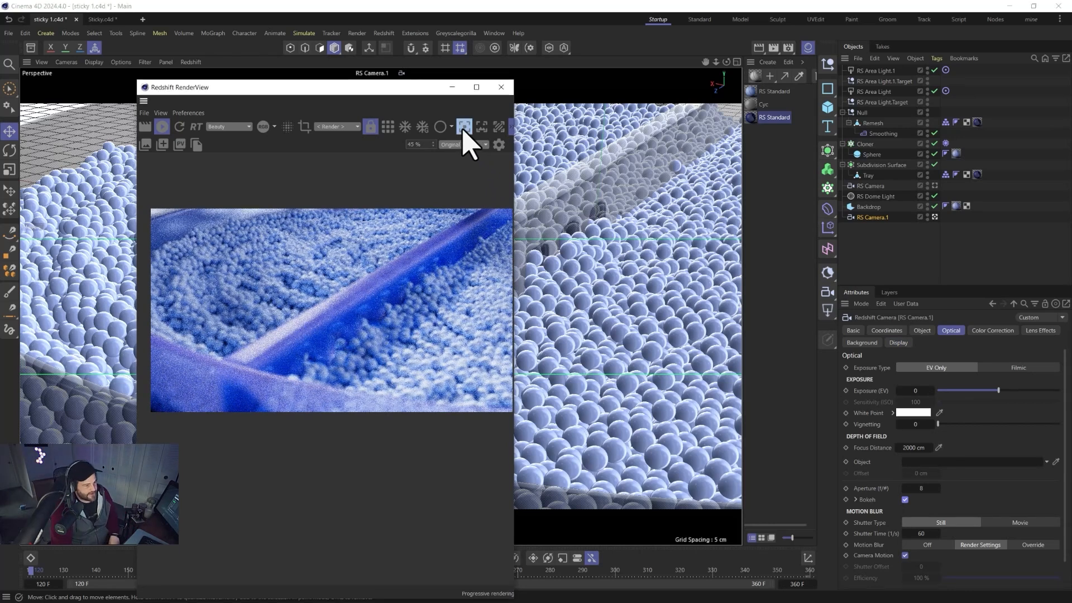
click(277, 345)
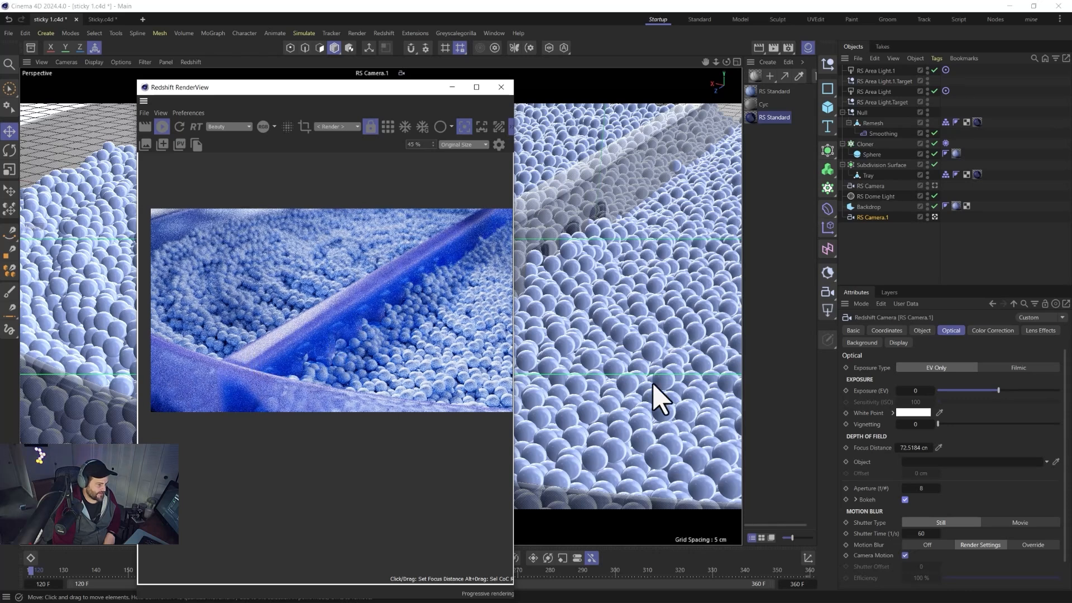
Set the camera's aperture to 12 and nudge the close-up framing slightly.
click(919, 487)
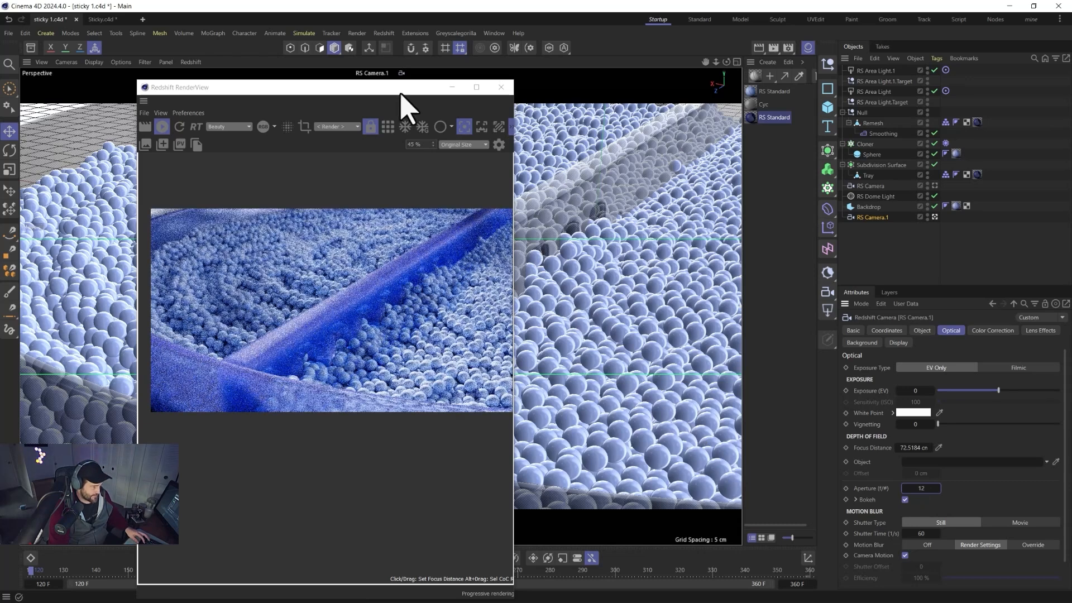
drag(400, 89, 826, 99)
alt+drag(325, 362, 312, 371)
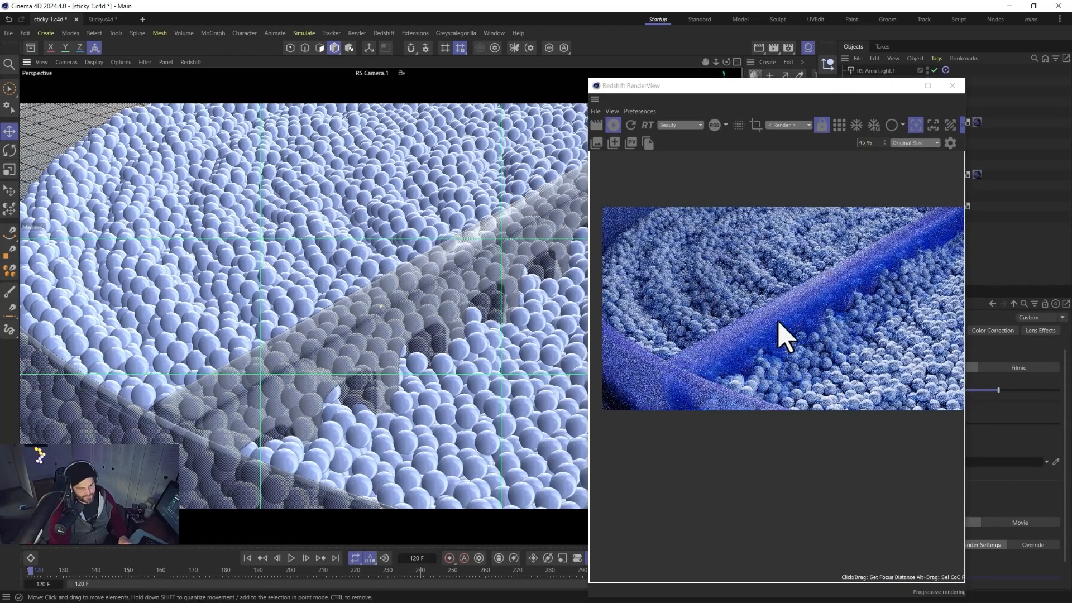
alt+drag(349, 377, 292, 347)
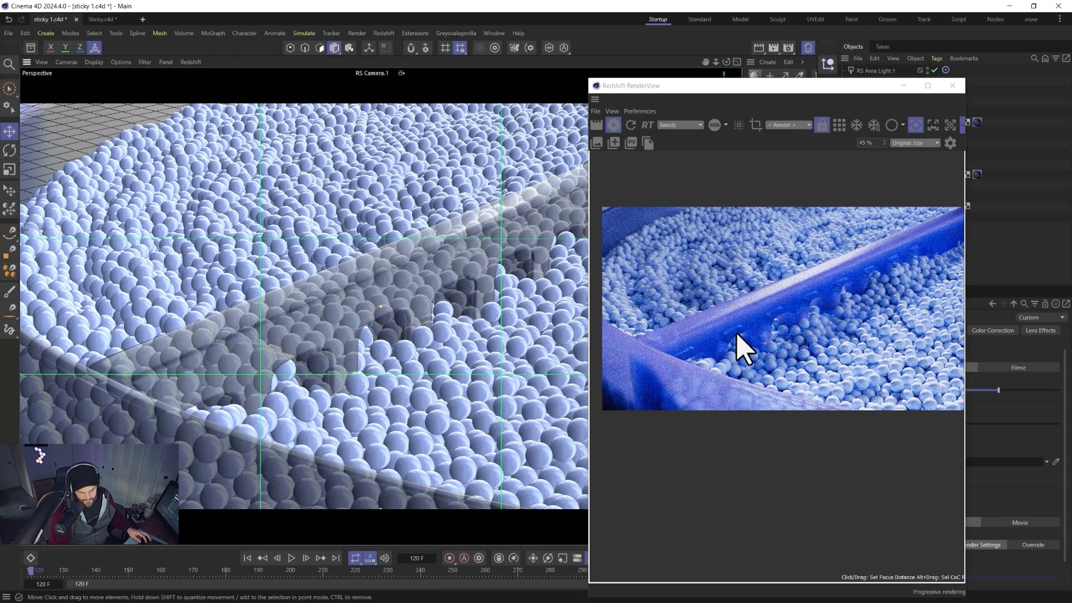
Pick the focus point on the rake in the render and set the close-up camera's aperture to 10.
drag(780, 89, 389, 88)
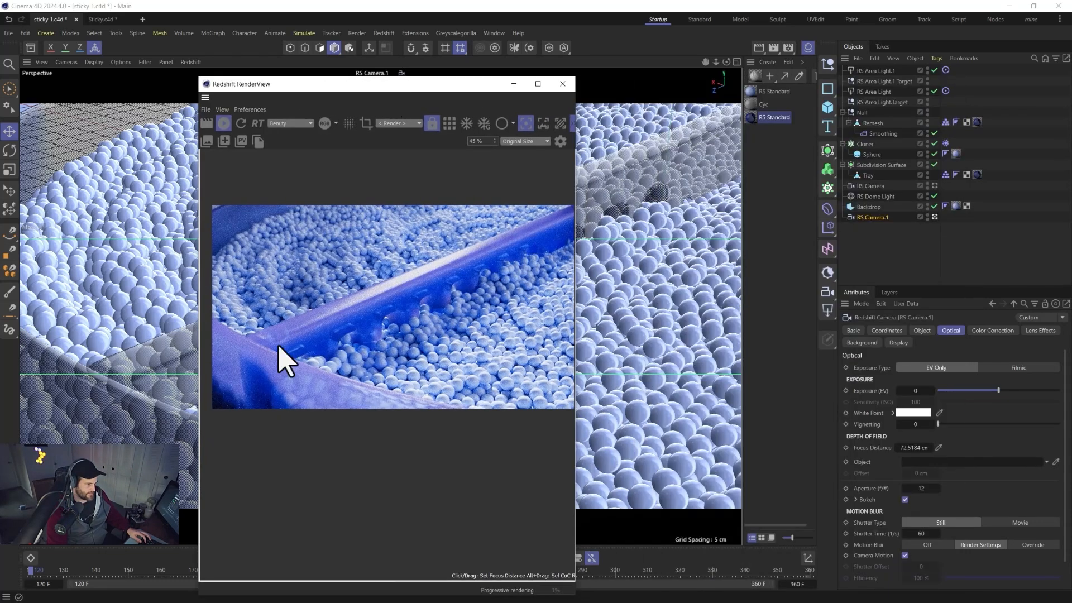
click(354, 319)
double_click(920, 485)
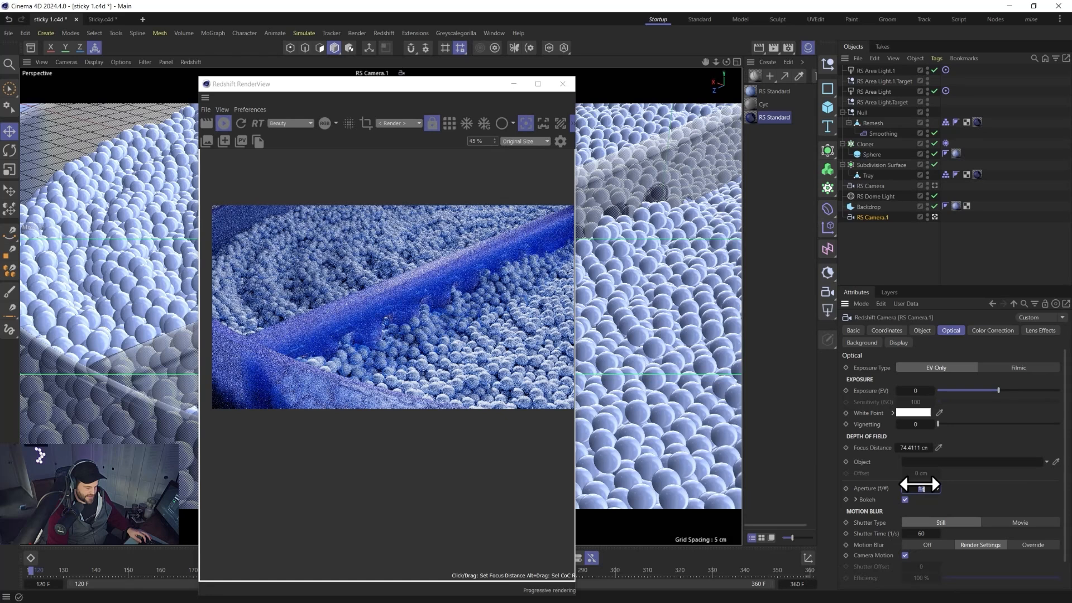
text(10)
key(Return)
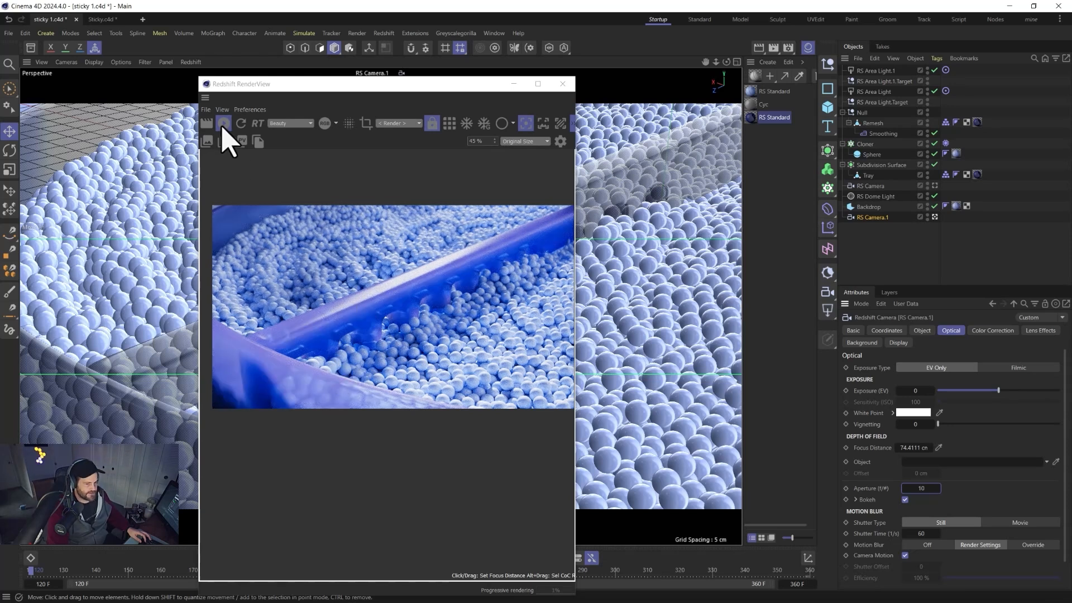
Close the RenderView and save the scene.
click(563, 84)
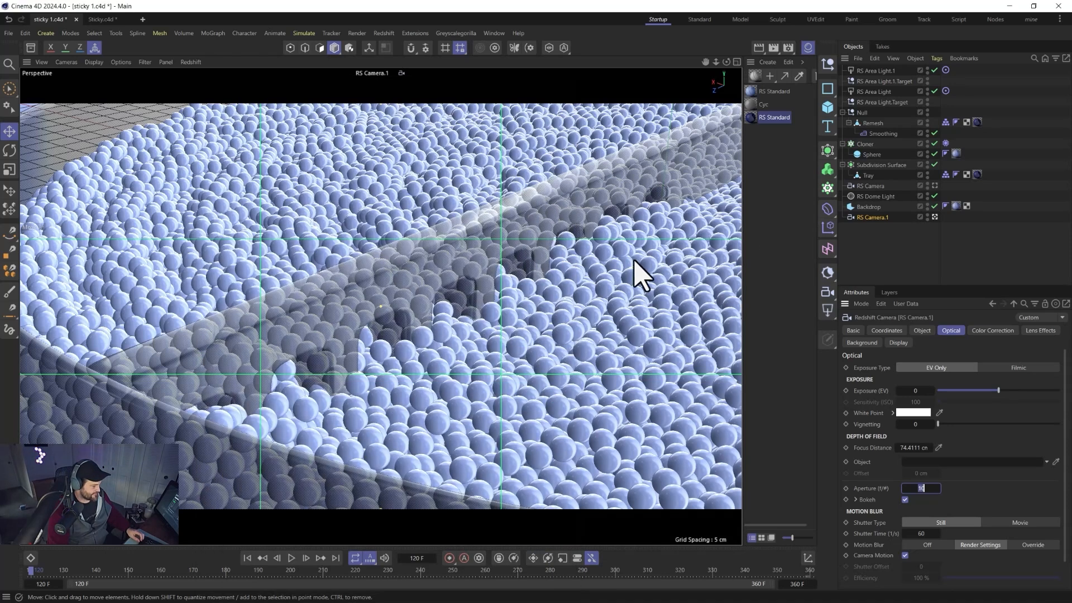
key(ctrl+s)
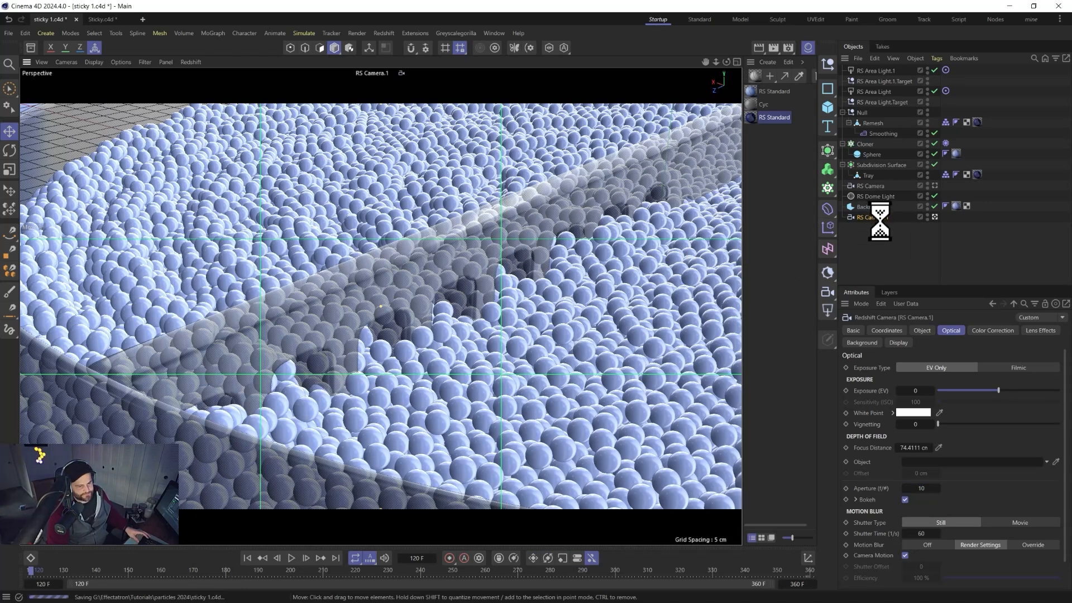
Parent the close-up camera under the rake's Smoothing object and play back the animation.
mouse_move(864, 216)
mouse_down()
mouse_move(927, 169)
mouse_move(872, 122)
mouse_move(882, 133)
mouse_up()
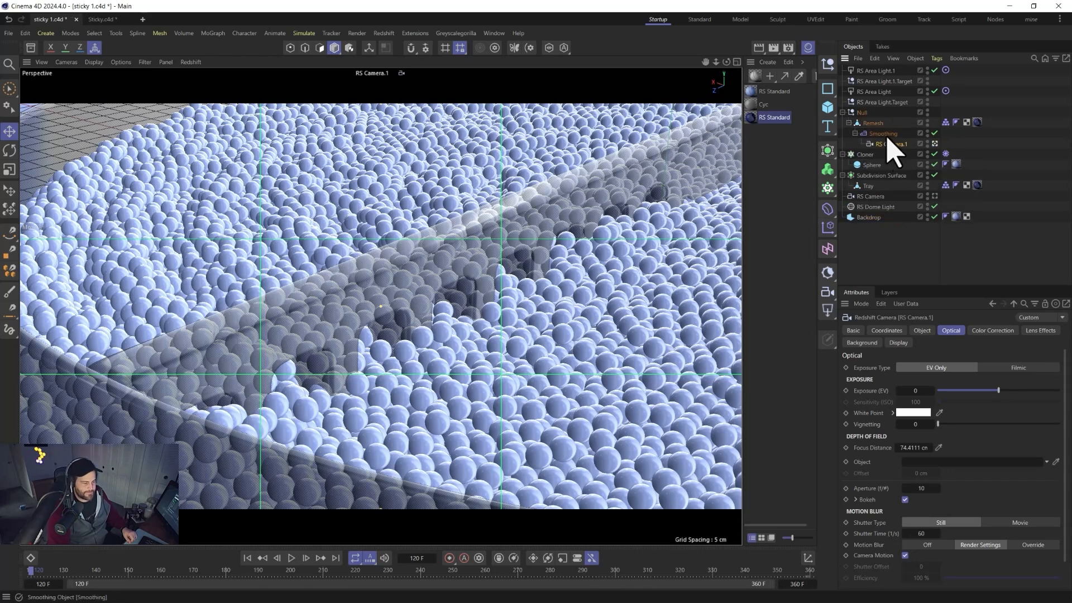
click(292, 558)
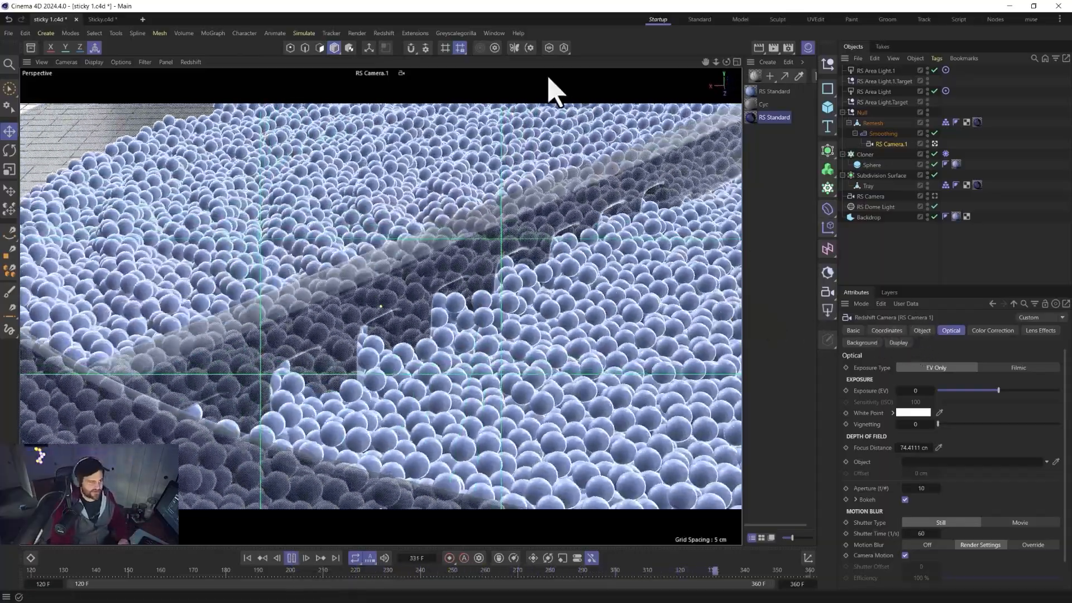
click(291, 558)
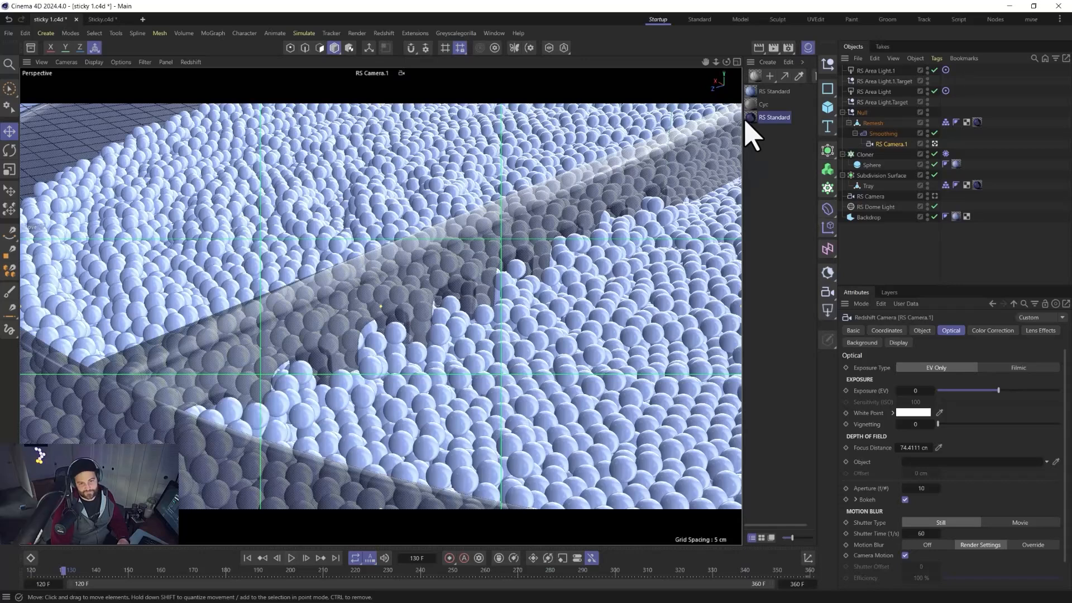
Open the Redshift RenderView again.
click(384, 32)
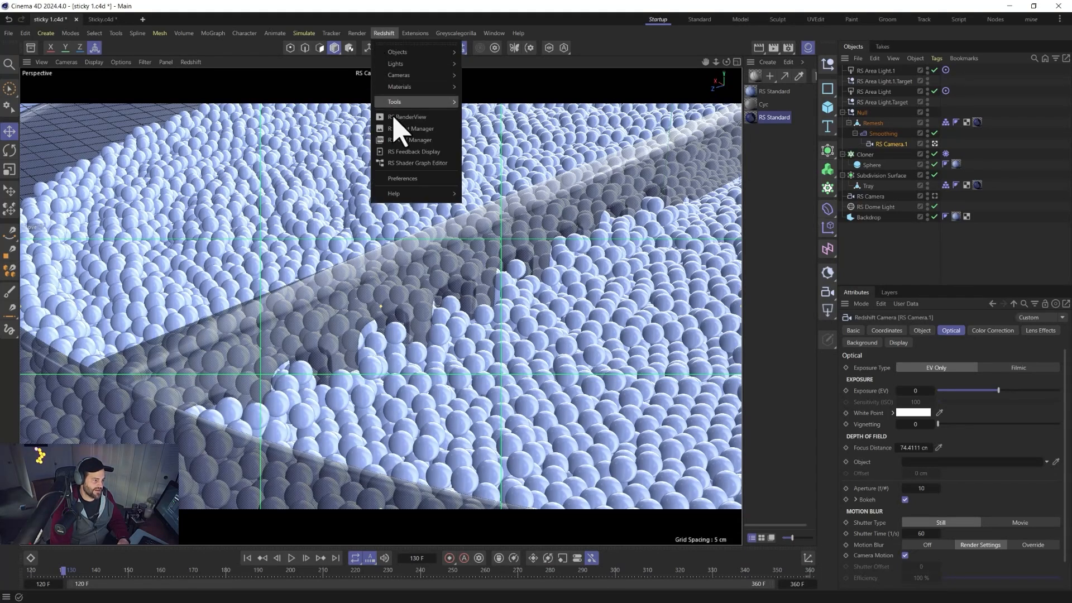
click(393, 117)
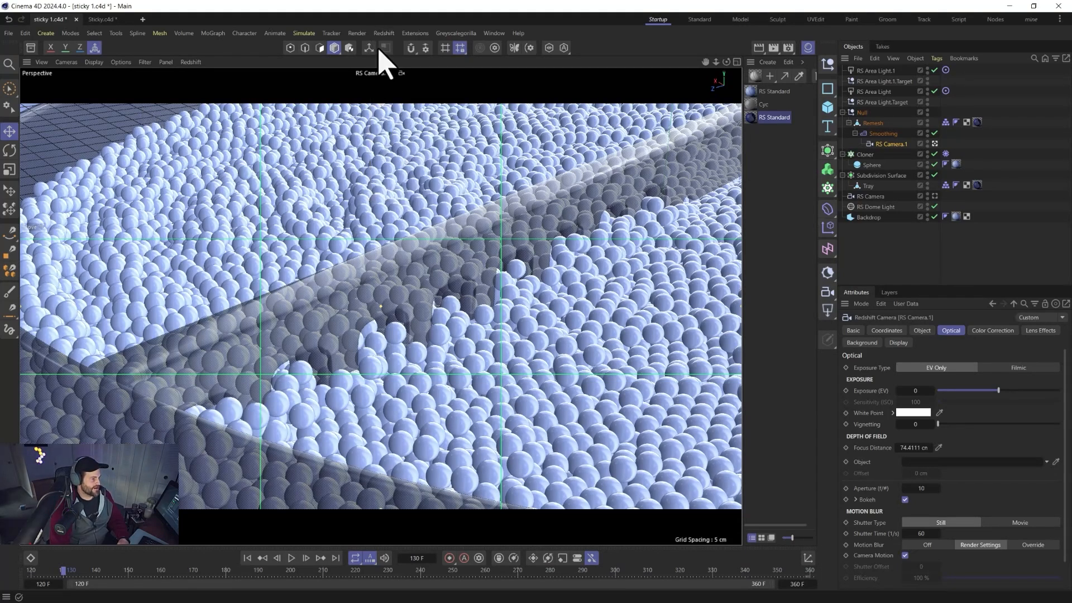
drag(562, 85, 320, 68)
Enable motion blur in the Redshift render settings with a shutter time of 180.
click(787, 47)
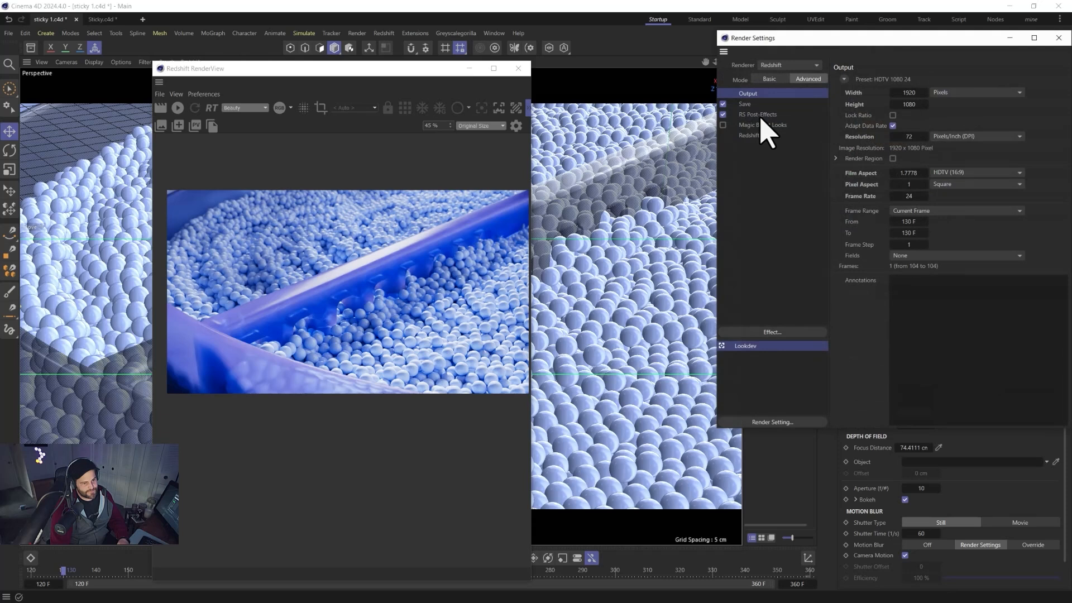
click(748, 135)
drag(793, 39, 541, 31)
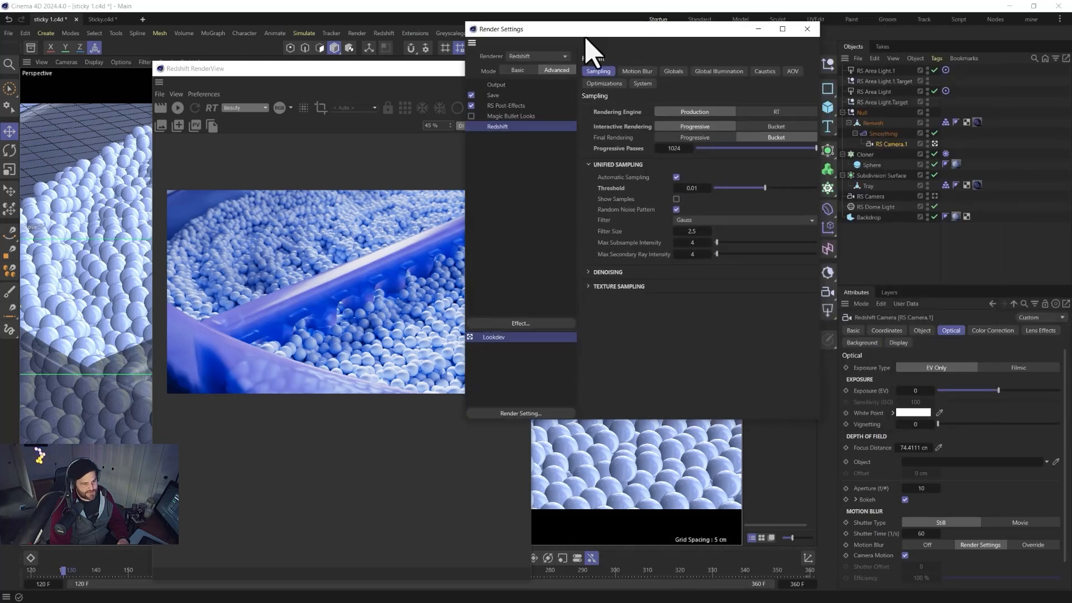
click(599, 285)
click(598, 286)
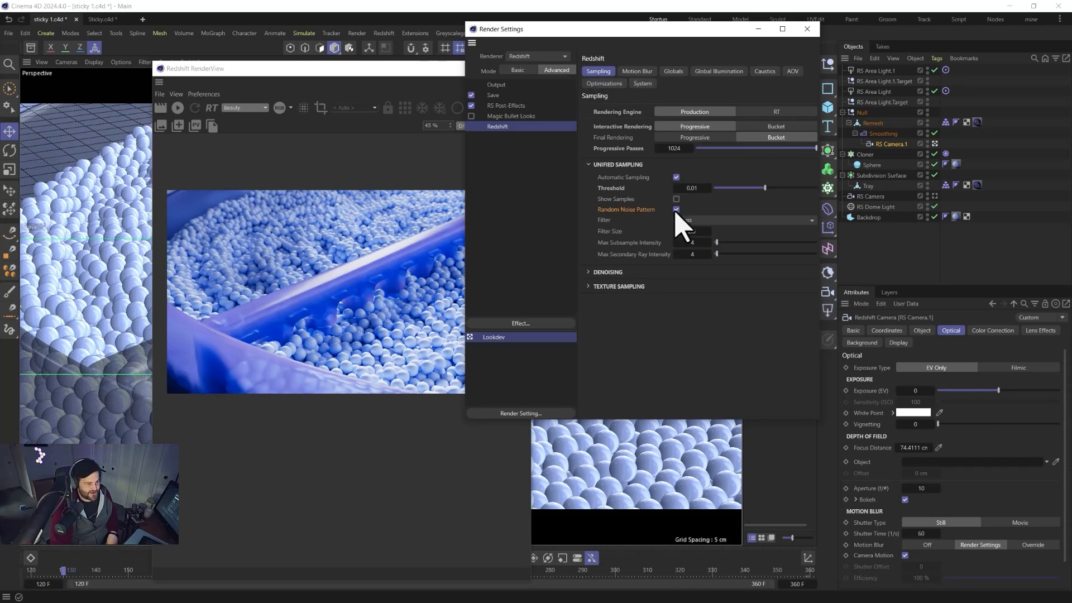
click(591, 165)
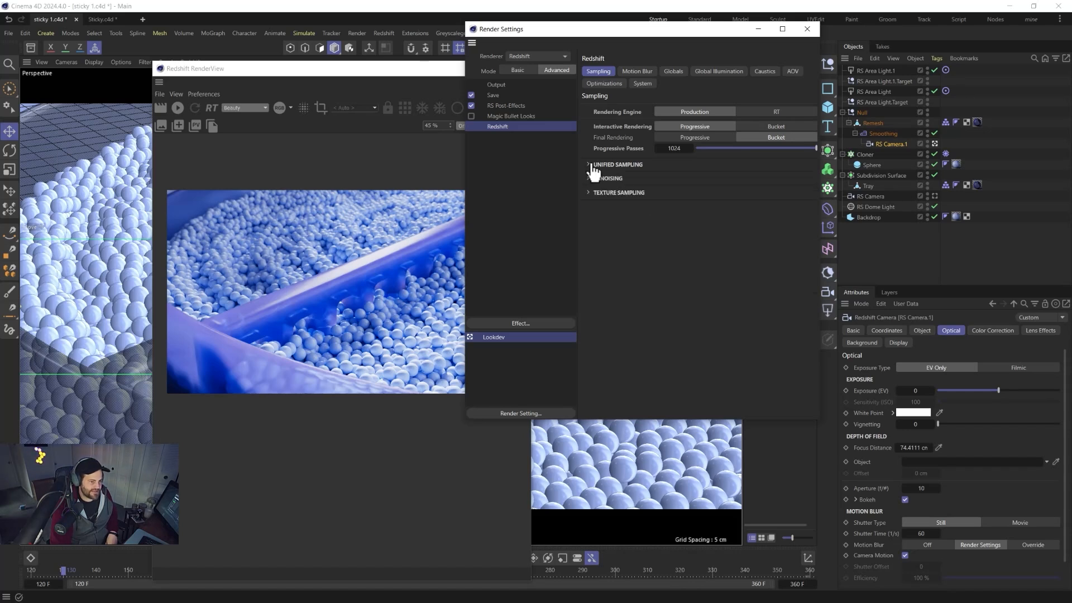
click(637, 72)
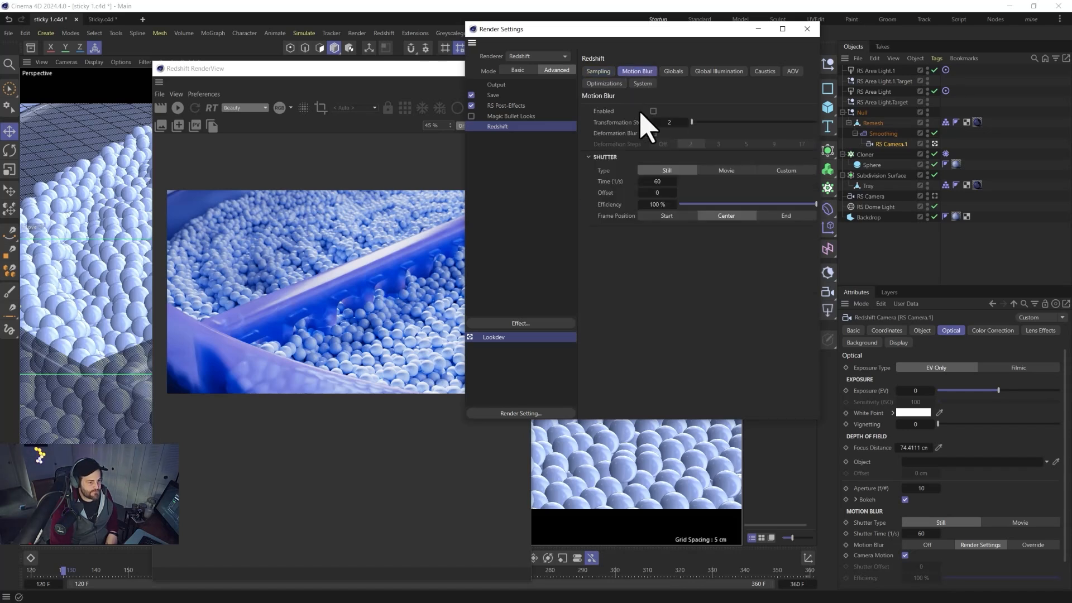
click(653, 111)
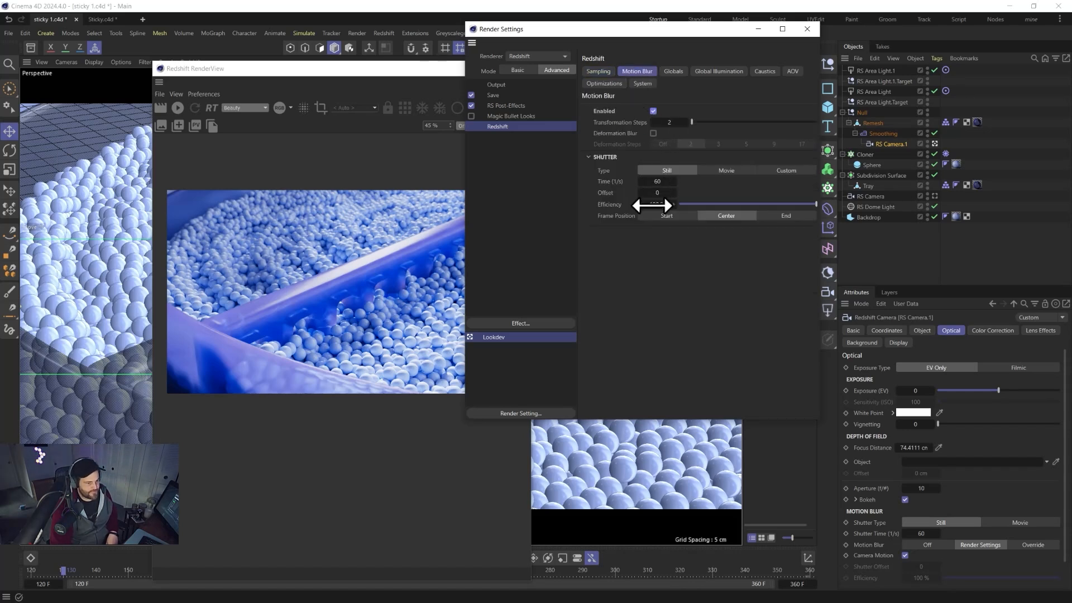
click(655, 182)
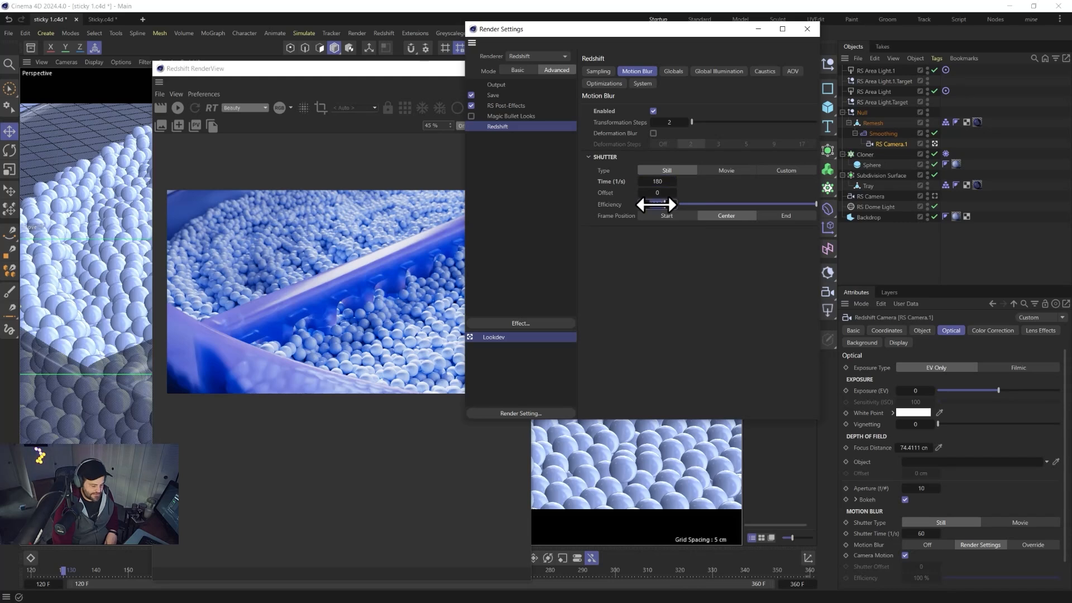
click(807, 28)
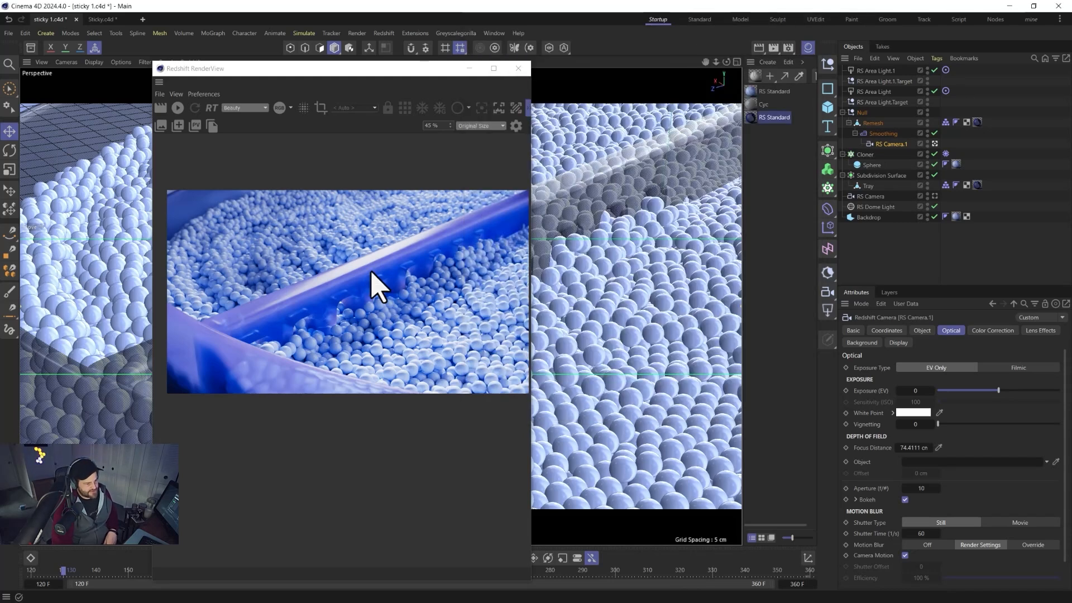
Render the close-up camera view with motion blur in the RenderView.
click(160, 107)
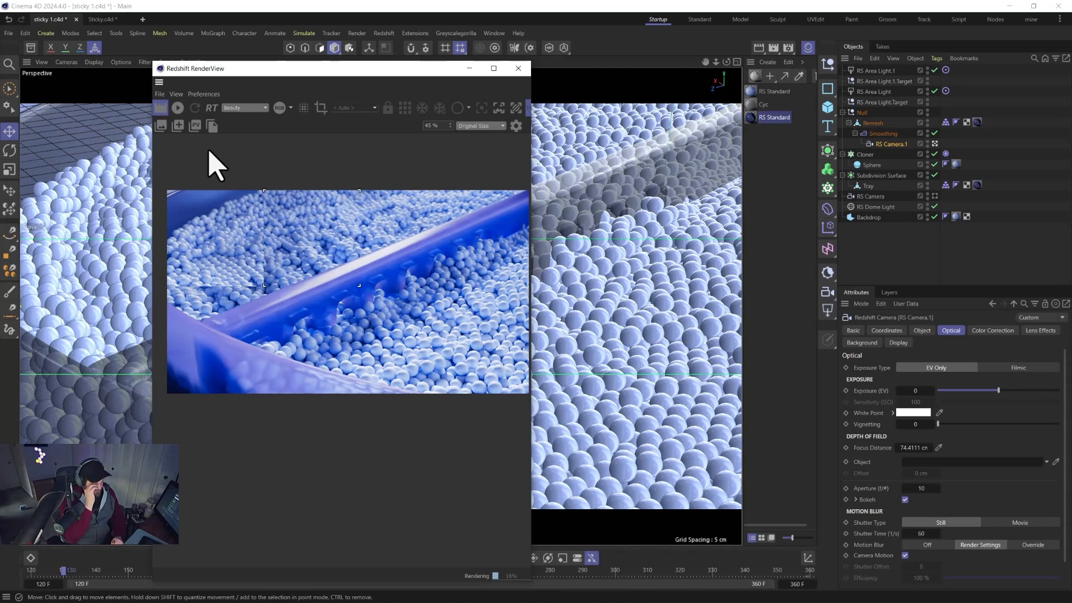
drag(268, 71, 494, 86)
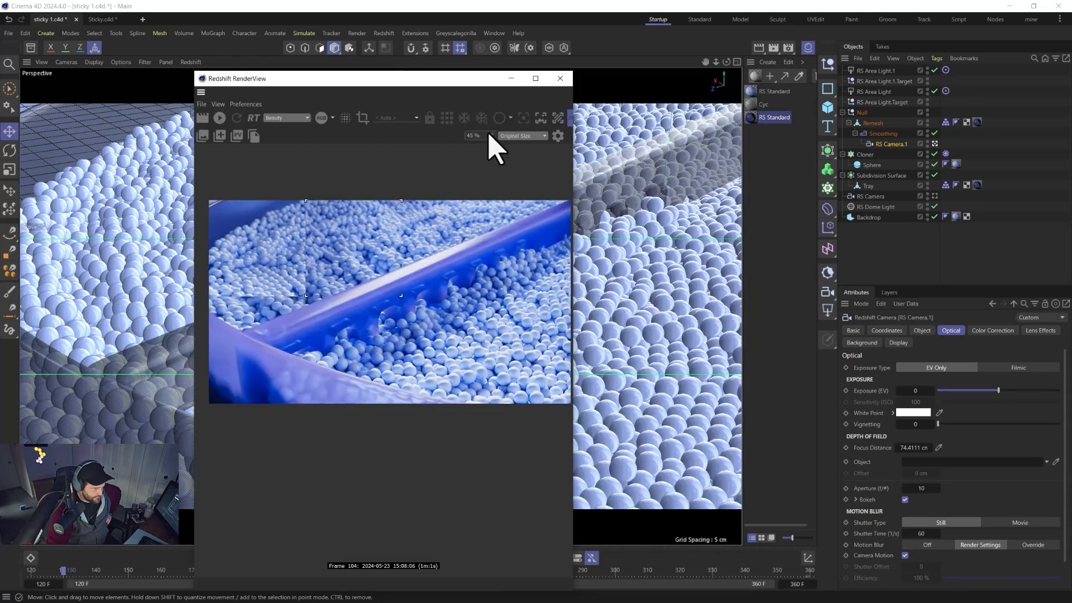
click(219, 118)
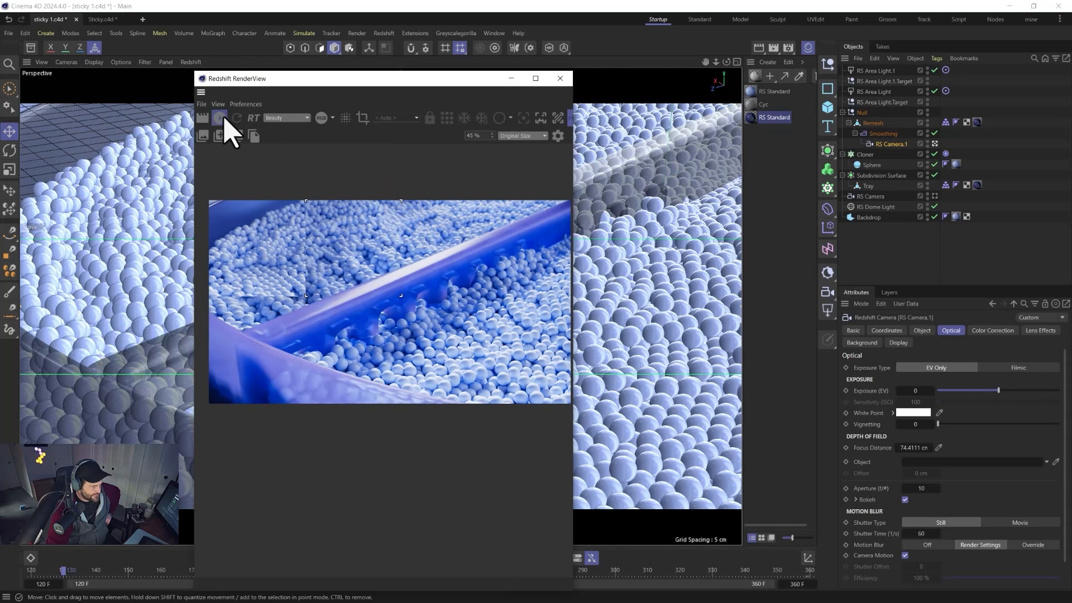
click(447, 117)
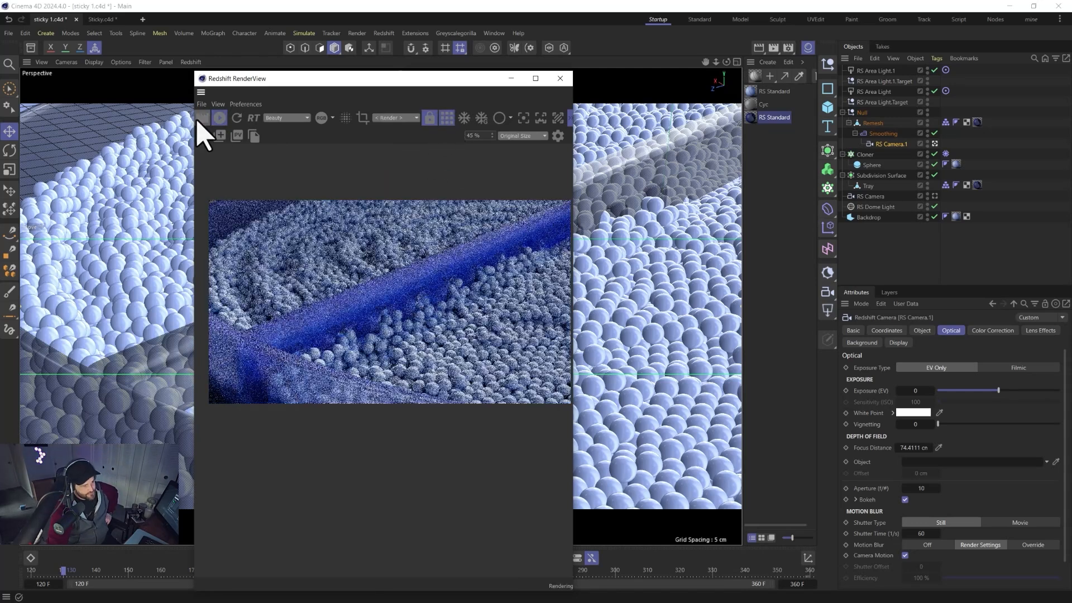
scroll(277, 267, up, 1)
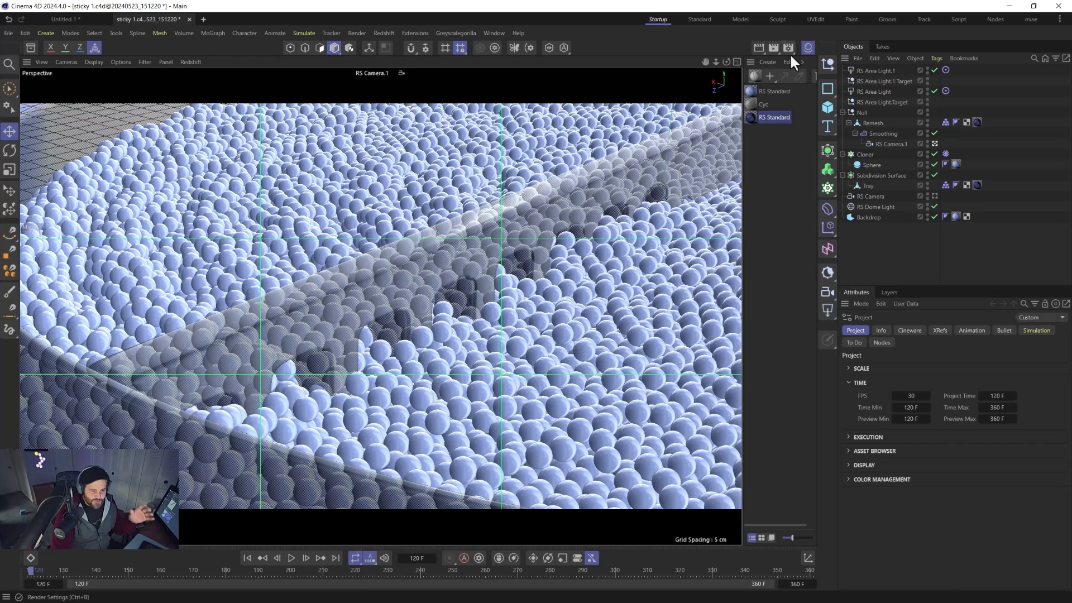
Set the timeline's start frame to 0 and scrub the animation to frame 172.
click(789, 49)
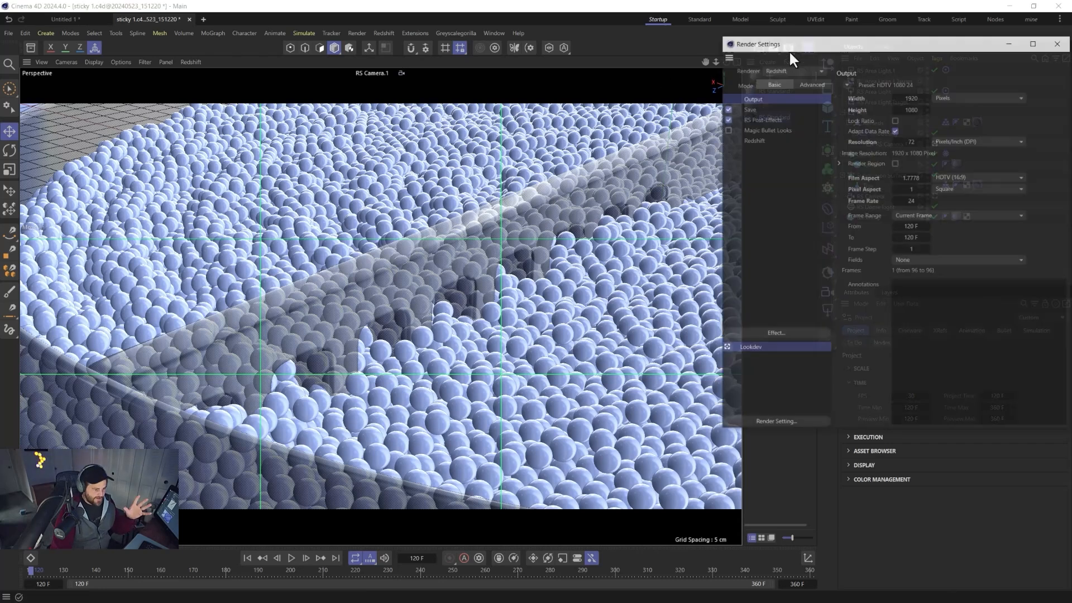
click(1059, 43)
double_click(45, 585)
text(0)
key(Return)
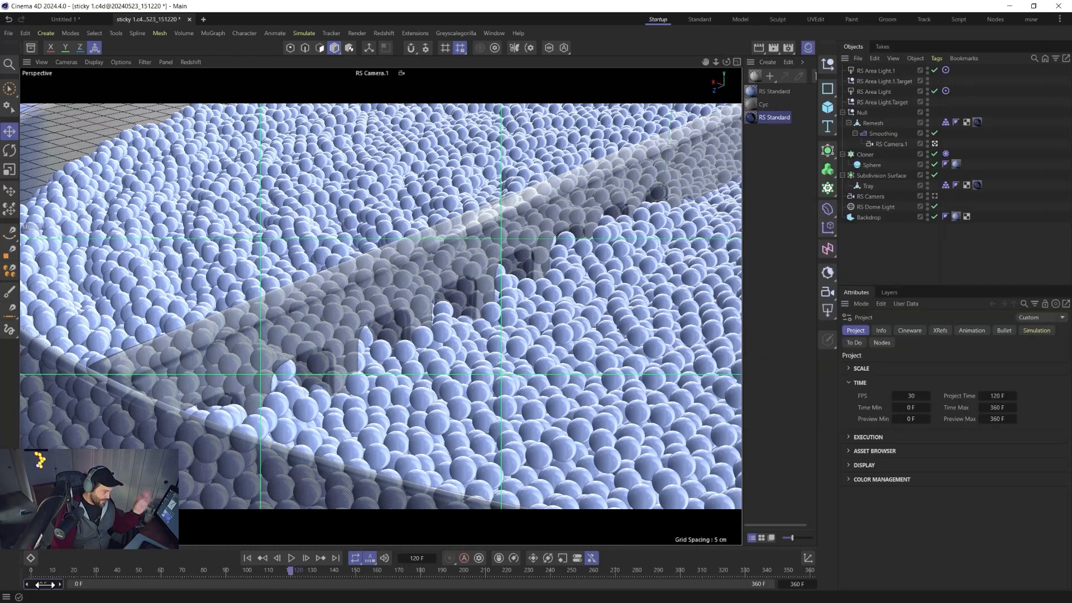
click(247, 559)
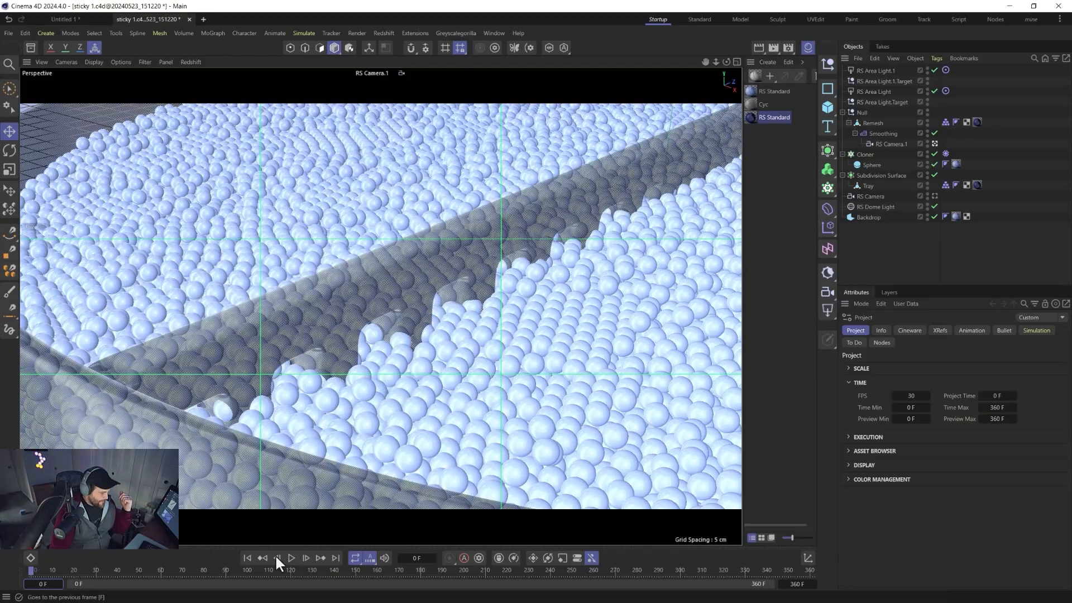
drag(261, 569, 403, 559)
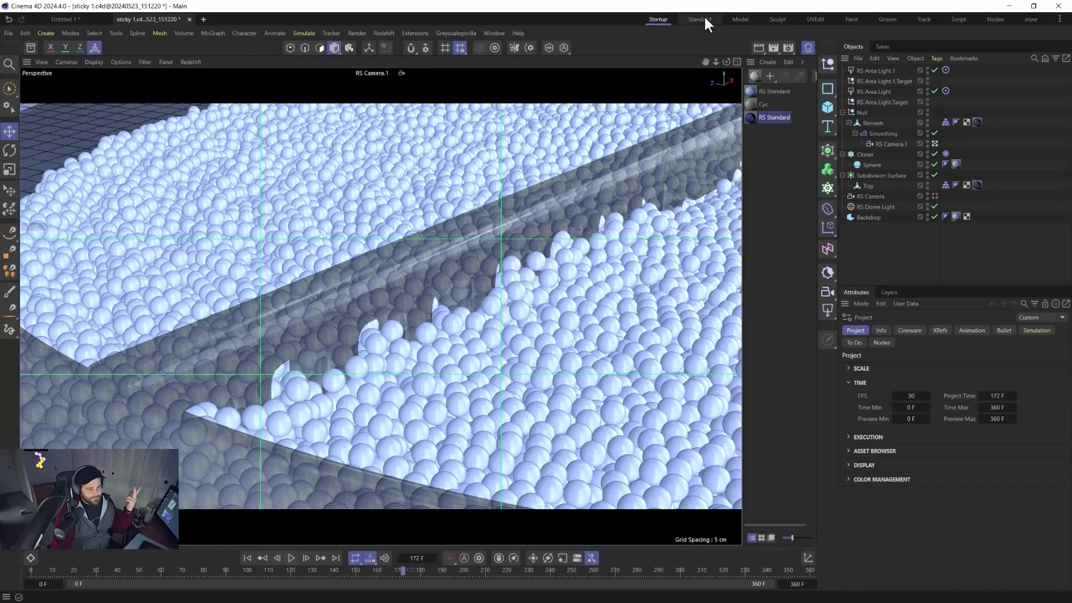
Set the render frame rate to 30 in the render settings.
click(774, 48)
drag(778, 39, 538, 68)
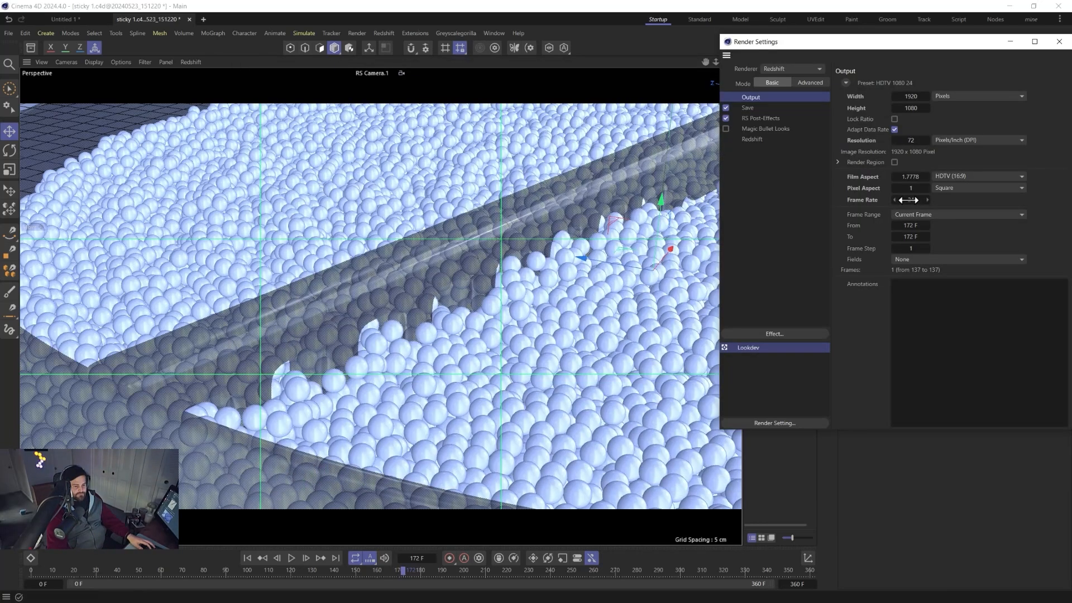
double_click(908, 199)
text(30)
key(Return)
click(1058, 41)
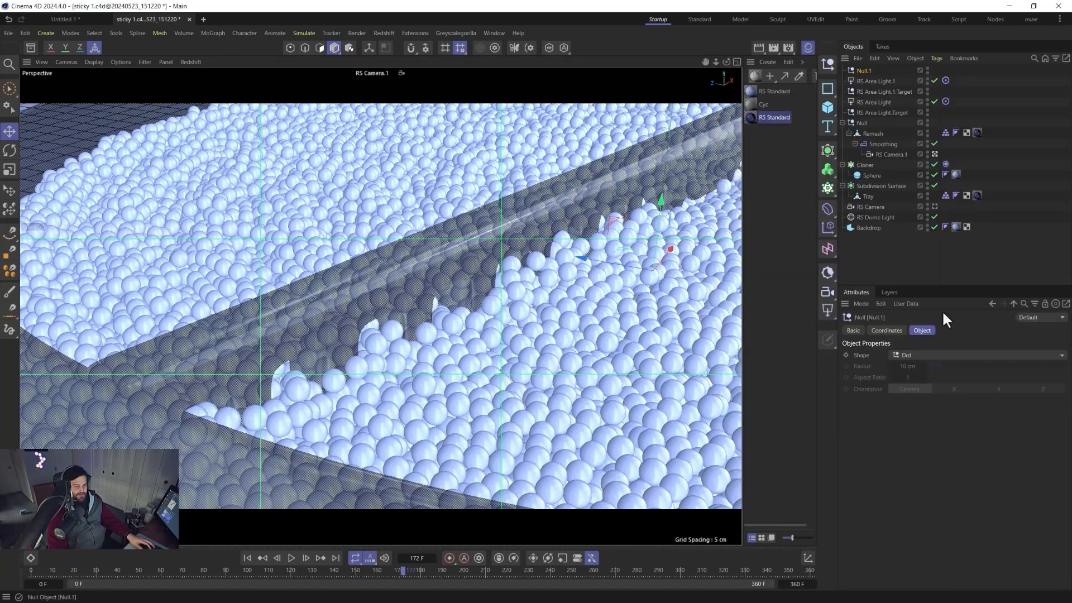
Show the project settings and play the animation from frame 0, stopping at frame 144.
click(880, 303)
click(886, 470)
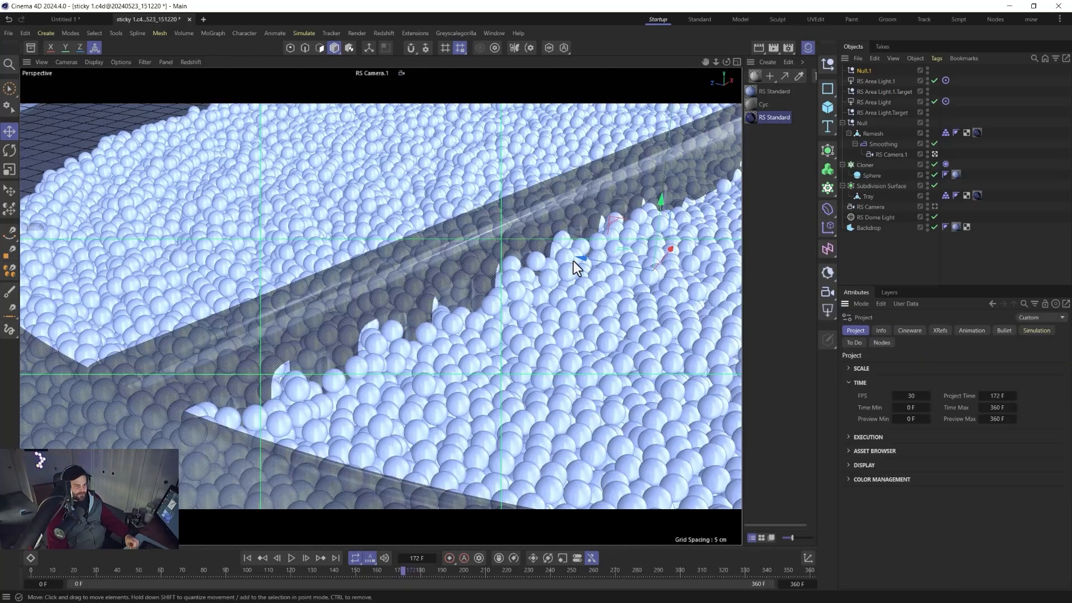
click(247, 558)
click(290, 557)
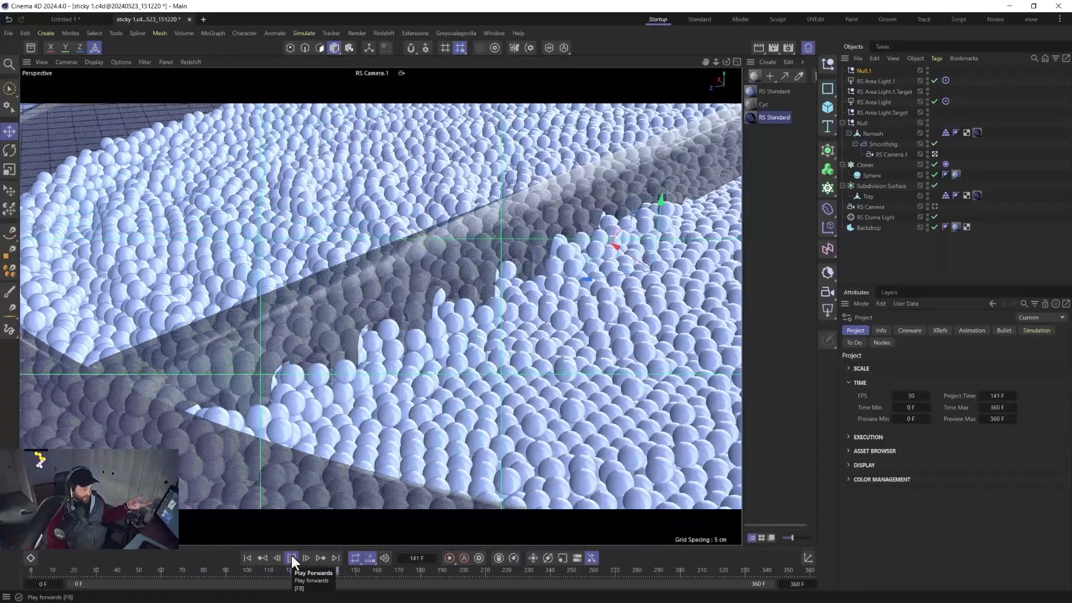
click(291, 557)
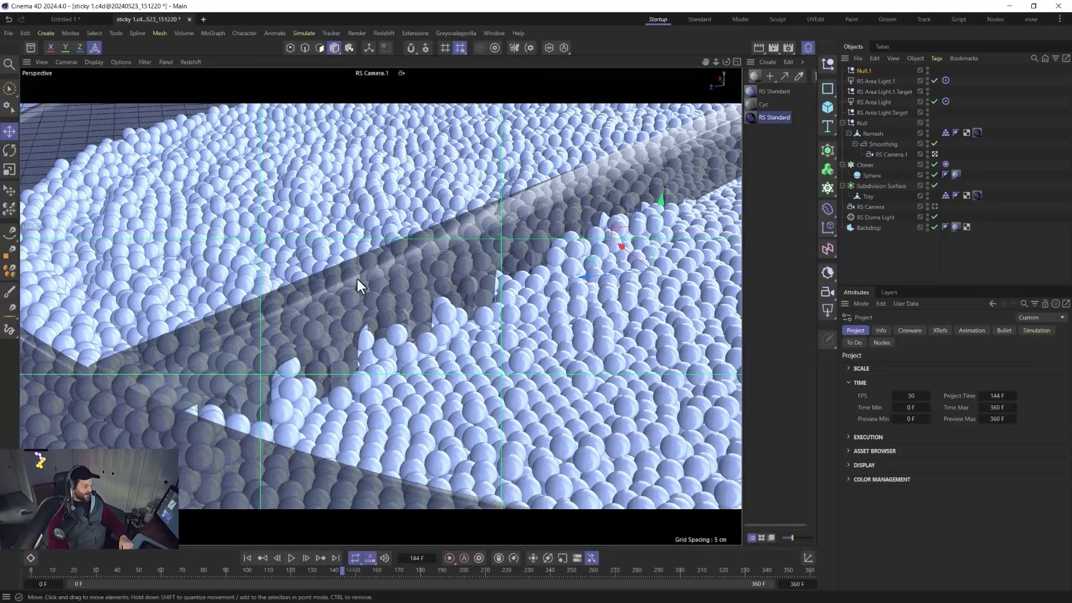
Render frame 144 to the Picture Viewer, then replay the animation from the start.
click(773, 48)
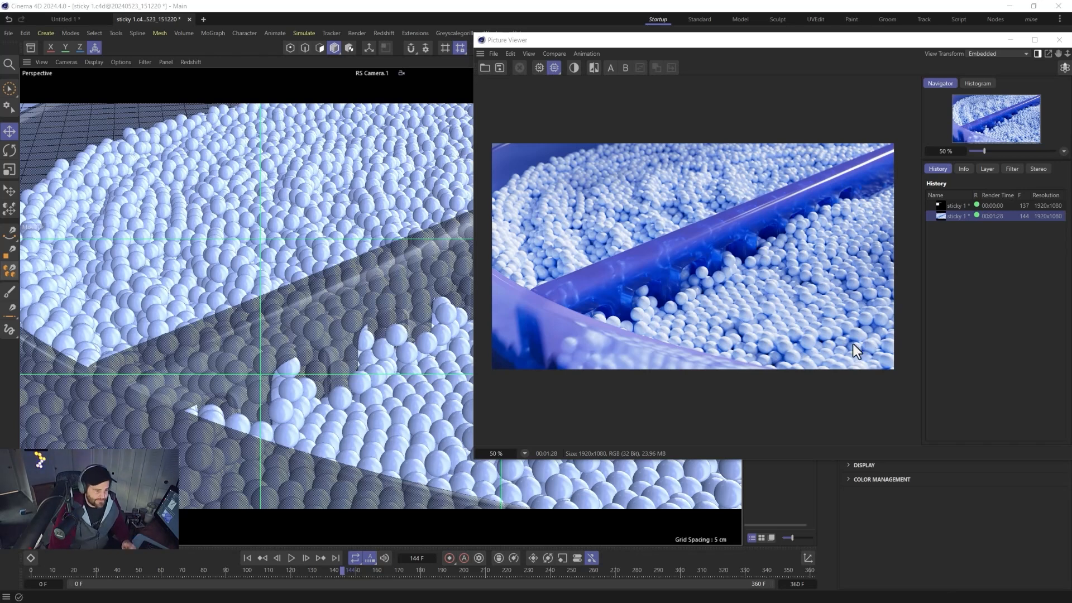
drag(776, 45, 551, 70)
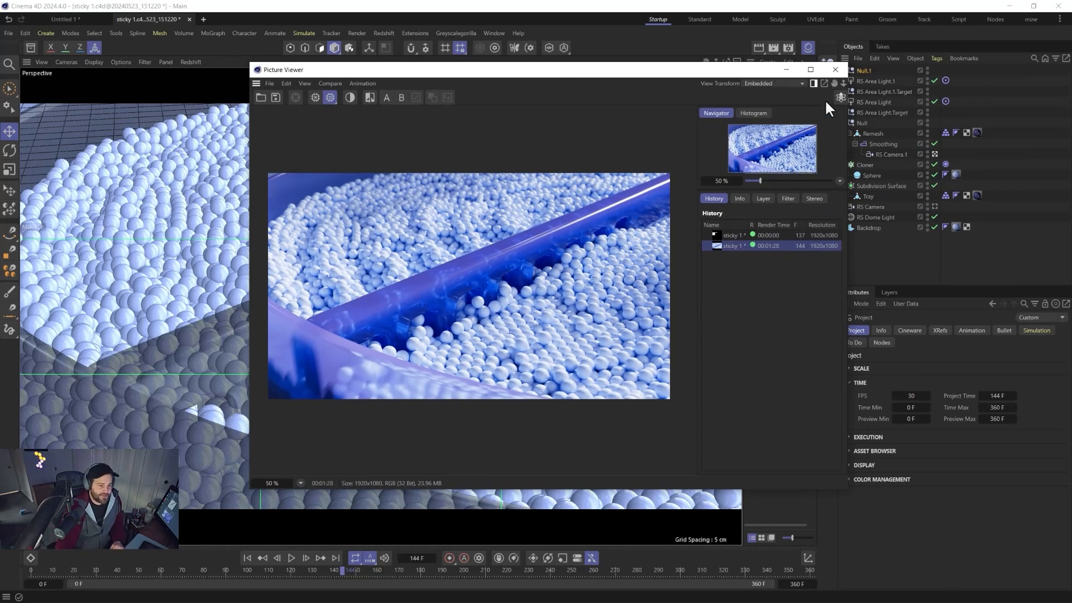
click(835, 69)
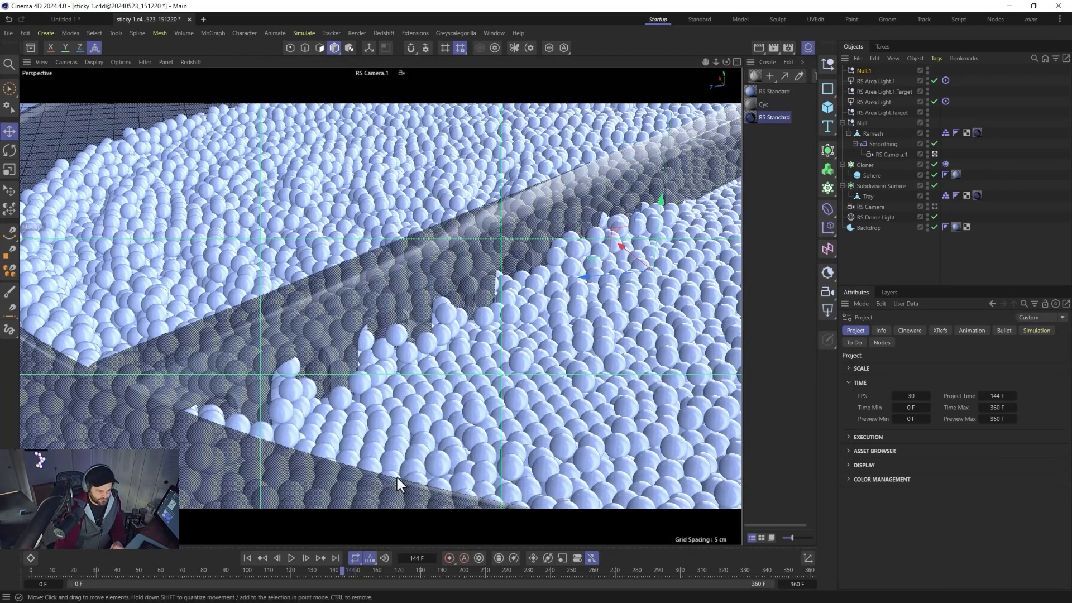
click(247, 558)
click(290, 557)
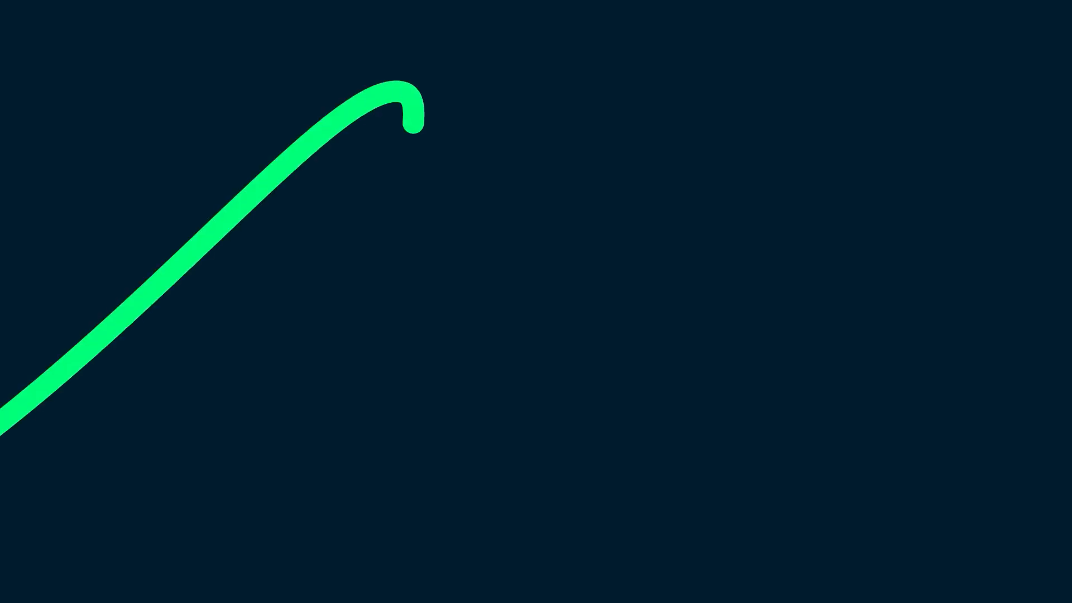